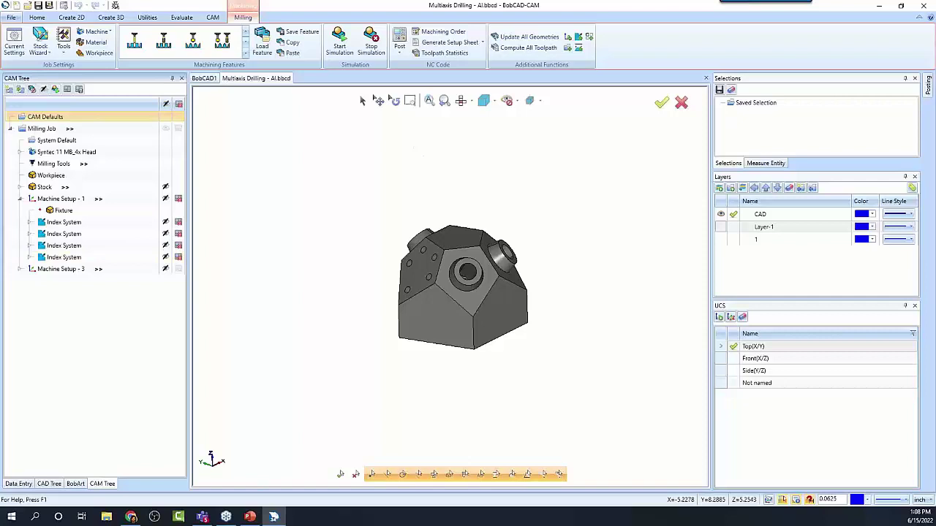
Step: Show the axis directions of the first three index systems under Machine Setup - 1 on the part
left_click(64, 222)
left_click(64, 234)
left_click(64, 246)
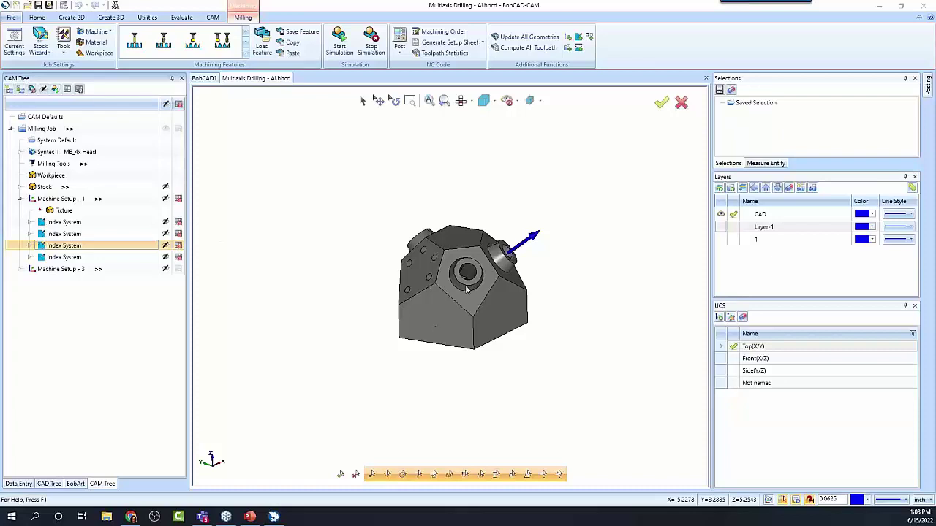
Step: Examine the part's angled bosses, the five-hole face and the side hole from several viewpoints
scroll(551, 280, "down", 2)
scroll(507, 269, "up", 4)
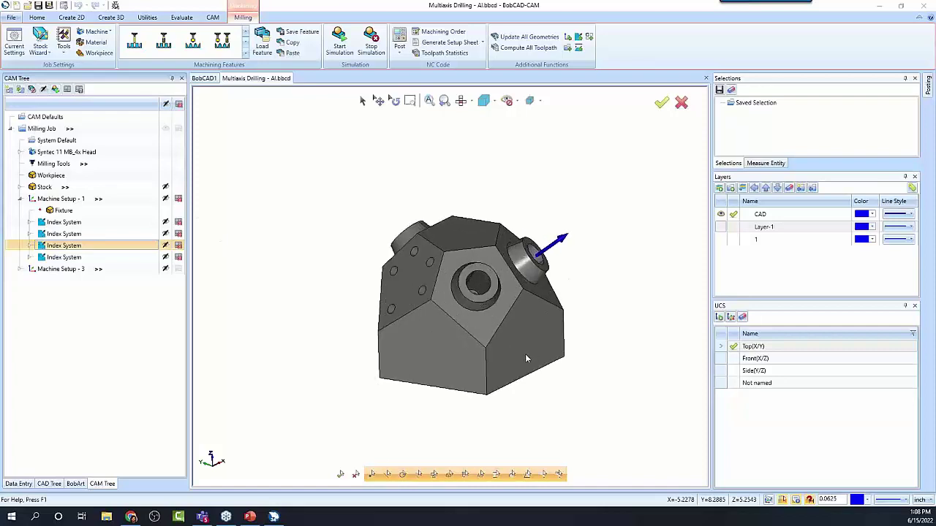
middle_click_drag(525, 354, 462, 335)
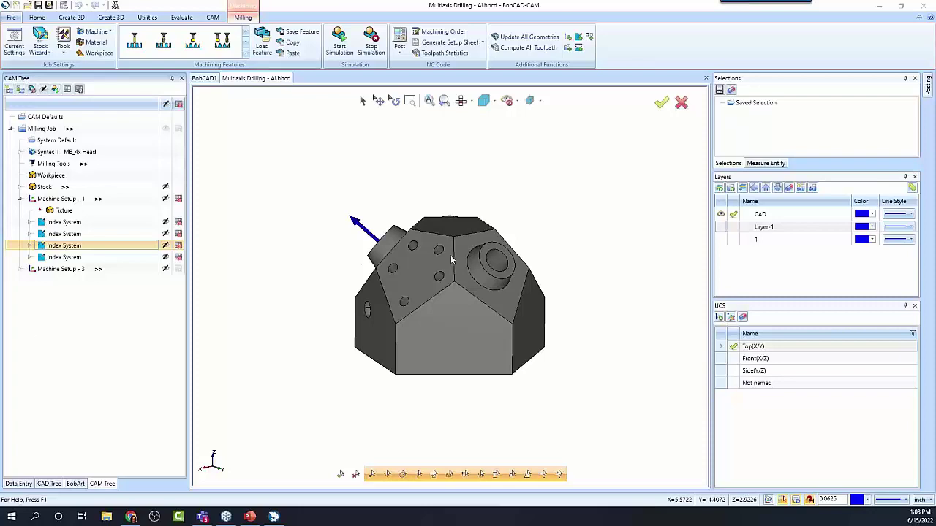
mouse_move(458, 284)
middle_mouse_down()
mouse_move(460, 271)
mouse_move(451, 288)
middle_mouse_up()
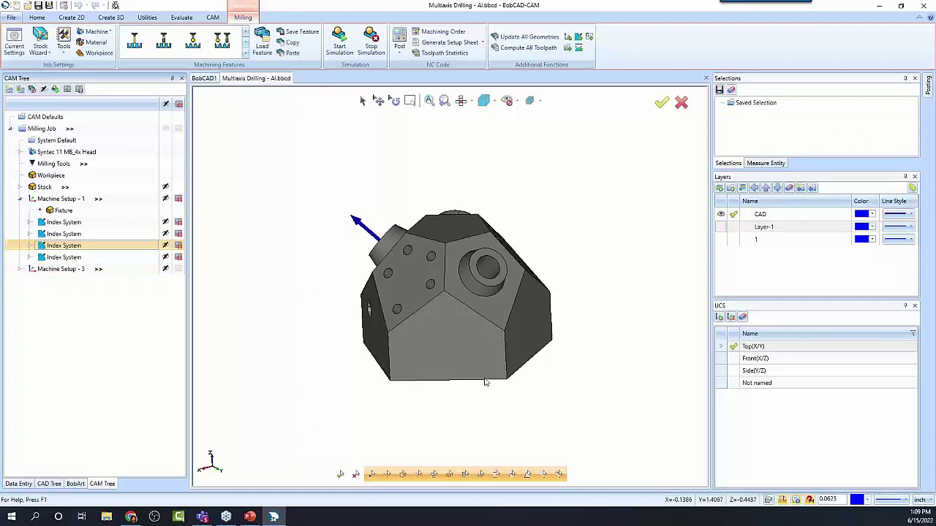
middle_click_drag(485, 382, 466, 332)
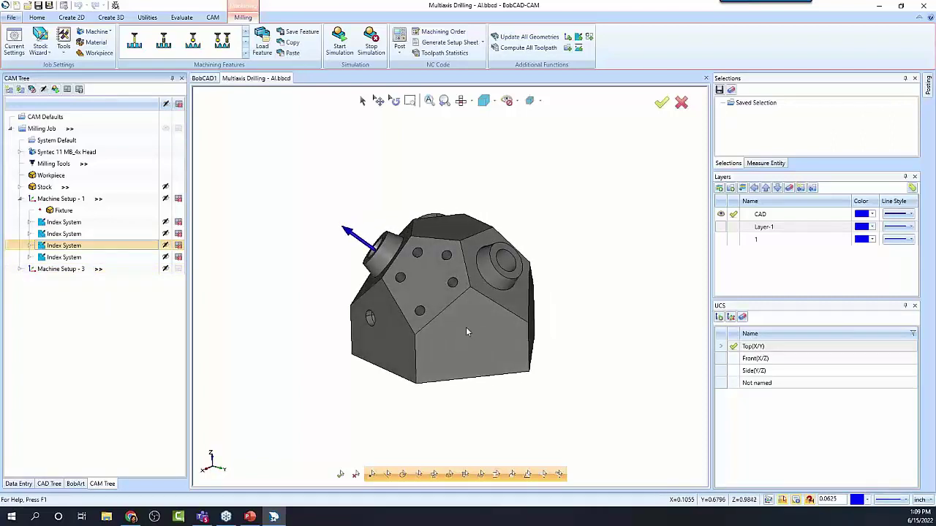
scroll(451, 316, "up", 2)
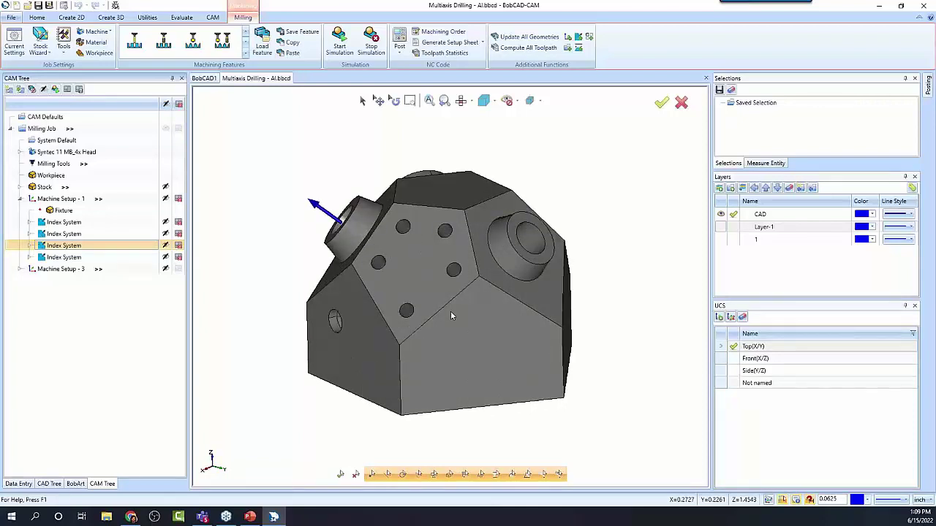
middle_click_drag(449, 298, 447, 302)
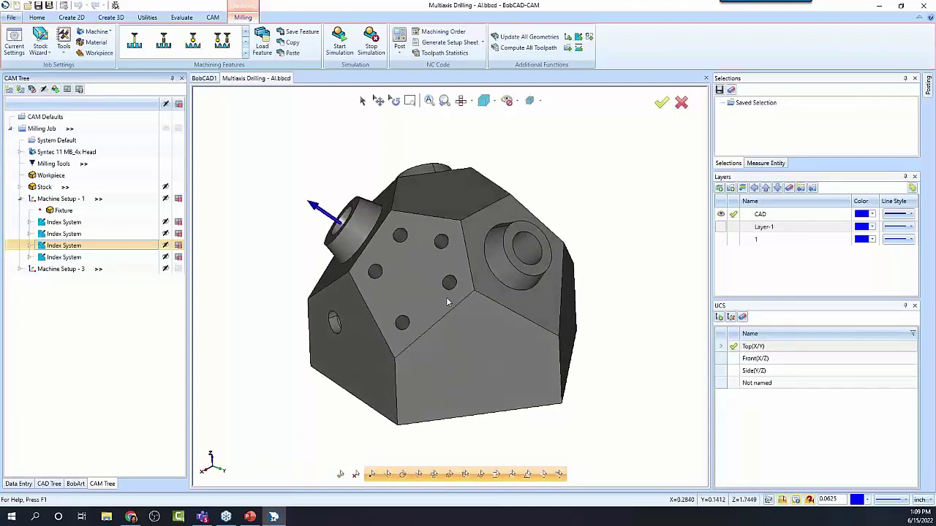
scroll(445, 329, "down", 2)
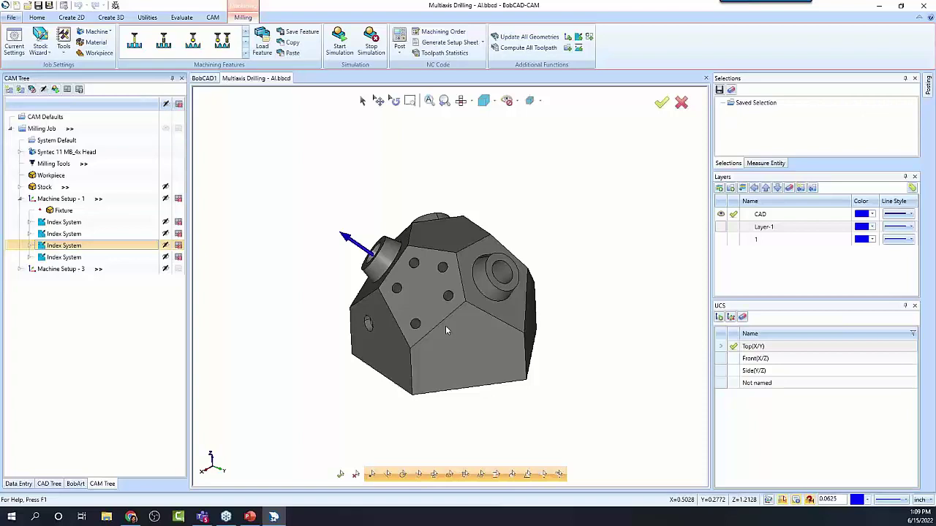
scroll(454, 309, "up", 2)
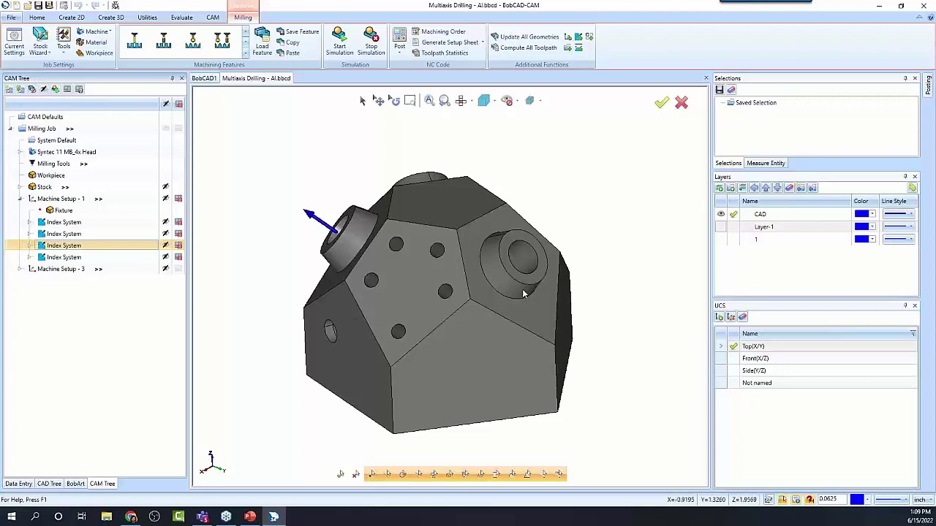
scroll(507, 285, "up", 3)
scroll(493, 281, "down", 3)
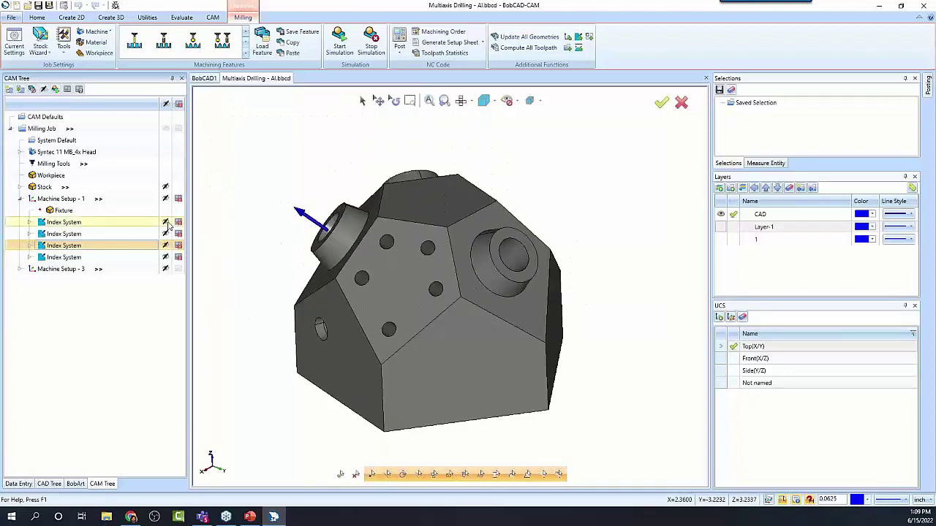
Step: Compare the axis directions of all four index systems under Machine Setup - 1 against the part's faces
left_click(71, 223)
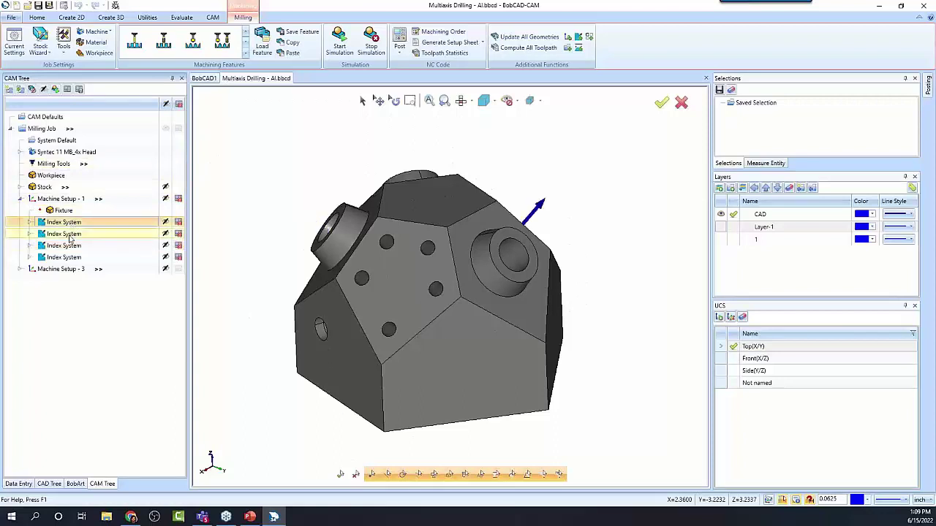
left_click(72, 234)
left_click(114, 247)
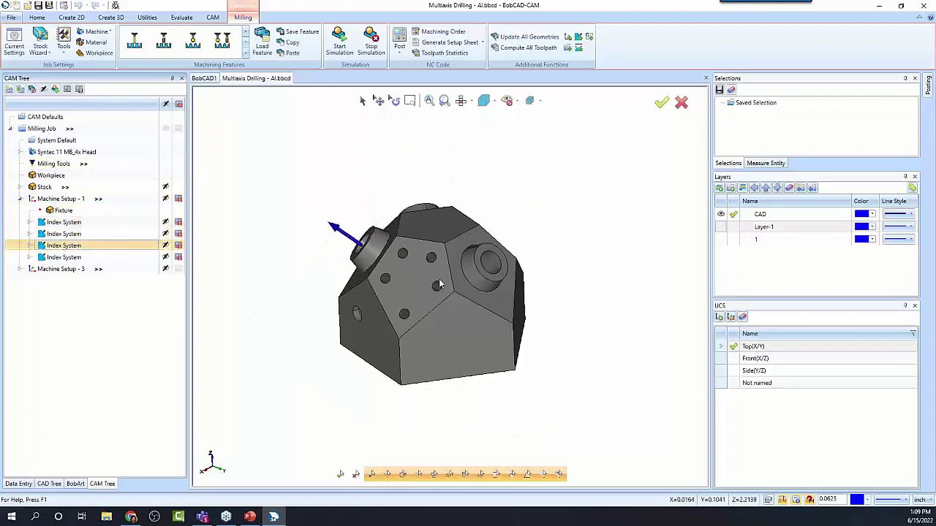
left_click(73, 258)
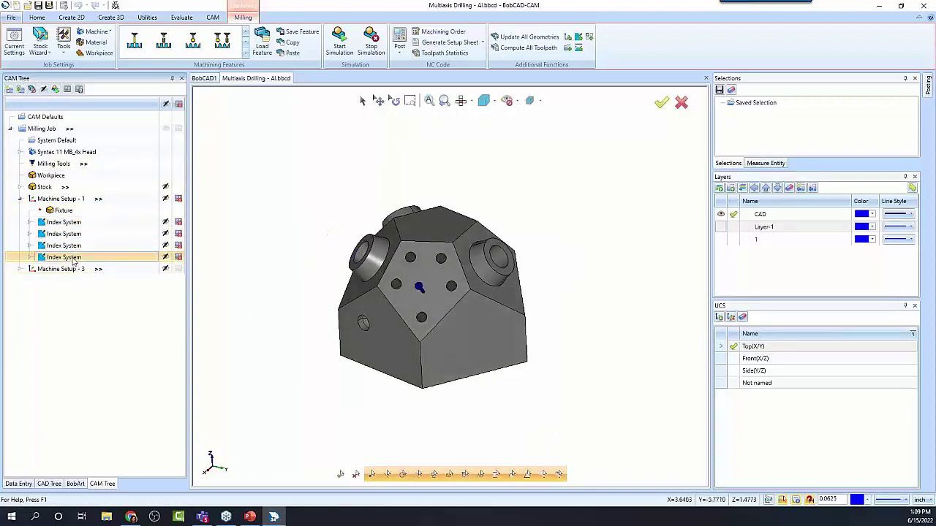
left_click(67, 247)
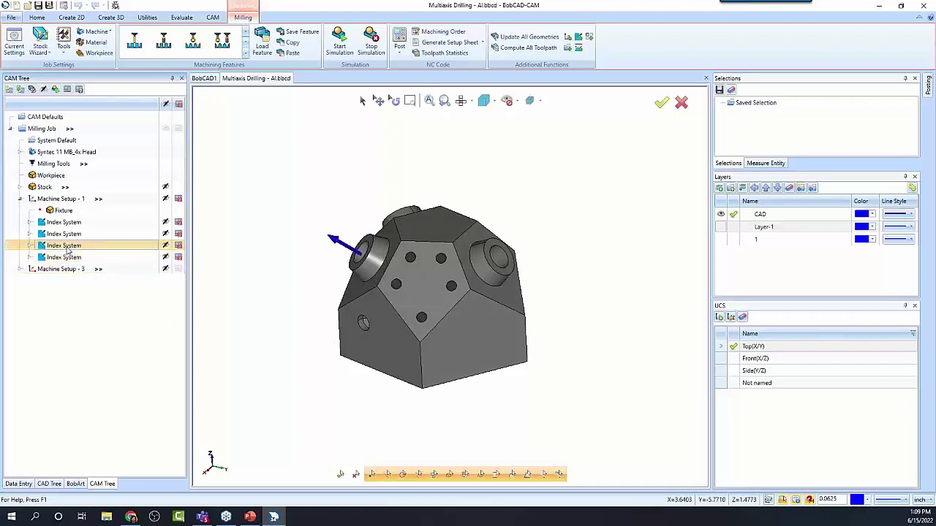
left_click(67, 234)
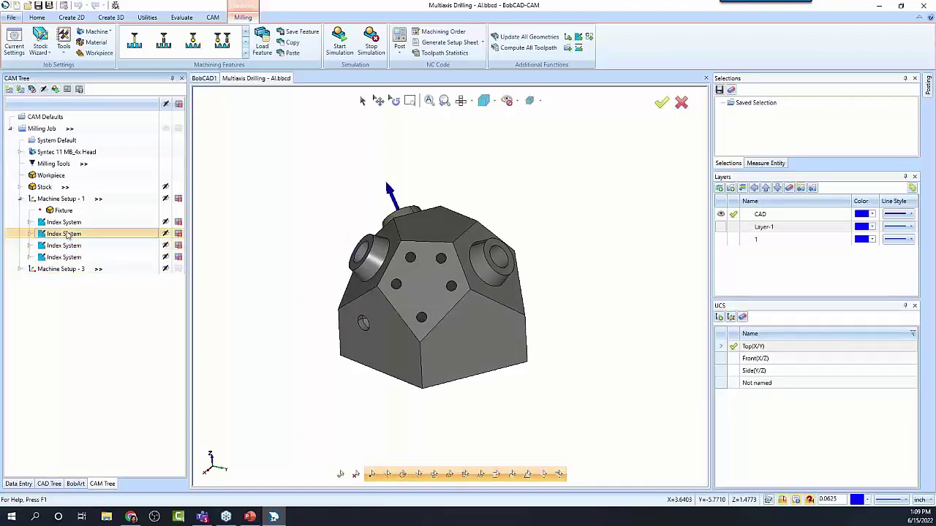
left_click(65, 222)
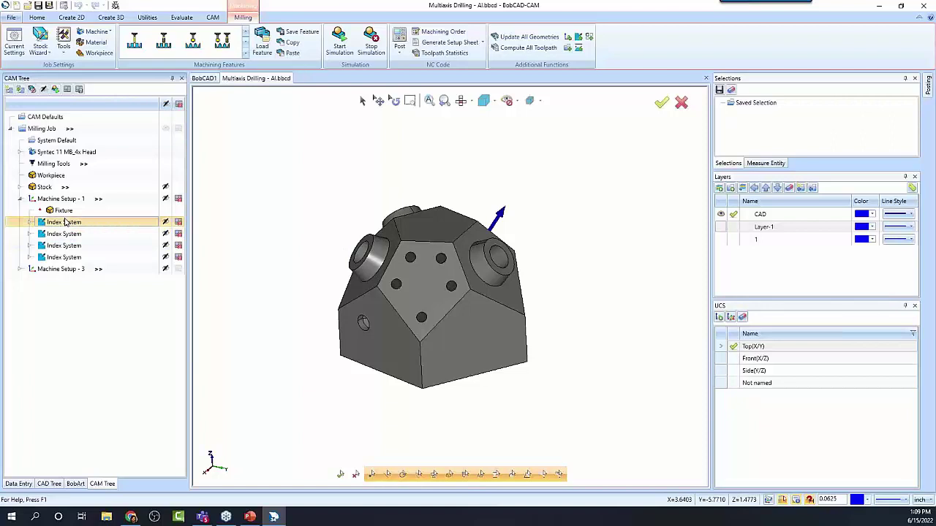
left_click(65, 234)
left_click(66, 246)
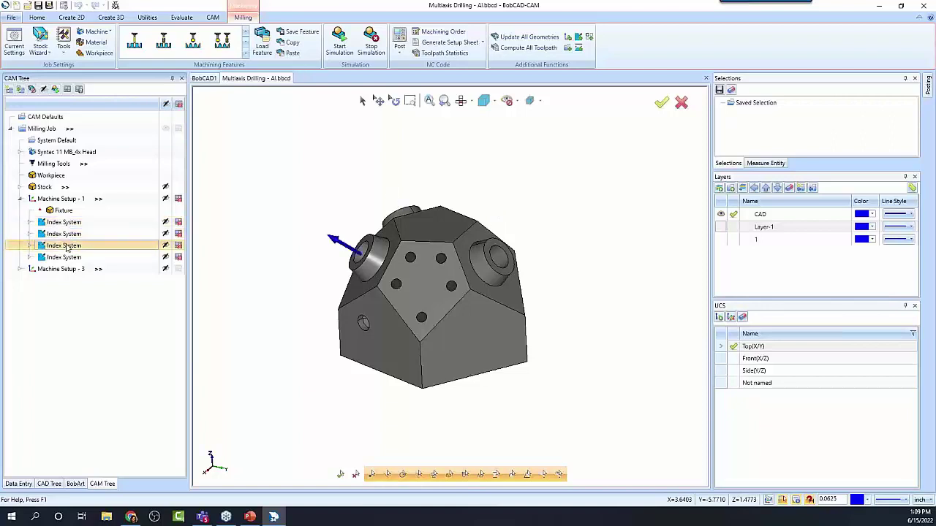
Step: Open the third index system's selection settings and view the Pick a UCS option before returning to Pick a Surface
right_click(67, 245)
left_click(104, 205)
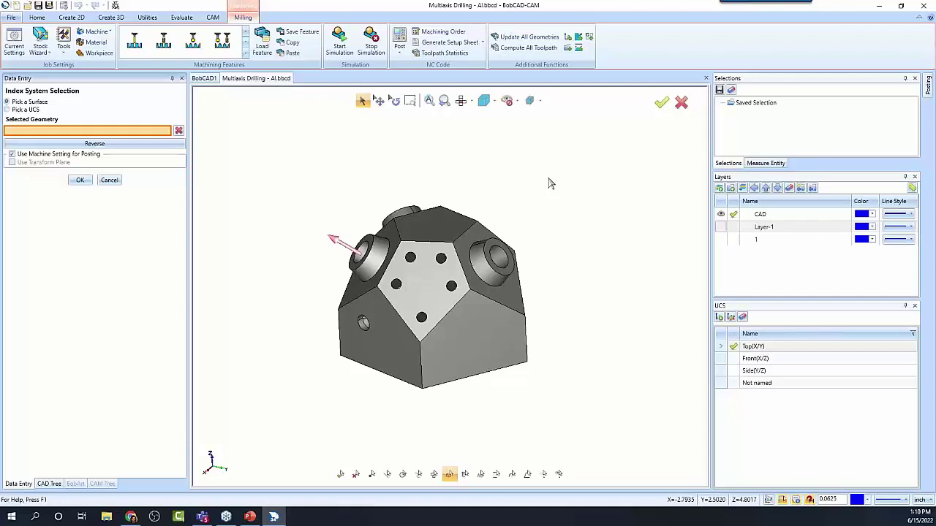
left_click(7, 110)
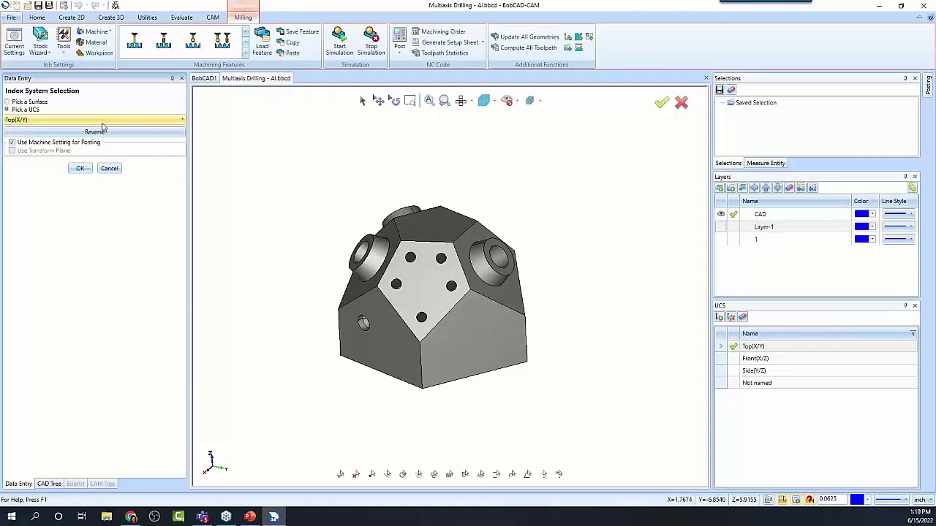
left_click(8, 102)
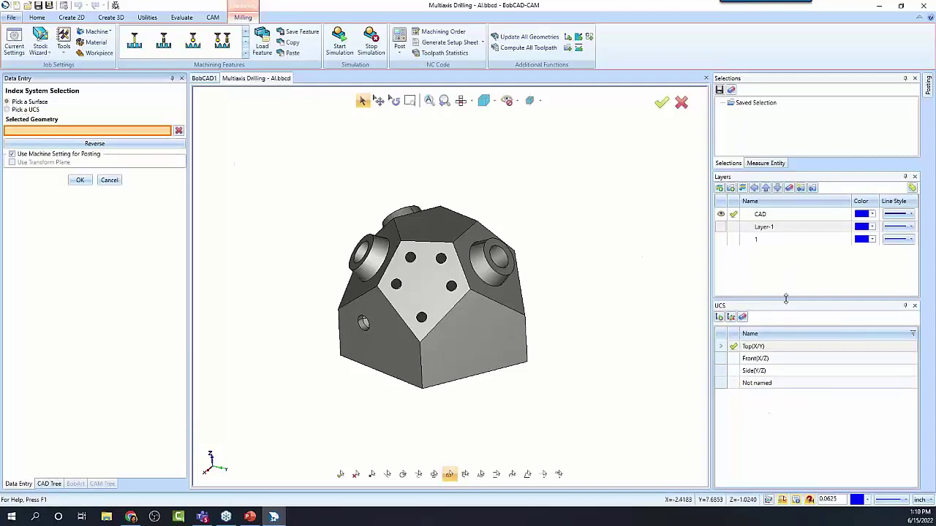
Step: Enlarge the UCS list and begin a new Planar Face UCS on the solid vertical side face below the five-hole face
left_click_drag(787, 301, 787, 244)
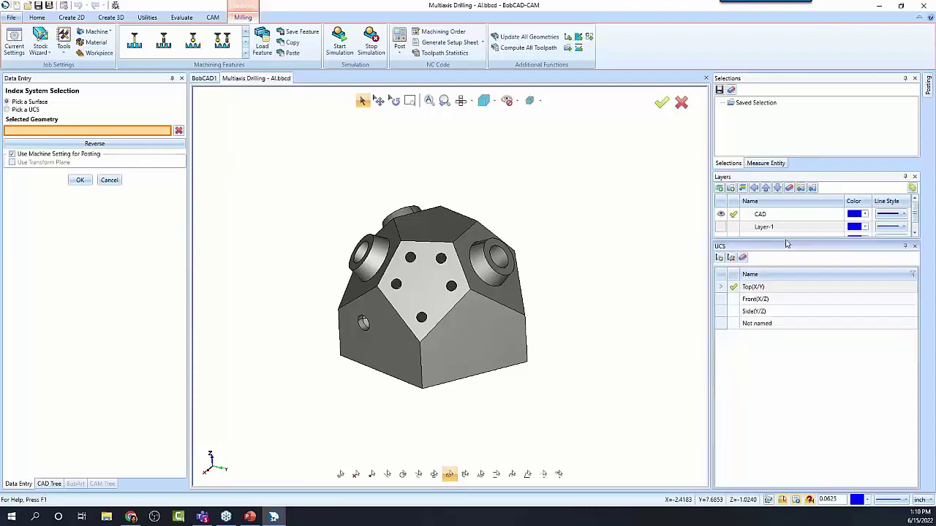
right_click(749, 352)
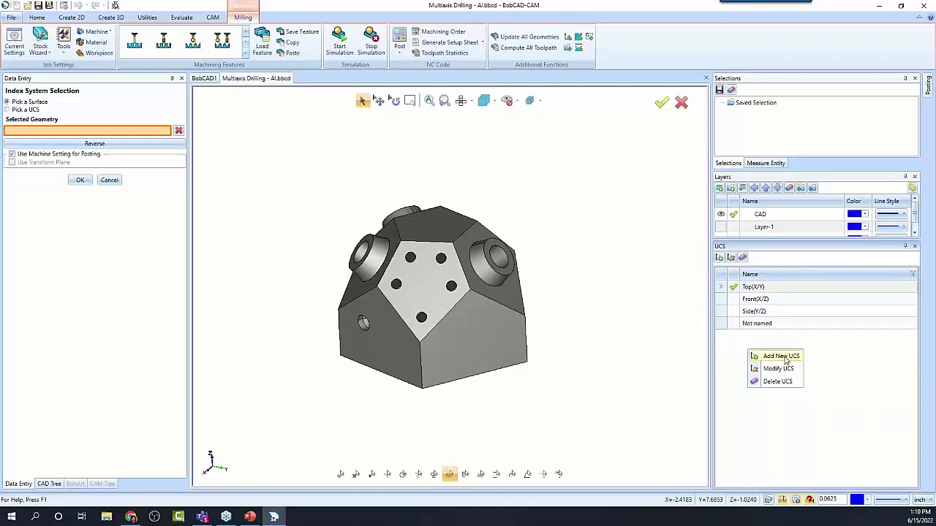
left_click(781, 356)
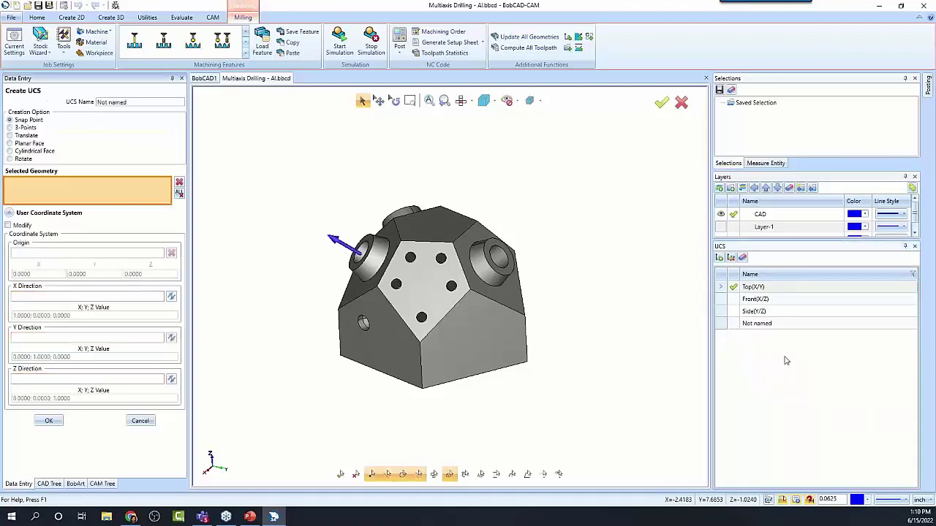
left_click(9, 143)
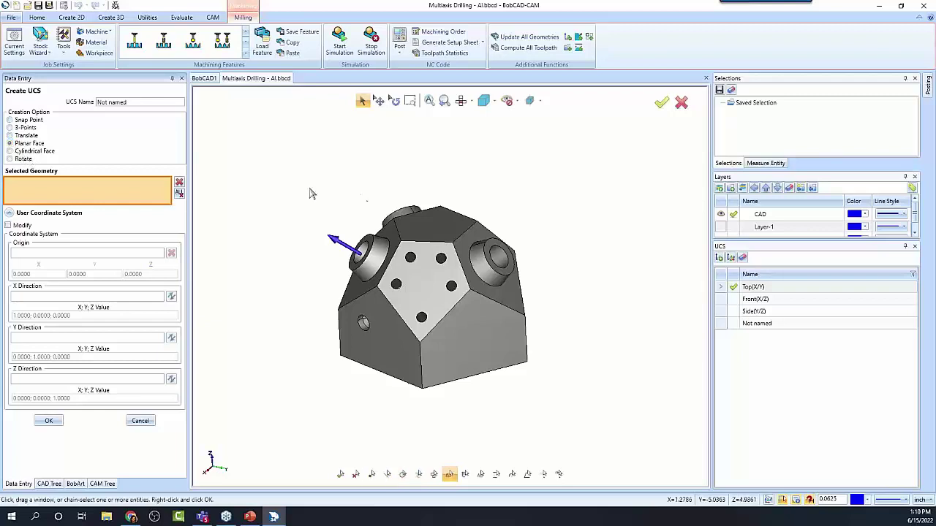
left_click(479, 317)
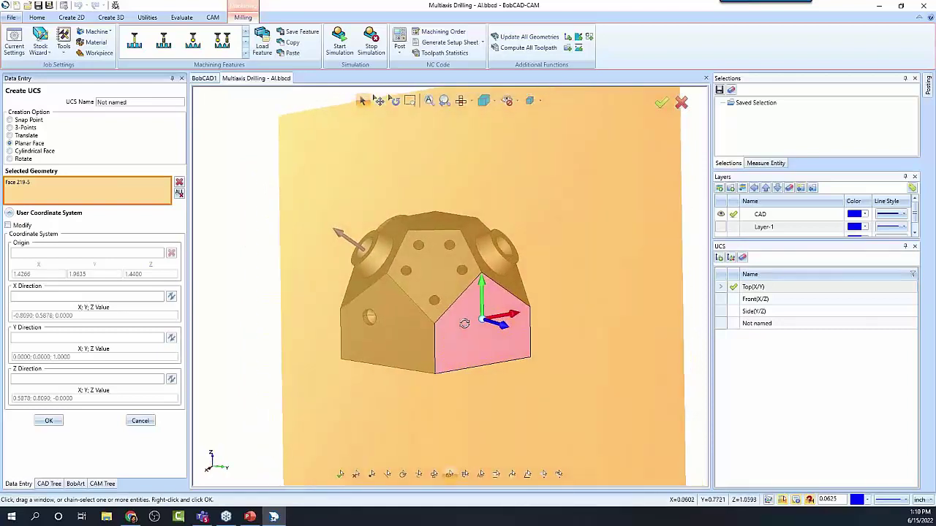
Step: Enable Modify for the new UCS and align its X direction with the selected face's vertical edge
left_click(8, 225)
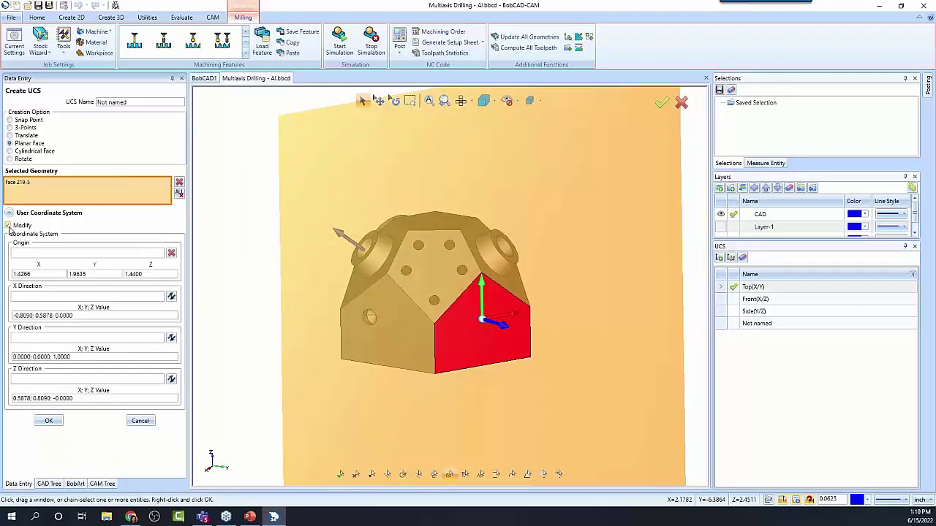
left_click(52, 297)
left_click(435, 340)
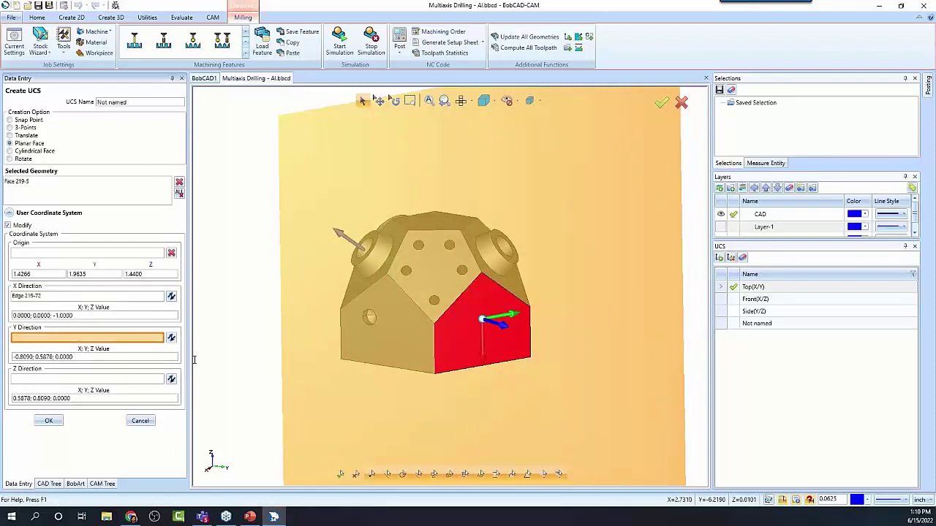
Step: Try reversing the new UCS's X and Y directions, and cancel the UCS creation
left_click(171, 296)
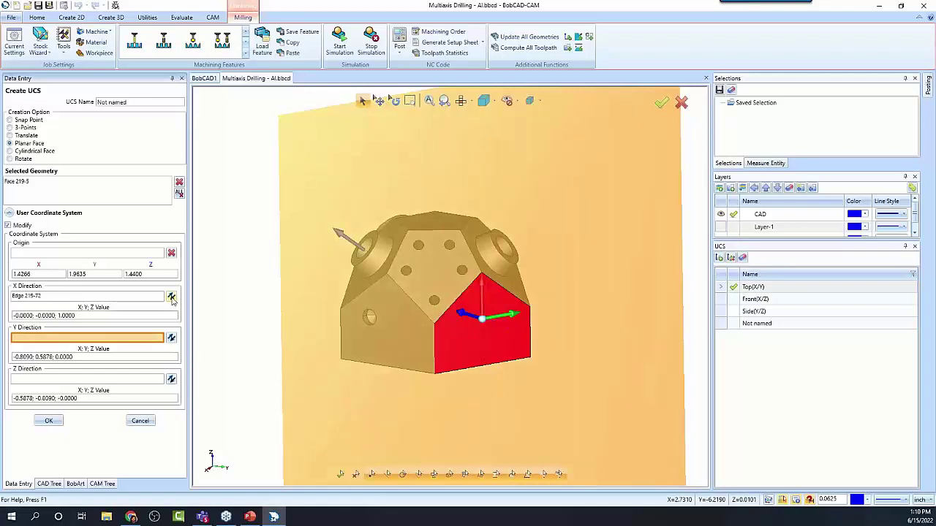
left_click(171, 338)
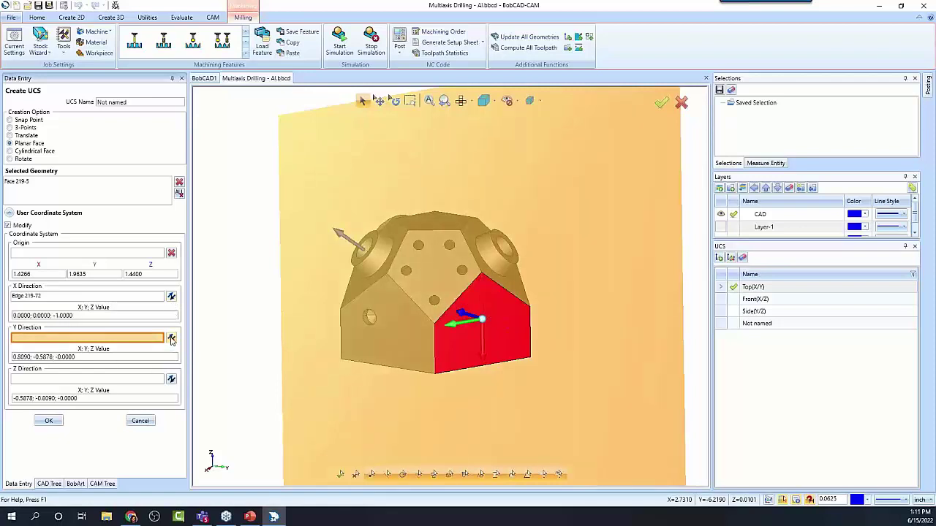
left_click(171, 339)
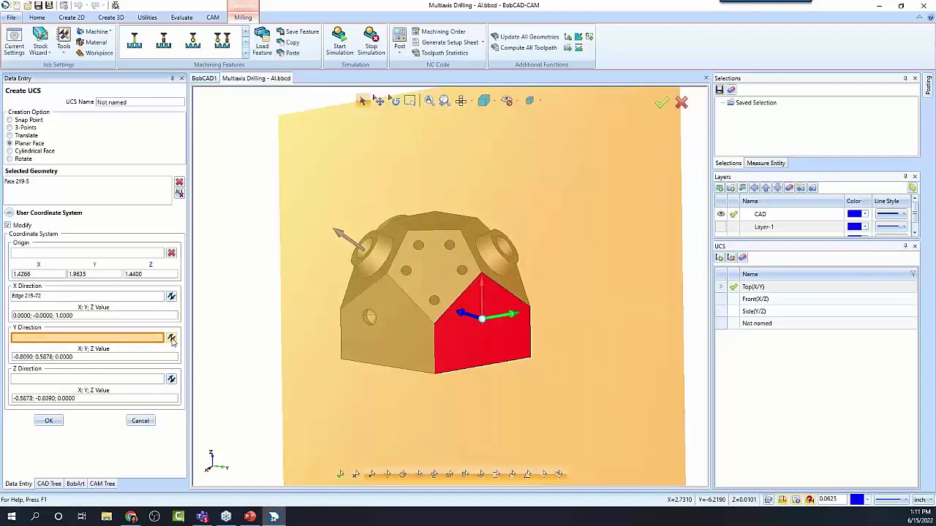
left_click(171, 296)
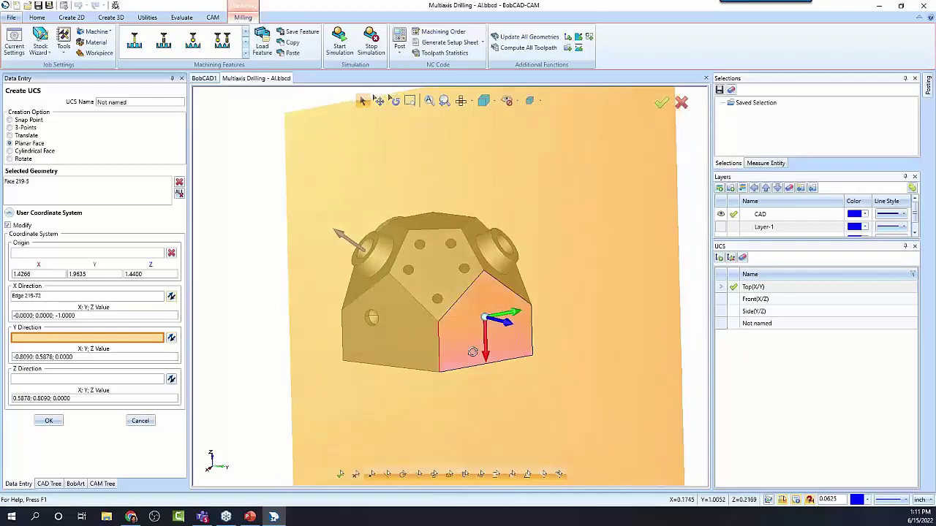
middle_click_drag(472, 351, 470, 357)
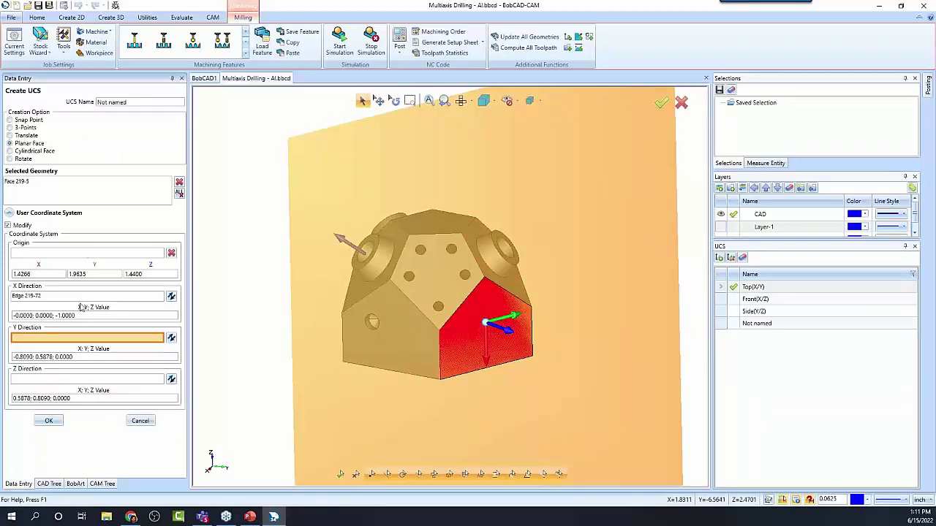
left_click(140, 422)
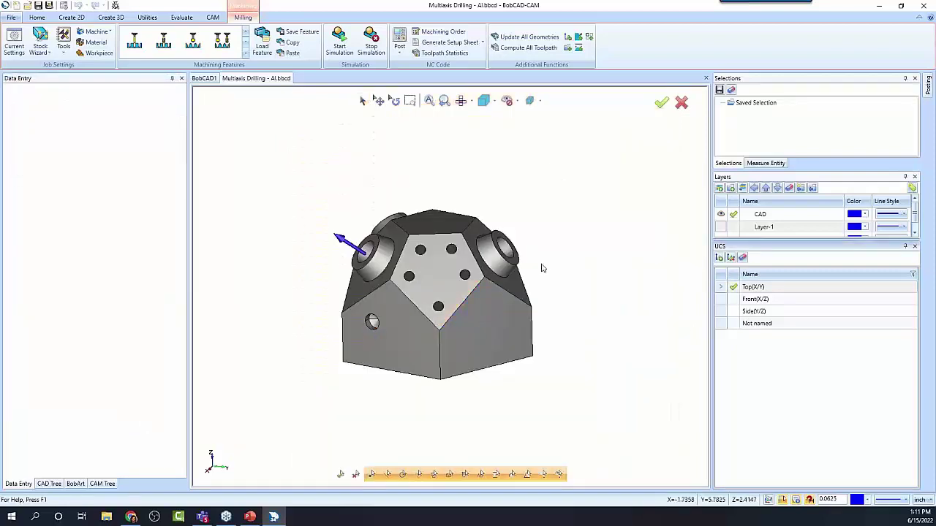
Step: Open the settings for adding an index to Machine Setup - 1, and cancel them without picking a surface
left_click(102, 483)
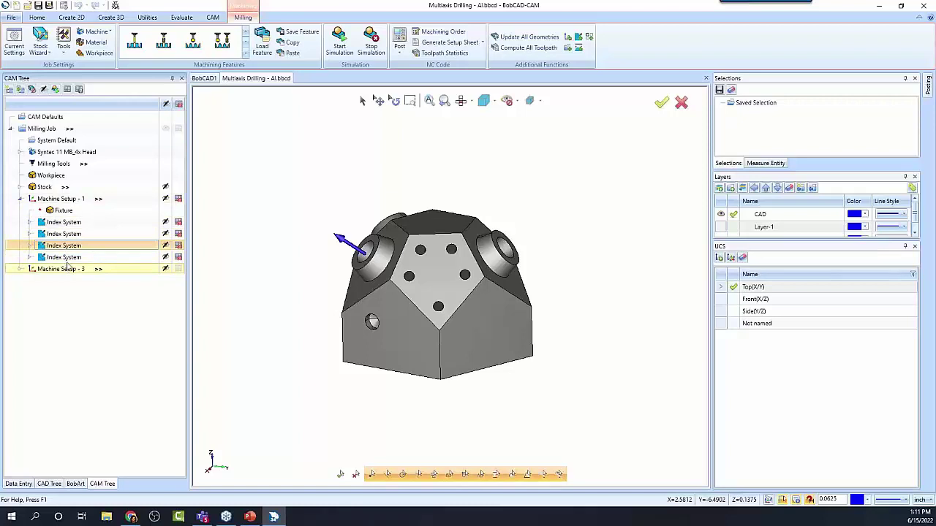
right_click(76, 205)
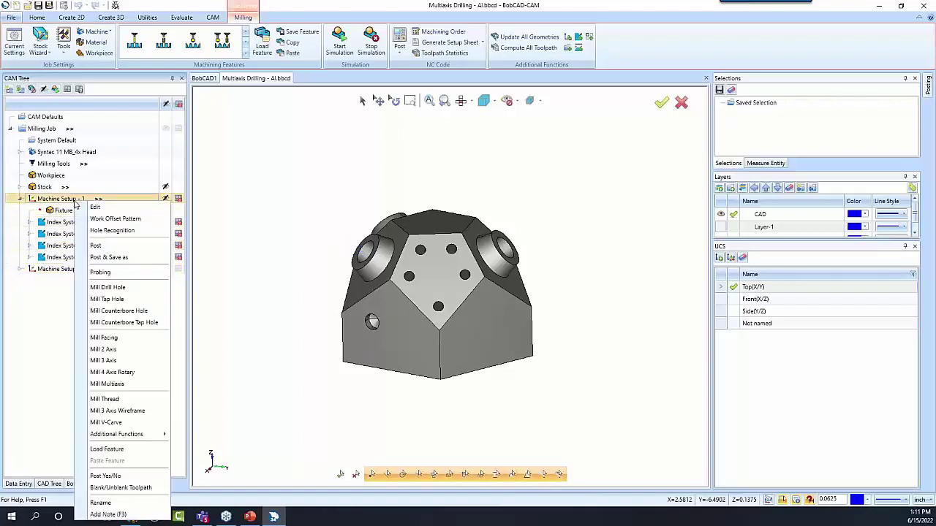
mouse_move(149, 436)
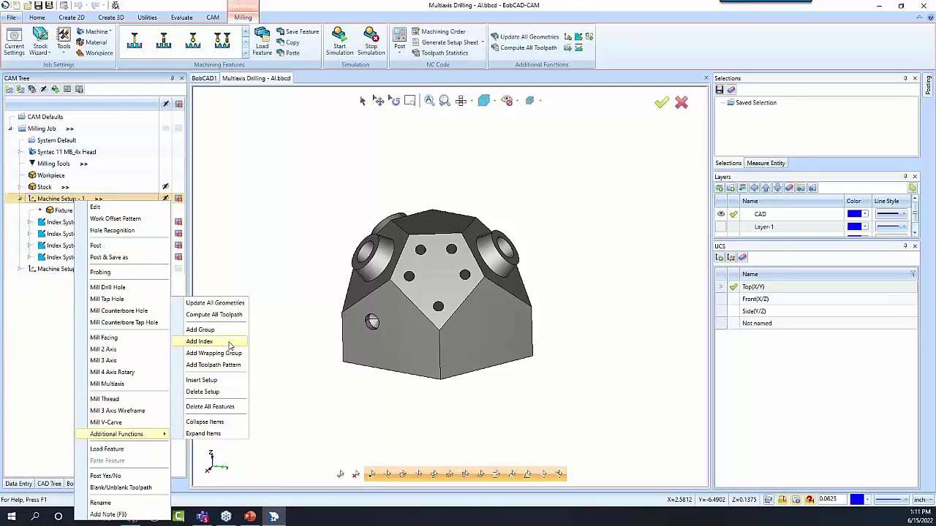
left_click(229, 343)
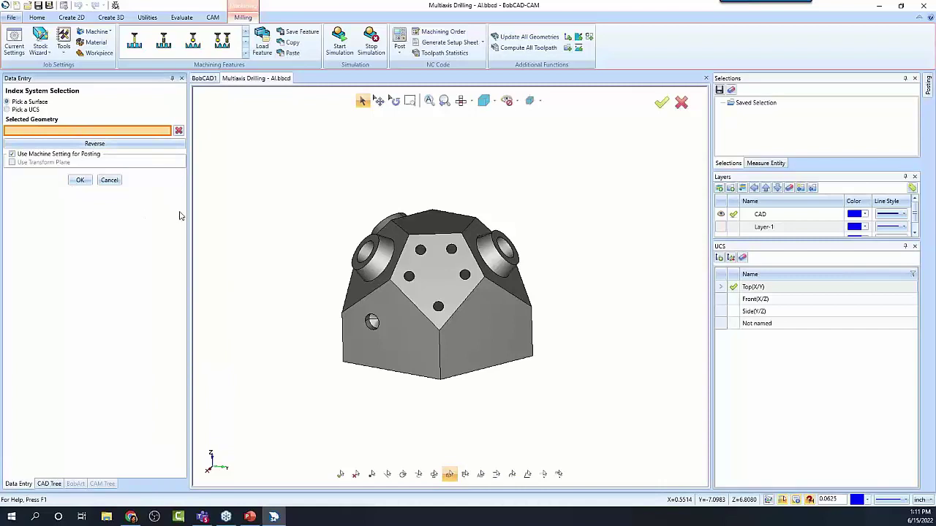
left_click(110, 180)
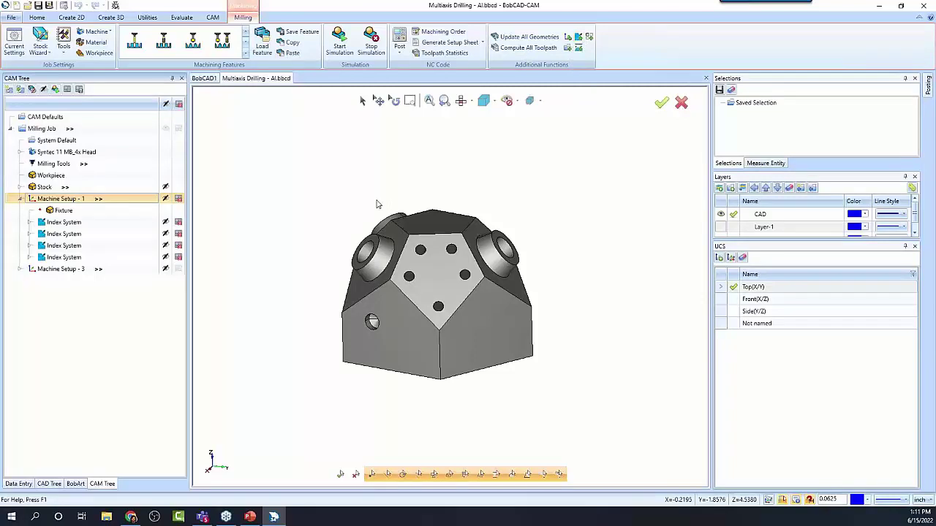
Step: Expand the first index system under Machine Setup - 1 and collapse its two 0.3125 blind hole features
scroll(328, 234, "down", 3)
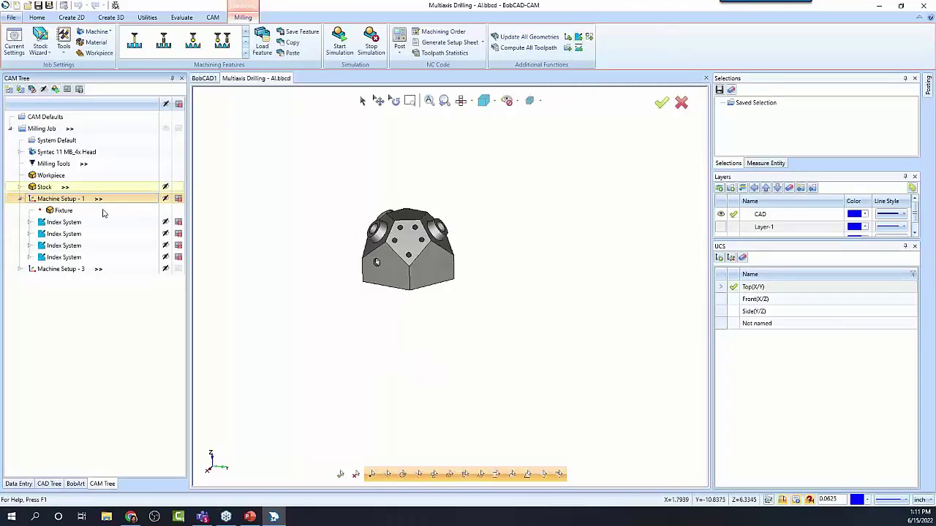
left_click(70, 223)
left_click(30, 222)
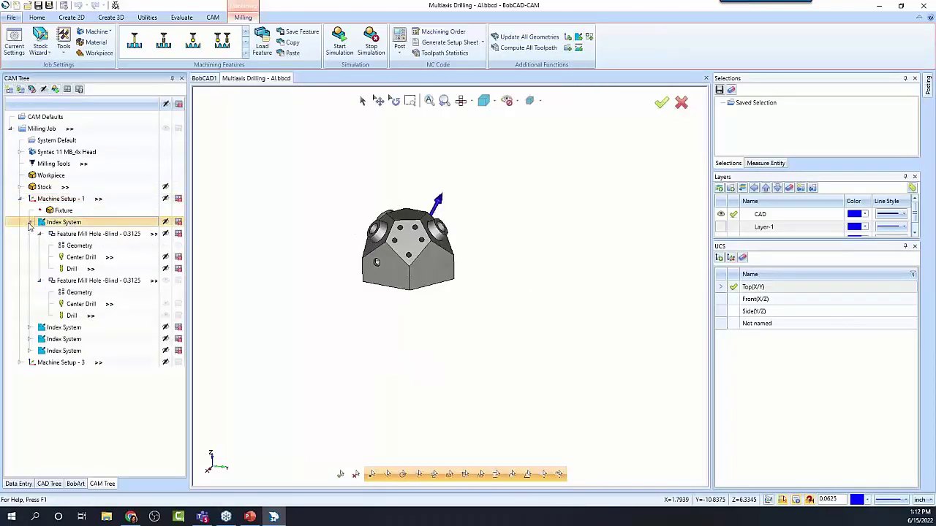
left_click(39, 234)
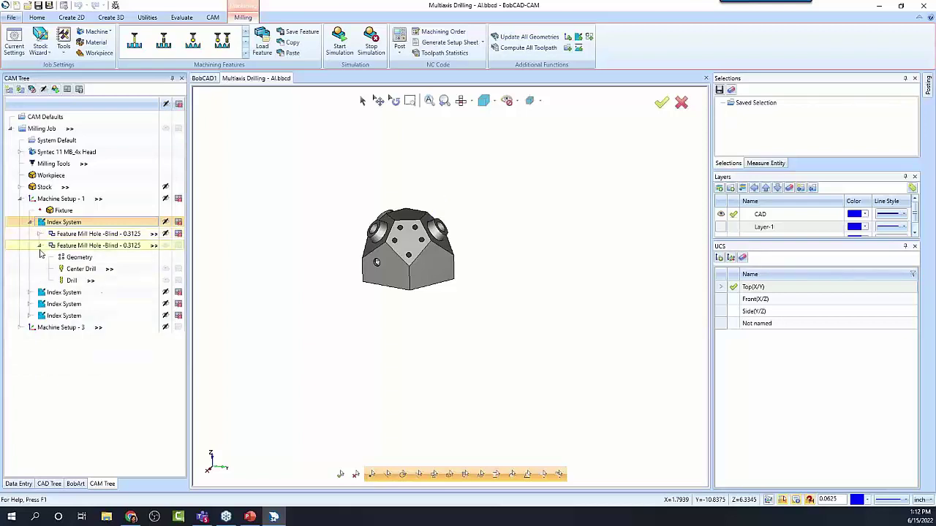
left_click(40, 246)
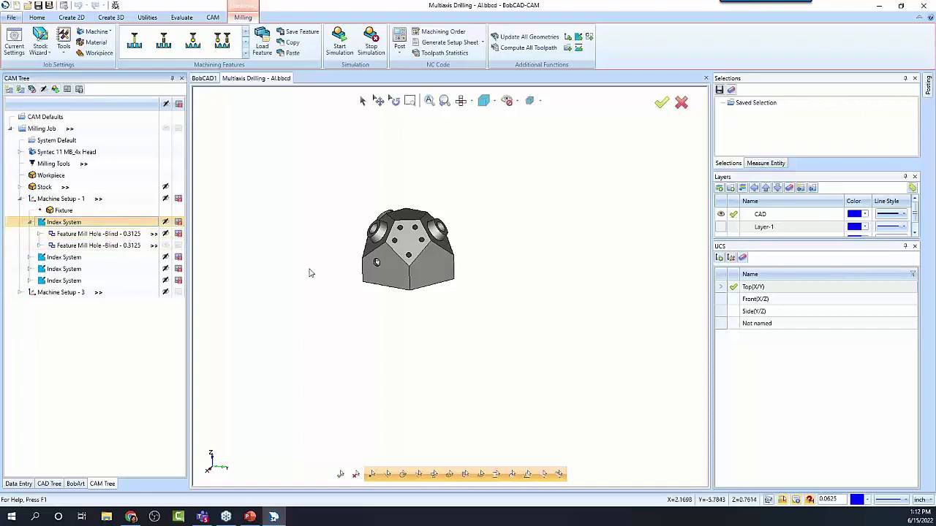
Step: Examine the first index system's tool direction and the Drill toolpath of its first blind hole feature, and collapse the index system
left_click(63, 223)
mouse_move(434, 322)
middle_mouse_down()
mouse_move(445, 309)
mouse_move(402, 314)
mouse_move(444, 312)
middle_mouse_up()
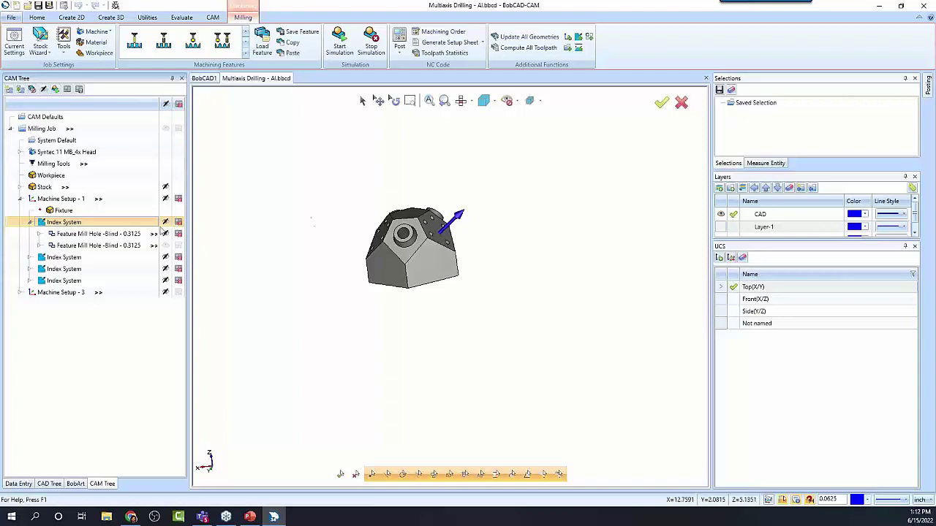
left_click(40, 234)
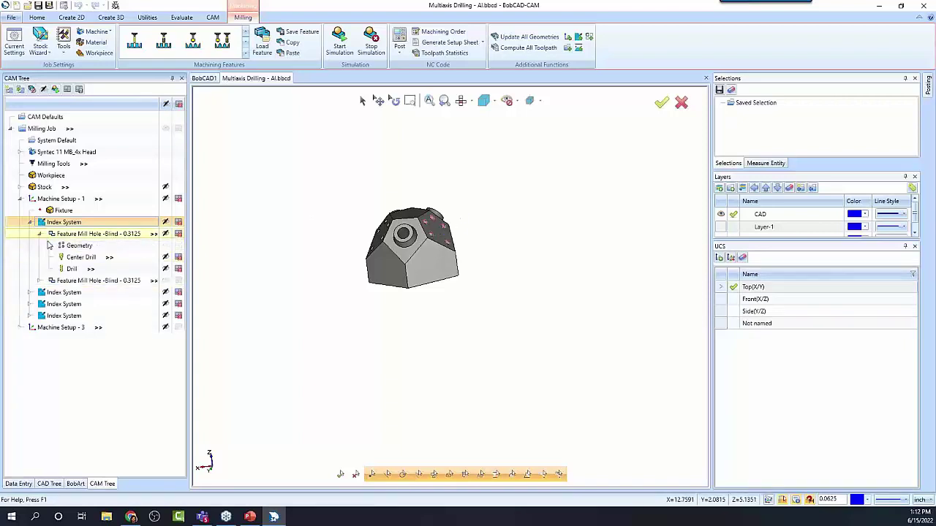
left_click(71, 270)
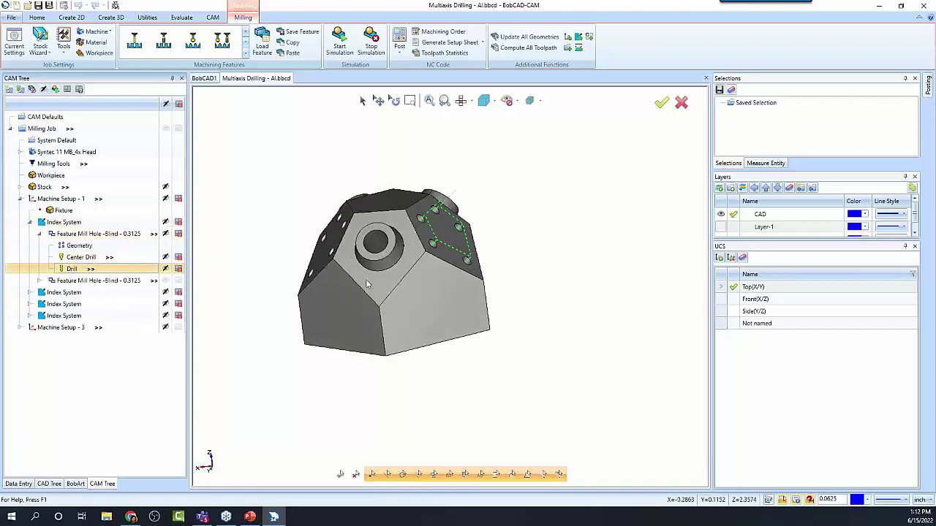
left_click(66, 223)
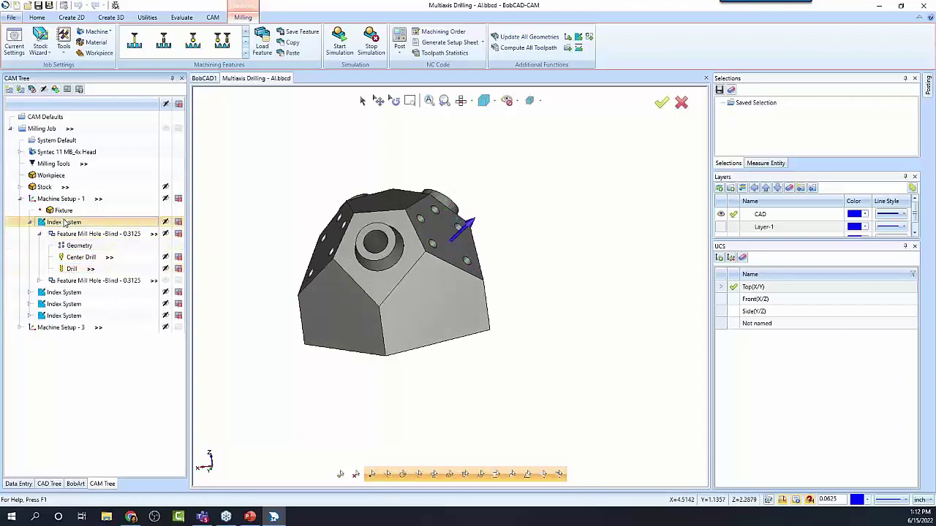
left_click(30, 223)
Step: Examine the second index system's tool direction and the Center Drill and Drill toolpaths of its first 0.7500 through-hole feature
left_click(61, 235)
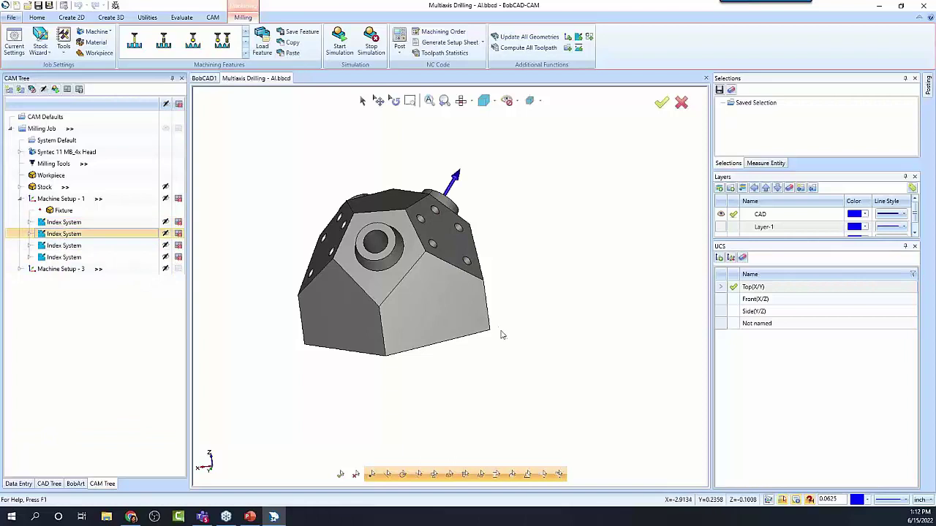
middle_click_drag(502, 334, 379, 345)
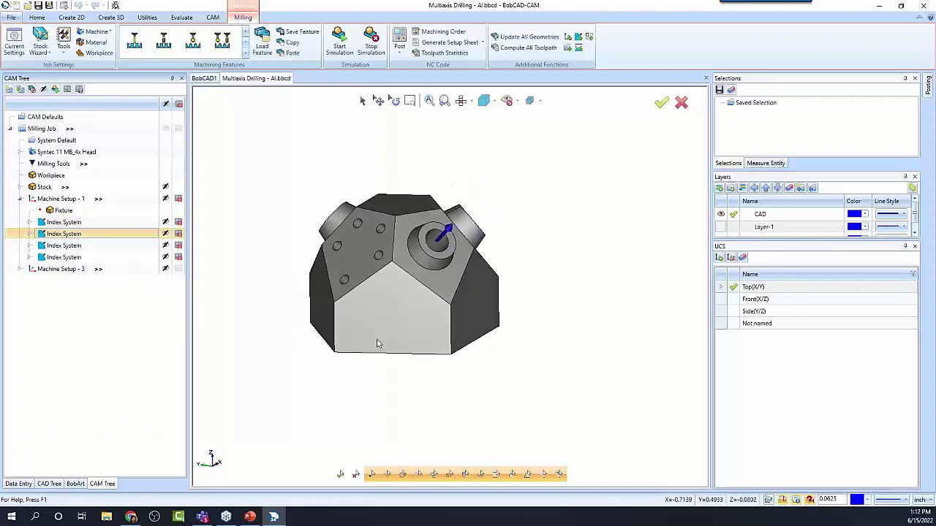
left_click(29, 233)
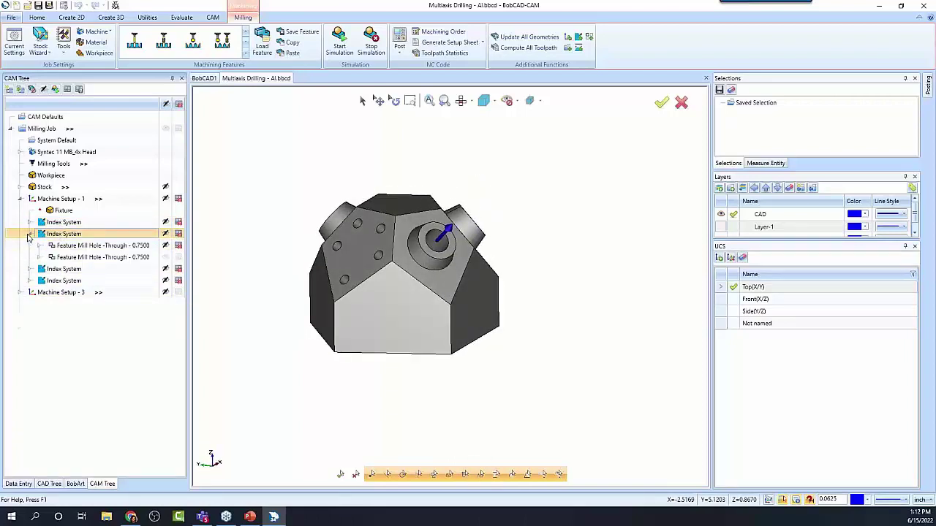
left_click(39, 246)
left_click(73, 269)
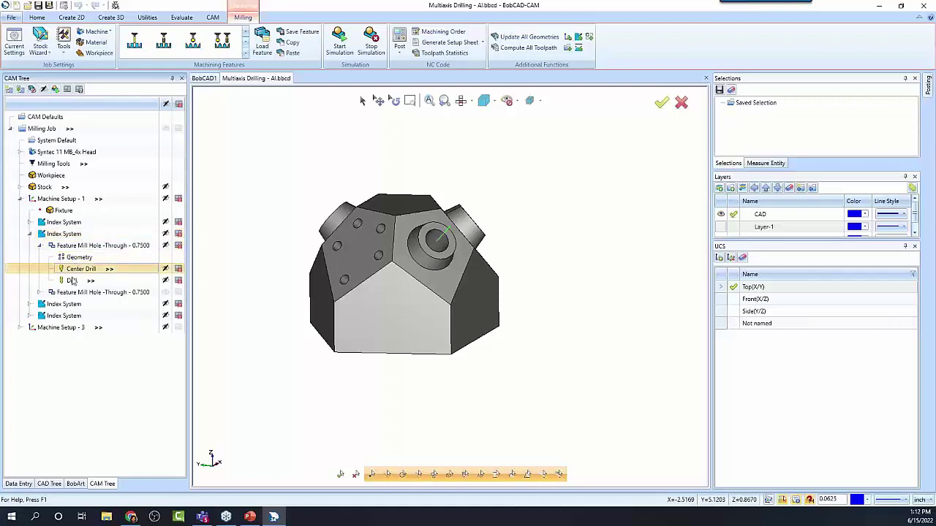
left_click(71, 281)
left_click(29, 234)
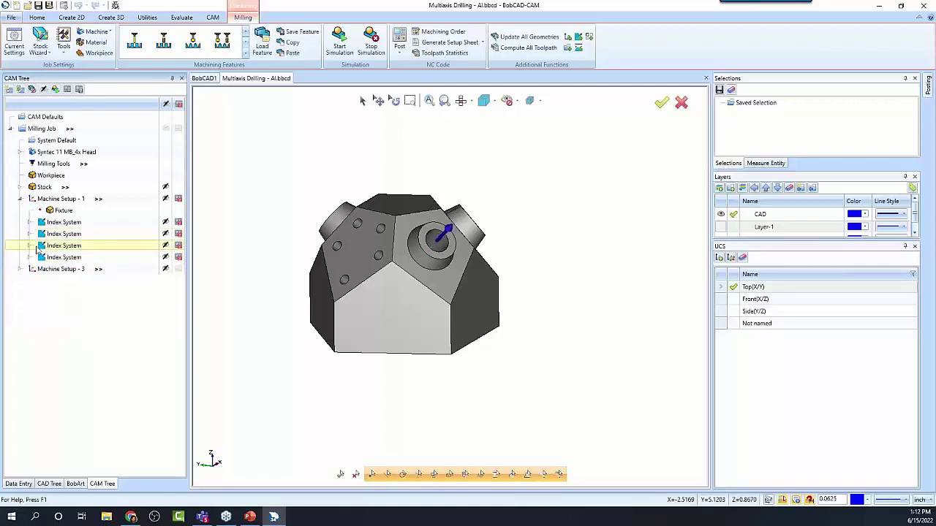
Step: Examine the third index system's tool direction on the part, and select Machine Setup - 1
left_click(59, 247)
mouse_move(454, 318)
middle_mouse_down()
mouse_move(484, 330)
mouse_move(441, 323)
middle_mouse_up()
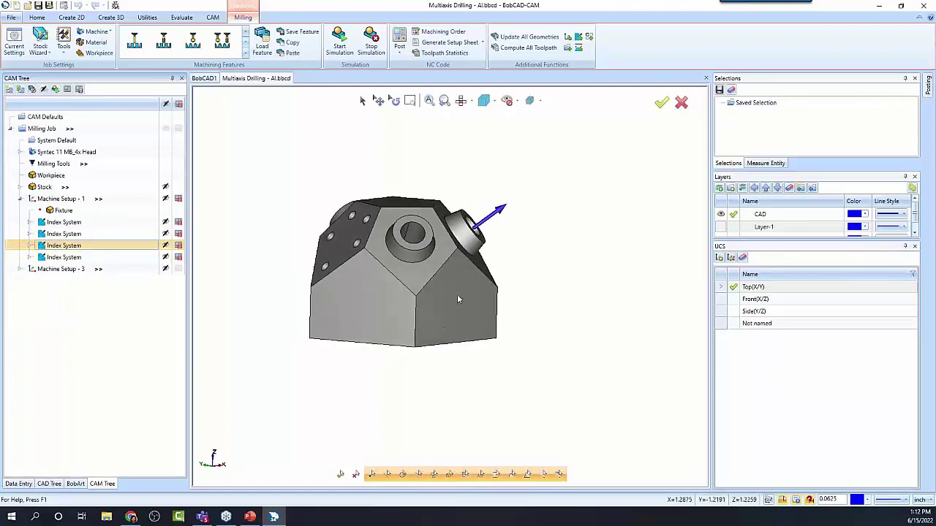
middle_click_drag(457, 294, 438, 311)
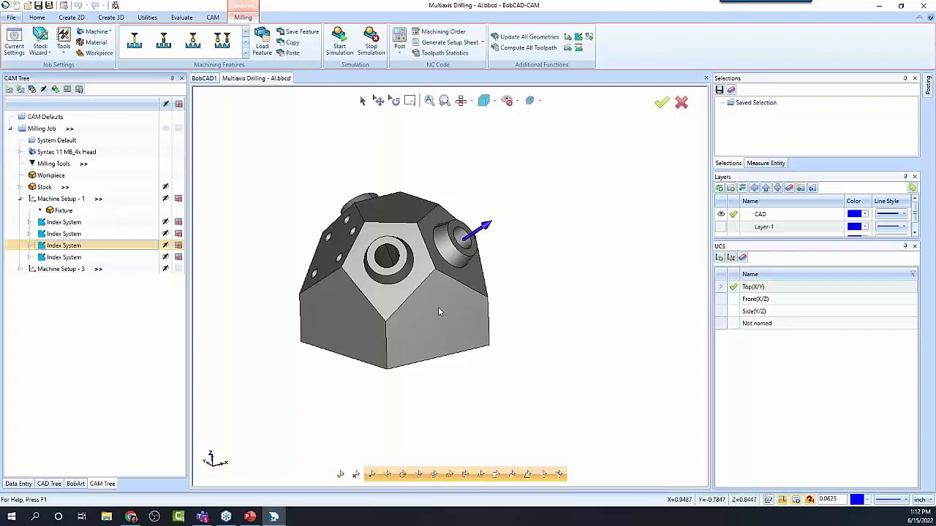
left_click(73, 200)
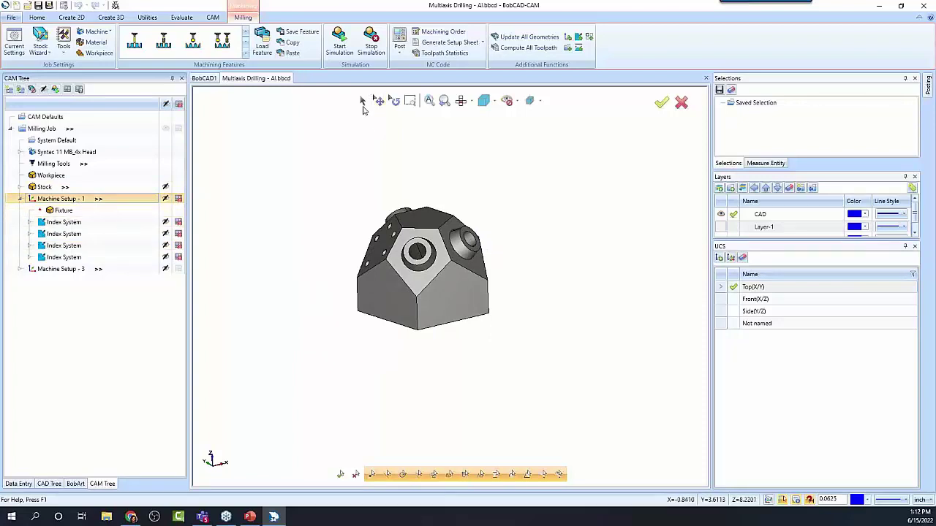
Step: Copy the whole part model and paste it into a new document
left_click(362, 100)
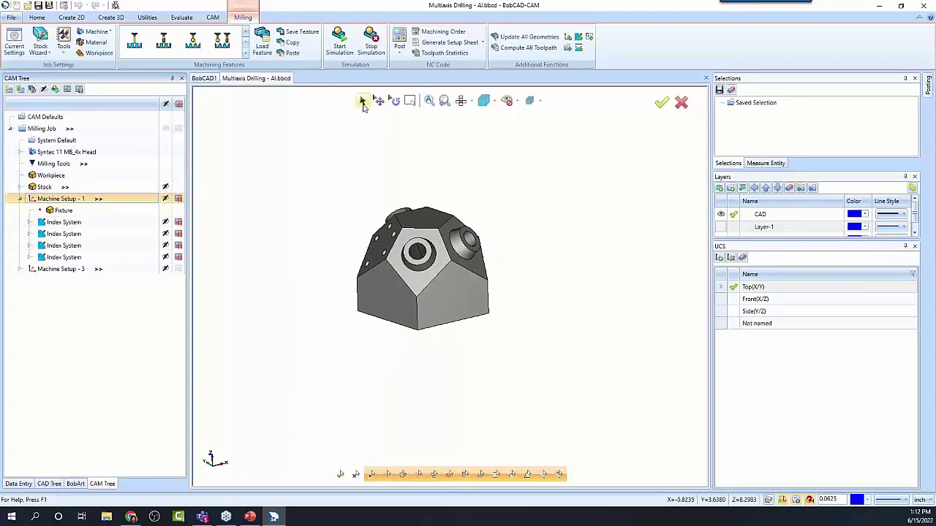
right_click(427, 175)
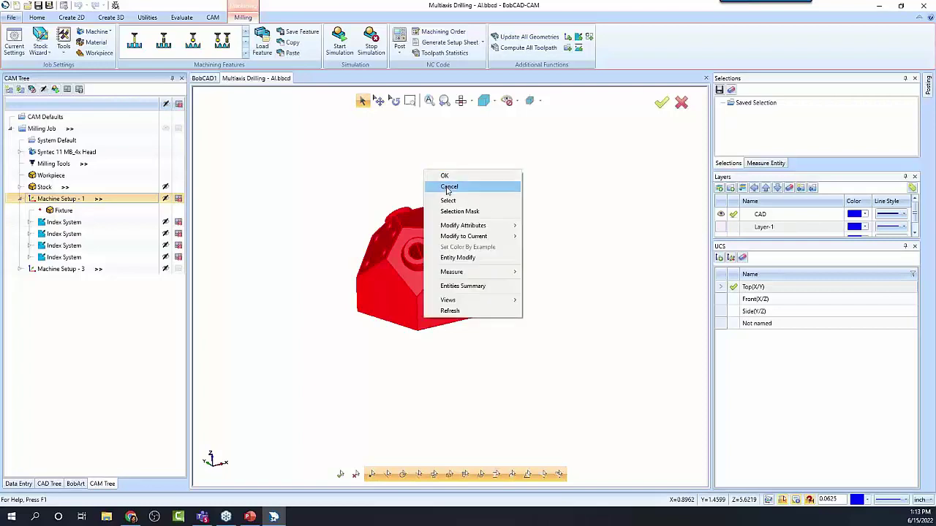
left_click(443, 187)
left_click(35, 17)
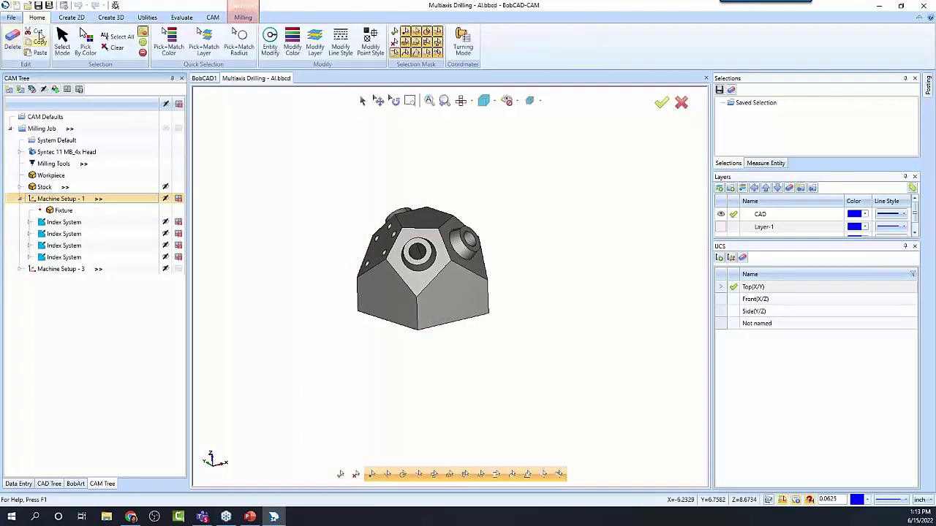
left_click(16, 5)
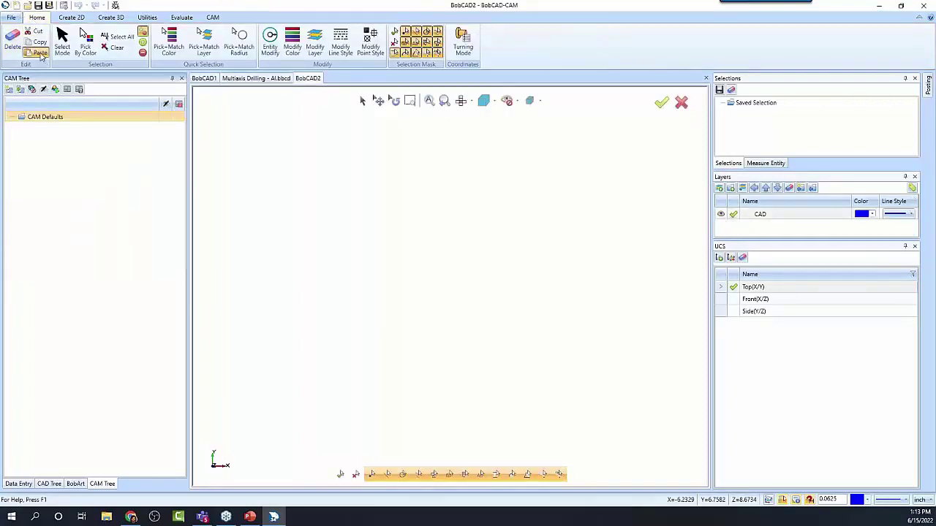
left_click(37, 53)
scroll(470, 286, "down", 4)
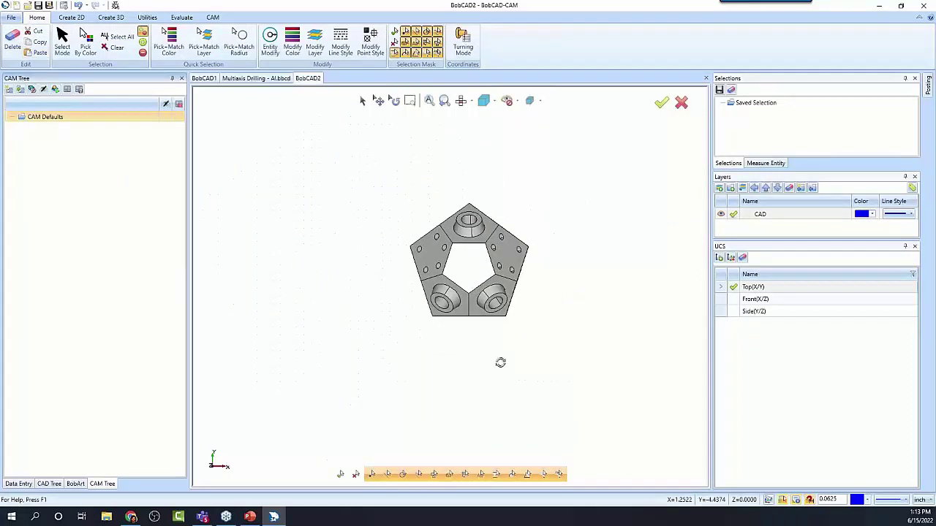
middle_click_drag(502, 362, 480, 249)
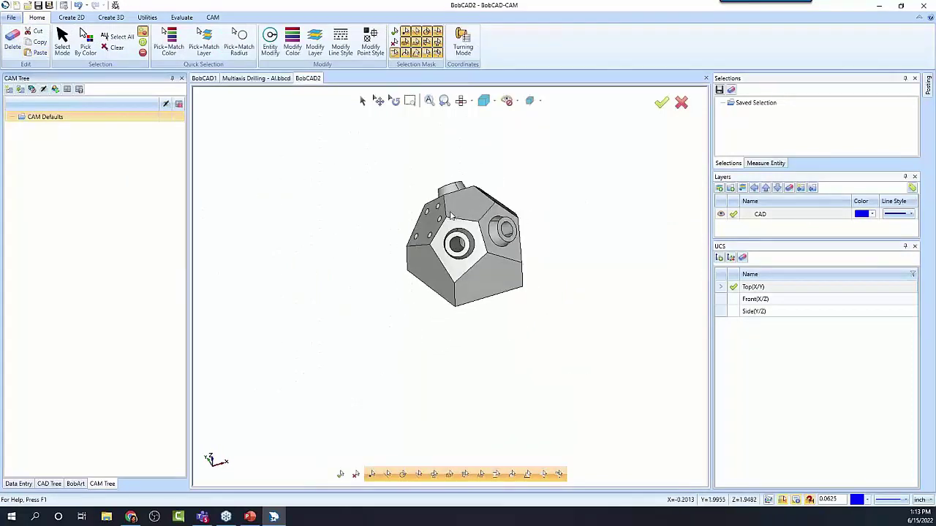
scroll(460, 253, "down", 2)
scroll(500, 208, "up", 4)
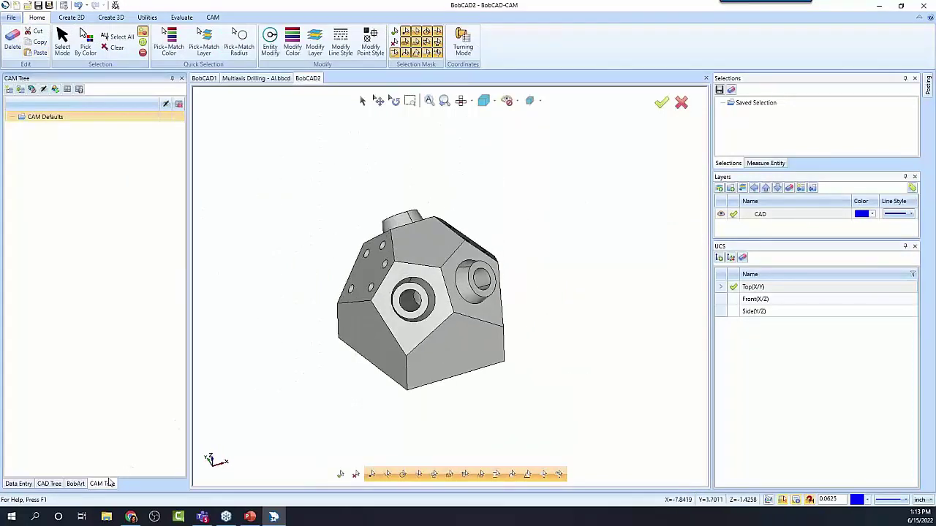
Step: Start a new Milling job on the 5x_Haas_TT_UMC750 machine with the System Default template, and open its Stock Wizard
right_click(48, 122)
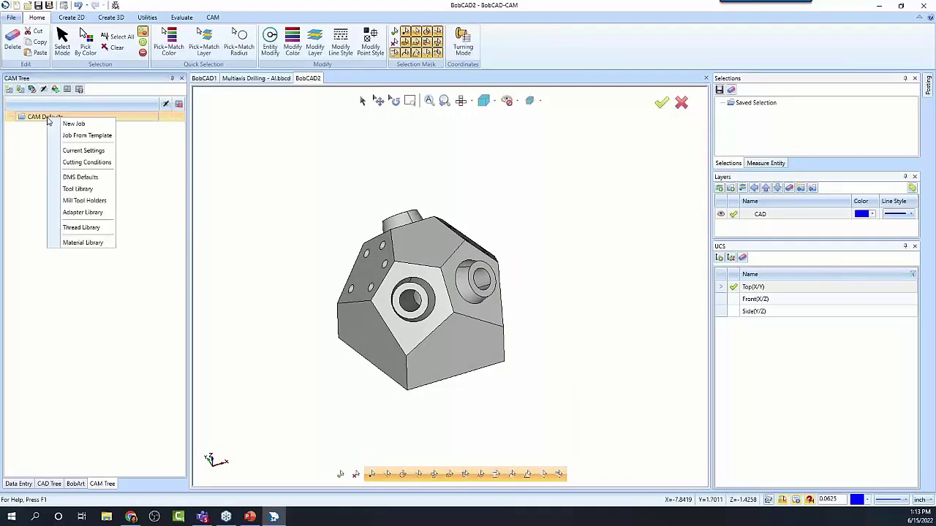
left_click(92, 125)
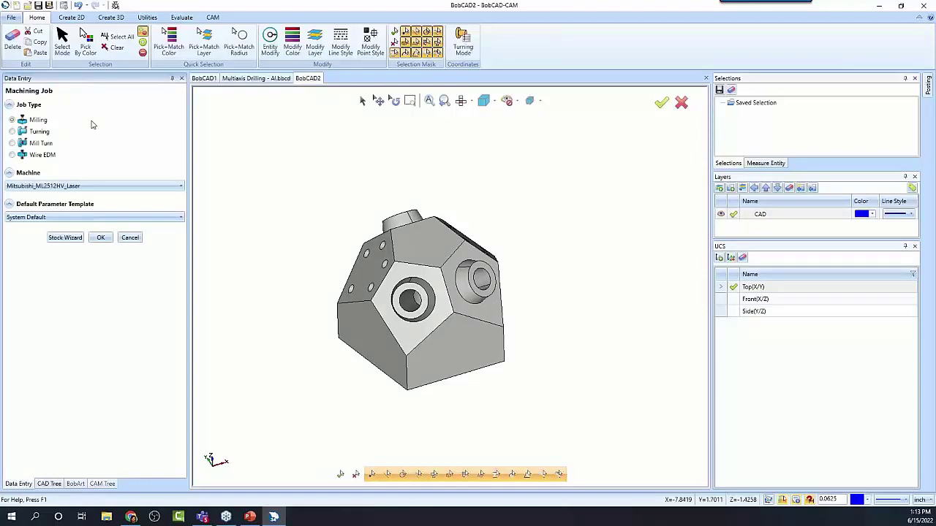
left_click(71, 187)
scroll(95, 222, "up", 10)
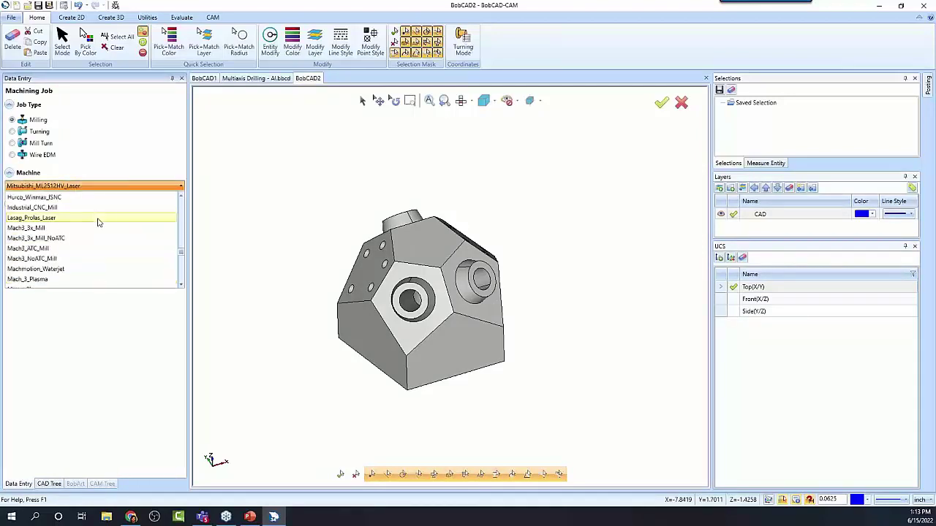
scroll(98, 222, "up", 12)
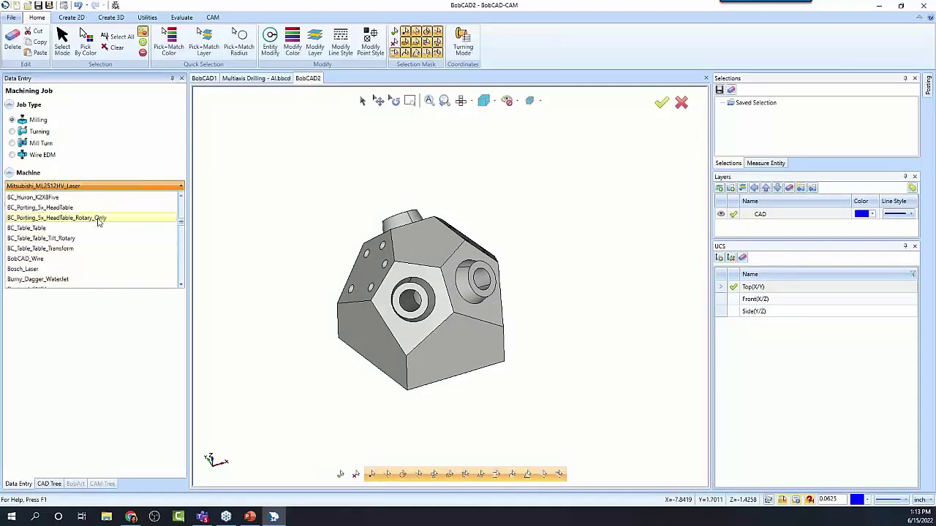
scroll(99, 222, "up", 1)
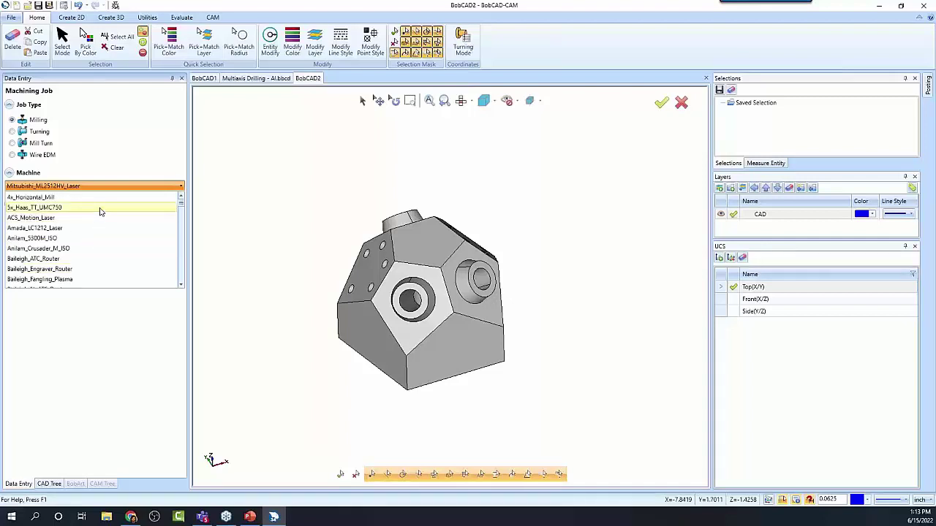
left_click(101, 209)
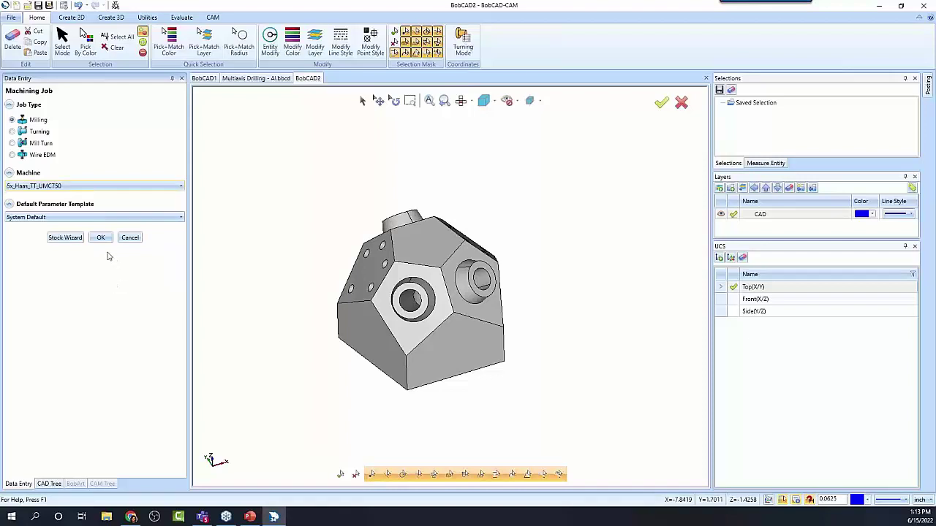
left_click(65, 237)
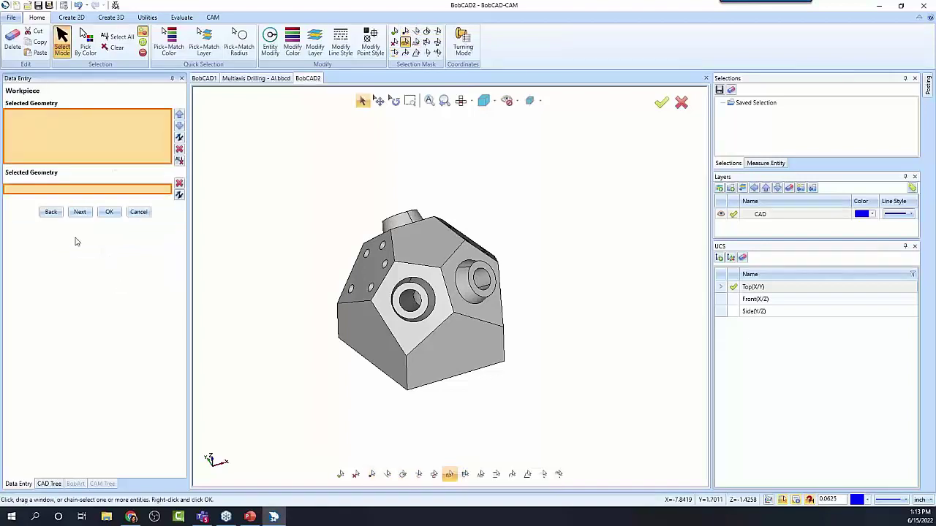
Step: Assign the part as the workpiece, and calculate solid-body stock from the same part
left_click(388, 242)
left_click(65, 175)
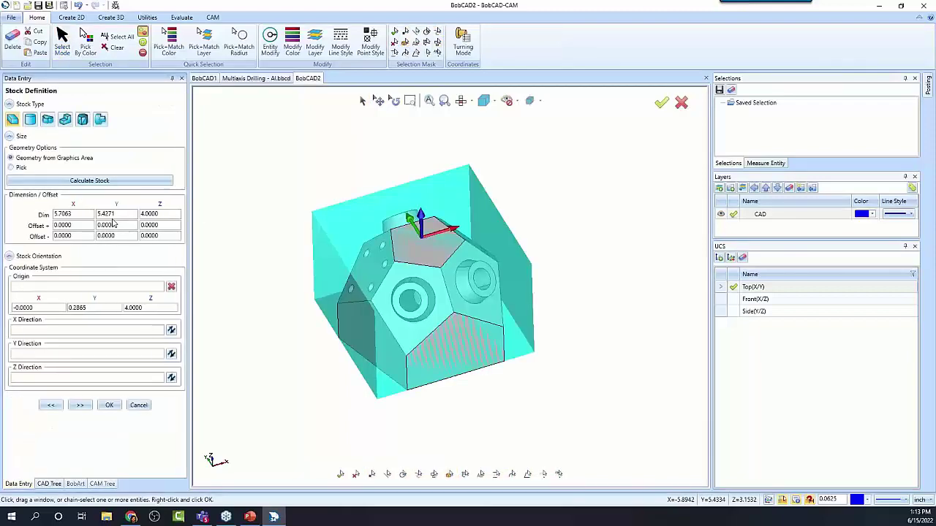
mouse_move(505, 343)
middle_mouse_down()
mouse_move(502, 330)
mouse_move(495, 353)
middle_mouse_up()
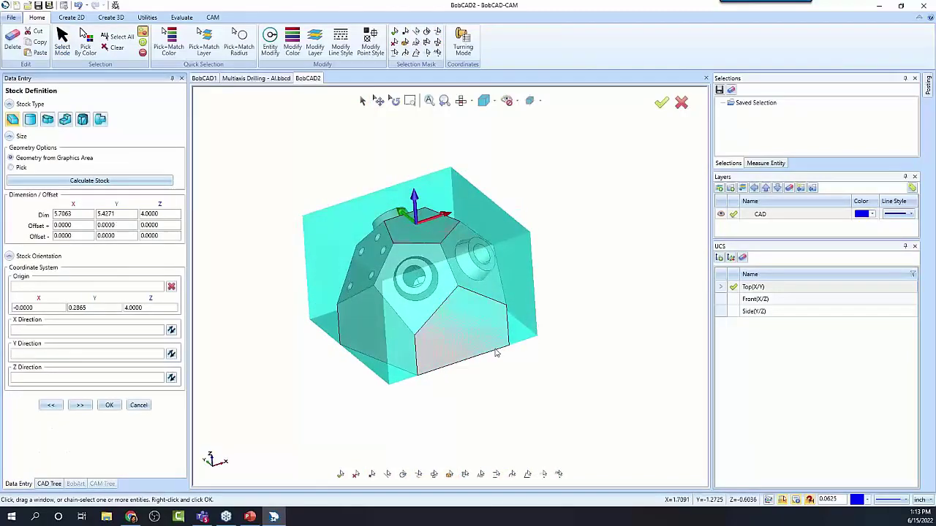
left_click(65, 120)
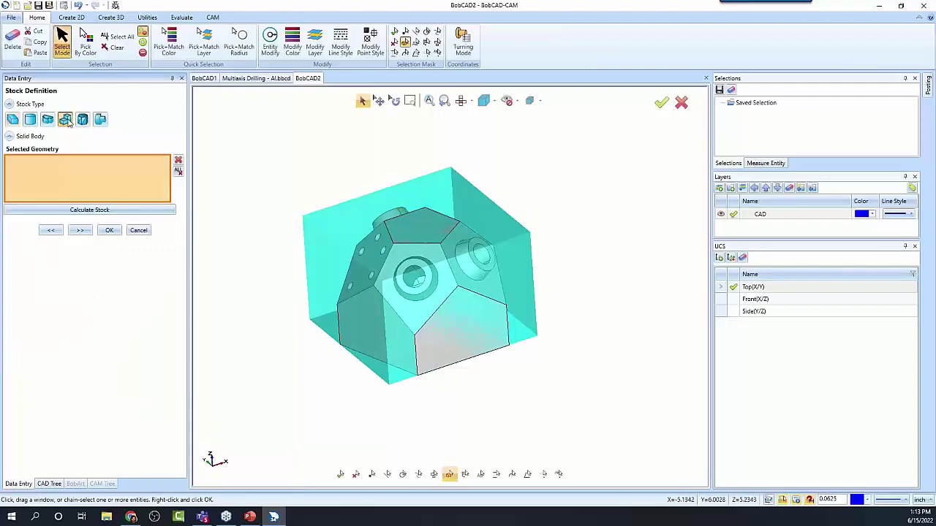
left_click(399, 246)
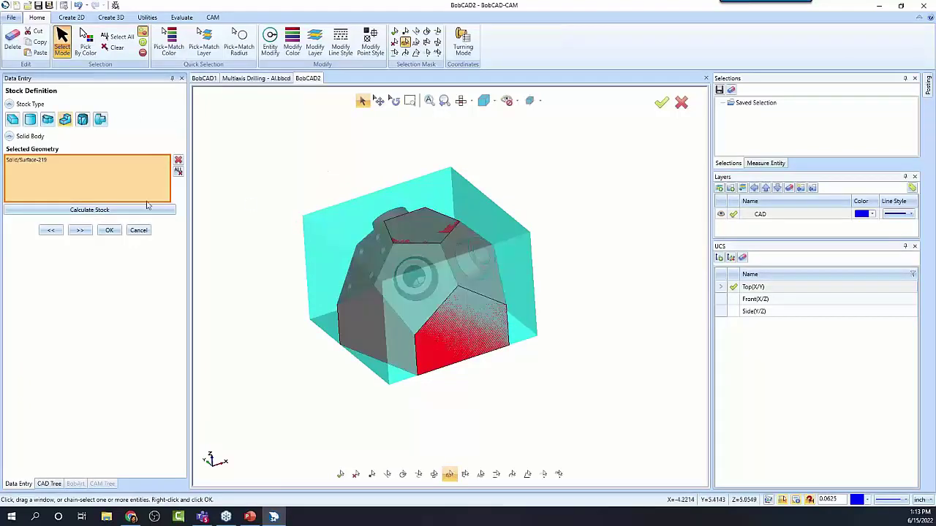
left_click(106, 211)
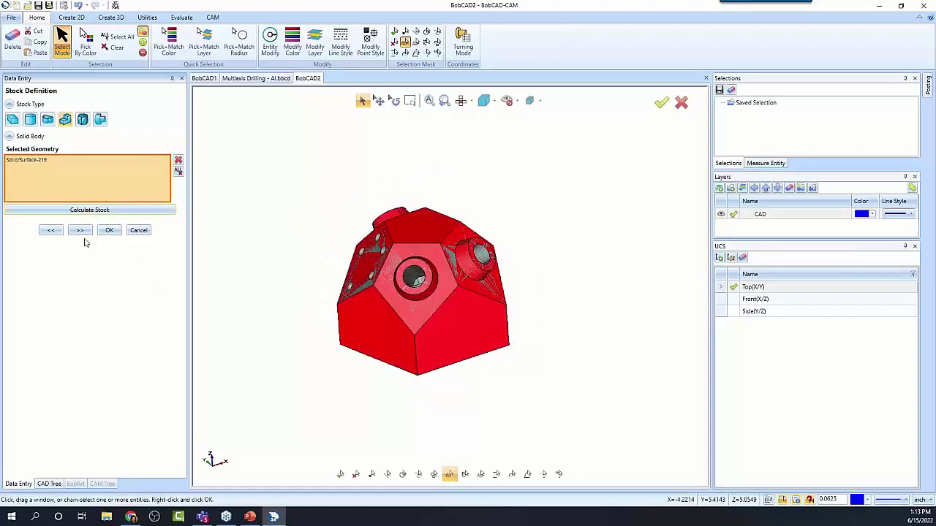
left_click(80, 231)
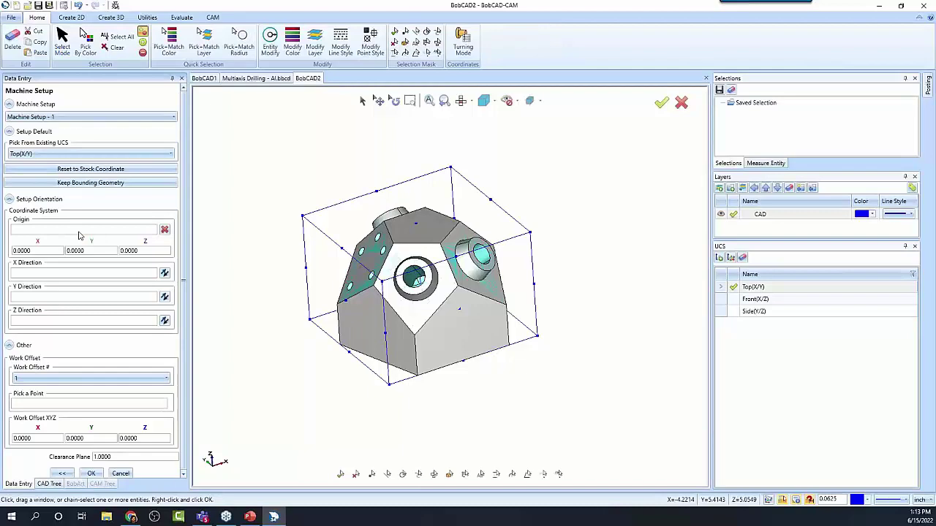
Step: Complete Machine Setup - 1 with the Top(X/Y) UCS, work offset 1 and a clearance plane of 1.0000
mouse_move(504, 344)
middle_mouse_down()
mouse_move(498, 329)
mouse_move(499, 341)
middle_mouse_up()
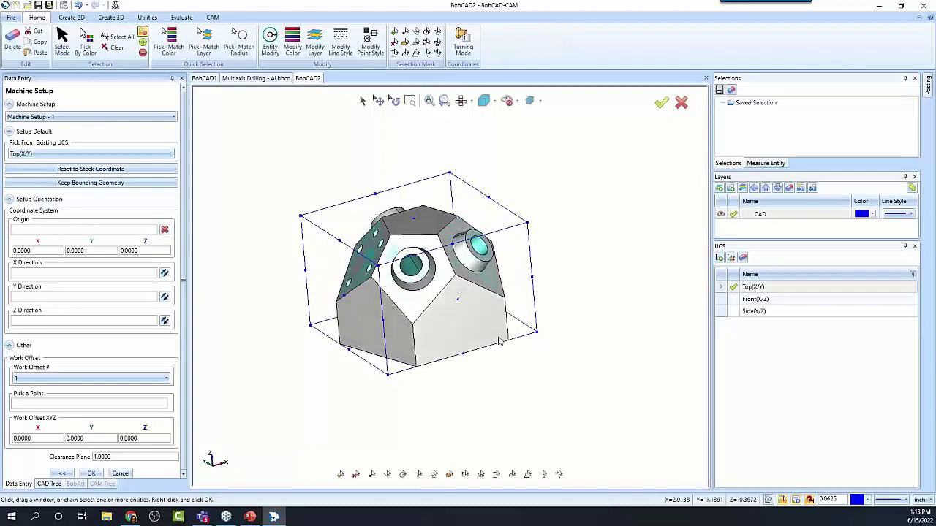
left_click(65, 232)
middle_click_drag(389, 296, 414, 274)
middle_click_drag(474, 272, 510, 334)
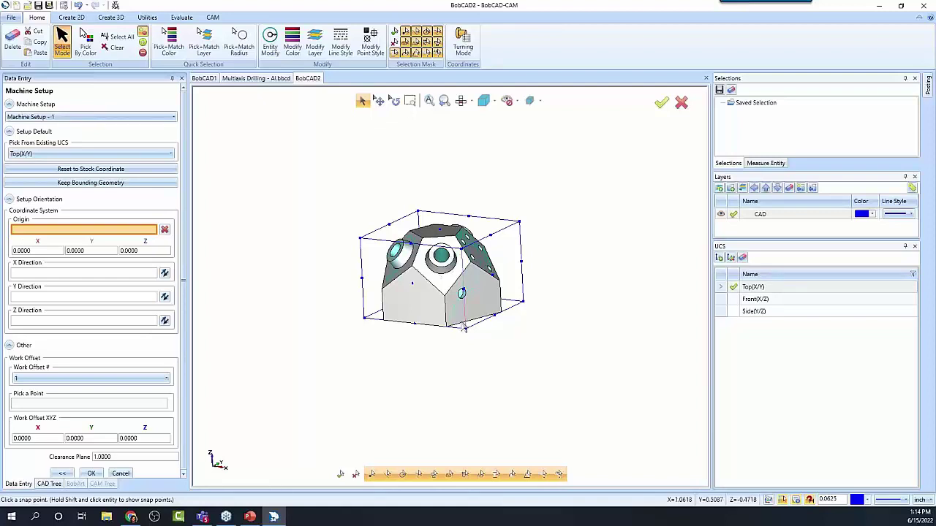
middle_click_drag(465, 292, 471, 313)
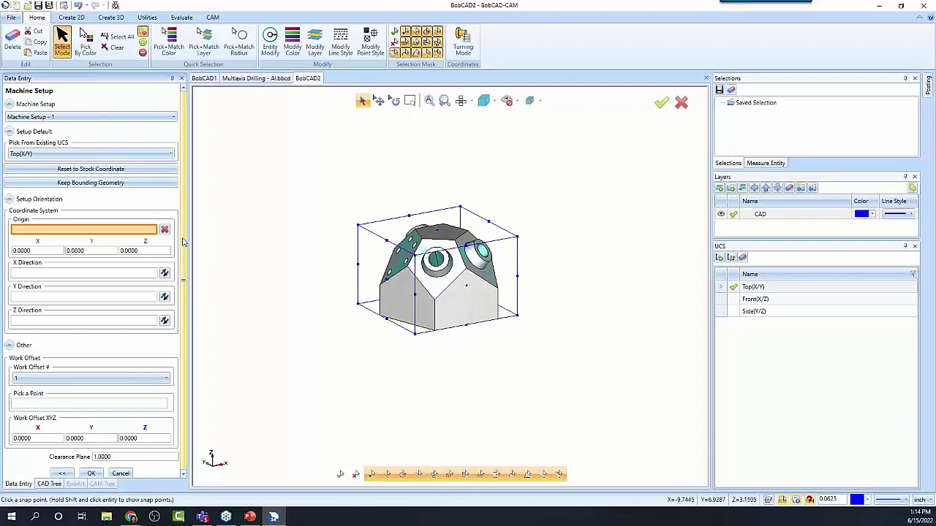
left_click(98, 403)
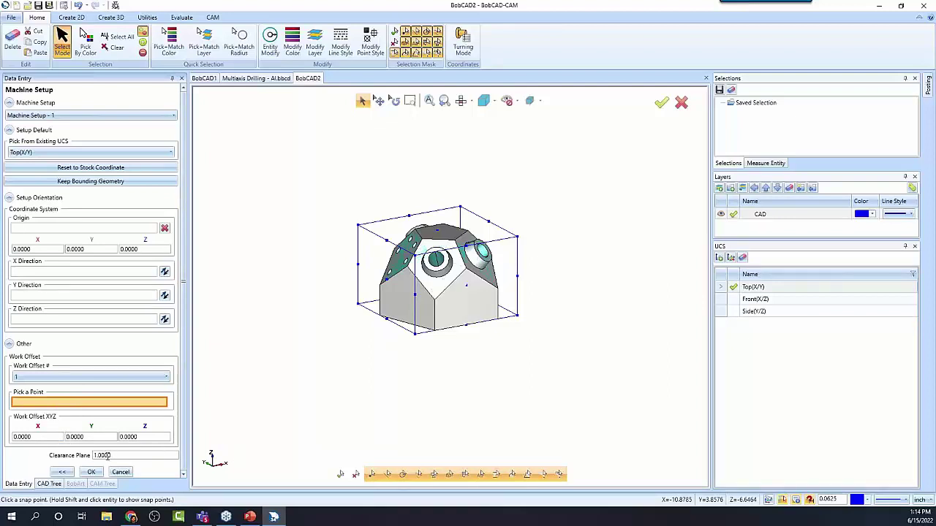
left_click(91, 473)
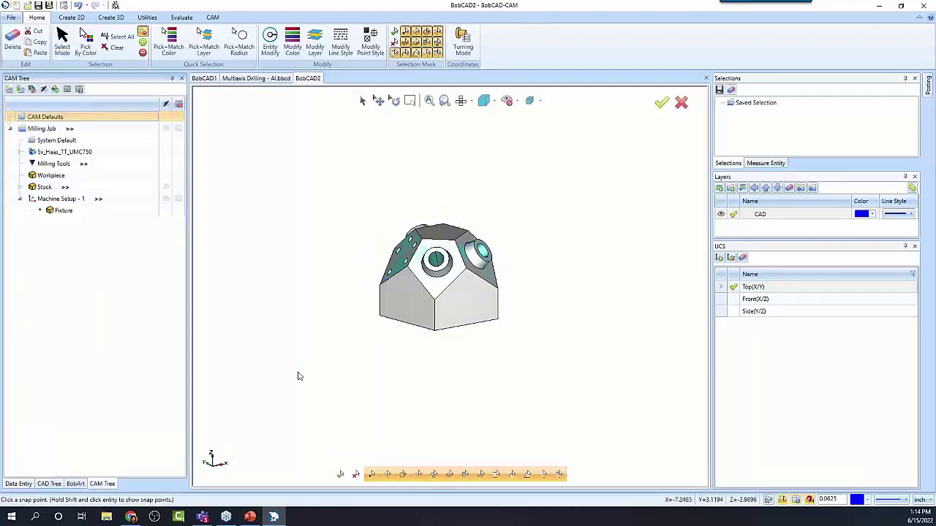
left_click(11, 129)
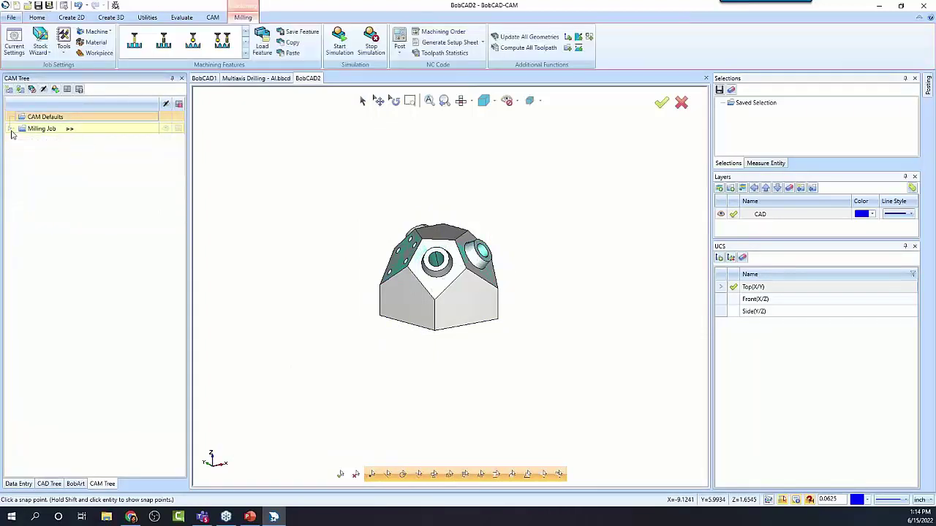
left_click(443, 31)
left_click(676, 118)
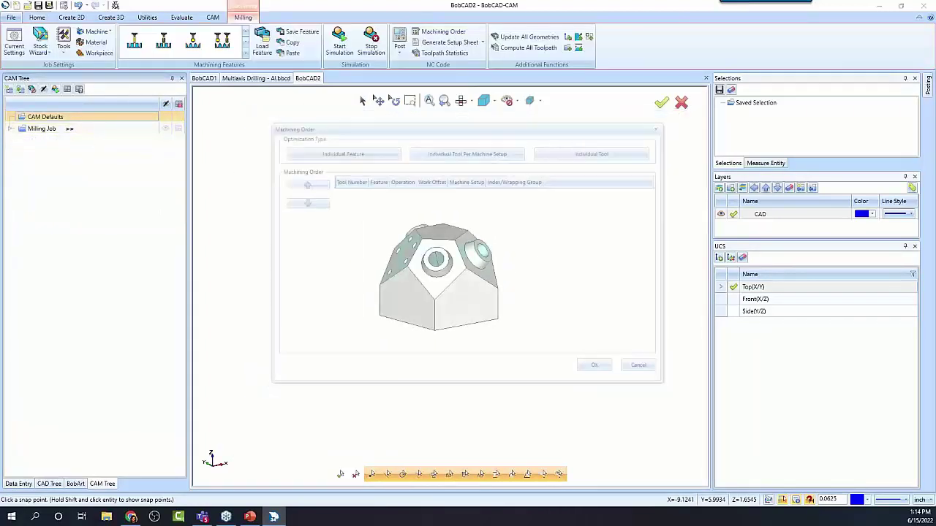
left_click(10, 129)
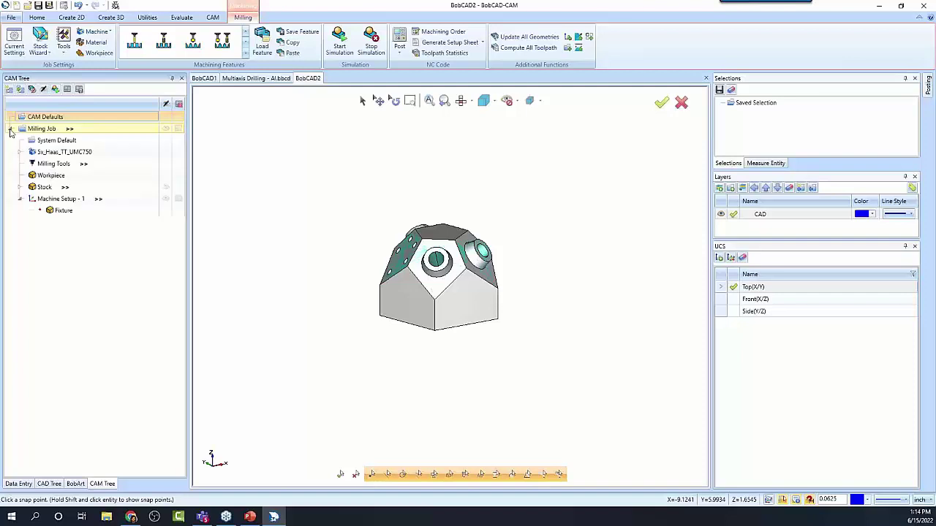
Step: Review the milling job's machine, its post processor, the Milling Tools entry and Machine Setup - 1
left_click(66, 153)
left_click(20, 152)
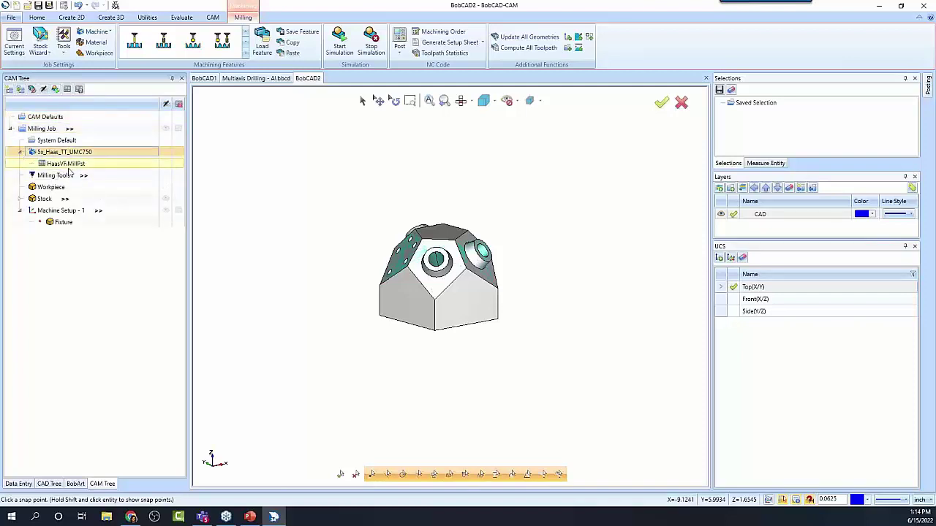
left_click(69, 165)
left_click(61, 177)
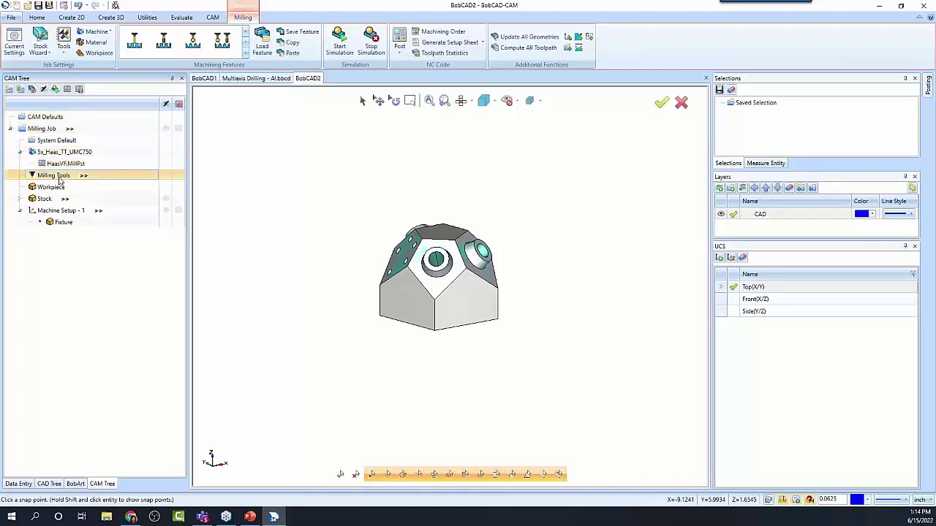
left_click(65, 212)
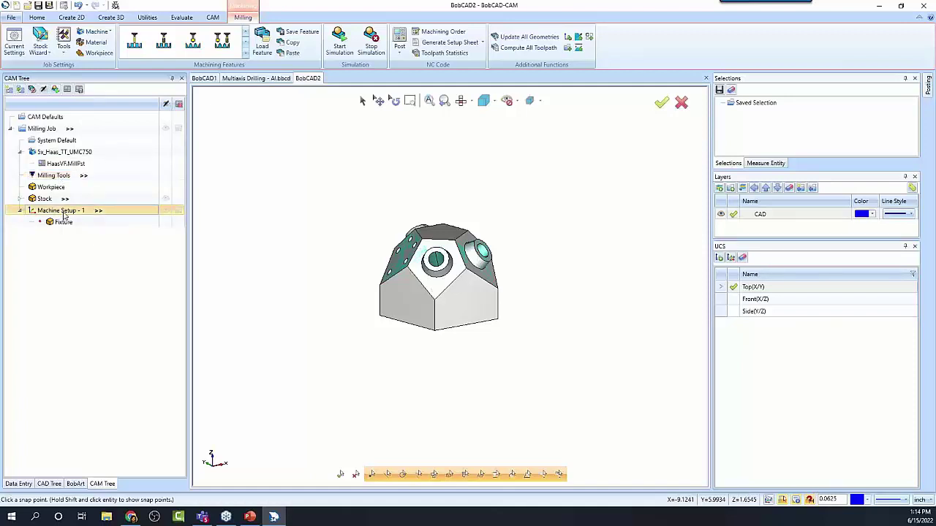
Step: Add an index system to Machine Setup - 1 from the ring-shaped end face of the front boss, and inspect its tool direction
middle_click_drag(483, 365, 491, 390)
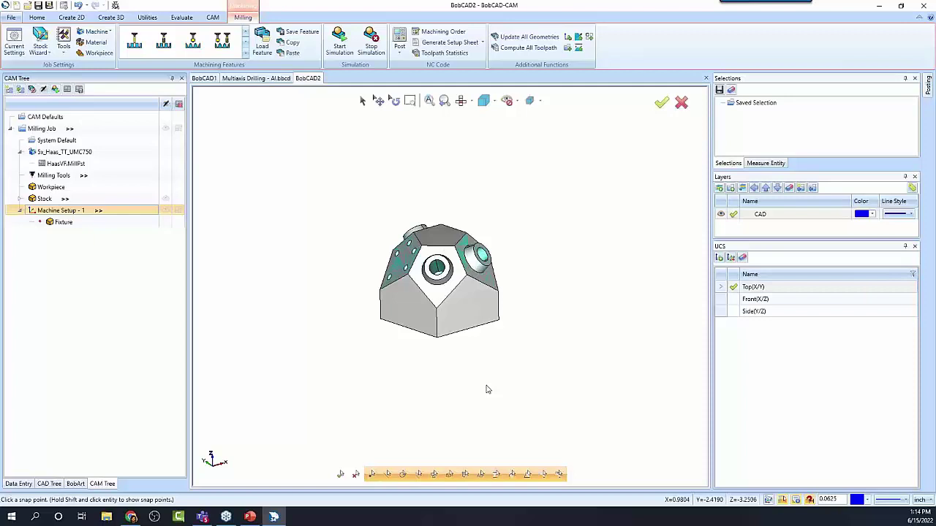
right_click(74, 212)
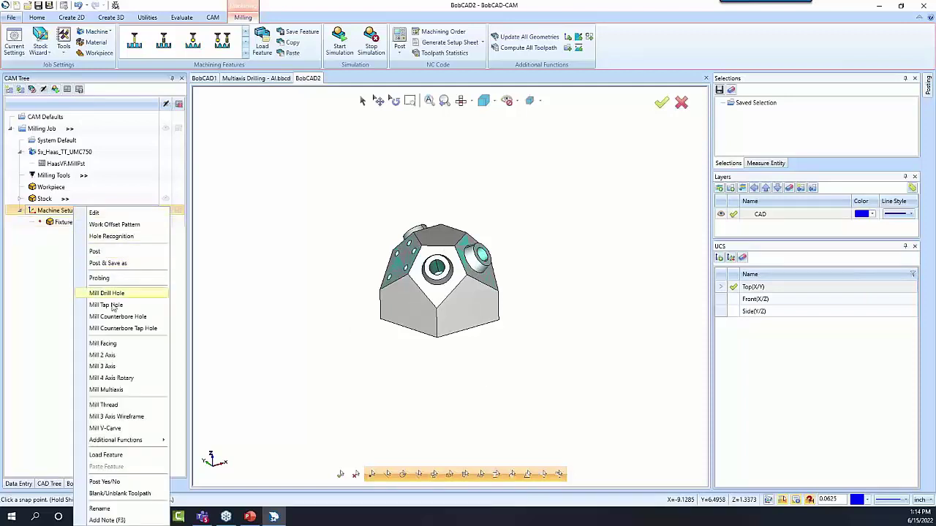
mouse_move(156, 441)
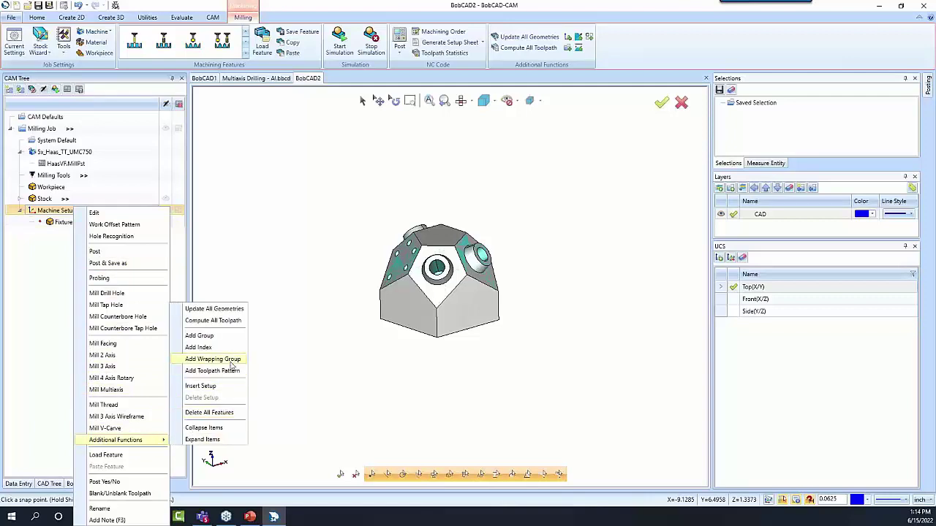
left_click(231, 348)
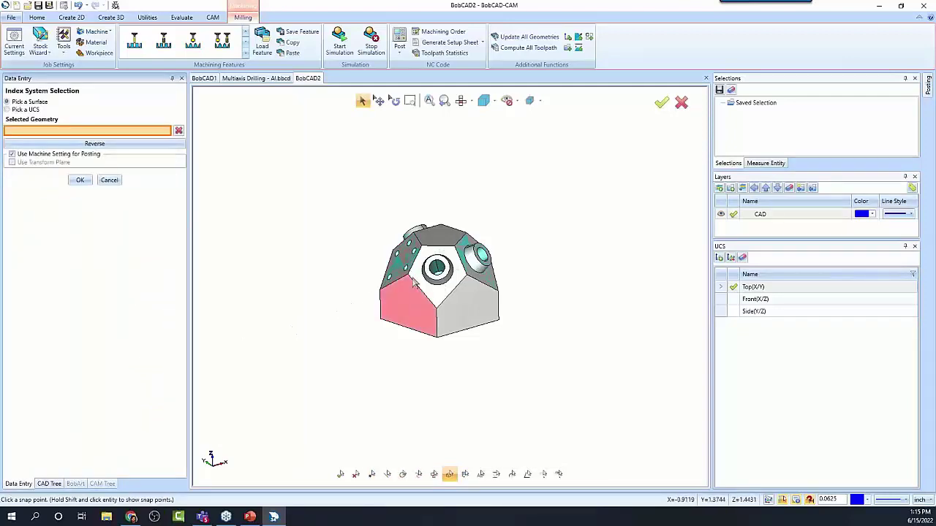
left_click(433, 297)
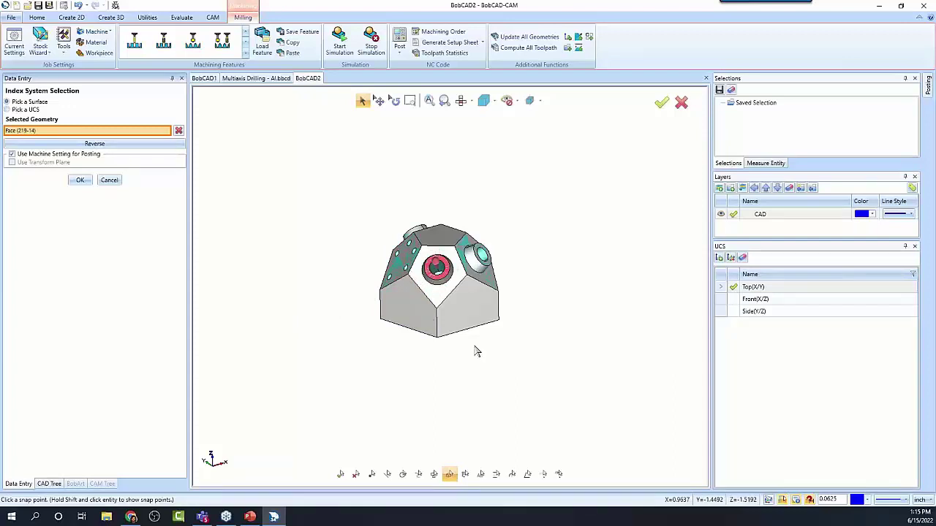
left_click(80, 181)
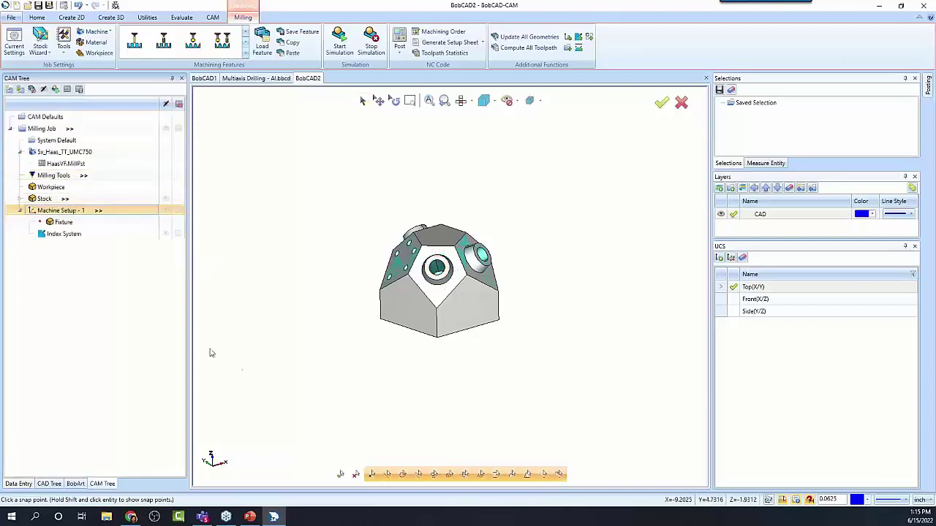
middle_click_drag(366, 356, 411, 361)
scroll(439, 355, "up", 4)
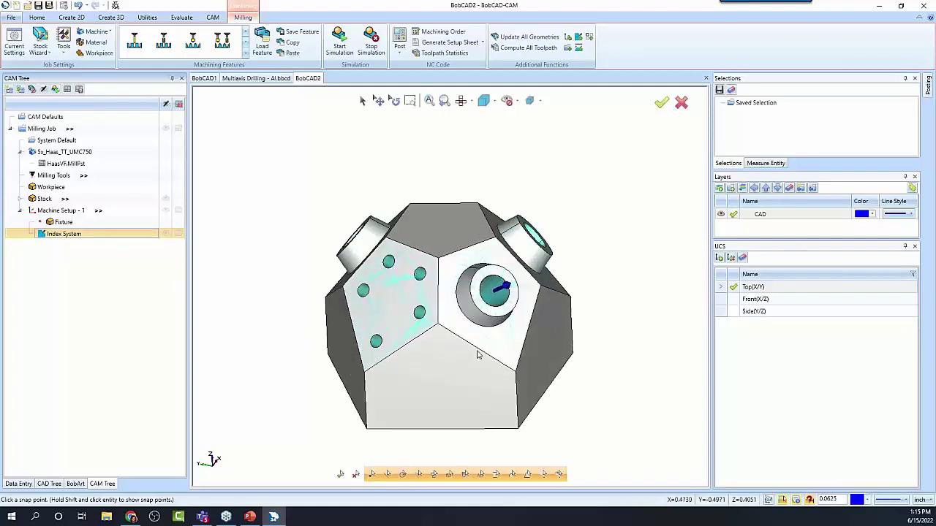
middle_click_drag(477, 352, 488, 342)
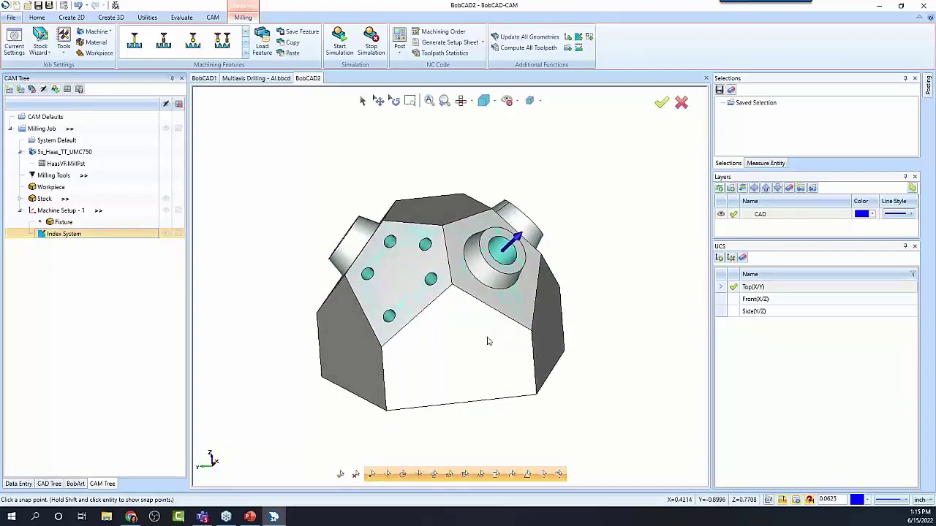
Step: Start a Mill Drill Hole feature under the index system, using the boss's inner bore face as Standard Drill geometry
right_click(69, 238)
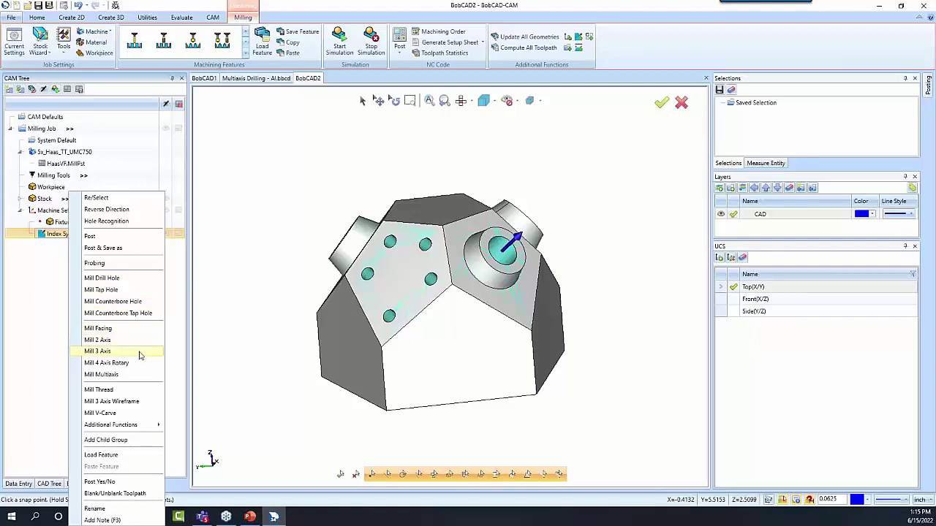
left_click(134, 280)
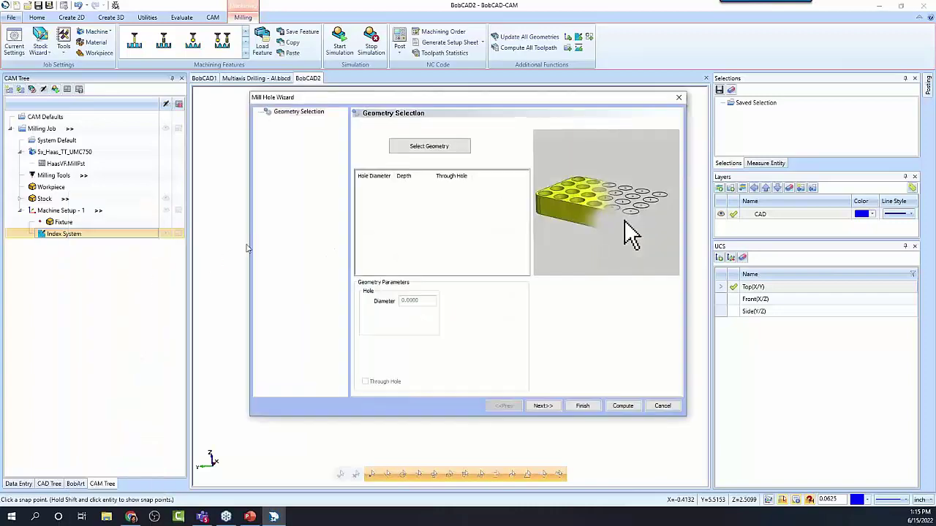
left_click(428, 147)
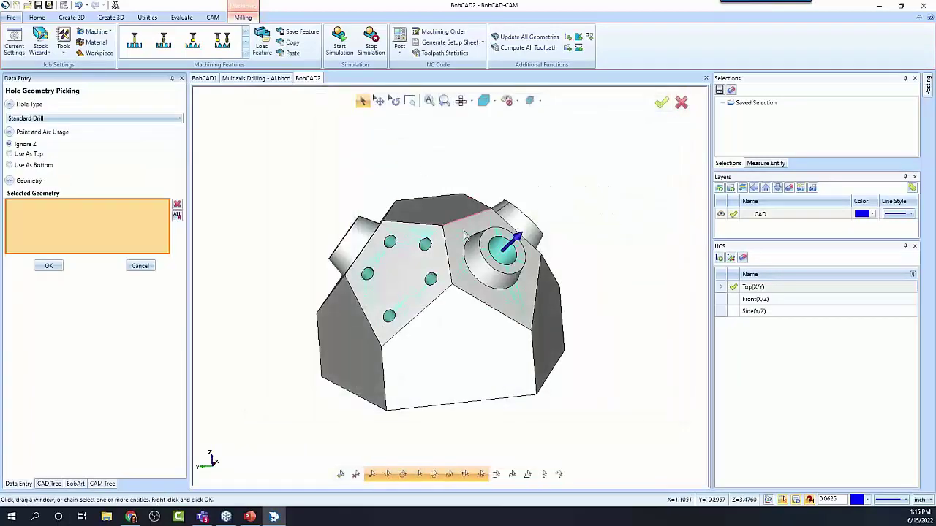
left_click(496, 249)
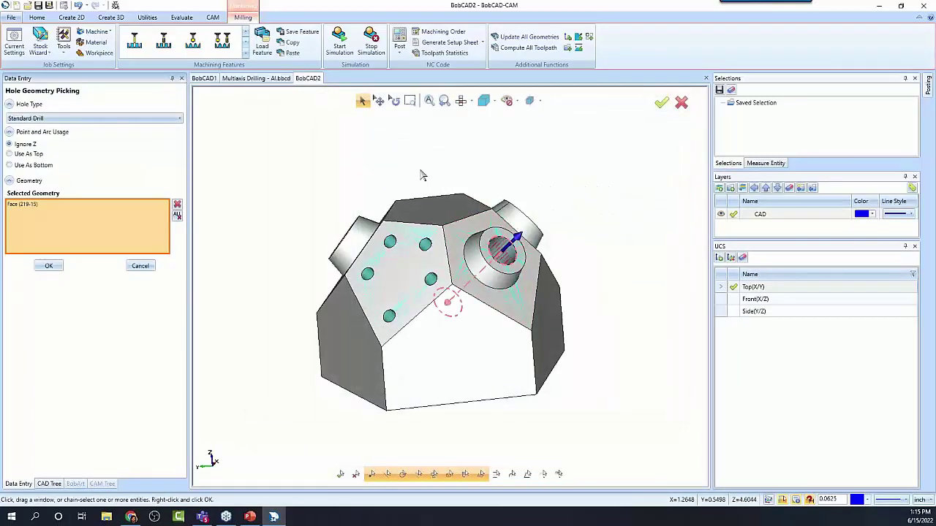
middle_click_drag(416, 171, 354, 233)
middle_click_drag(549, 329, 470, 286)
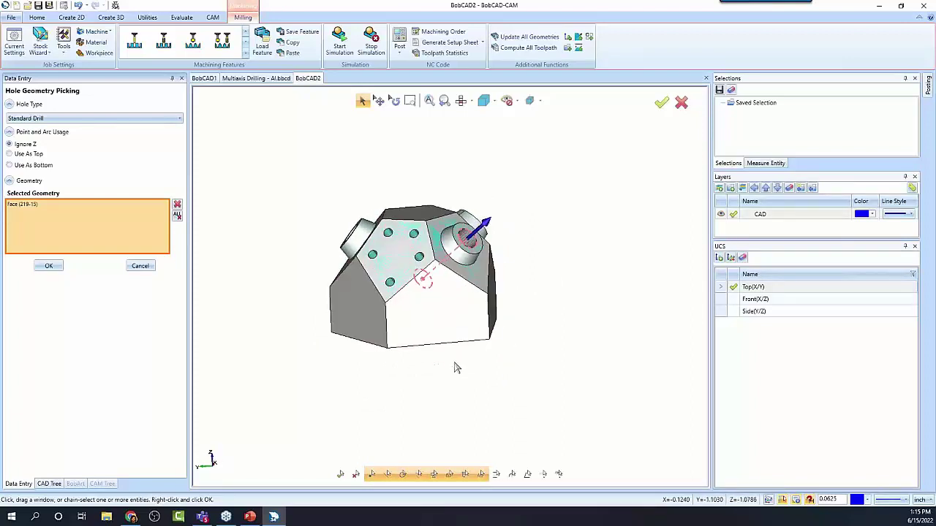
scroll(470, 286, "up", 3)
scroll(512, 362, "down", 2)
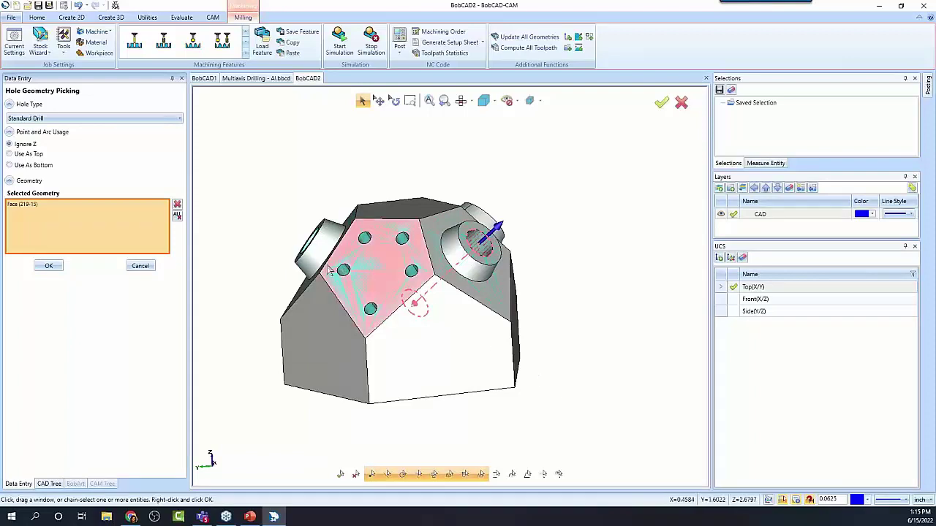
left_click(49, 265)
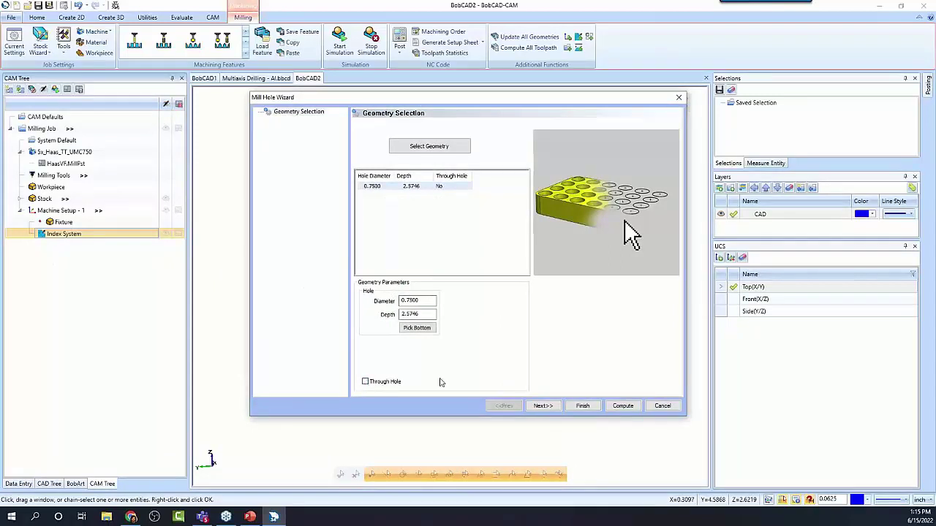
Step: Apply the default Hole machining strategy to the 0.7500 hole feature
left_click(554, 403)
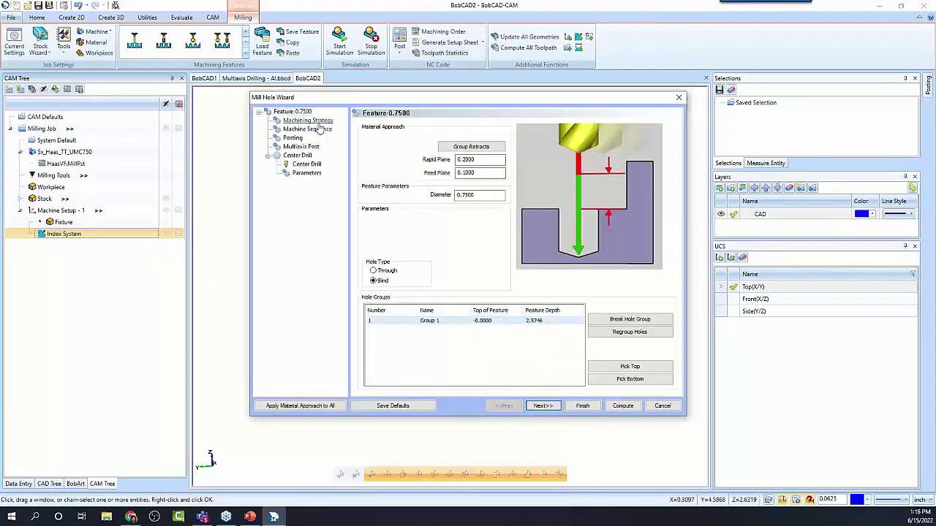
left_click(319, 128)
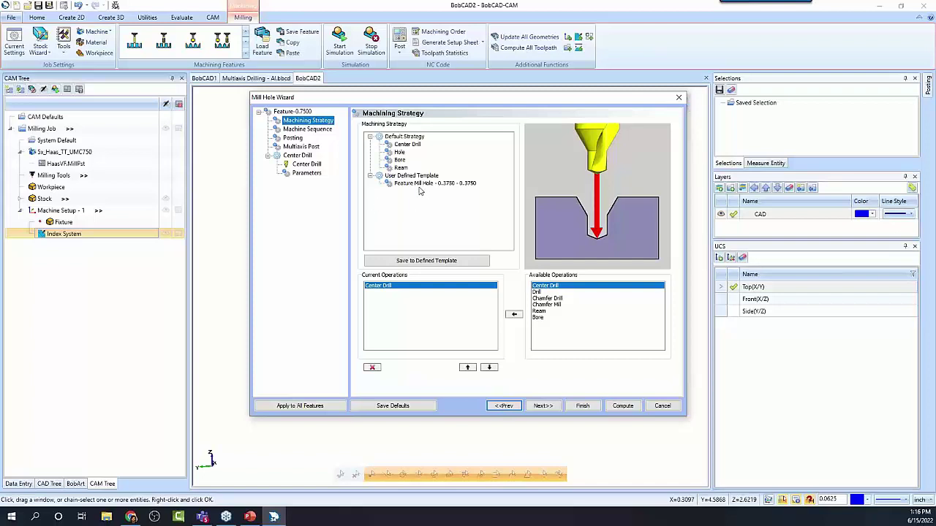
left_click(399, 153)
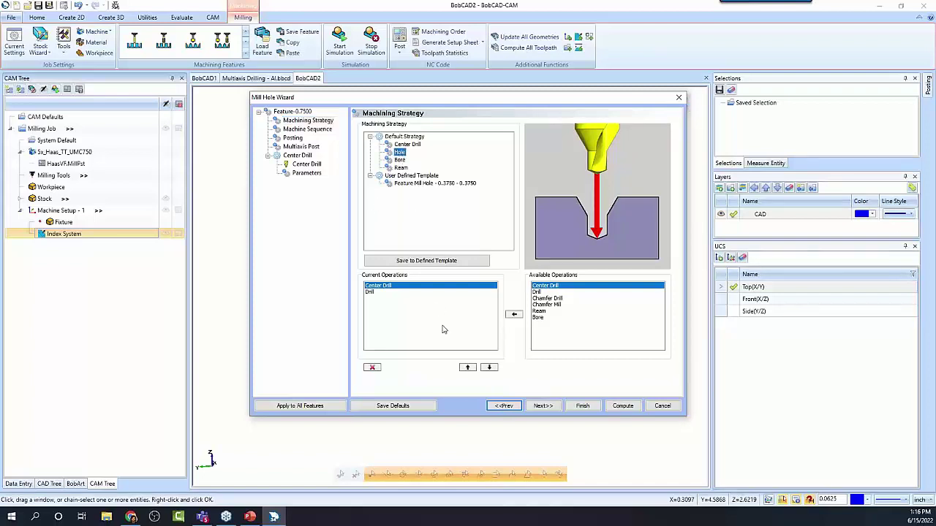
Step: Review the hole feature's Center Drill and Drill operations, including machine sequence, both tools and the Drill parameters
left_click(382, 287)
left_click(370, 293)
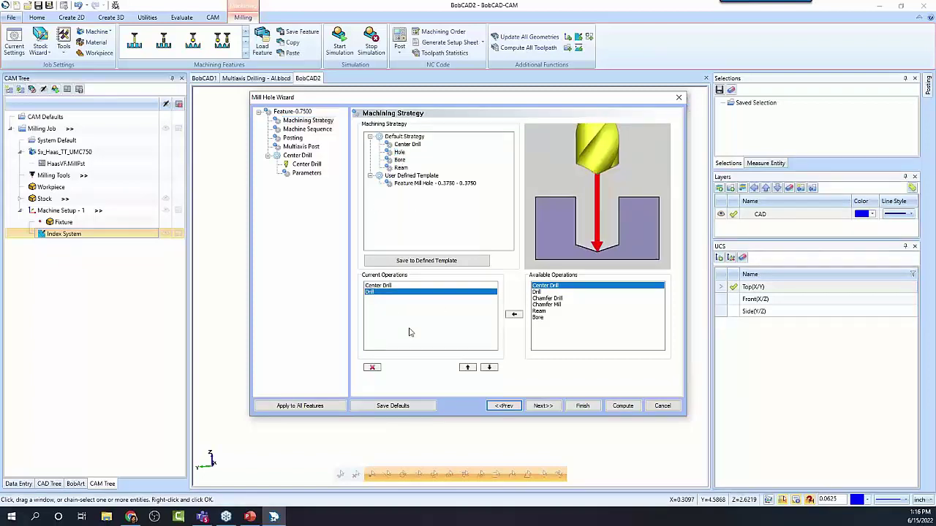
left_click(542, 405)
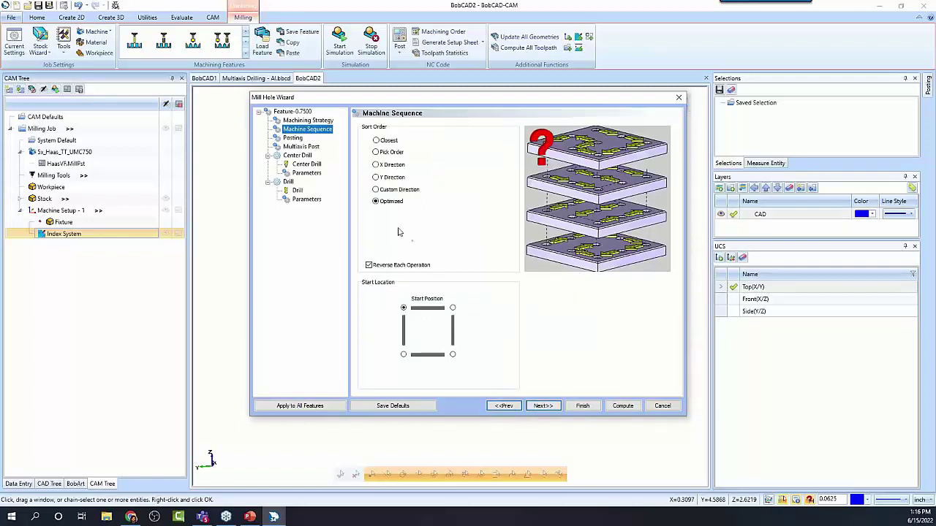
left_click(306, 165)
left_click(306, 174)
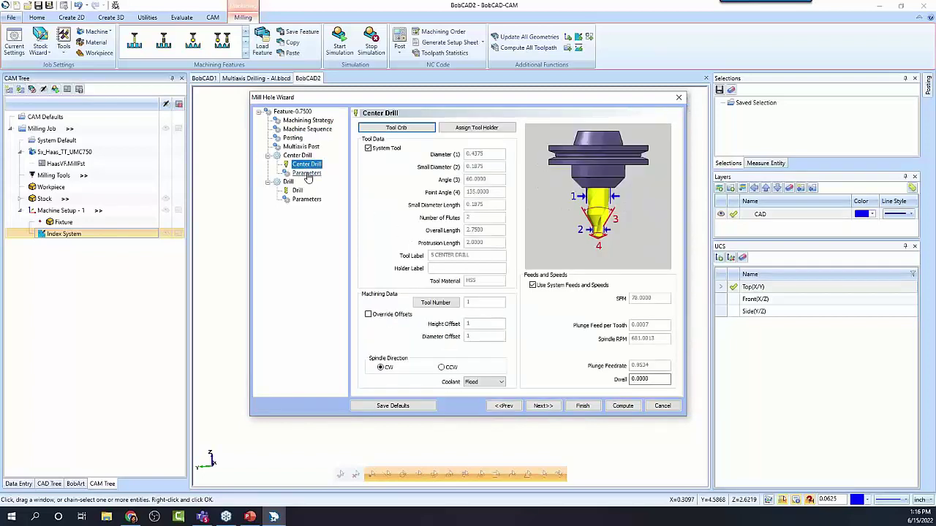
left_click(297, 190)
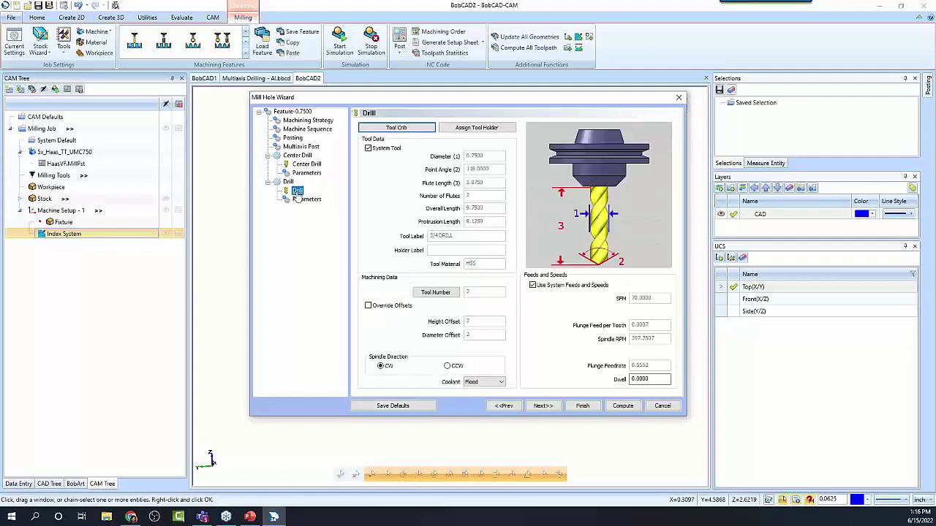
left_click(306, 199)
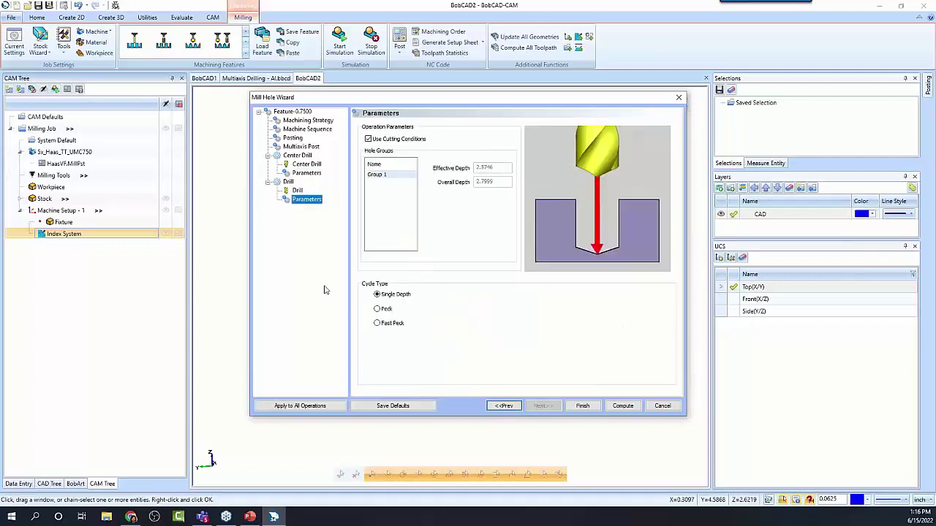
Step: Try the Peck cycle type for the Drill operation, return it to Single Depth, and compute the feature's toolpath
left_click(378, 310)
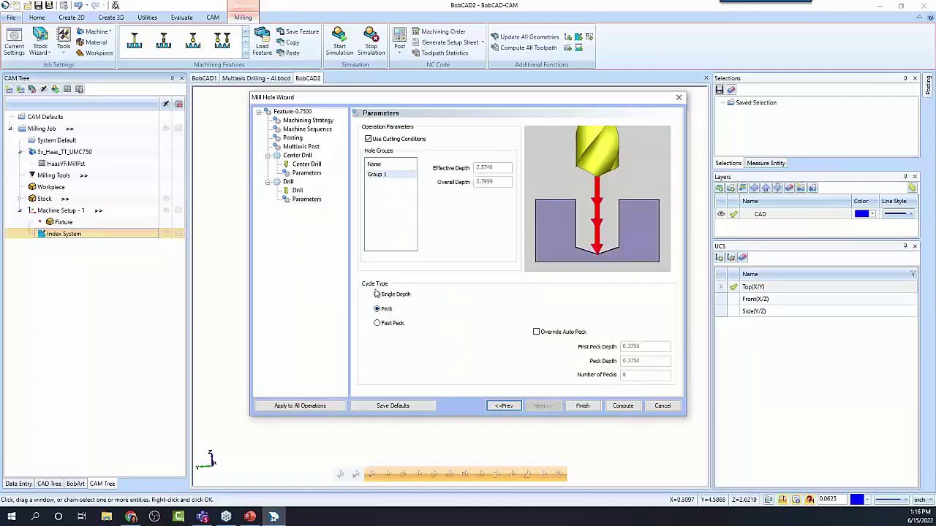
left_click(384, 297)
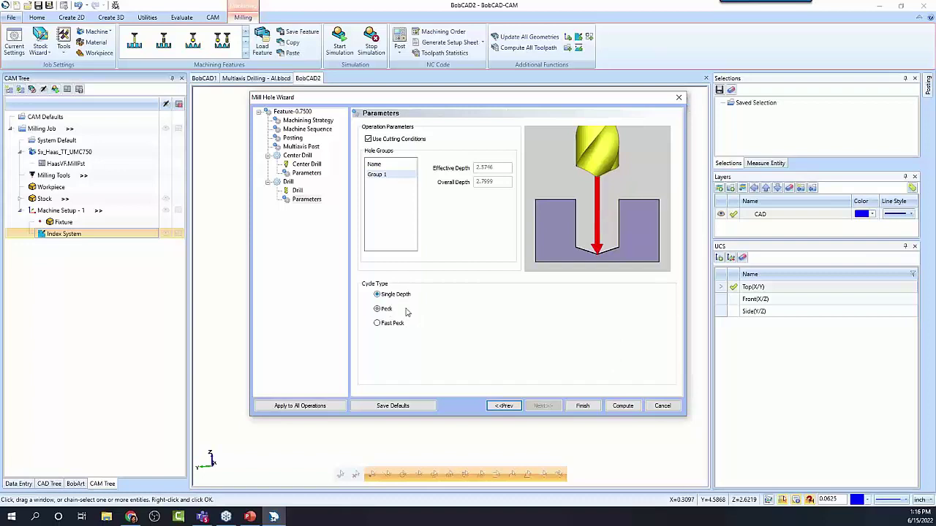
left_click(622, 406)
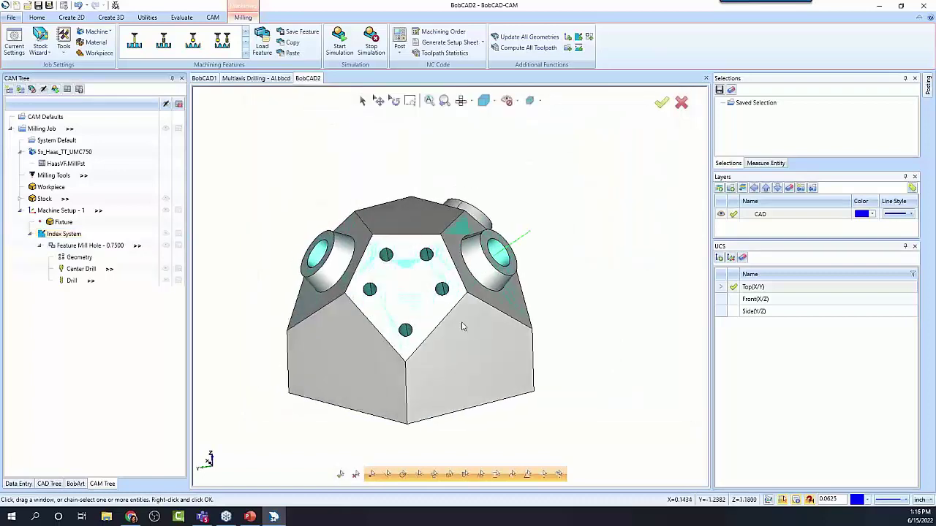
Step: Backplot the Center Drill operation on the boss bore, stepping through its tool positions to the end
scroll(481, 320, "down", 2)
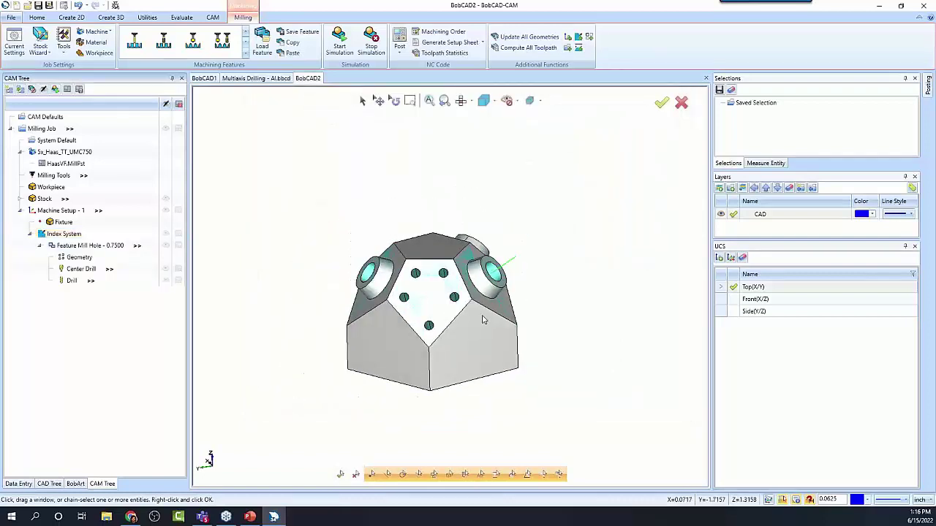
right_click(89, 272)
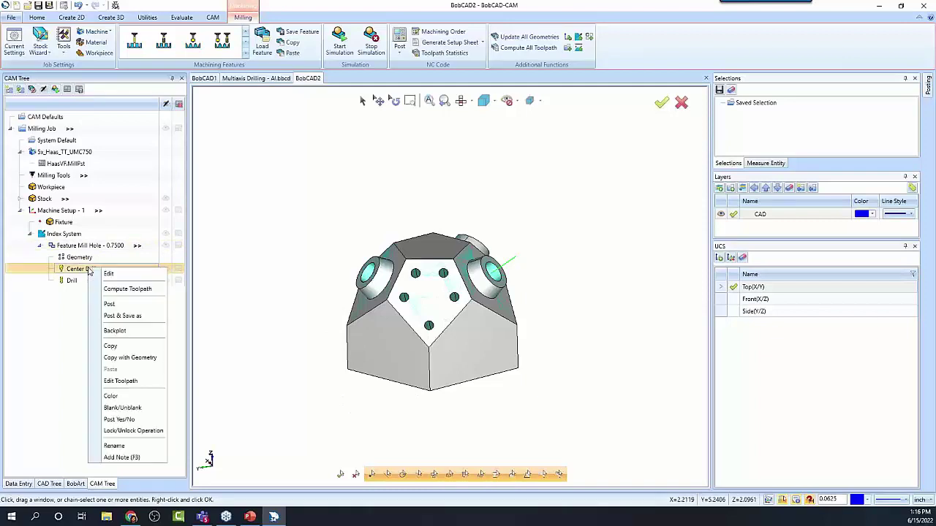
left_click(114, 331)
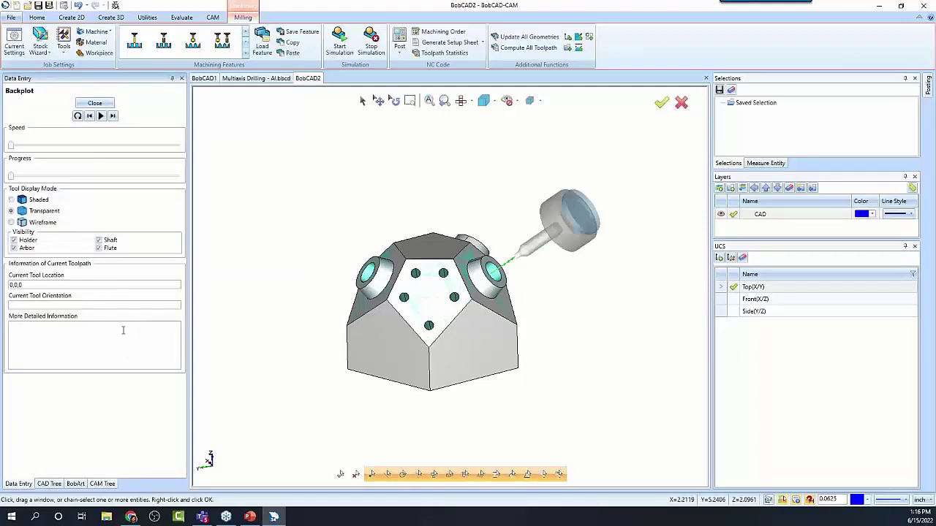
left_click(112, 117)
left_click(113, 117)
left_click(113, 117)
left_click(112, 117)
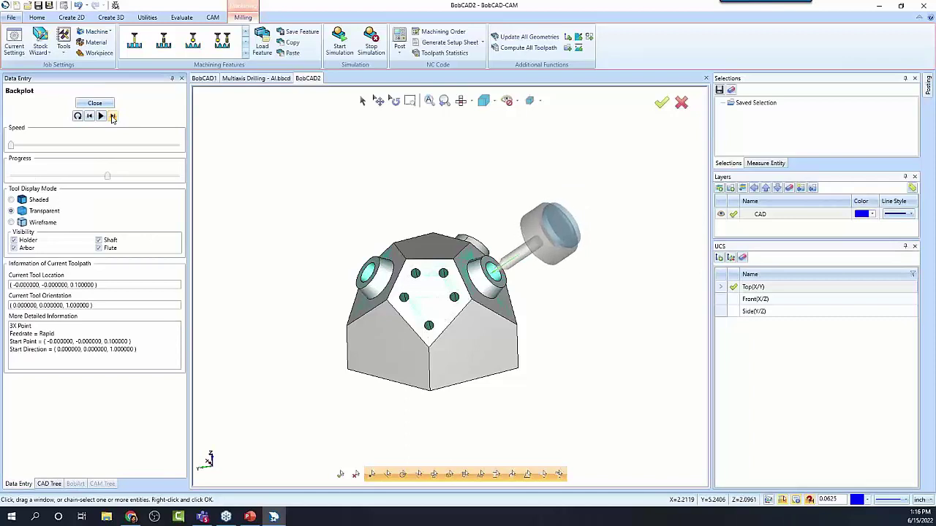
left_click(113, 117)
left_click(113, 117)
left_click(112, 117)
scroll(515, 266, "down", 2)
scroll(523, 268, "up", 2)
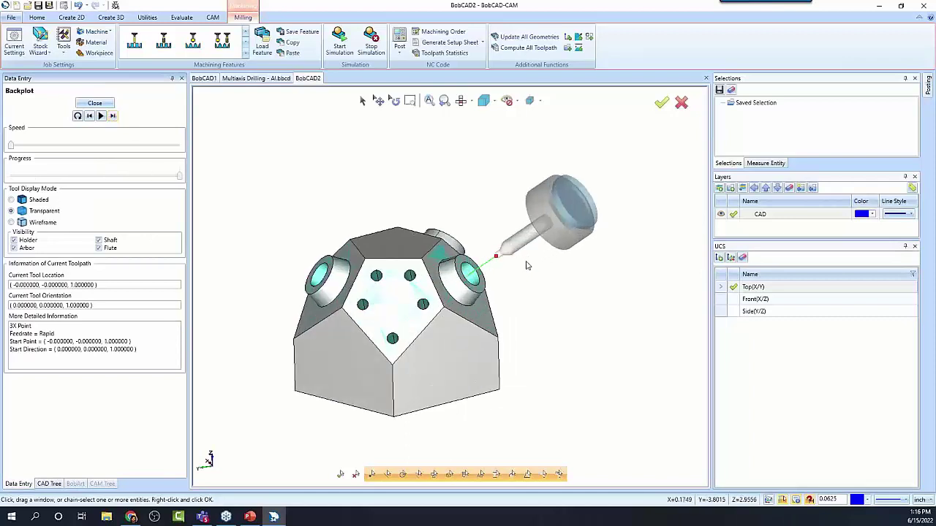
Step: Hide the tool's holder and arbor in the backplot, keeping the shaft and flute visible
left_click(13, 240)
left_click(13, 248)
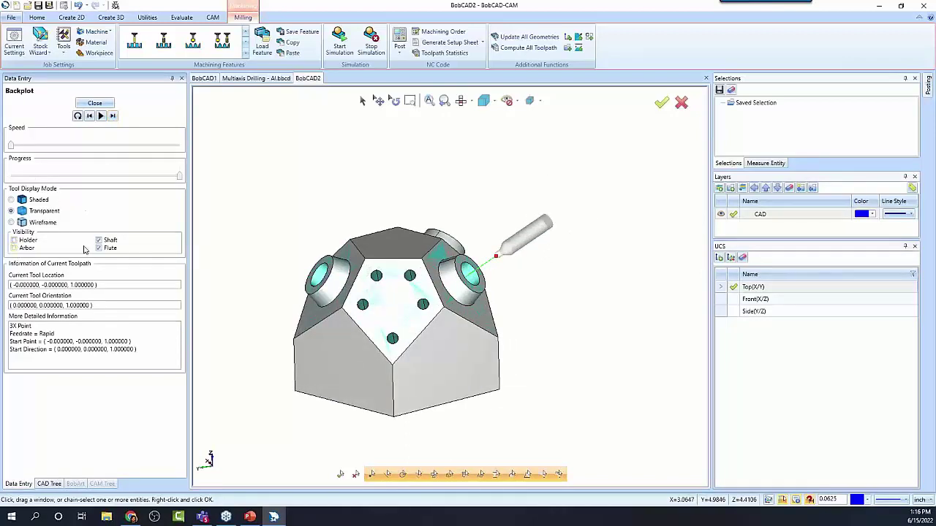
left_click(99, 241)
left_click(98, 240)
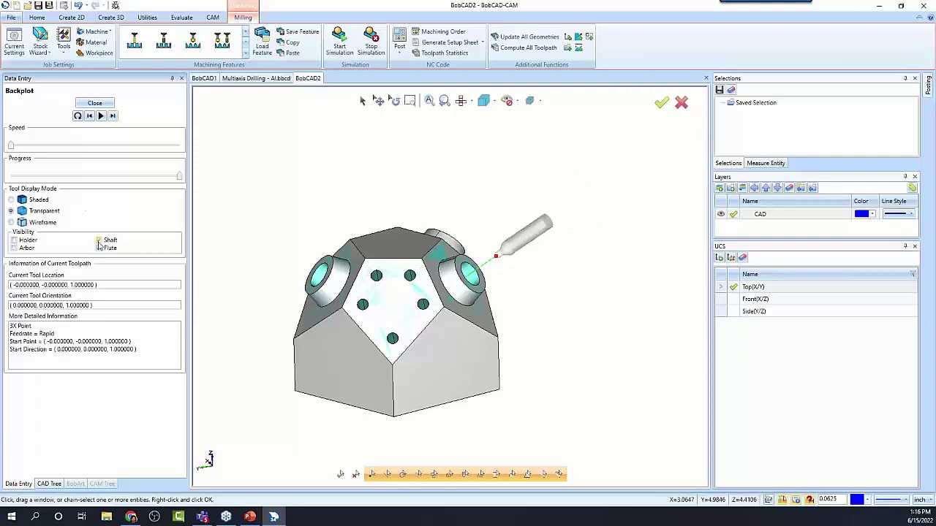
left_click(14, 248)
left_click(13, 240)
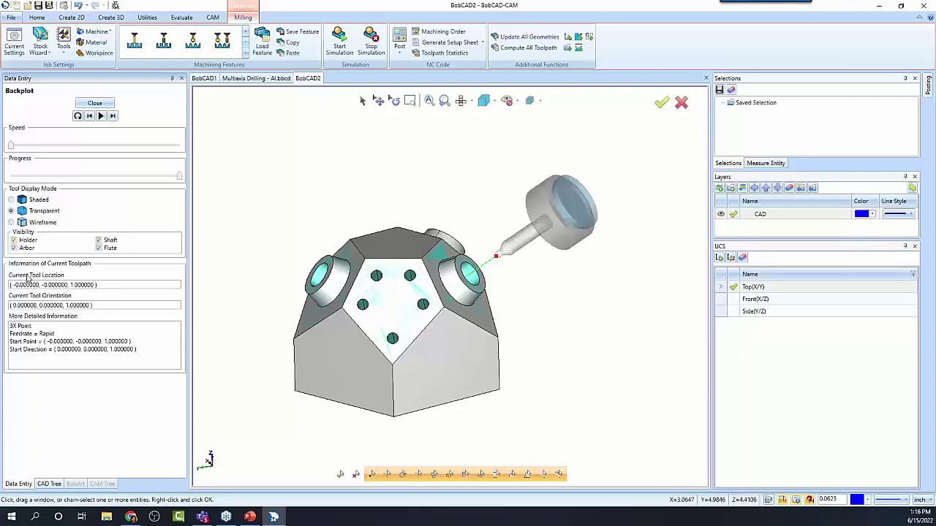
left_click(13, 239)
left_click(13, 248)
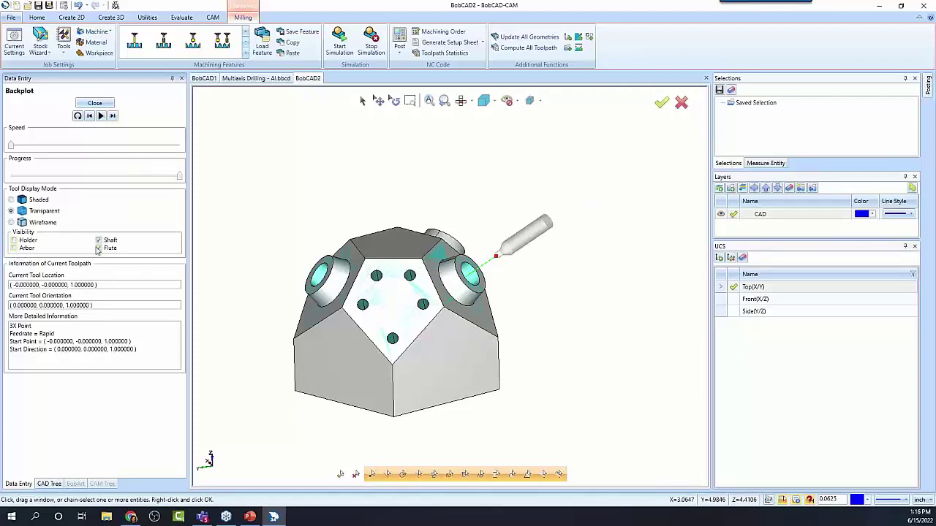
left_click(99, 240)
left_click(99, 240)
Step: Compare the Wireframe, Transparent and Shaded tool display modes along the Center Drill toolpath, settle on Shaded, and close the backplot
left_click(12, 200)
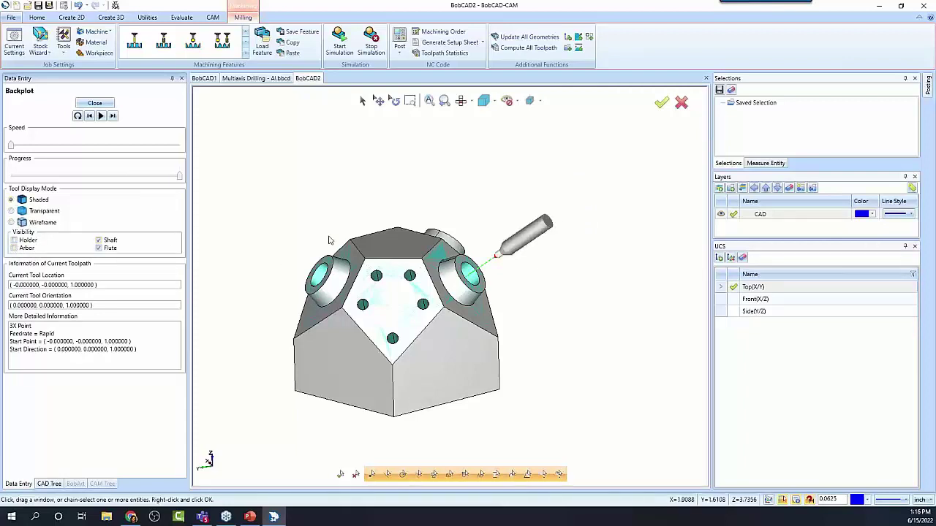
scroll(474, 245, "up", 4)
scroll(477, 250, "down", 2)
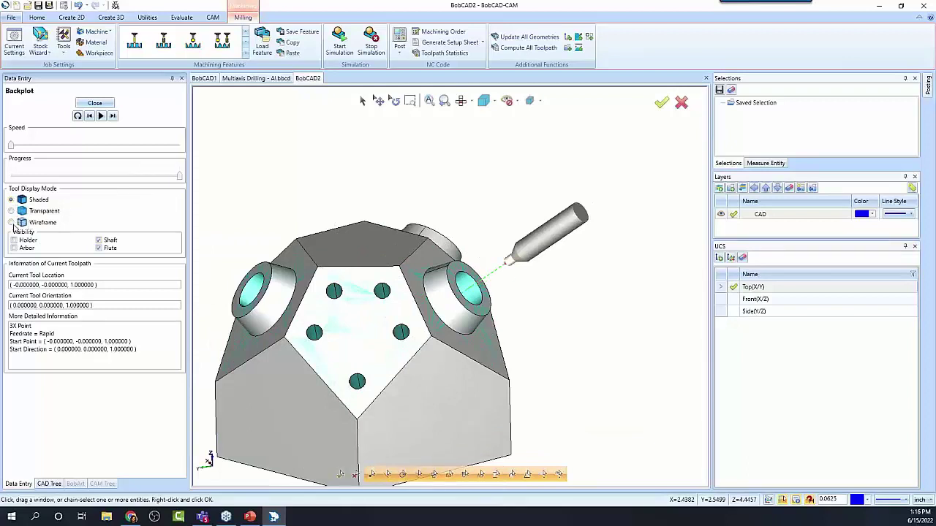
left_click(13, 223)
left_click(12, 212)
left_click(12, 200)
left_click(12, 222)
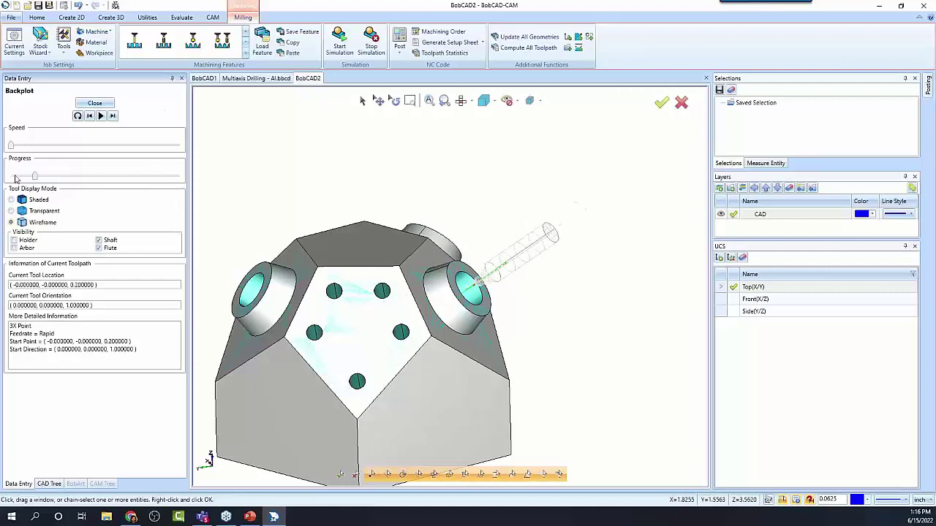
left_click_drag(178, 176, 155, 176)
left_click(11, 200)
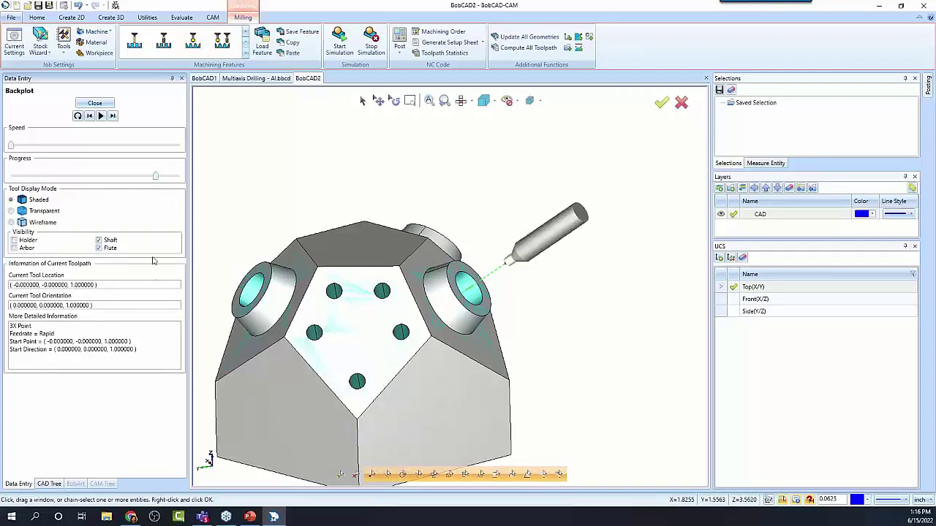
left_click(95, 103)
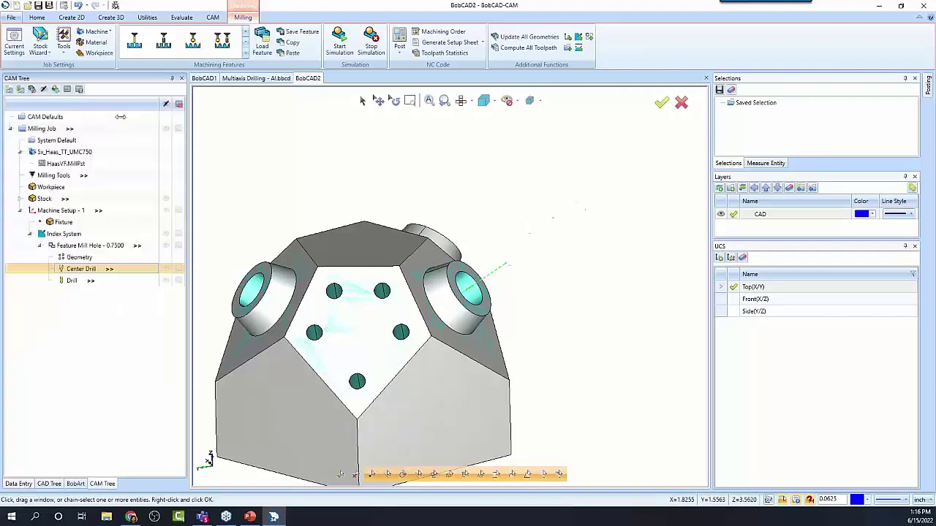
Step: Backplot the Drill operation on the boss bore, step through its tool positions, and close the backplot
right_click(73, 283)
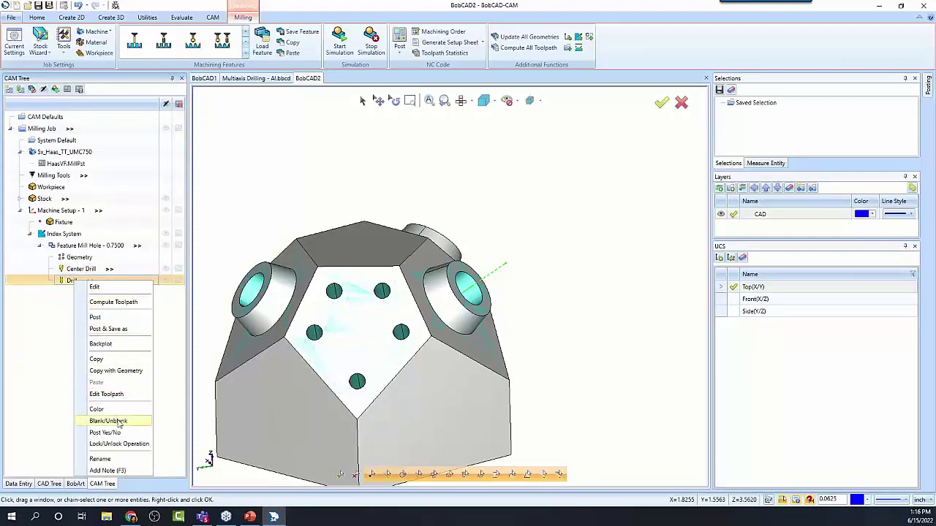
left_click(30, 331)
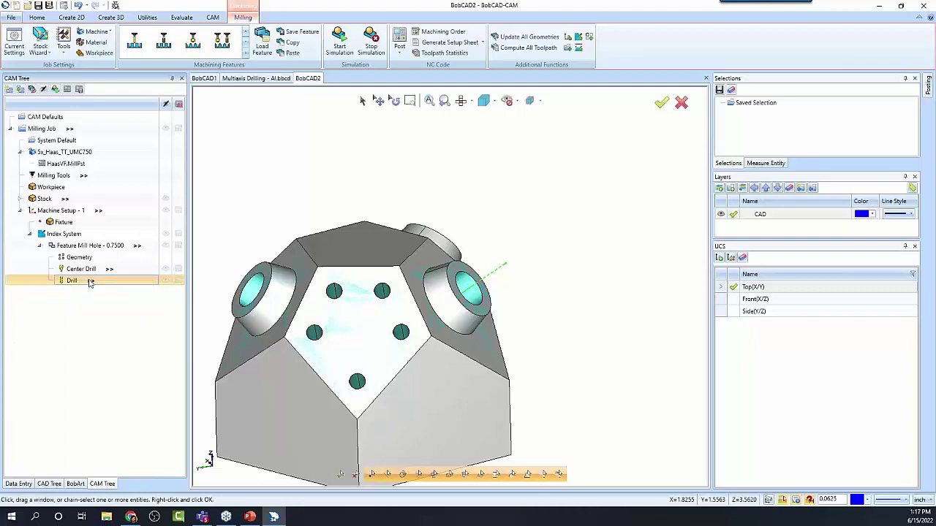
right_click(76, 282)
left_click(135, 348)
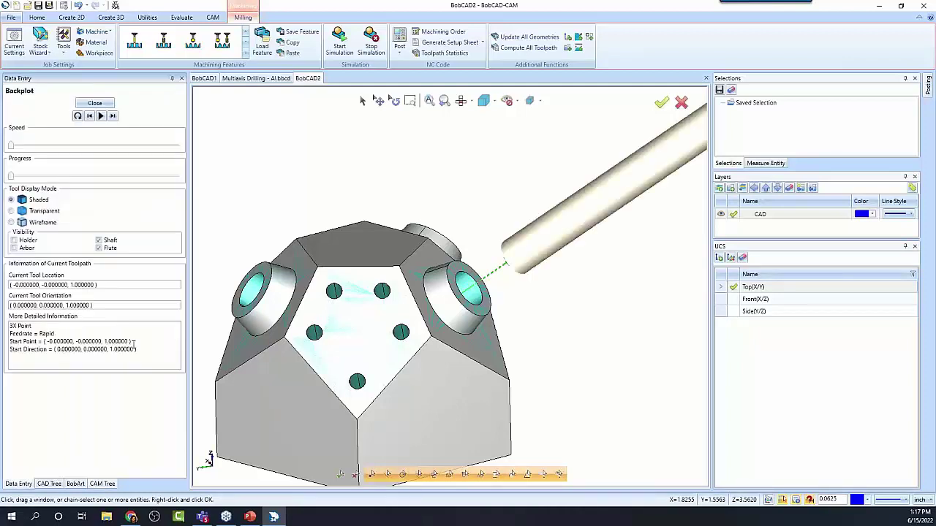
left_click(113, 117)
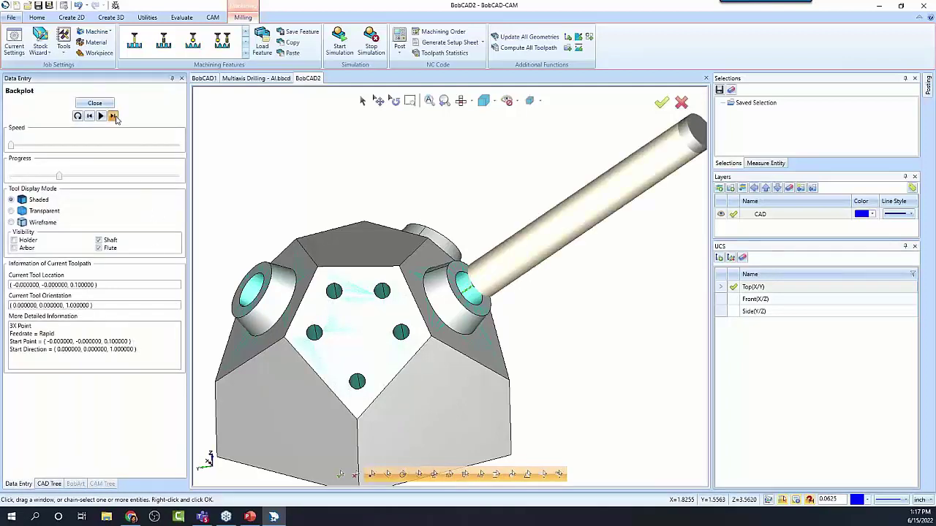
left_click(93, 104)
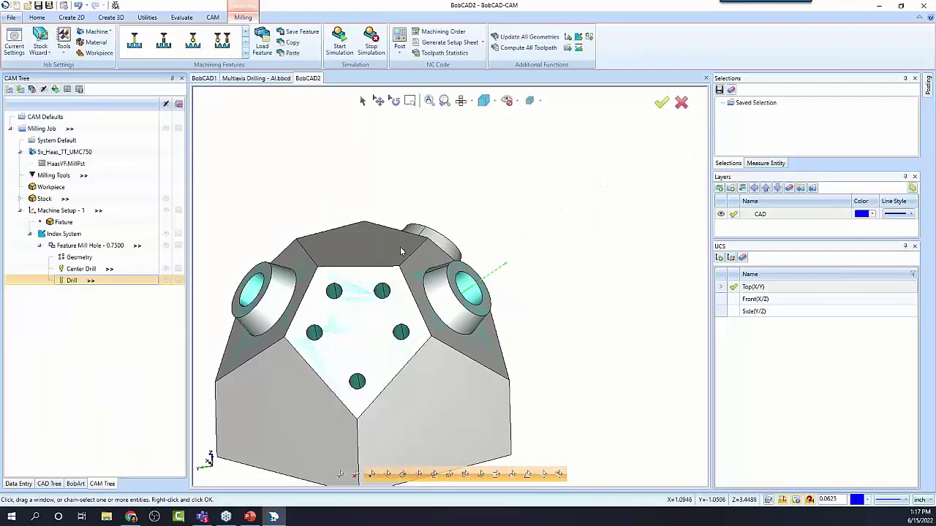
Step: Add a second index system to Machine Setup - 1 from the flat angled face containing five small holes
middle_click_drag(388, 394, 516, 350)
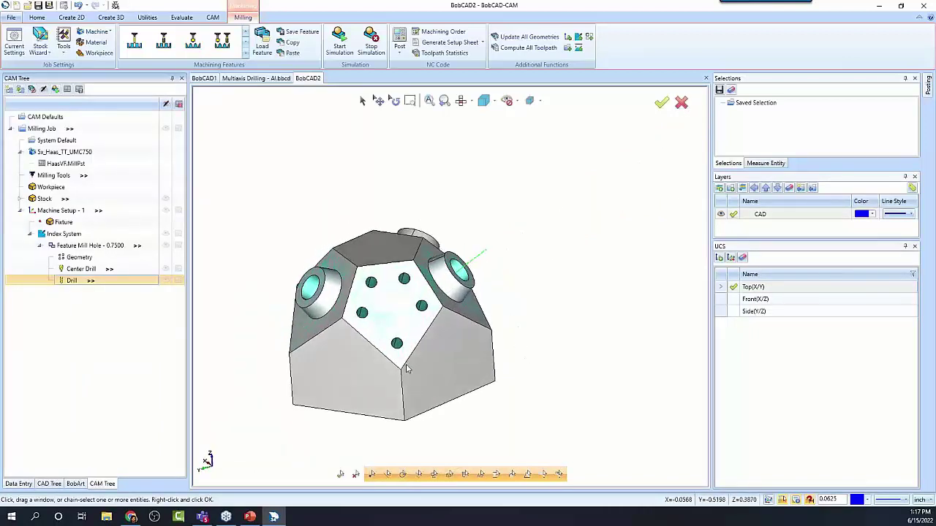
middle_click_drag(409, 369, 431, 314)
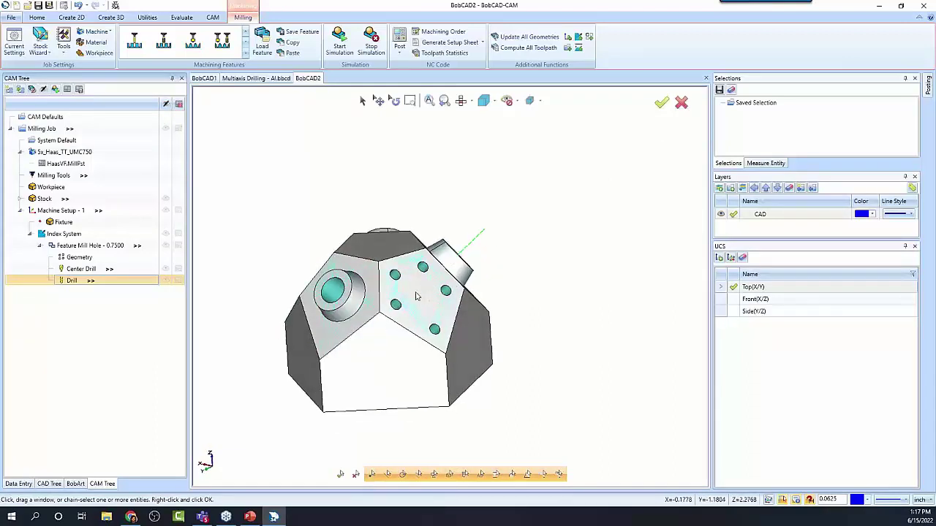
left_click(30, 234)
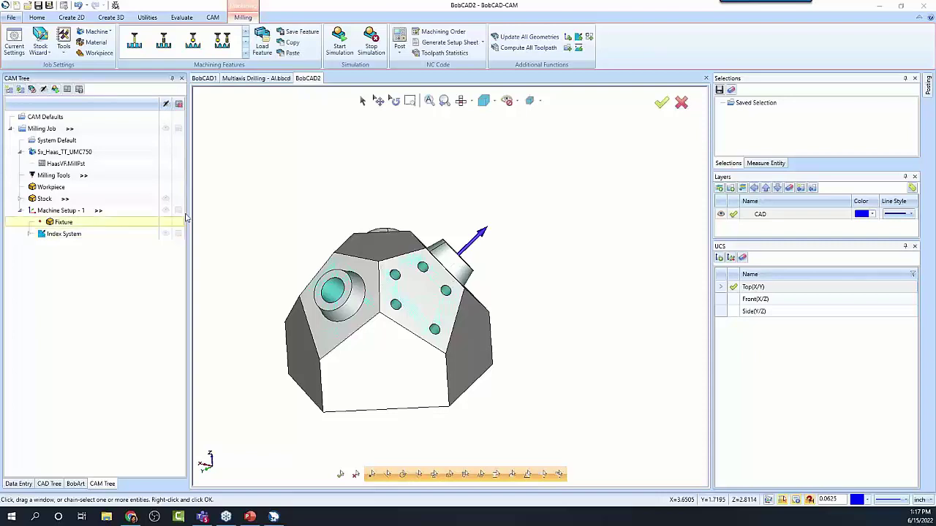
right_click(69, 211)
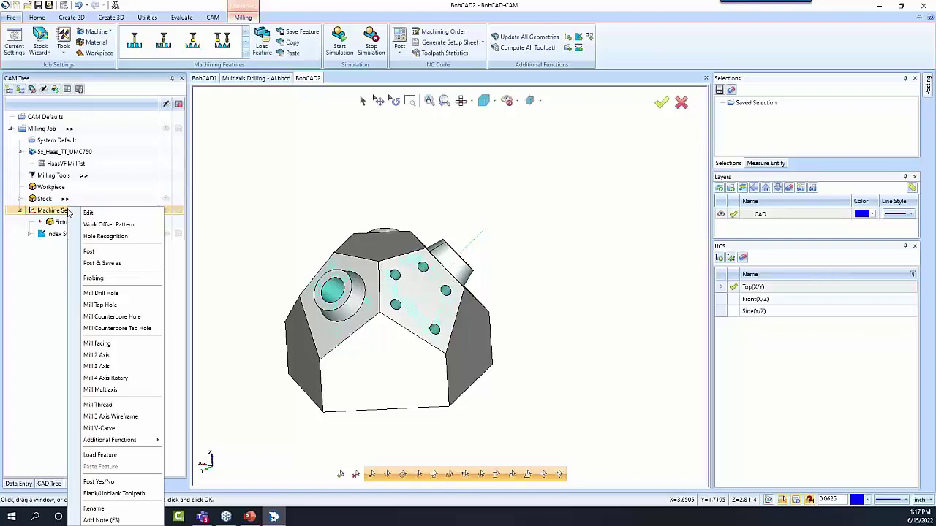
mouse_move(146, 440)
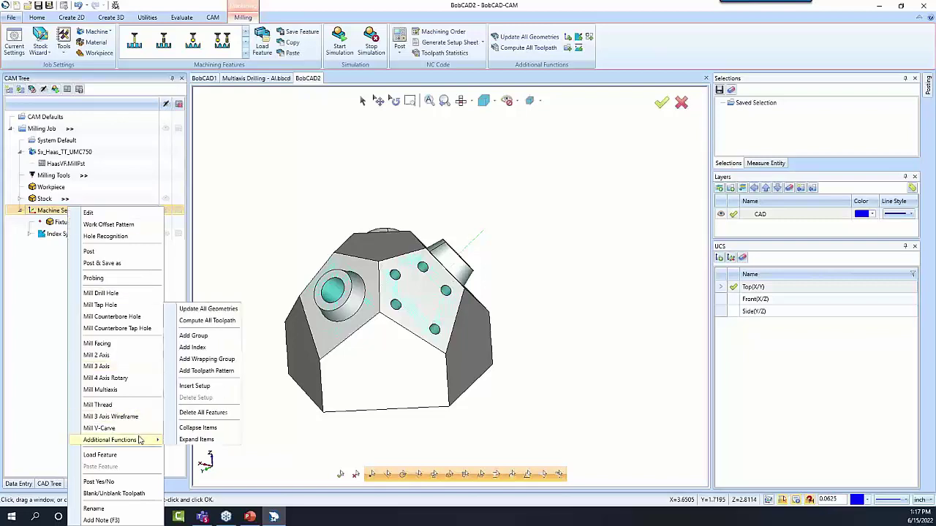
left_click(215, 350)
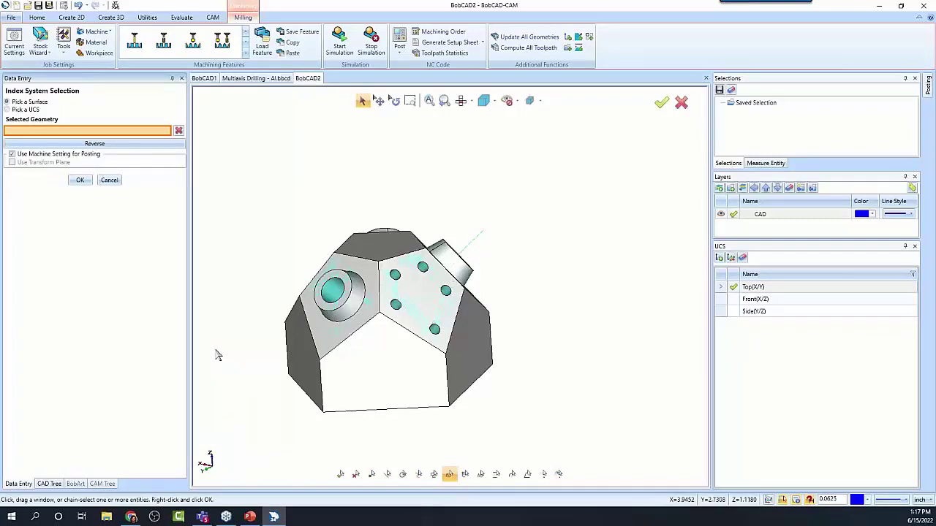
left_click(433, 298)
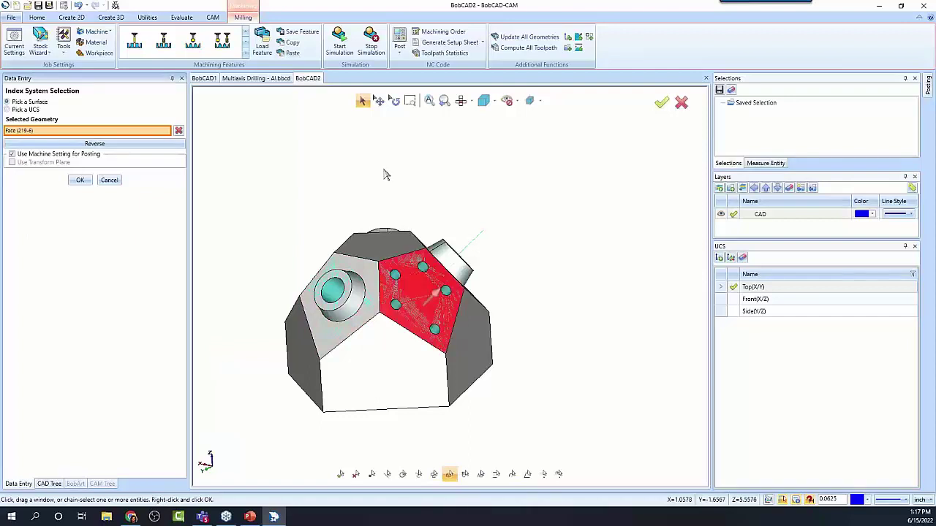
left_click(81, 180)
Step: Add a Mill Drill Hole feature to the second index system and pick the five small holes on the angled face as its geometry
right_click(65, 246)
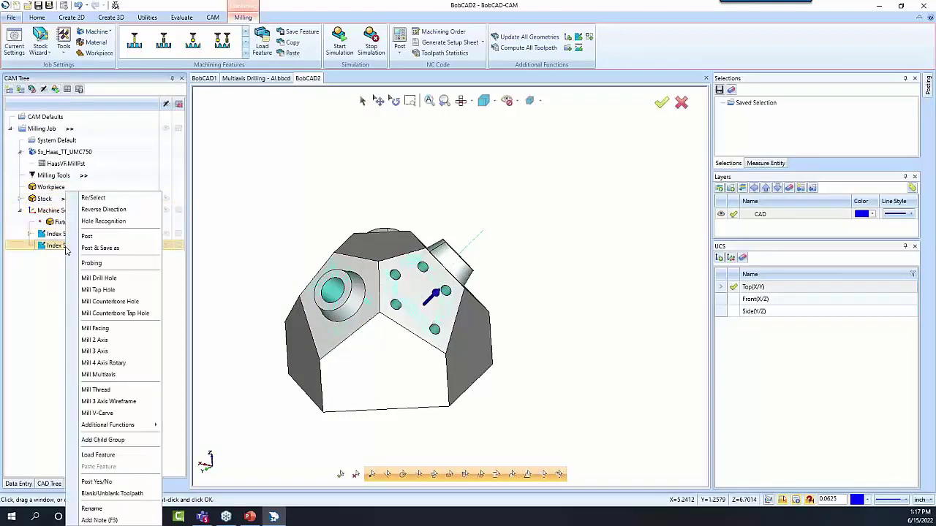
left_click(62, 271)
right_click(67, 246)
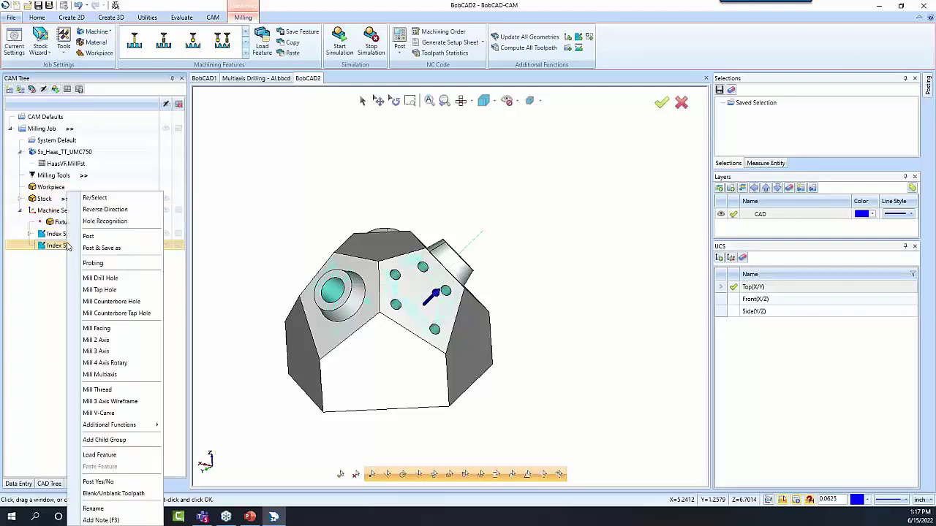
left_click(117, 279)
left_click(431, 144)
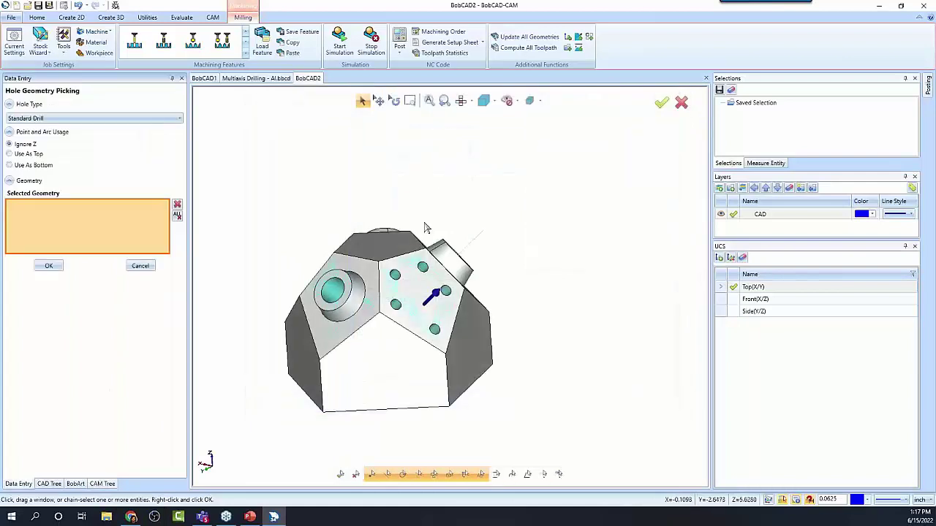
left_click(422, 268)
left_click(394, 275)
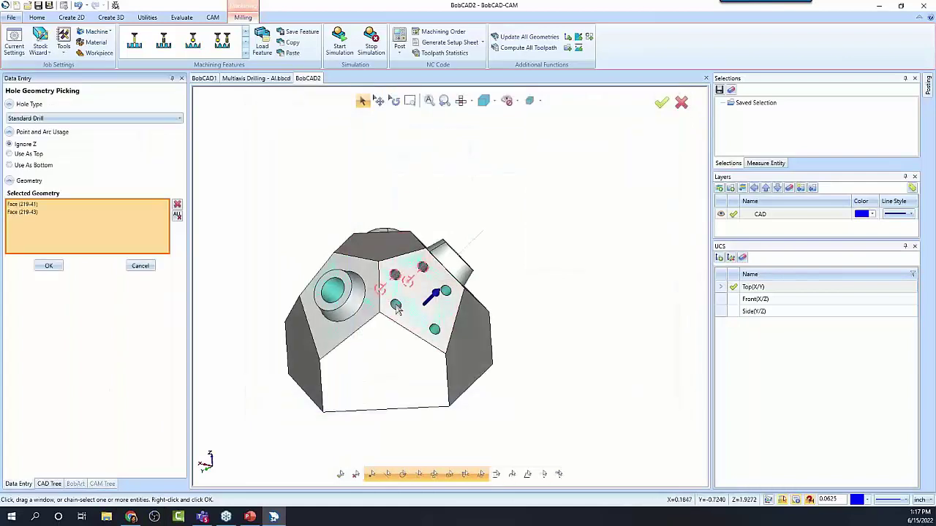
left_click(396, 305)
left_click(434, 329)
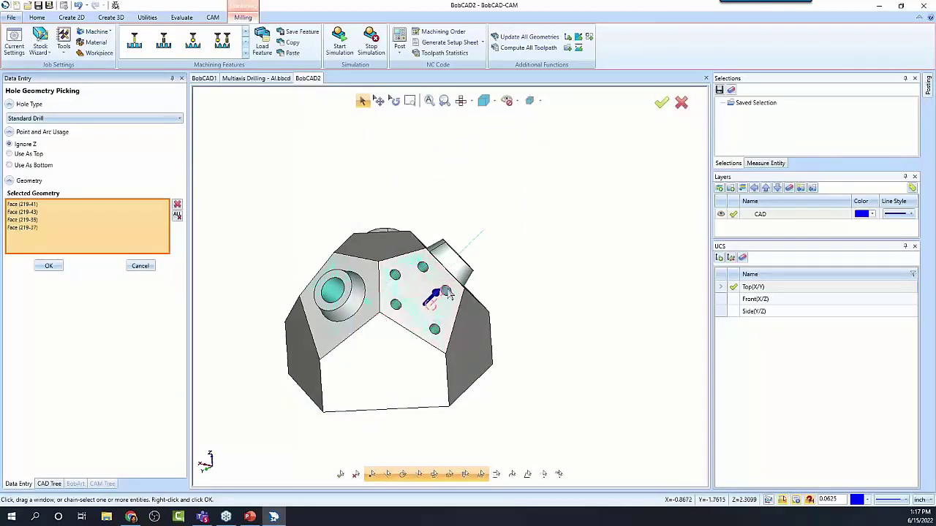
left_click(49, 266)
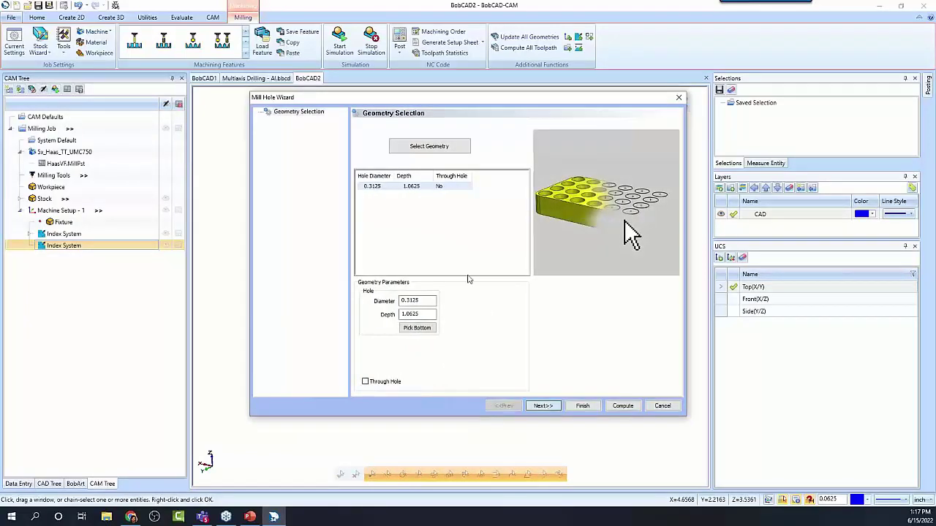
Step: Apply the Hole machining strategy to the five-hole feature, go through its Center Drill and Drill pages, and compute the toolpath
left_click(556, 405)
left_click(316, 121)
left_click(399, 152)
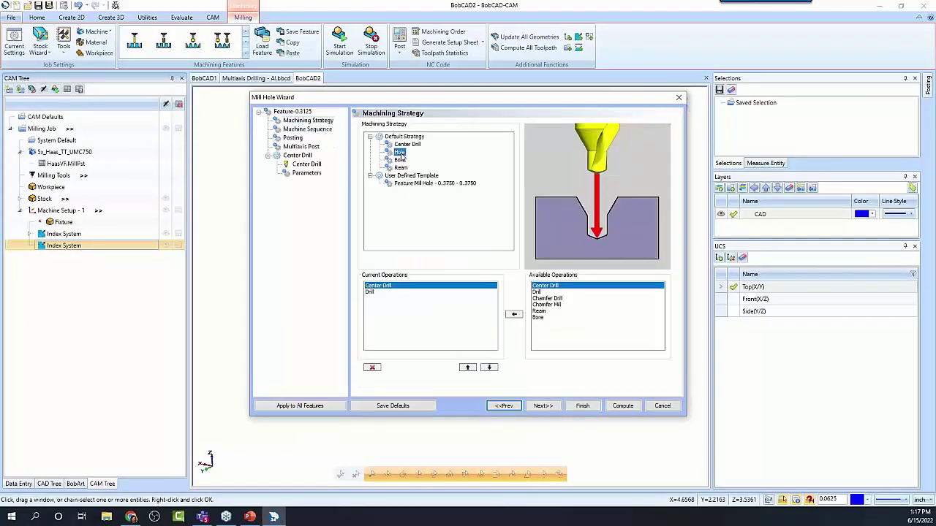
left_click(542, 405)
left_click(306, 165)
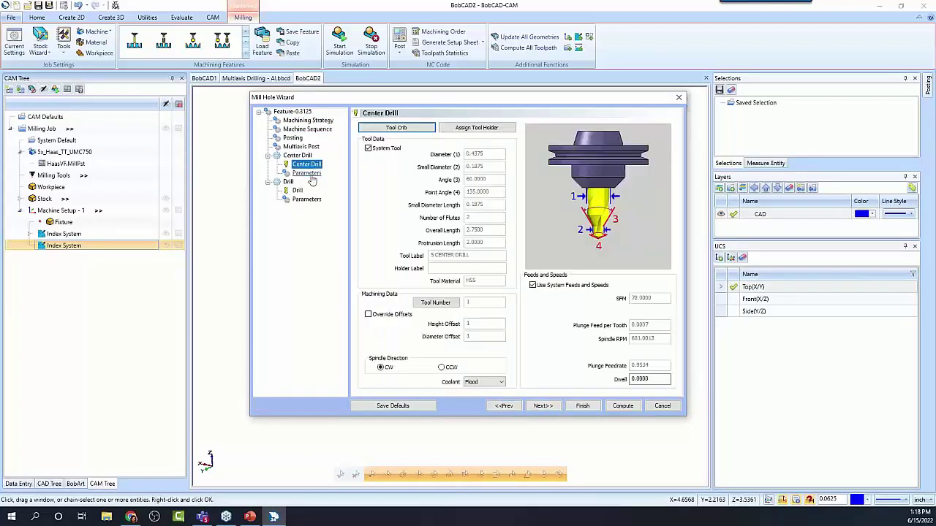
left_click(296, 190)
left_click(307, 199)
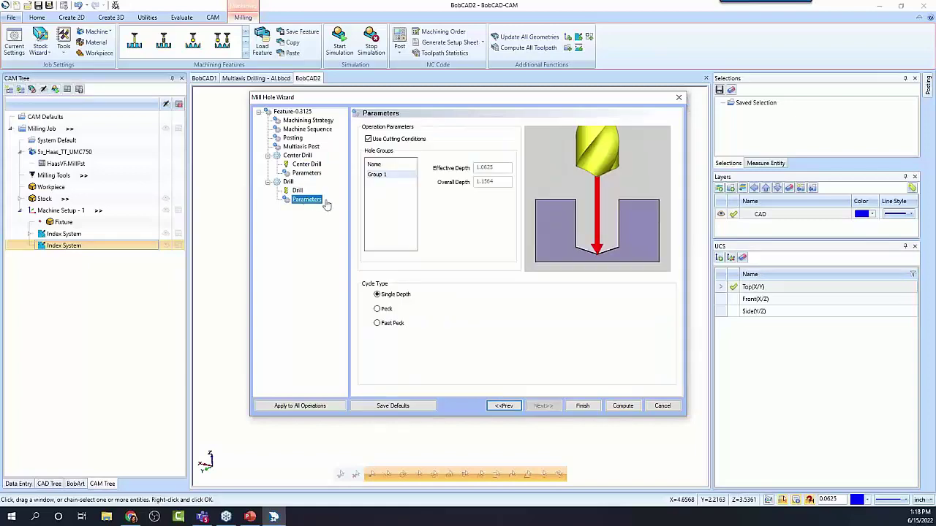
left_click(623, 407)
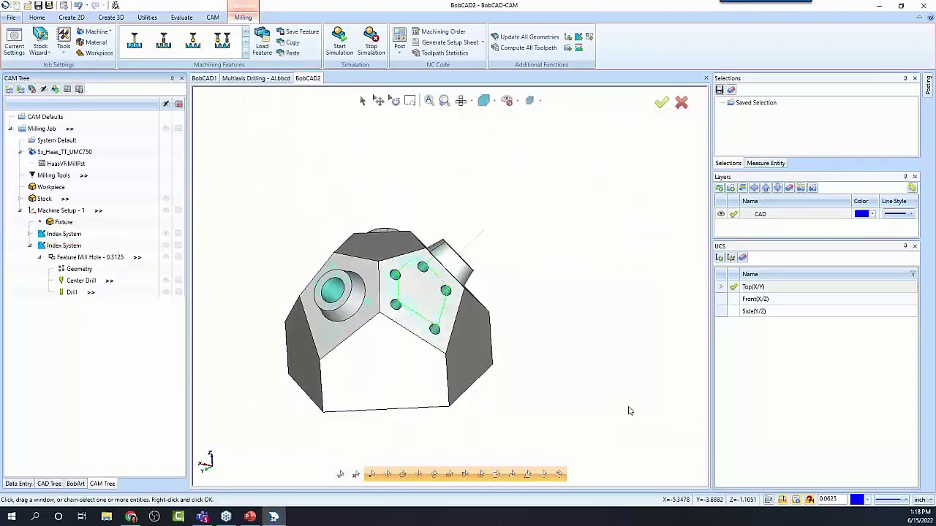
scroll(528, 331, "down", 2)
scroll(467, 331, "up", 4)
mouse_move(535, 365)
middle_mouse_down()
mouse_move(512, 367)
mouse_move(520, 366)
middle_mouse_up()
scroll(470, 320, "down", 2)
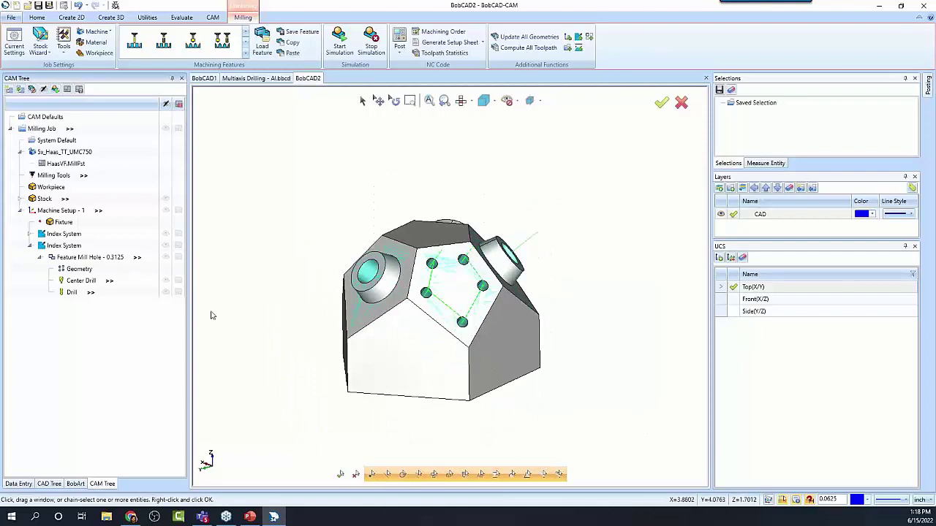
Step: Review the tool, feed, speed and toolpath time data of the five-hole feature's Center Drill and Drill operations
left_click(109, 282)
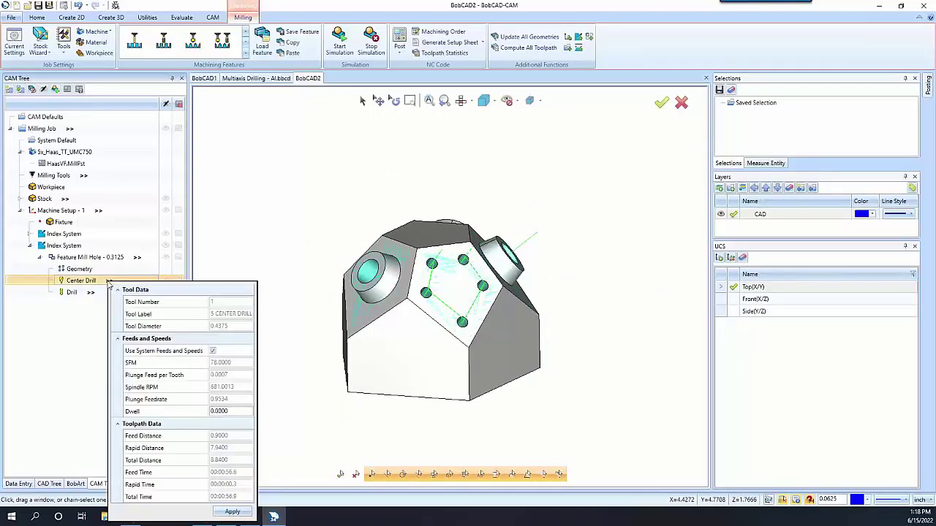
left_click(71, 342)
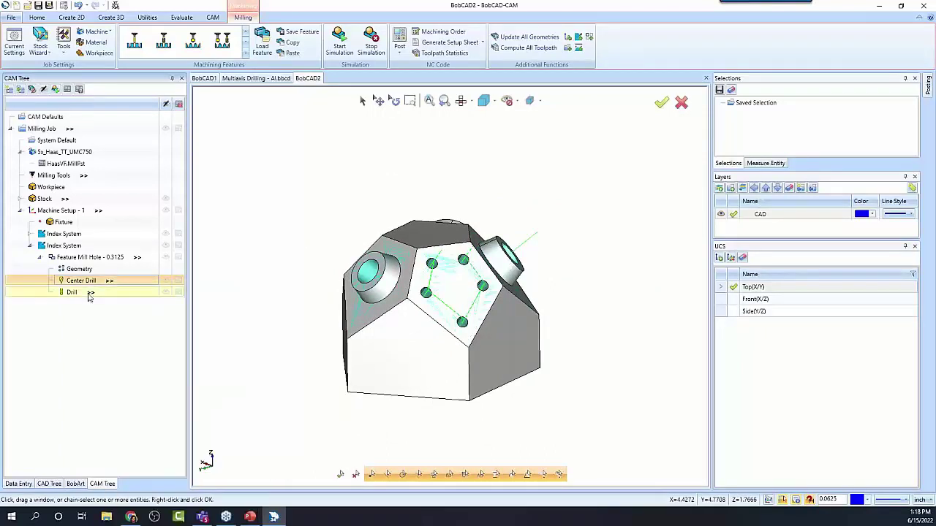
left_click(90, 292)
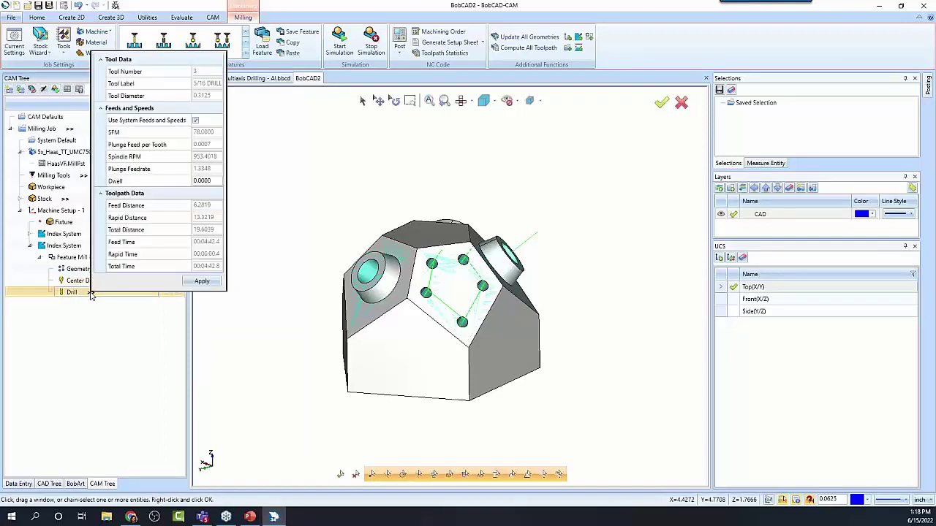
left_click(88, 360)
Step: Turn off Use System Feeds and Speeds in the Center Drill quick data so its SFM, feed and RPM values are editable
left_click(101, 281)
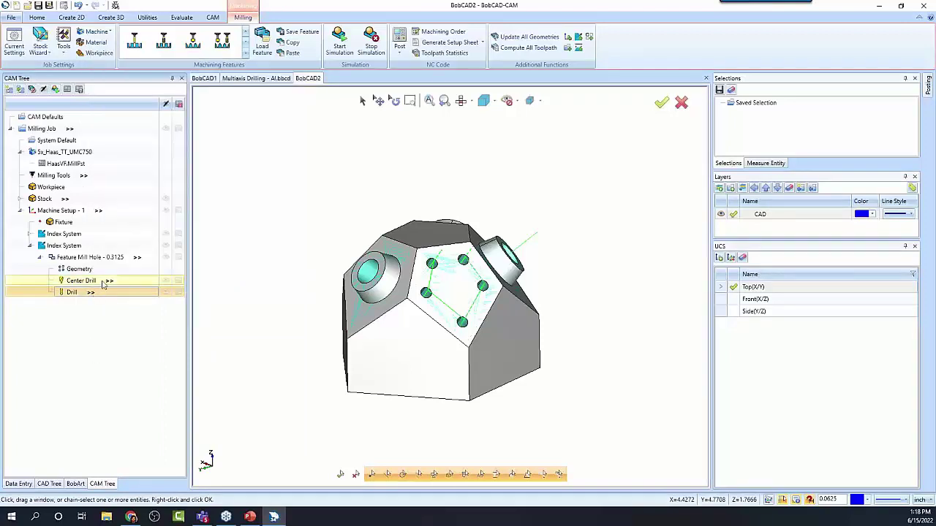
left_click(111, 283)
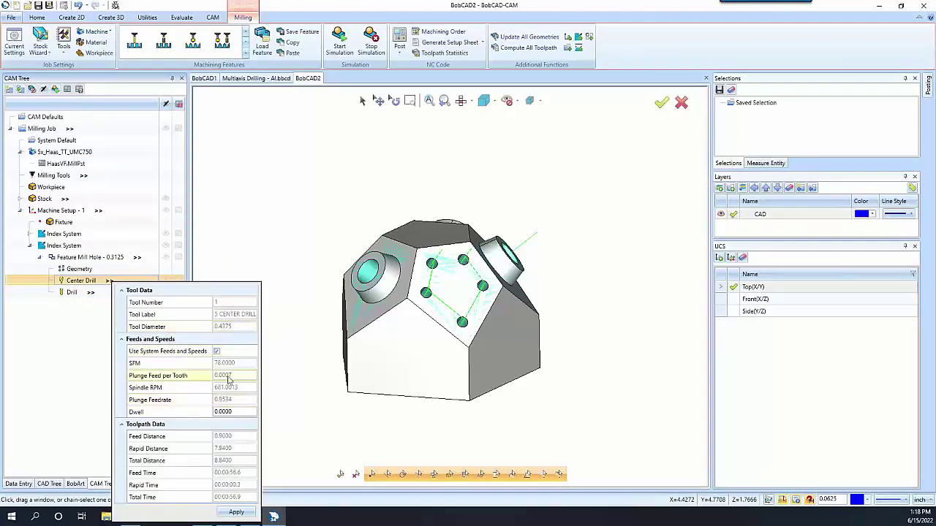
left_click(217, 351)
left_click(241, 362)
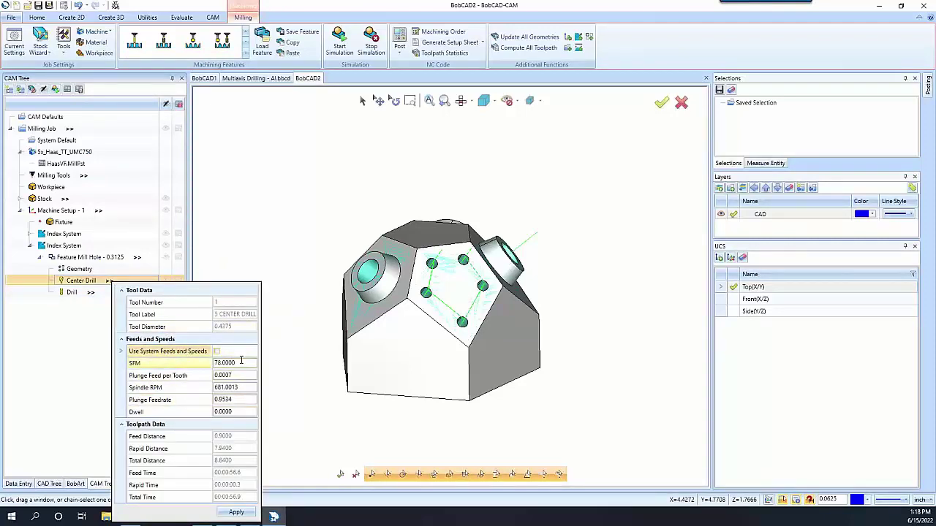
left_click(229, 412)
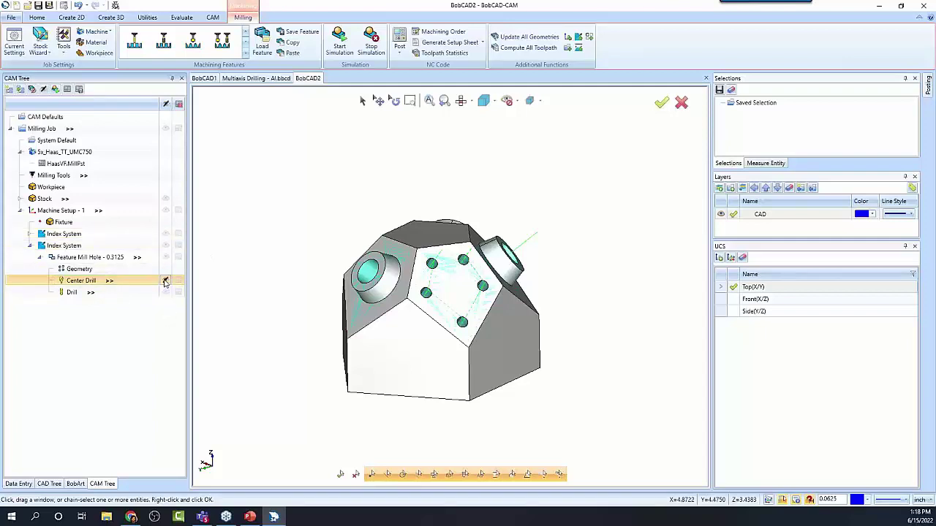
Step: Try to post the five-hole feature's Drill operation with the HaasVF.MillPst post processor and check the posting output
left_click(165, 233)
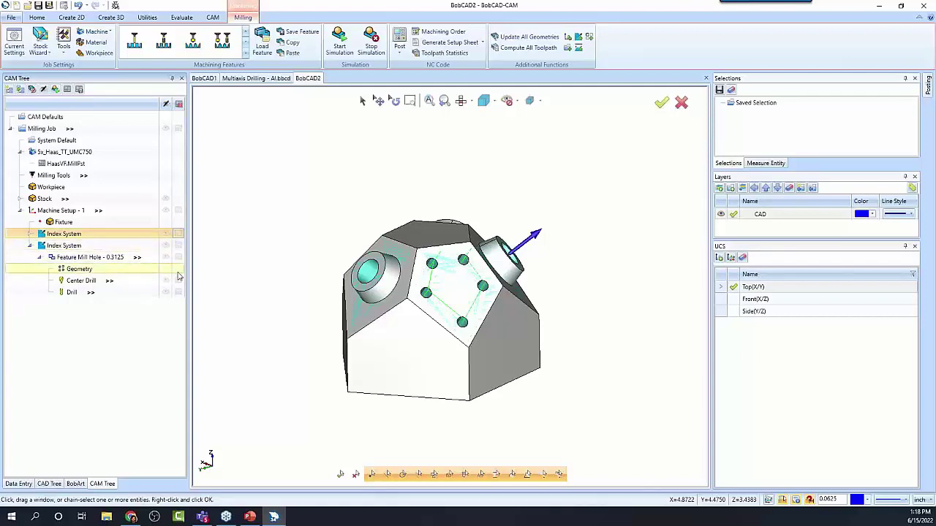
right_click(73, 293)
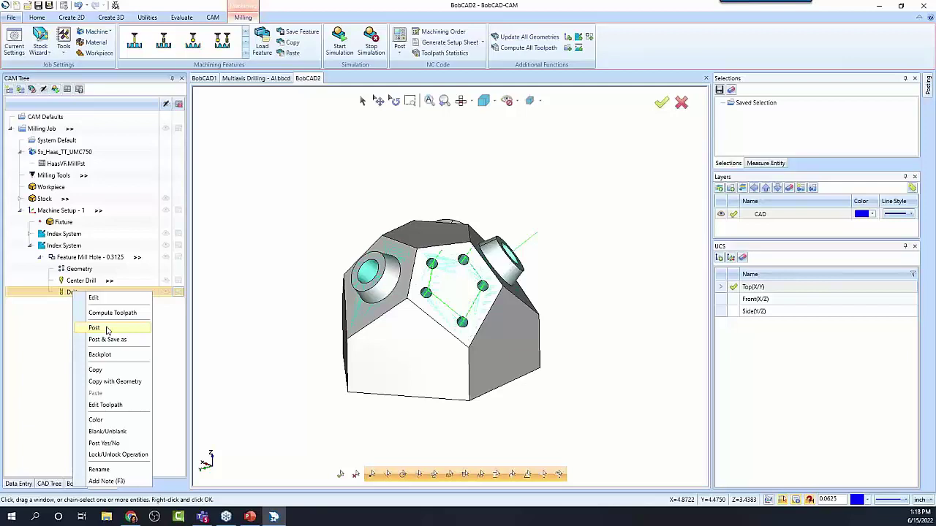
left_click(107, 328)
left_click(532, 275)
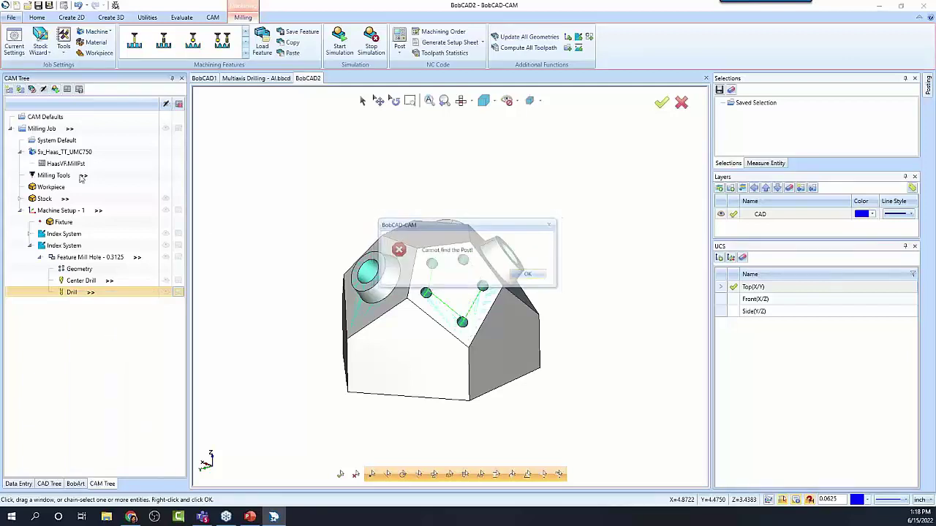
left_click(65, 163)
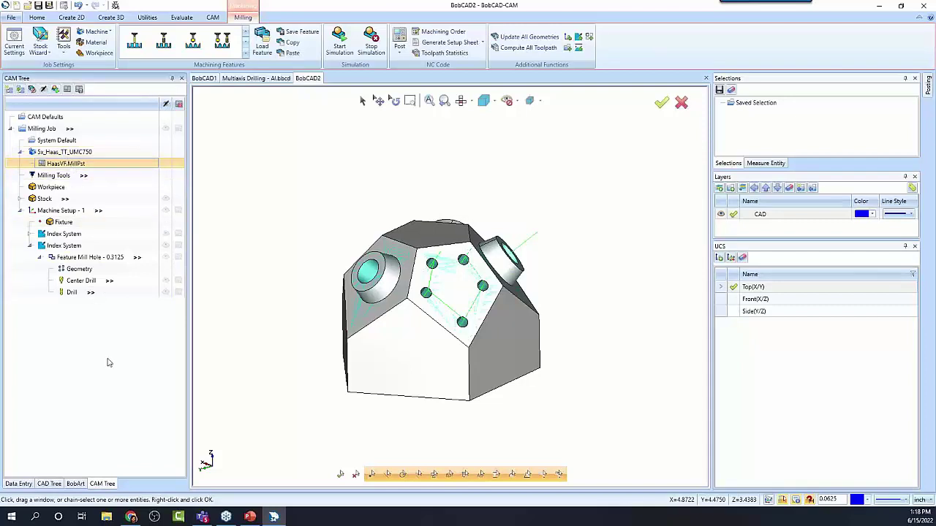
right_click(73, 295)
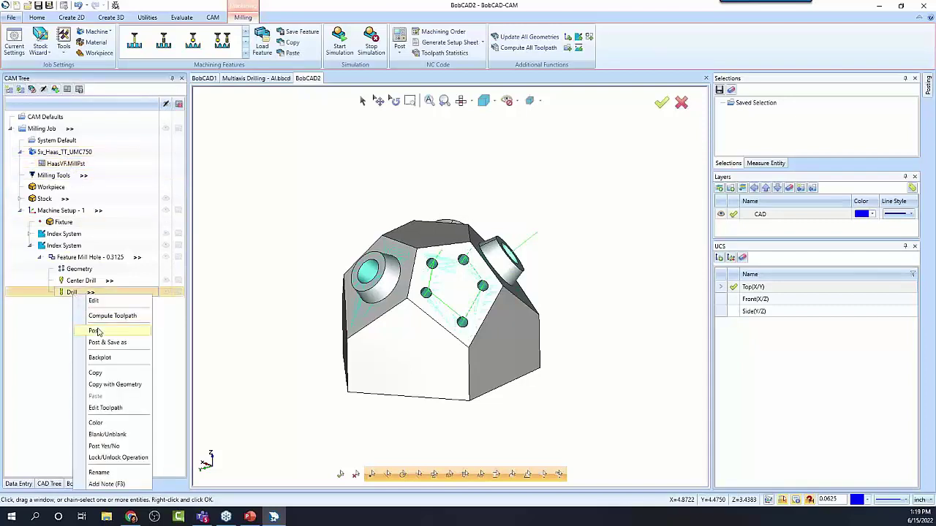
left_click(93, 330)
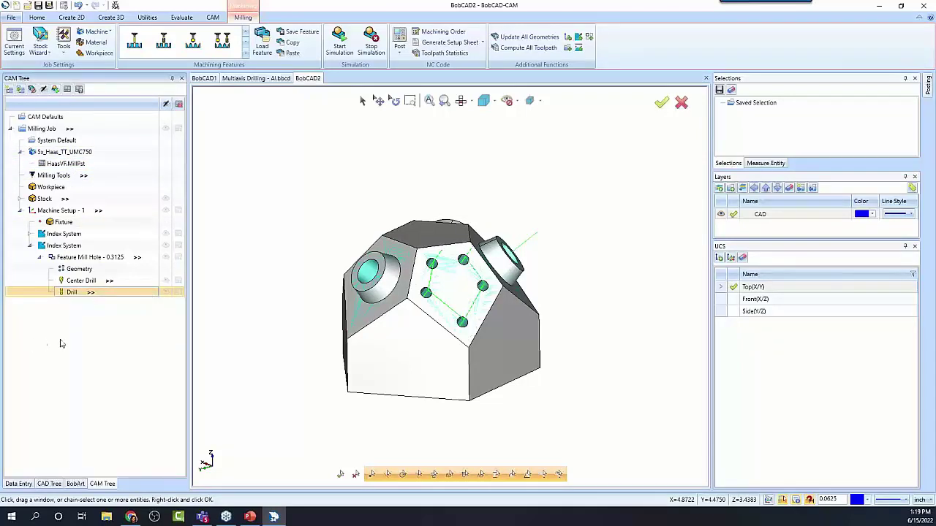
left_click(928, 93)
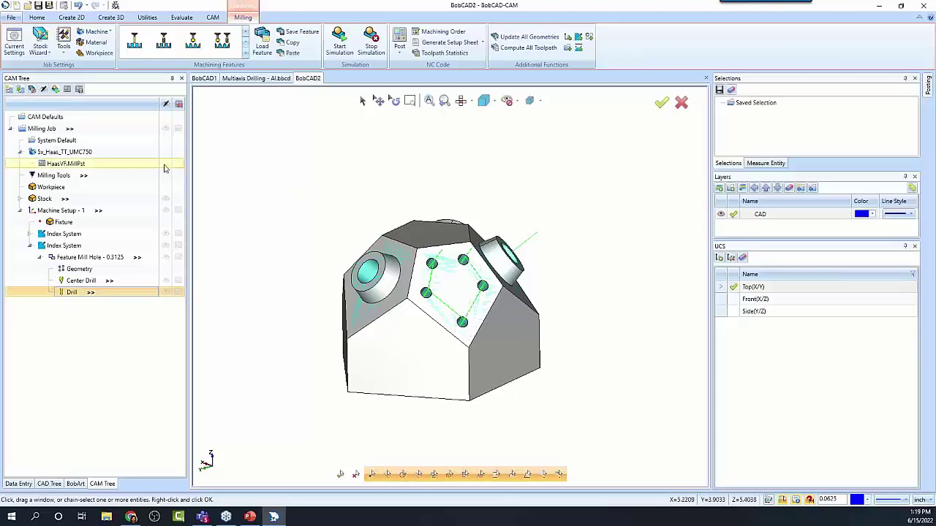
Step: Replace the job's post processor with BC_Table_Table.BCPst from the Posts\Mill folder
double_click(70, 165)
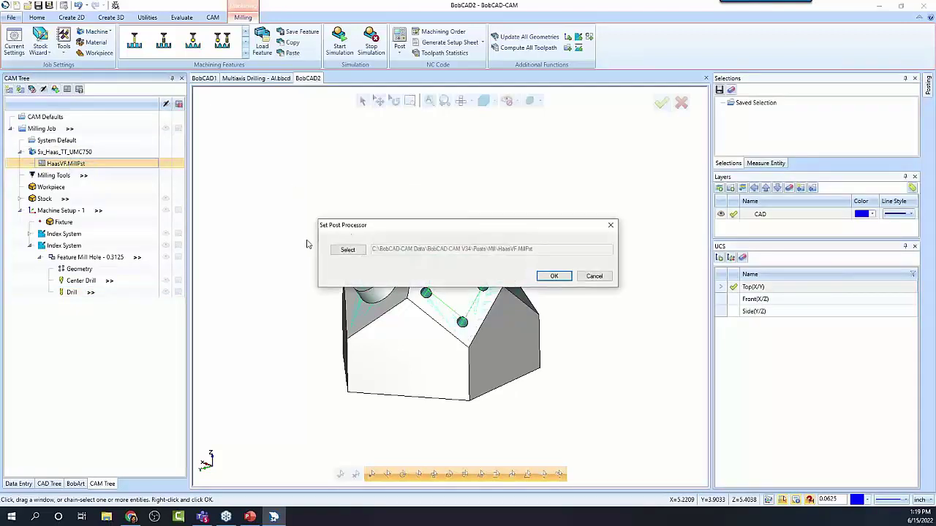
left_click(348, 250)
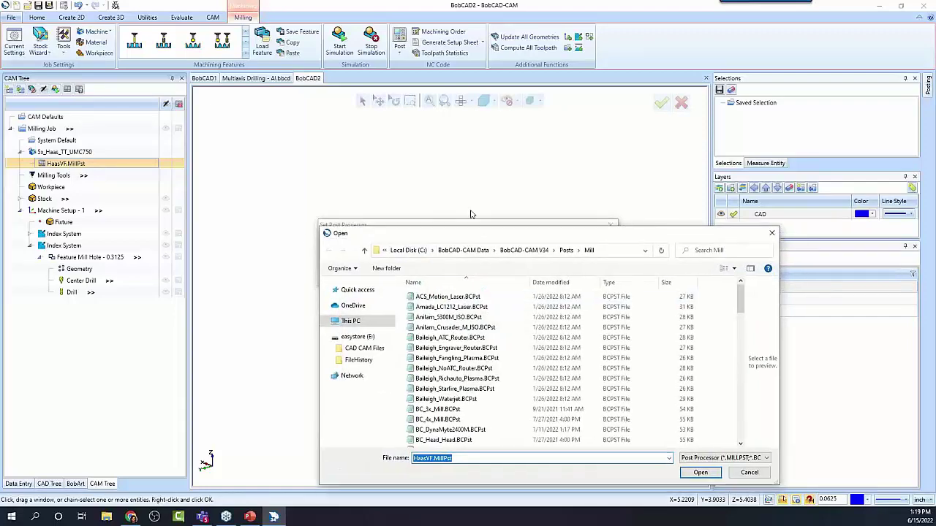
scroll(420, 326, "down", 3)
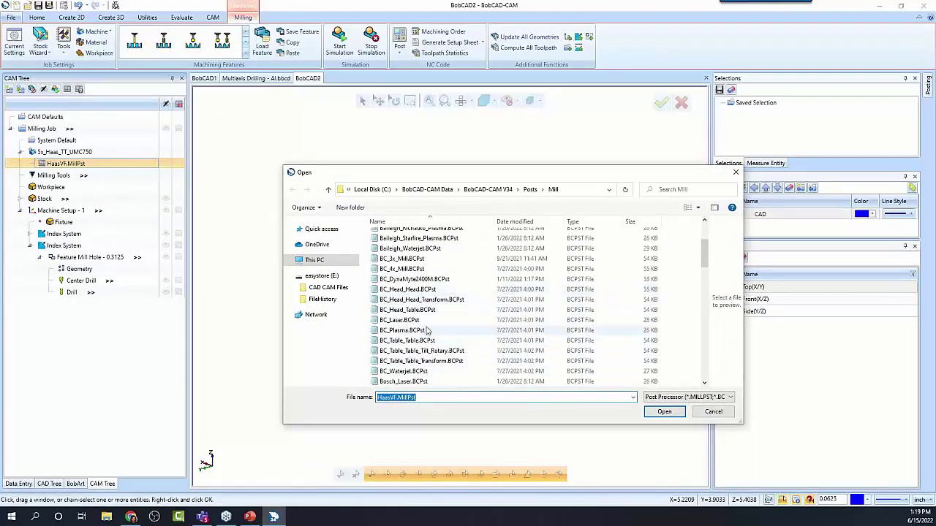
left_click(424, 341)
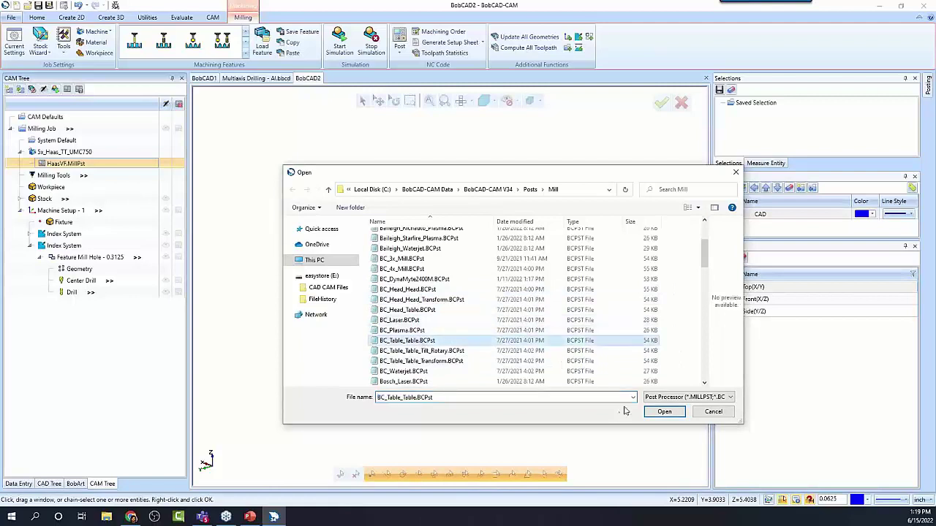
left_click(662, 411)
left_click(554, 279)
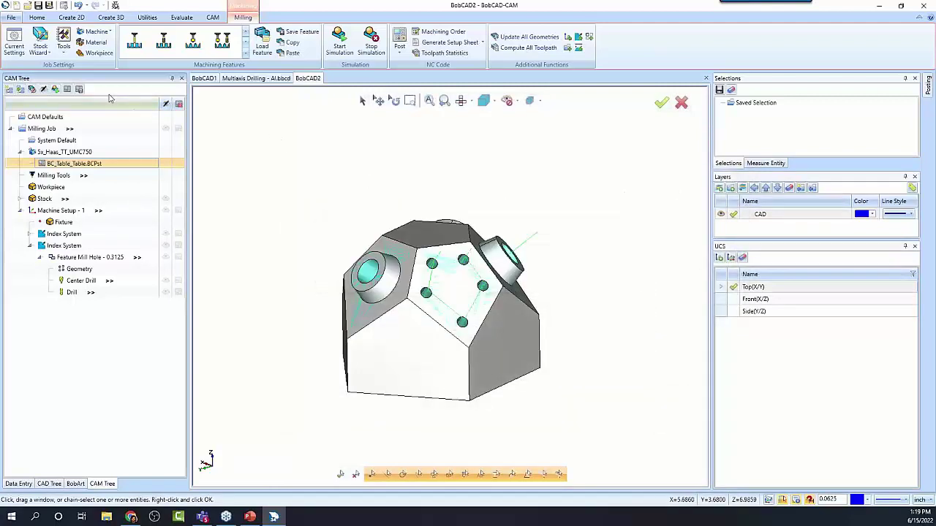
Step: Try to post the entire milling job with the BC_Table_Table.BCPst post processor
left_click(68, 90)
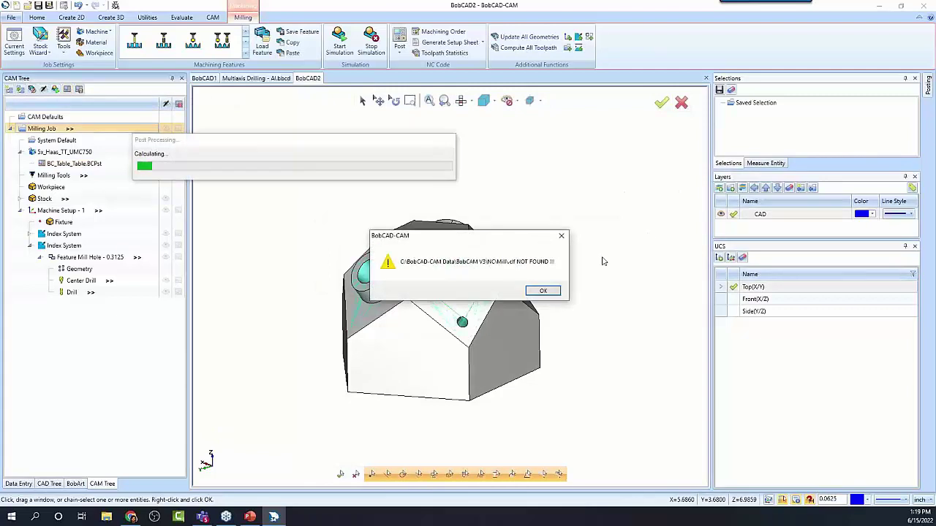
left_click(541, 292)
left_click(541, 291)
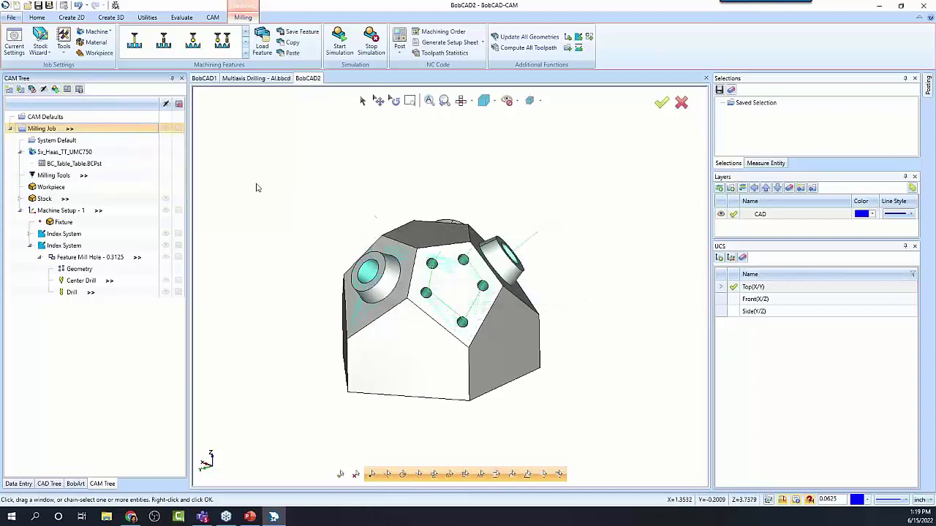
Step: Change the milling job's machine to BC_Table_Table
left_click(61, 152)
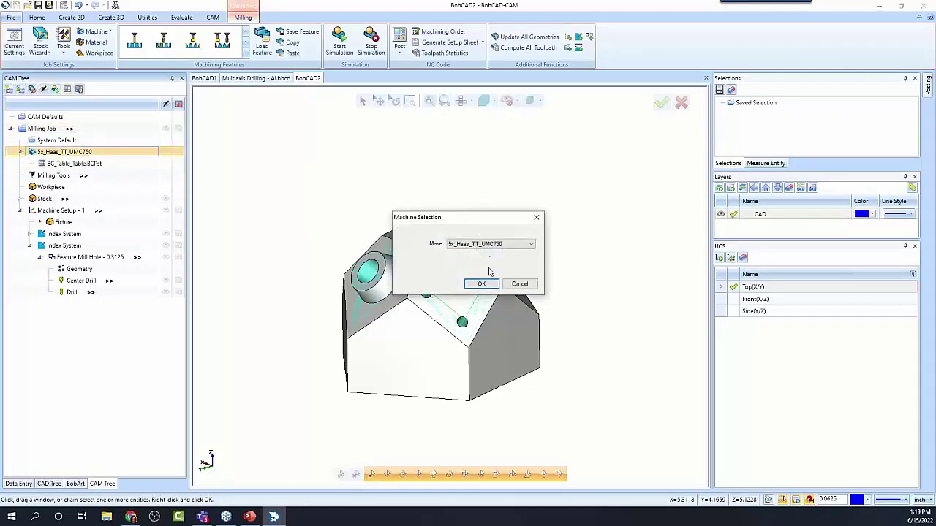
left_click(490, 244)
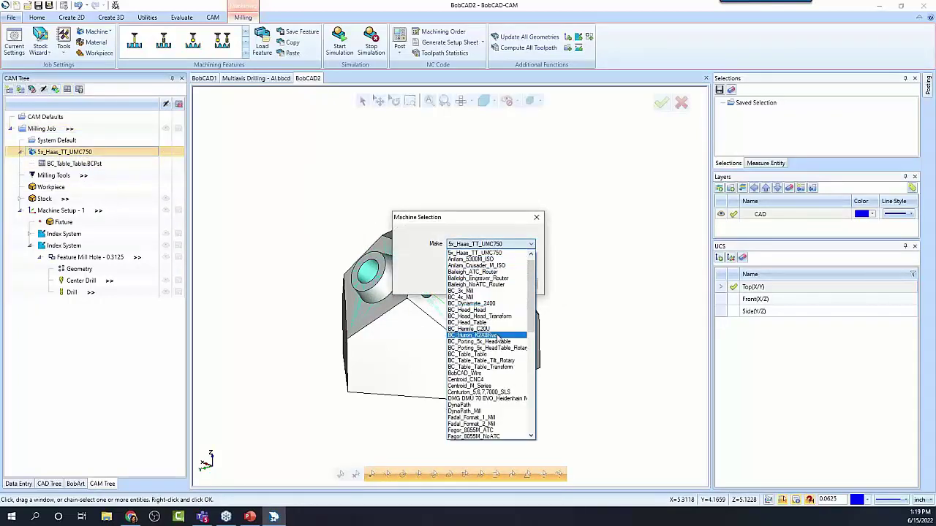
left_click(502, 355)
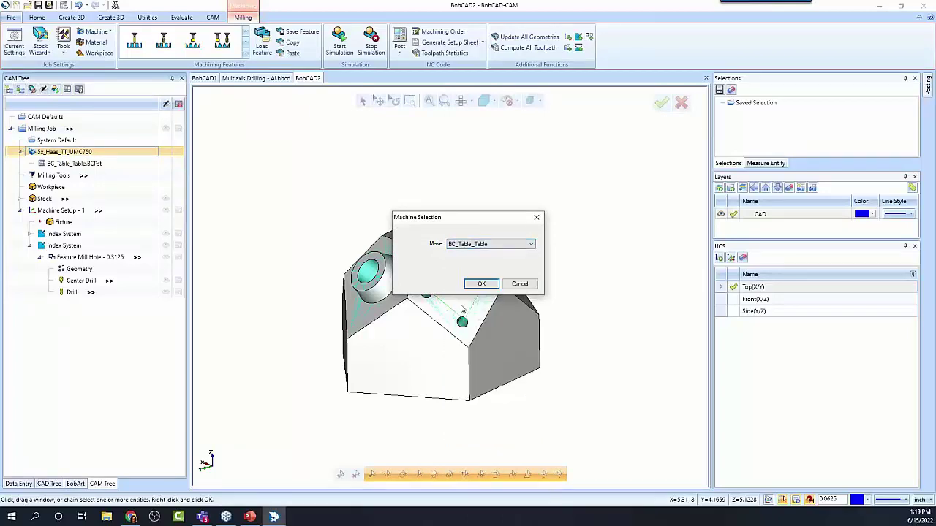
left_click(481, 284)
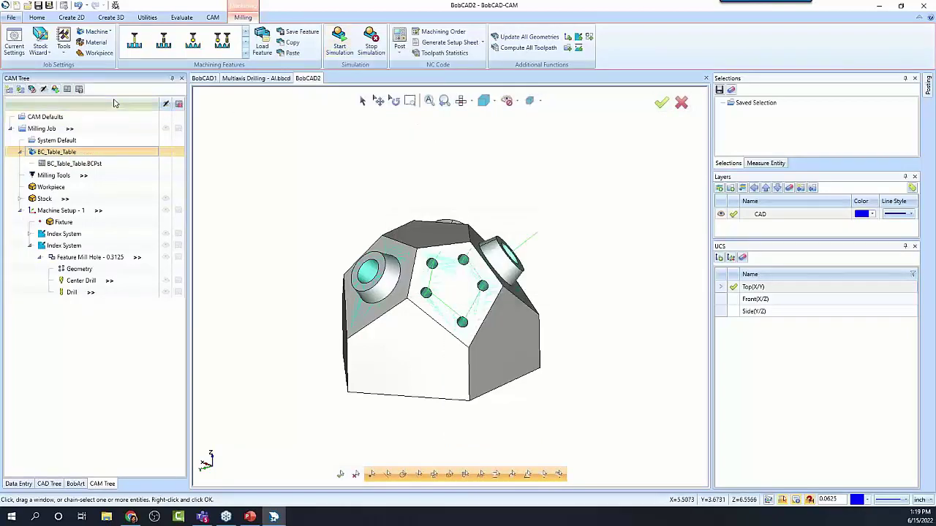
Step: Post the milling job for the BC_Table_Table machine and look through the generated NC code
left_click(68, 89)
left_click(740, 234)
scroll(740, 232, "down", 2)
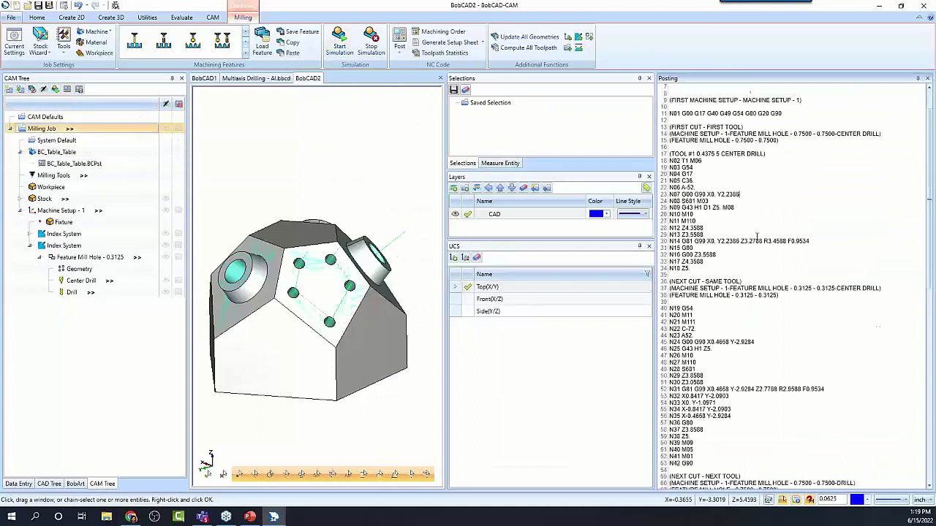
scroll(741, 186, "up", 2)
Step: Copy the posted code from the program header through line N18 into a blank Notepad document, minimize it and collapse the posting output
left_click_drag(671, 86, 771, 317)
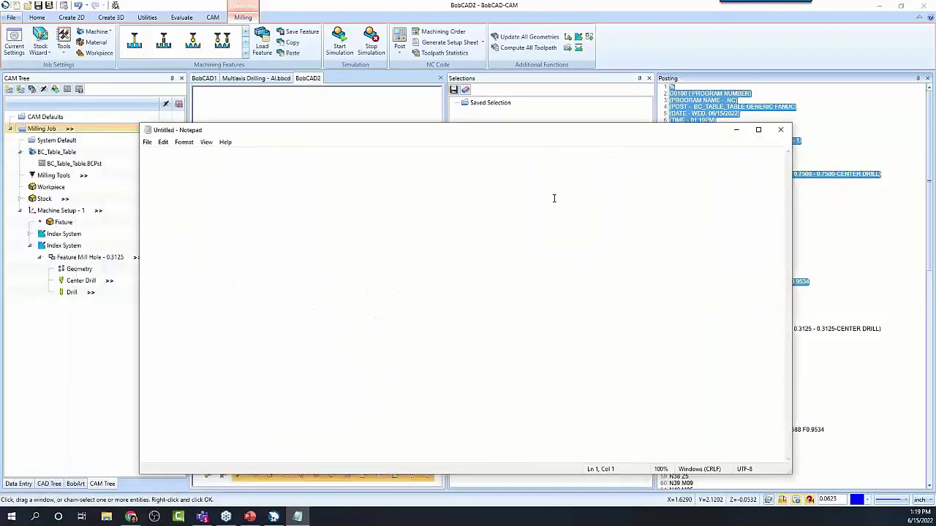
type("% O0100 ( PROGRAM NUMBER) (PROGRAM NAME - .NC) (POST -  BC_TABLE_TABLE GENERIC FANUC) (DATE - WED. 06/15/2022) (TIME - 01:19PM)   (FIRST MACHINE SETUP - MACHINE SETUP - 1)  N01 G00 G17 G40 G49 G54 G80 G20 G90  (FIRST CUT - FIRST TOOL) (MACHINE SETUP - 1-FEATURE MILL HOLE - 0.7500 - 0.7500-CENTER DRILL) (FEATURE MILL HOLE - 0.7500 - 0.7500)  (TOOL #1 0.4375 5 CENTER DRILL) N02 T1 M06 N03 G54 N04 G17 N05 C36. N06 A-52. N07 G00 G90 X0. Y2.2386 N08 S681 M03 N09 G43 H1 D1 Z5. M08 N10 M10 N11 M110 N12 Z4.3588 N13 Z3.5588 N14 G81 G99 X0. Y2.2386 Z3.2788 R3.4588 F0.9534 N15 G80 N16 G00 Z3.5588 N17 Z4.3588 N18 Z5.")
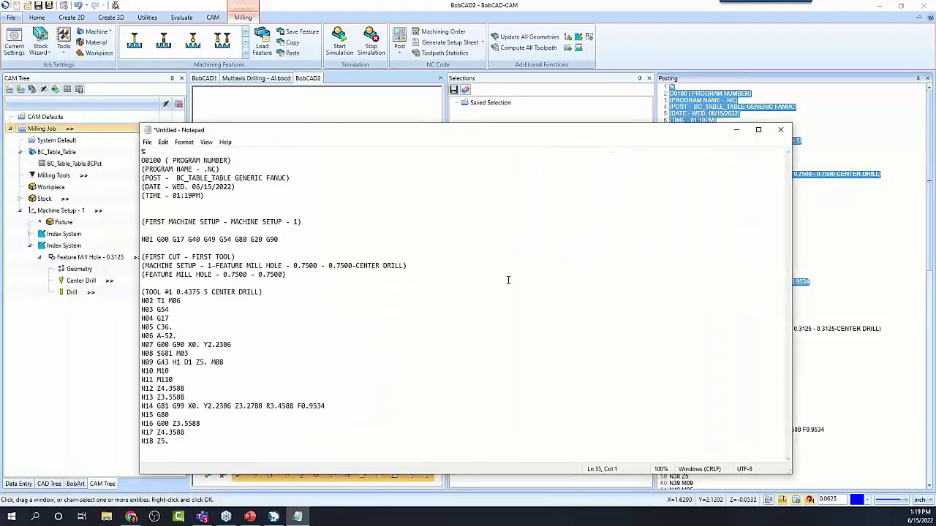
left_click(736, 129)
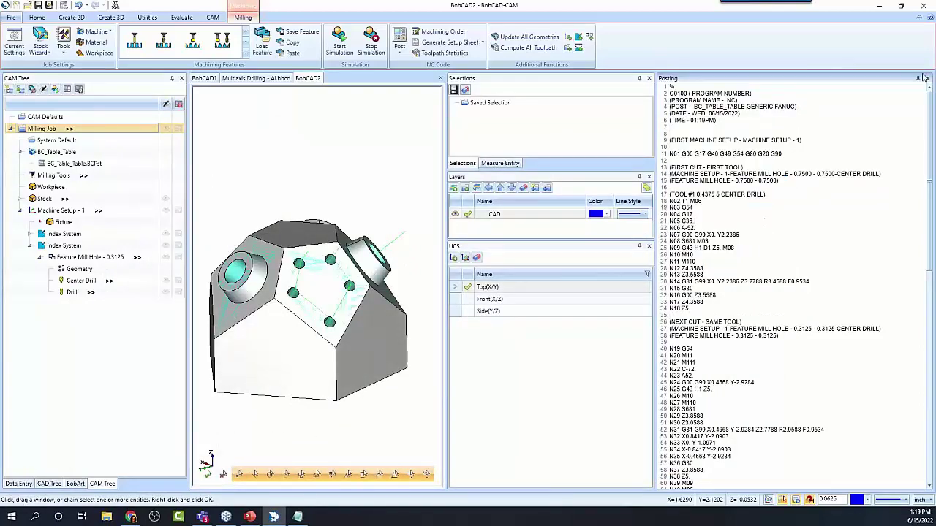
left_click(918, 77)
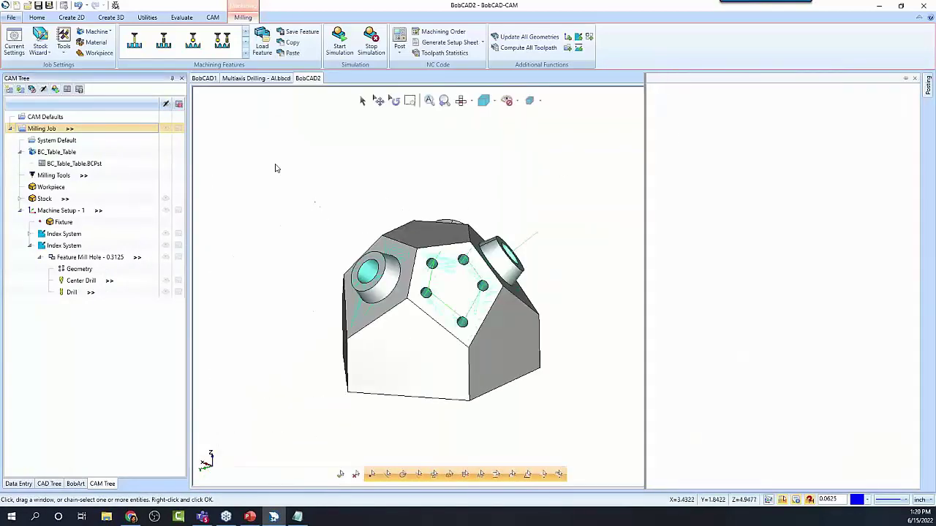
Step: Set the milling job's machine back to 5x_Haas_TT_UMC750
double_click(64, 152)
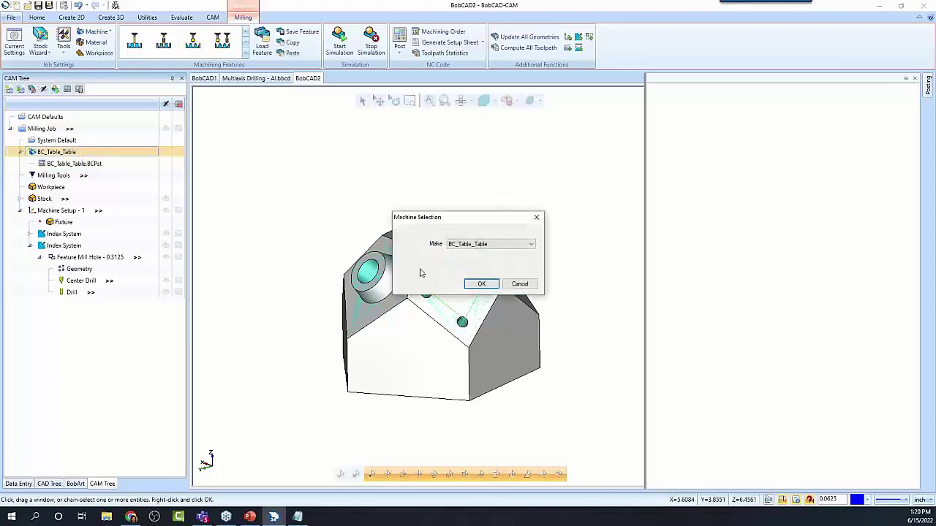
left_click(490, 244)
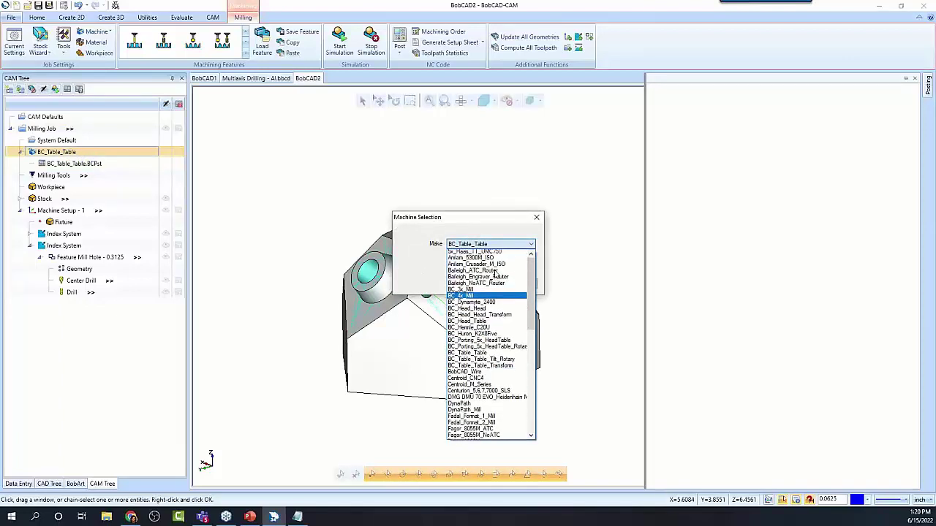
left_click(493, 260)
left_click(481, 284)
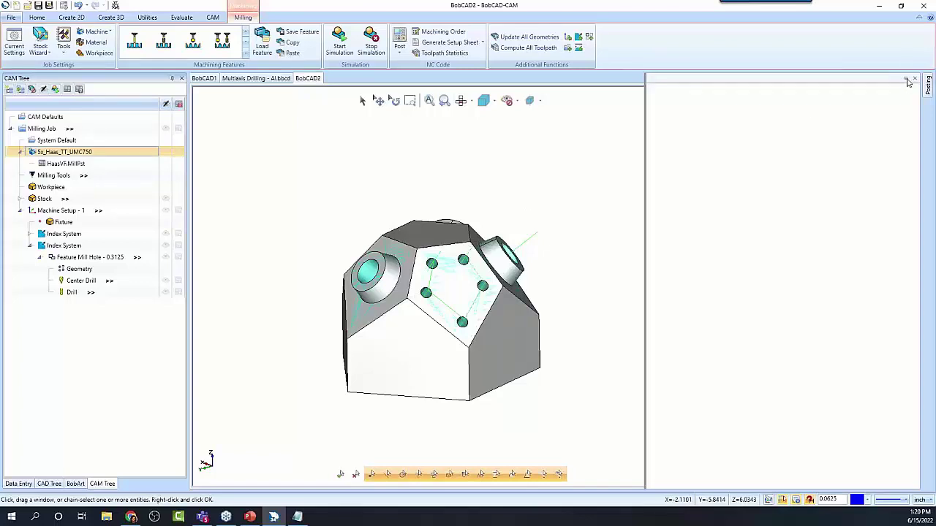
scroll(536, 247, "down", 2)
scroll(568, 229, "up", 4)
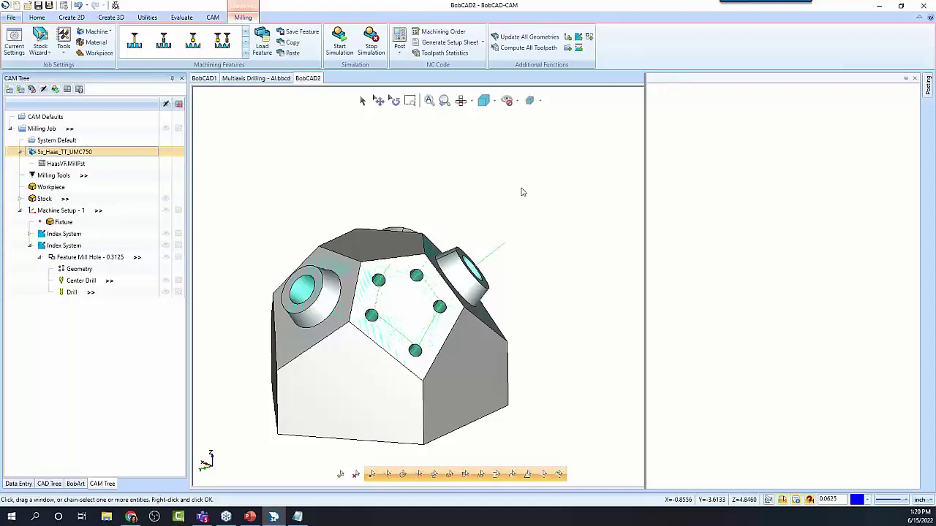
Step: Examine the tool direction of both index systems and the drilling operations of the 0.7500 and 0.3125 hole features
left_click(71, 234)
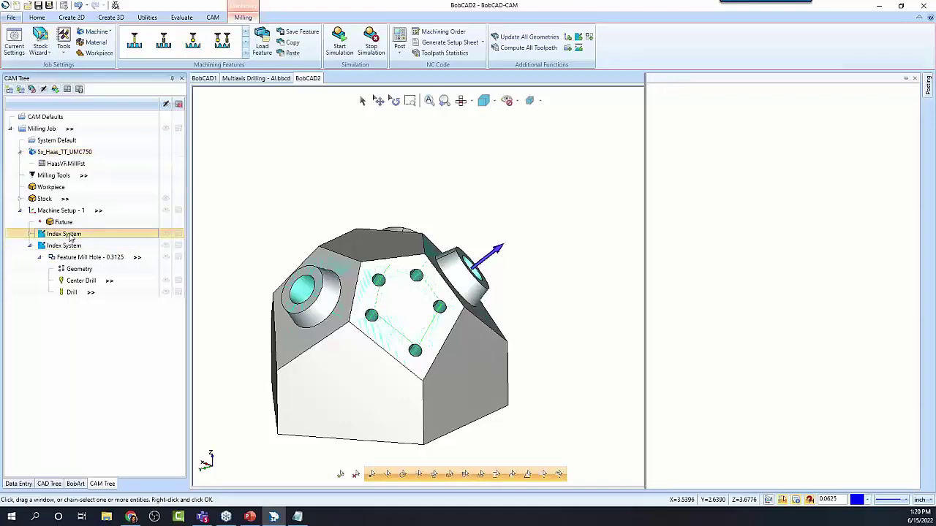
left_click(73, 271)
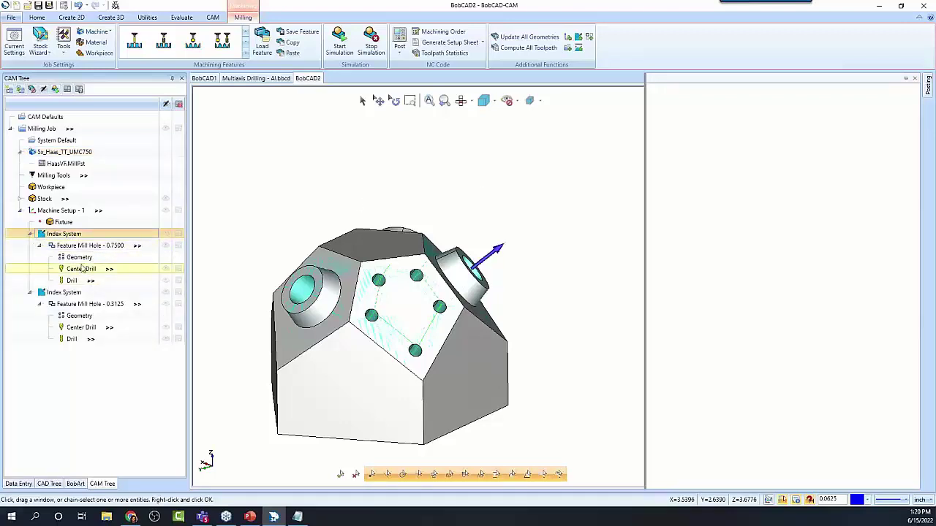
left_click(65, 293)
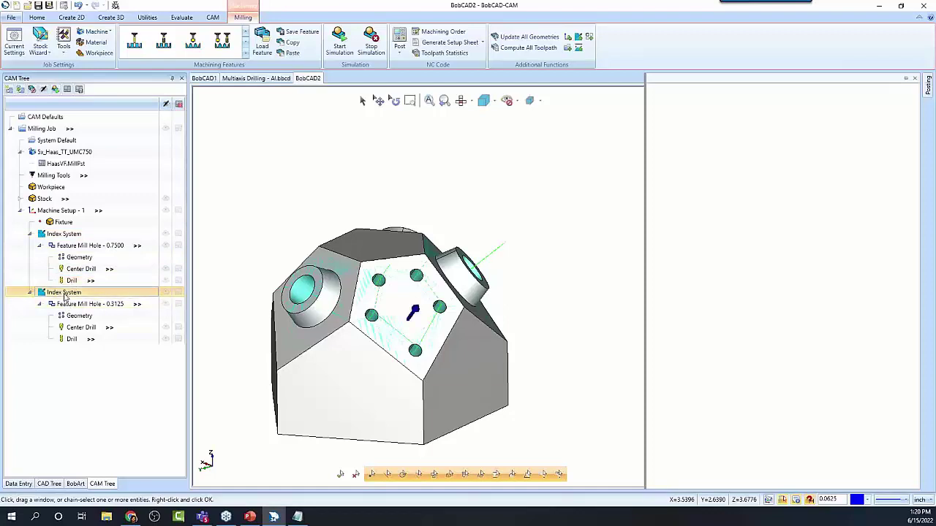
left_click(79, 328)
left_click(73, 339)
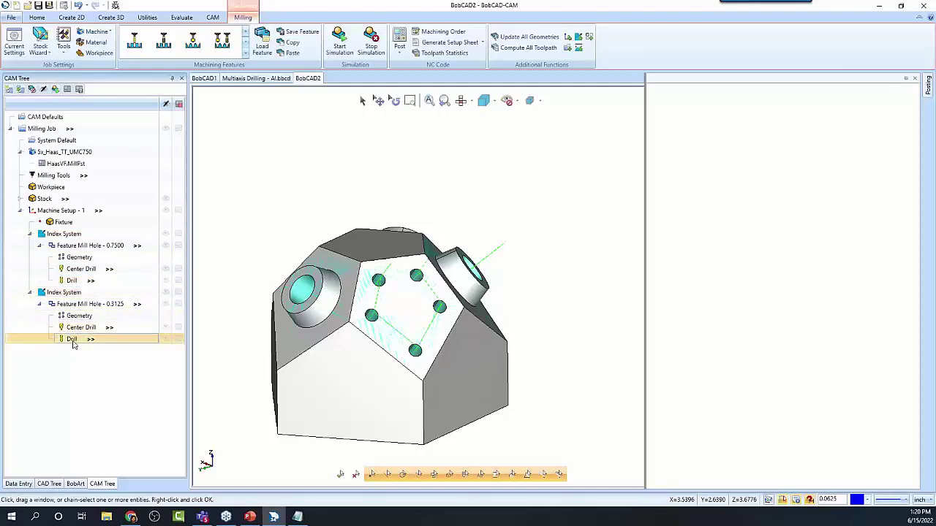
scroll(425, 256, "down", 2)
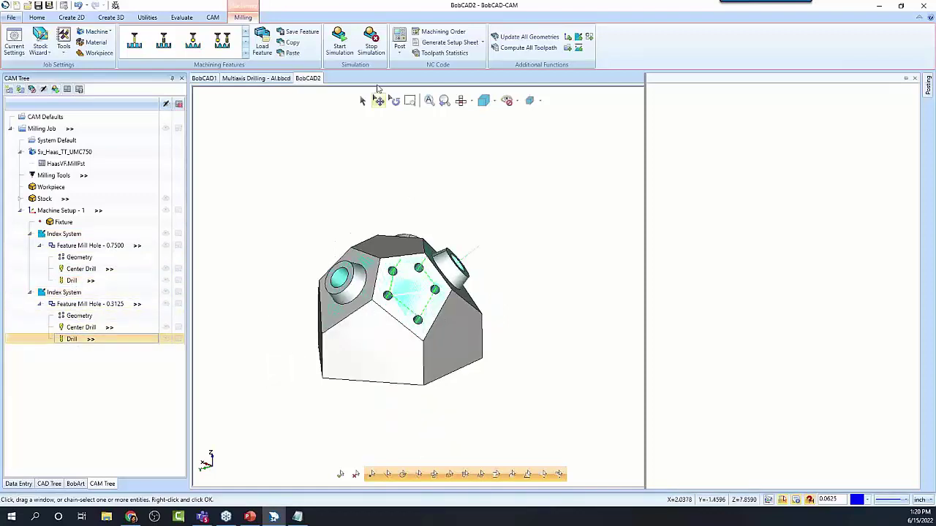
Step: Start the machine simulation and limit its display to the workpiece and stock
left_click(347, 45)
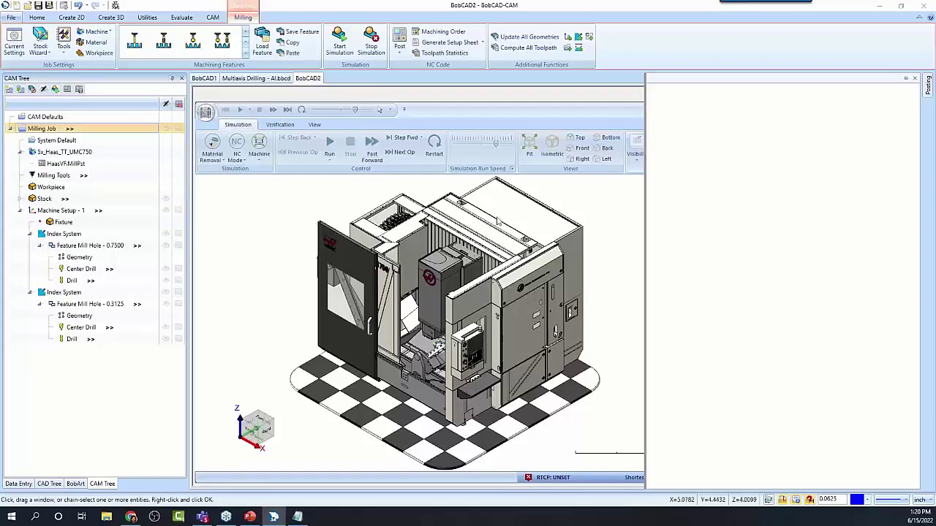
left_click(258, 150)
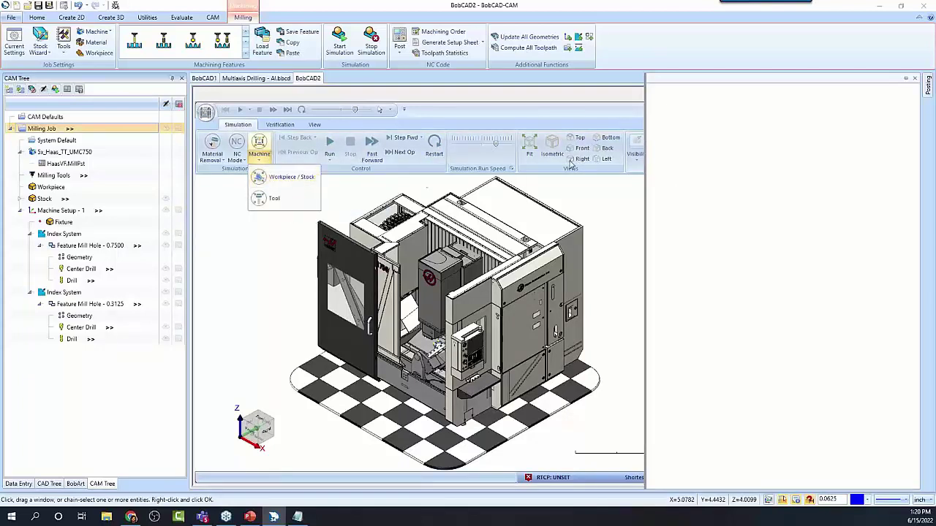
left_click(290, 179)
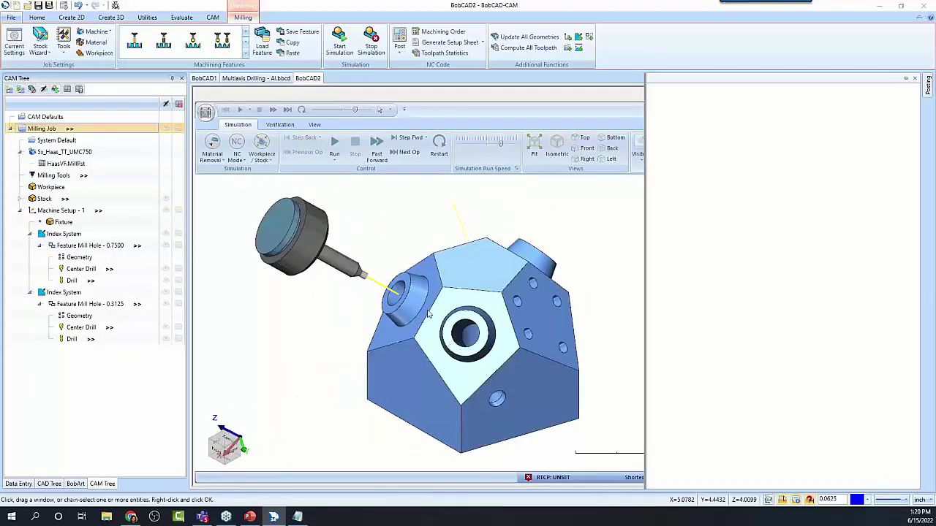
scroll(428, 322, "down", 2)
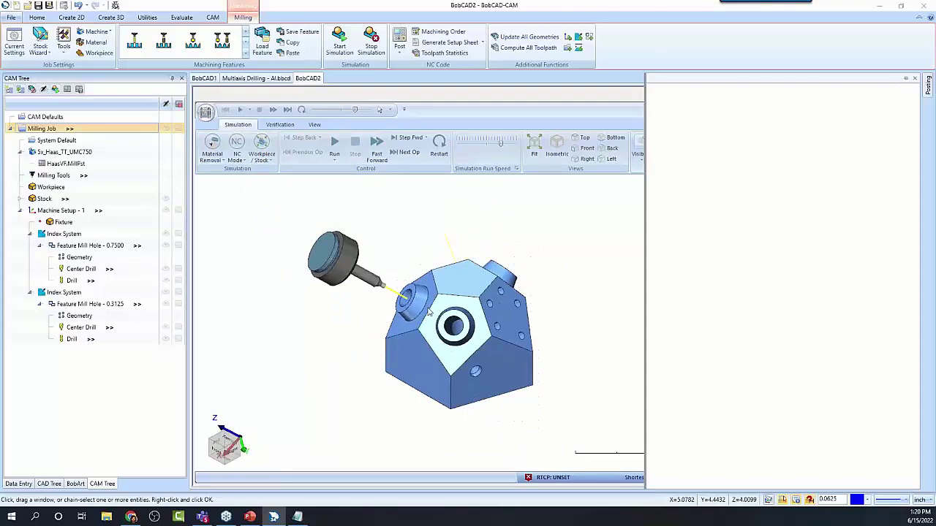
Step: Run the drilling simulation, reduce its run speed, restart it and play it again
left_click(335, 147)
left_click(341, 181)
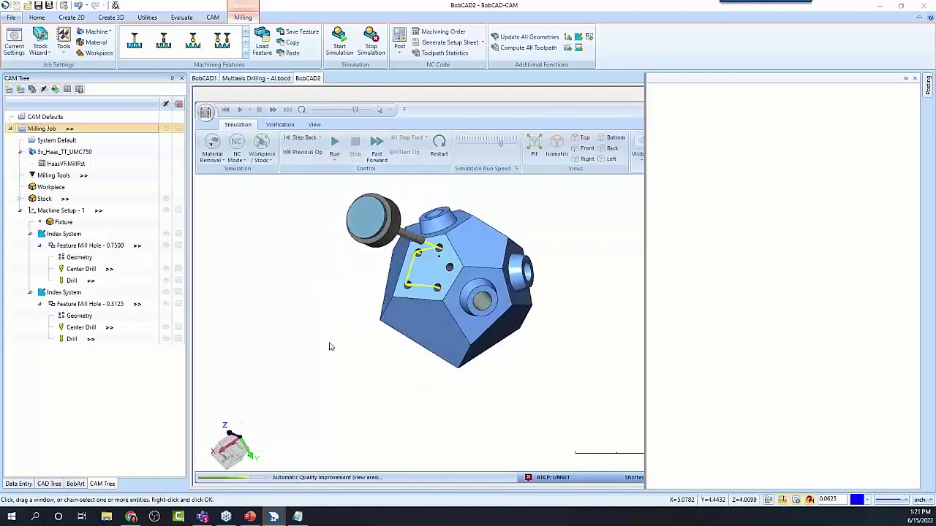
left_click_drag(500, 146, 470, 144)
left_click(439, 146)
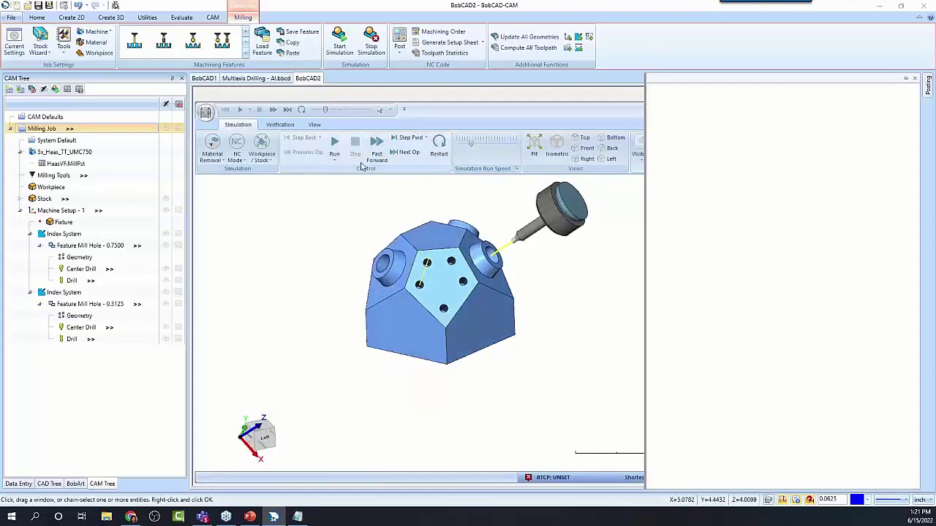
left_click(335, 145)
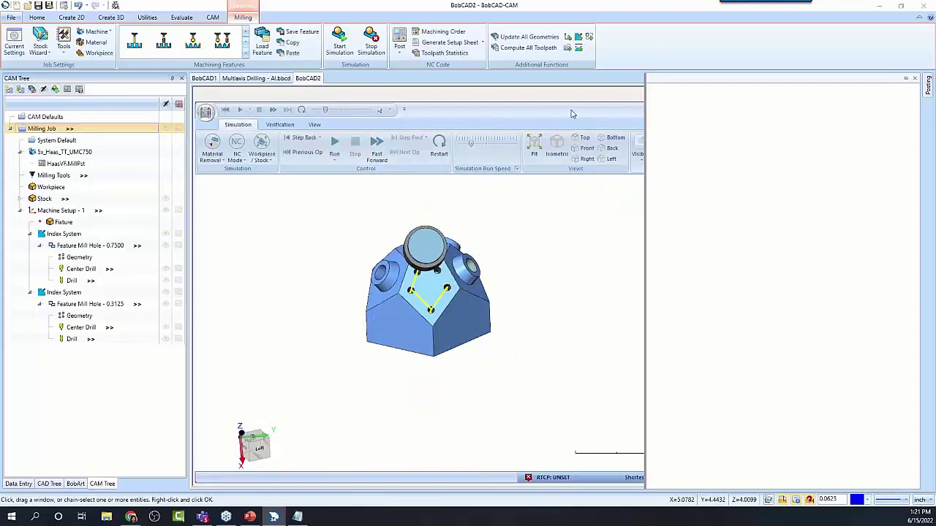
Step: Reopen the posting output briefly and collapse it so it no longer covers the simulation
left_click(928, 89)
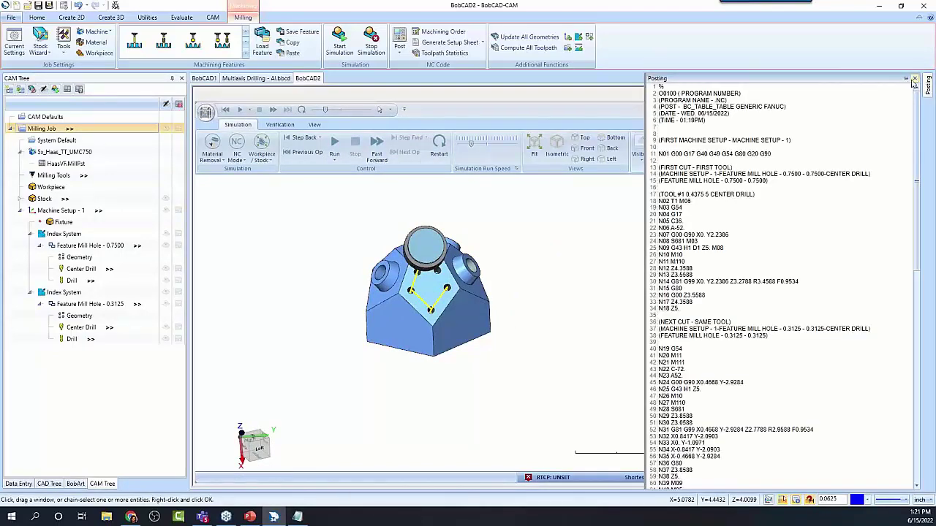
left_click(905, 77)
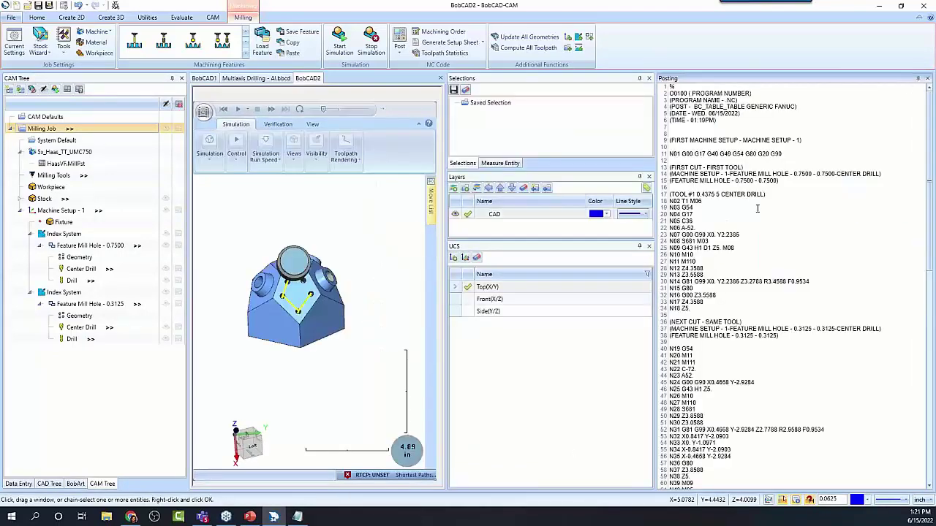
left_click(917, 78)
scroll(616, 260, "down", 3)
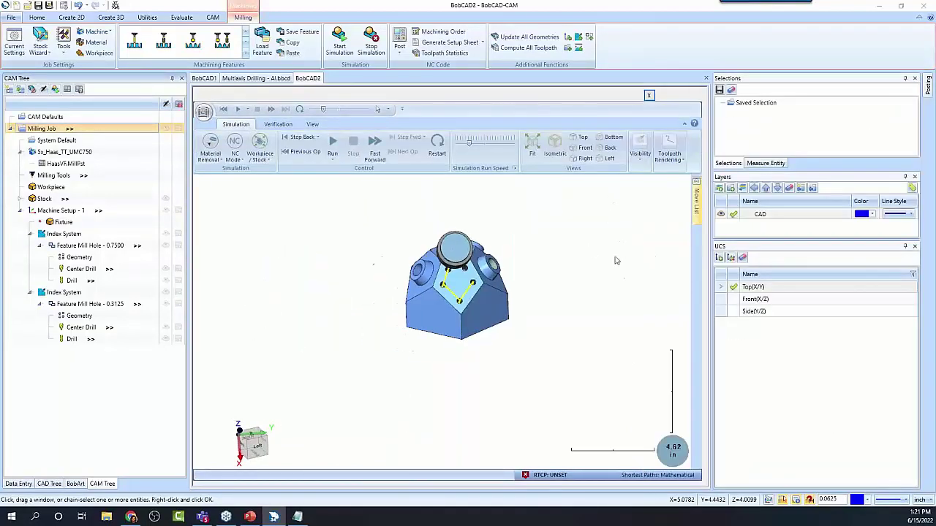
Step: Show the machine housing in the simulation
left_click(641, 155)
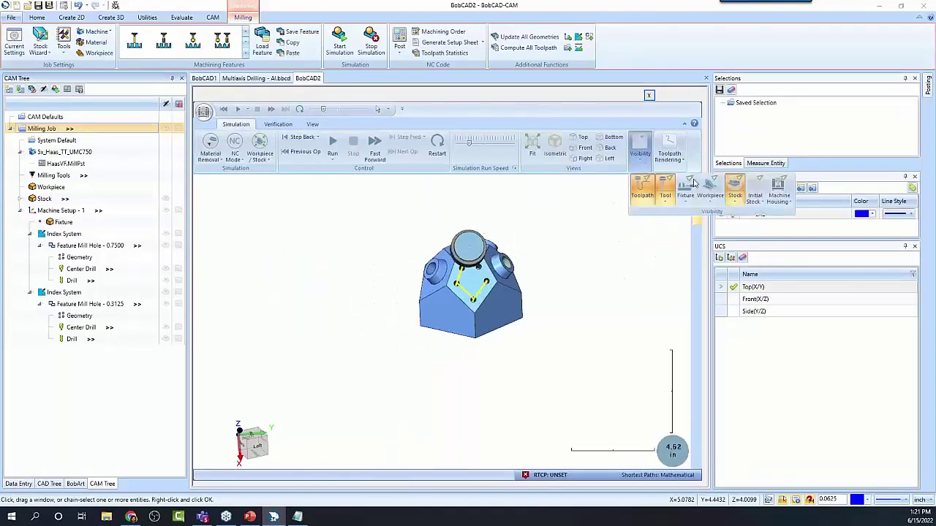
left_click(779, 189)
left_click(795, 223)
scroll(497, 284, "up", 3)
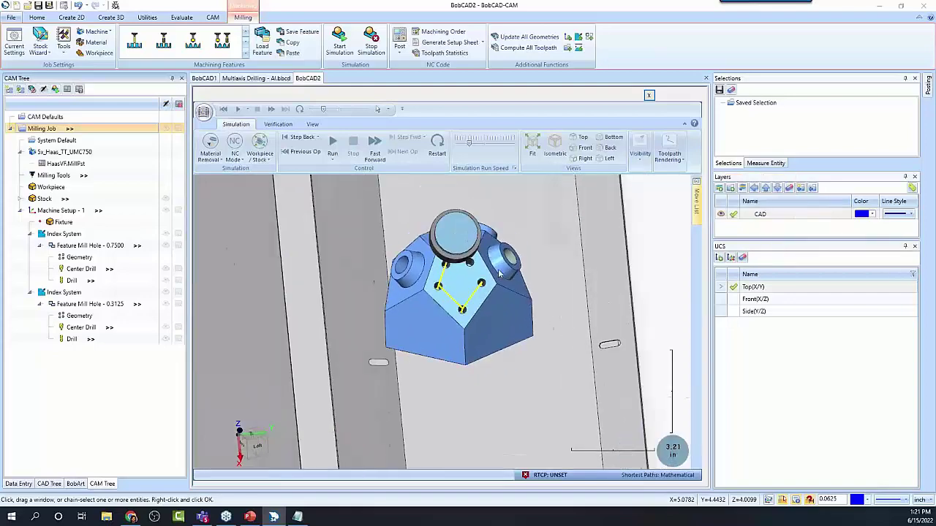
Step: Switch the simulation to the Machine view and look at the machine from the front
scroll(498, 284, "down", 4)
left_click(264, 159)
left_click(284, 180)
scroll(498, 291, "down", 7)
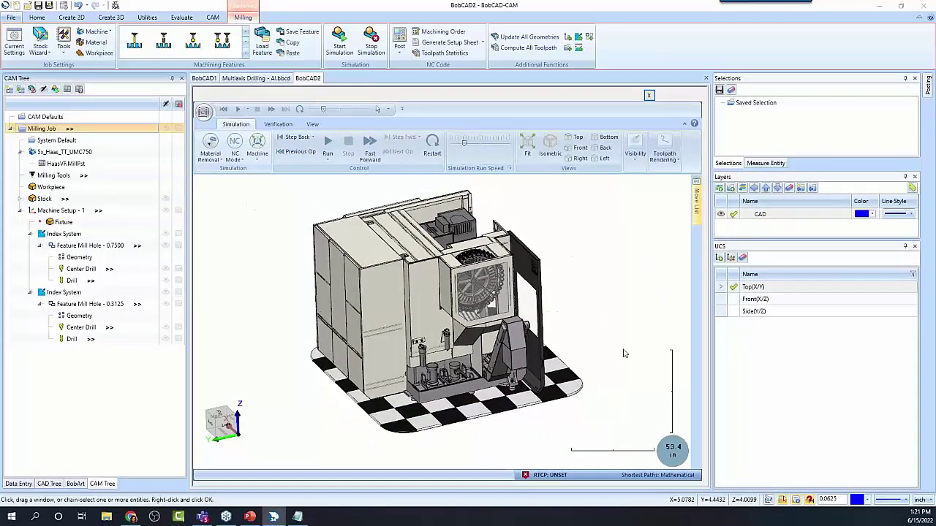
middle_click_drag(605, 333, 487, 363)
scroll(482, 341, "up", 3)
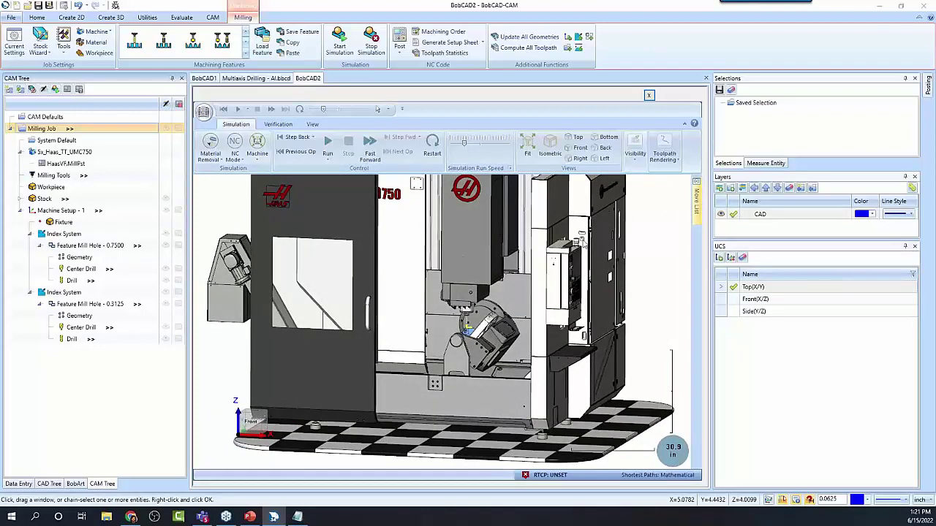
Step: Make the machine housing opaque in the simulation, then hide it
left_click(634, 148)
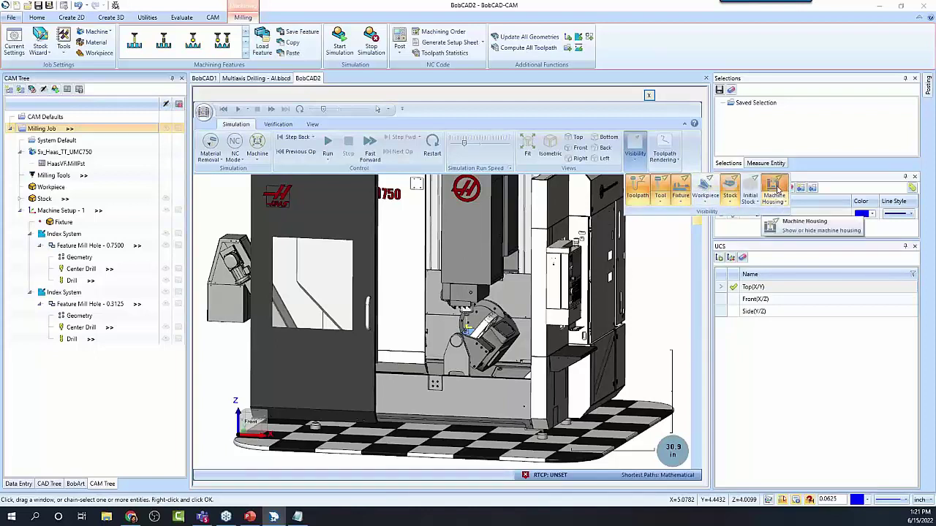
left_click(775, 205)
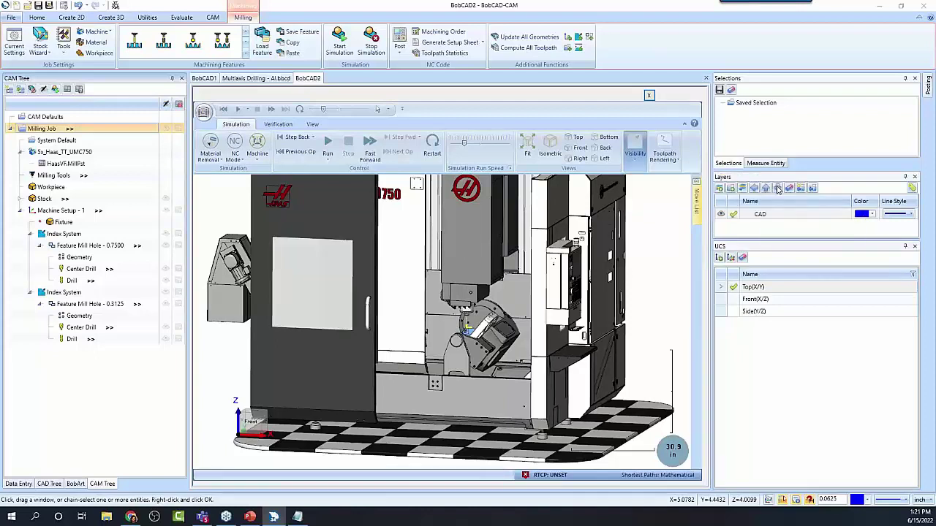
left_click(634, 150)
left_click(775, 206)
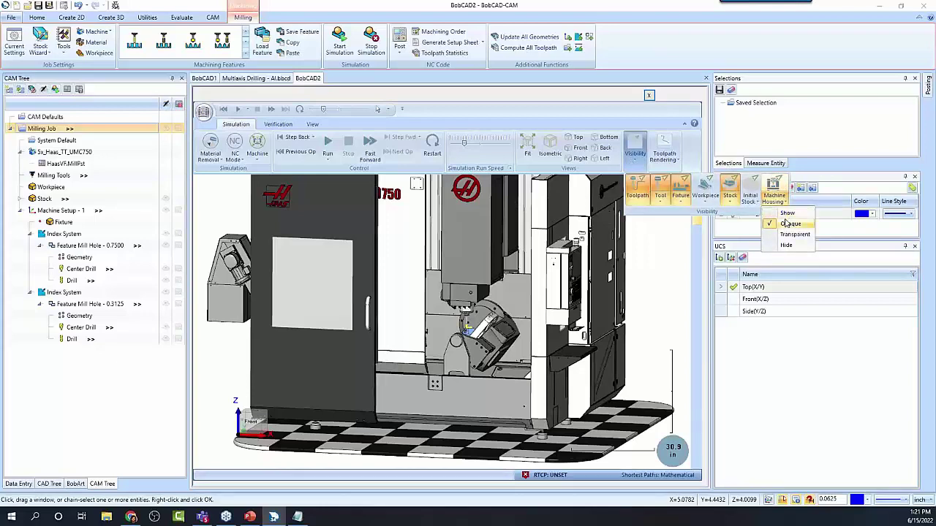
left_click(785, 245)
Step: Examine the tilted trunnion table, the mounted part and the spindle up close in the simulation
middle_click_drag(543, 351, 601, 353)
scroll(553, 304, "up", 5)
middle_click_drag(540, 326, 516, 353)
scroll(515, 353, "down", 4)
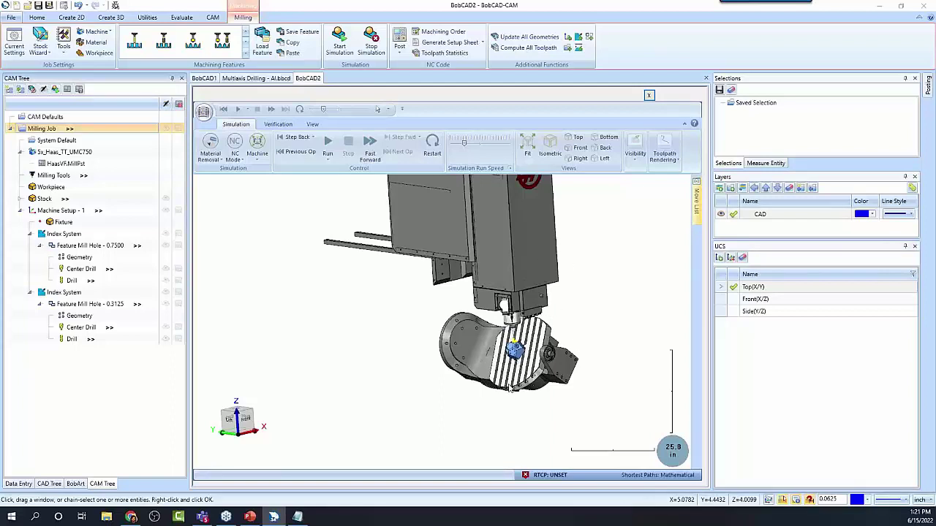
scroll(510, 389, "up", 5)
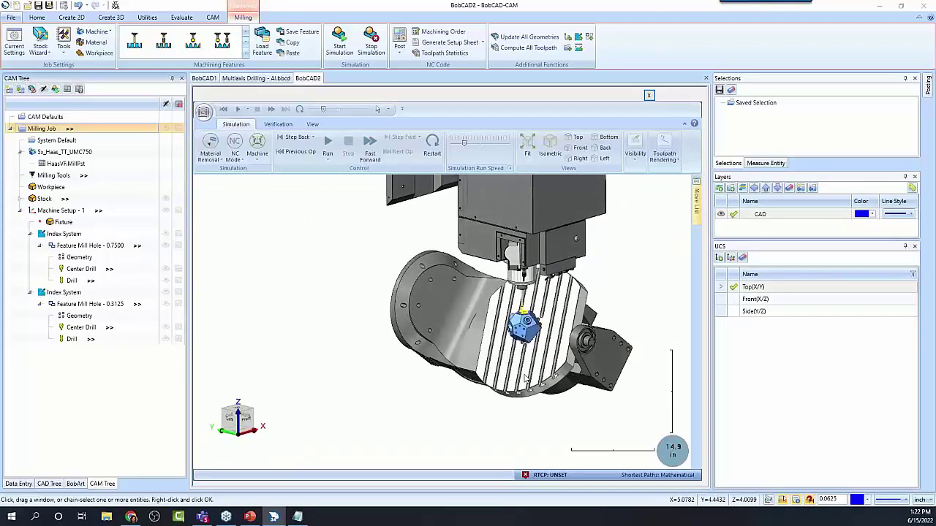
scroll(536, 339, "up", 2)
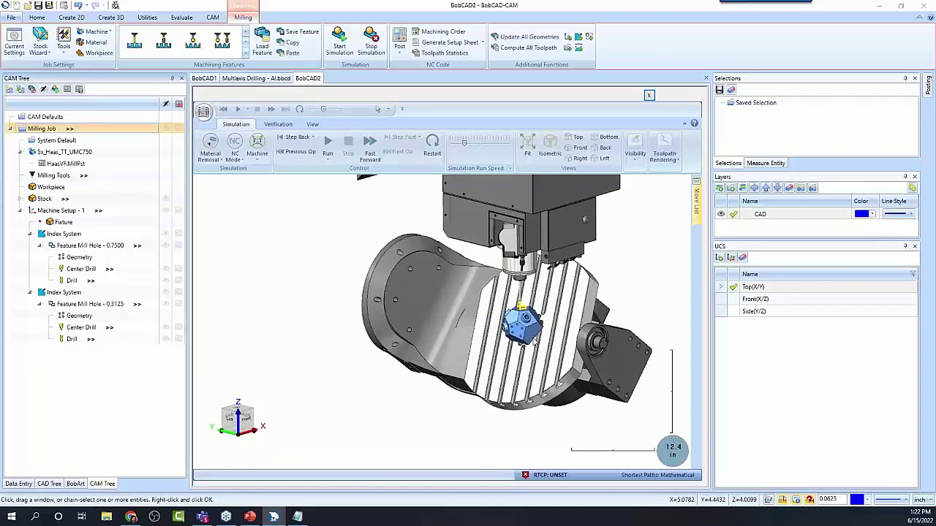
middle_click_drag(535, 340, 524, 360)
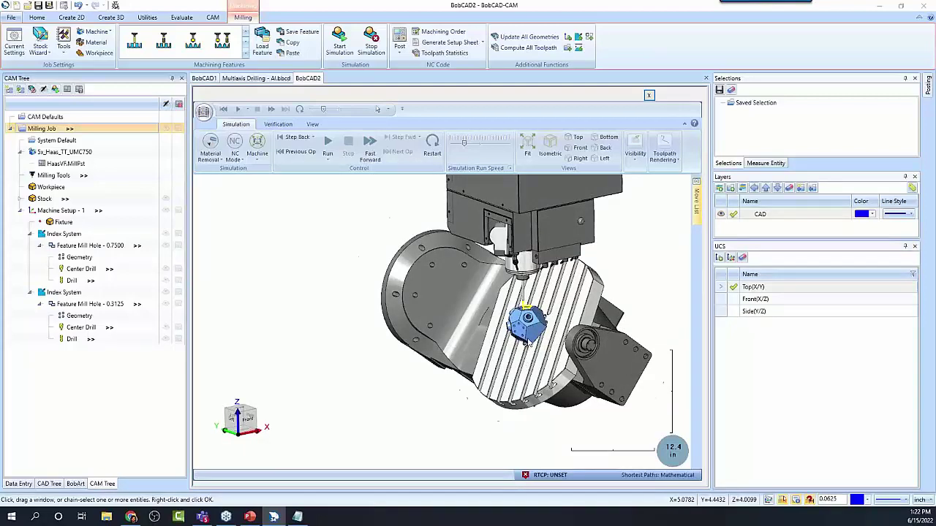
mouse_move(527, 344)
middle_mouse_down()
mouse_move(535, 360)
mouse_move(523, 352)
mouse_move(539, 356)
middle_mouse_up()
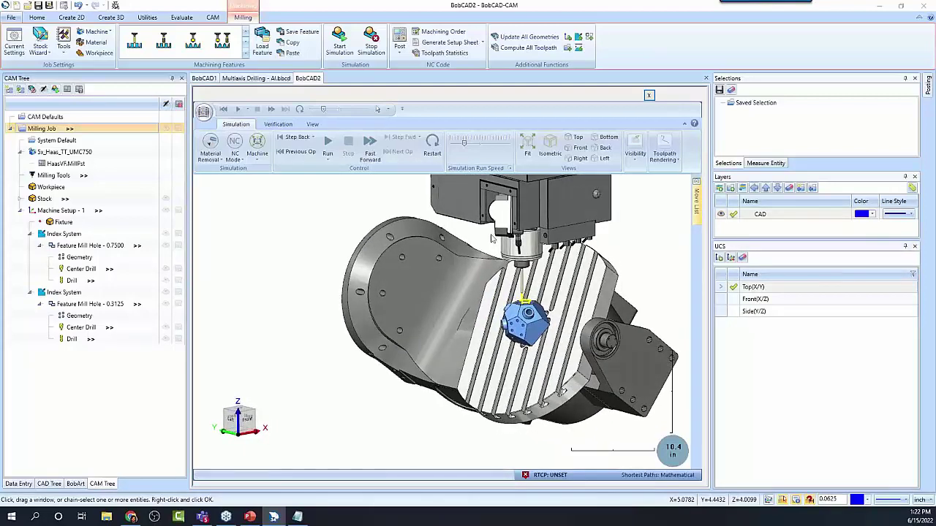
Step: Reduce the simulation run speed slightly and close the simulation
left_click_drag(462, 145, 459, 145)
left_click(649, 96)
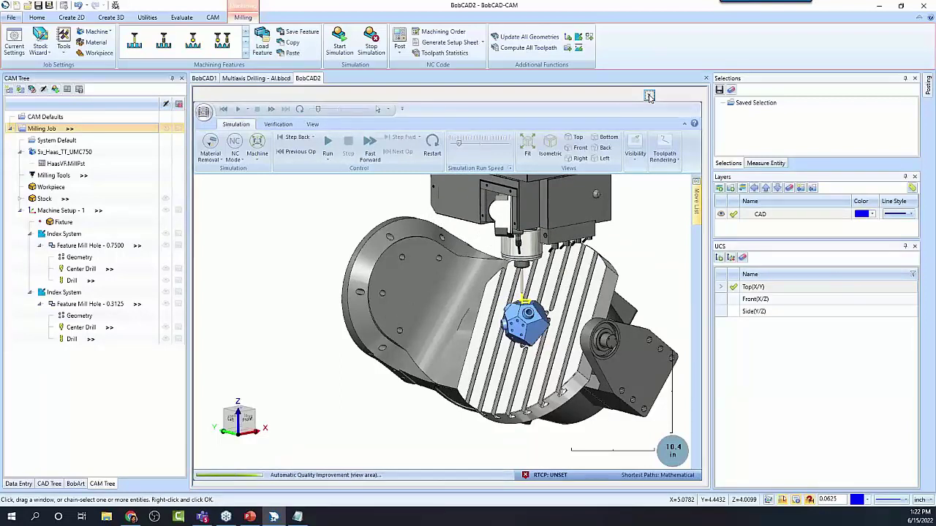
Step: Collapse the 0.7500 and 0.3125 mill hole features and the whole Machine Setup - 1 branch of the job
left_click(66, 234)
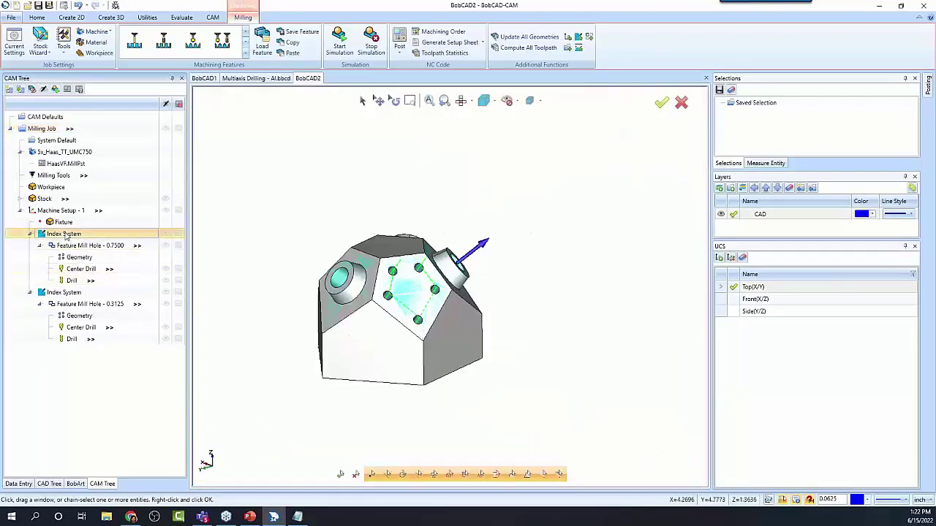
left_click(71, 247)
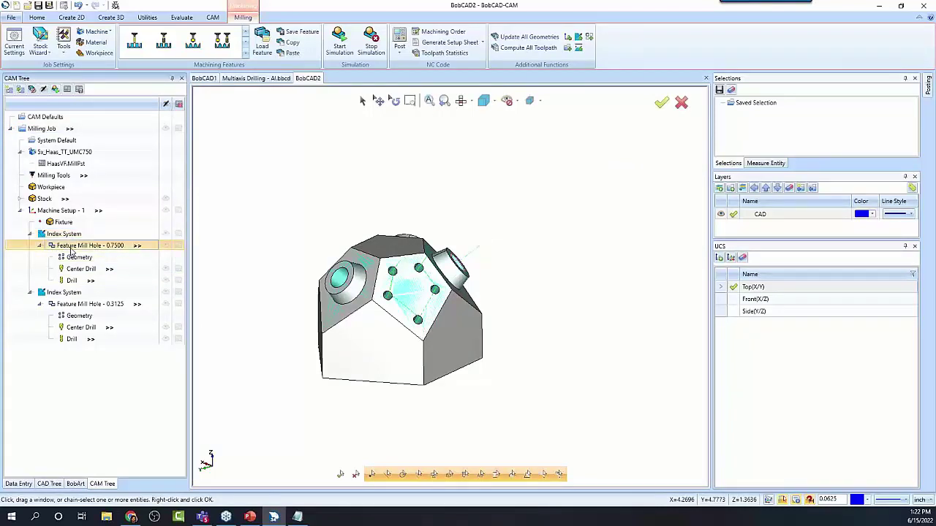
left_click(39, 245)
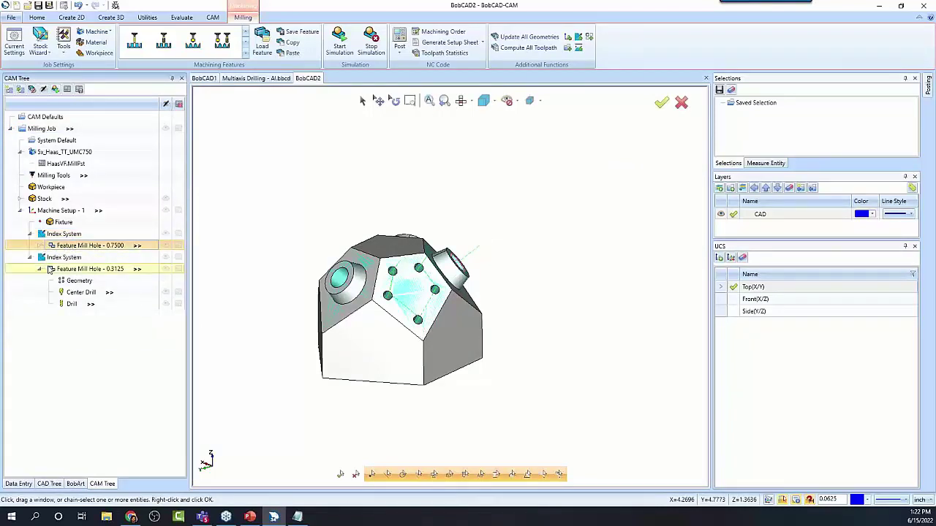
left_click(60, 258)
left_click(40, 269)
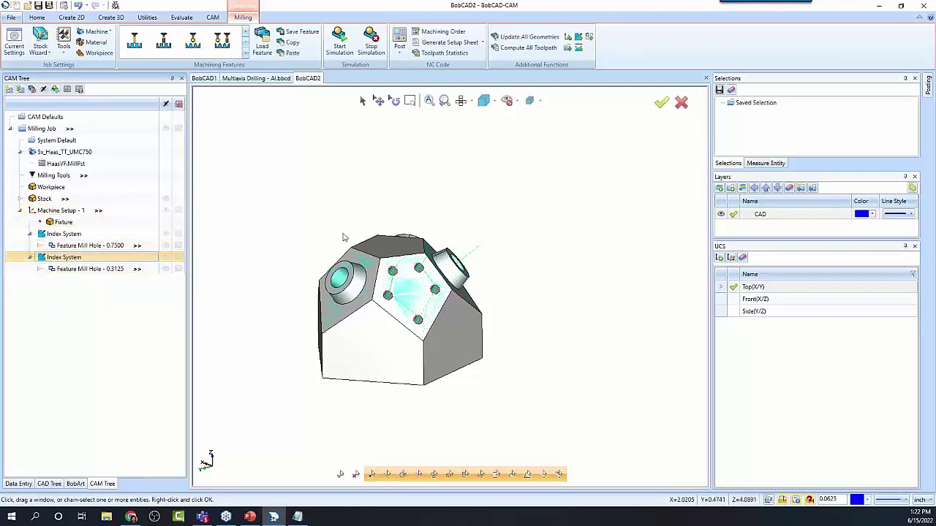
scroll(581, 255, "down", 2)
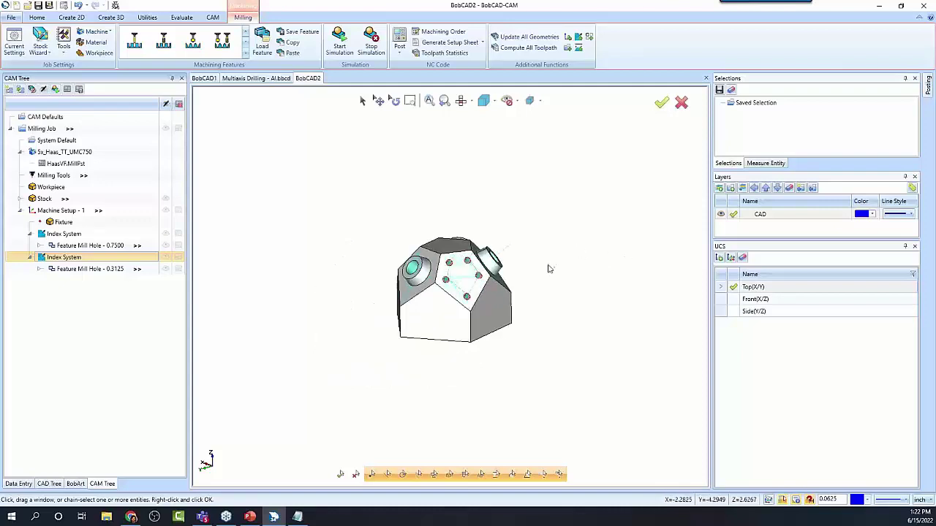
scroll(549, 267, "up", 2)
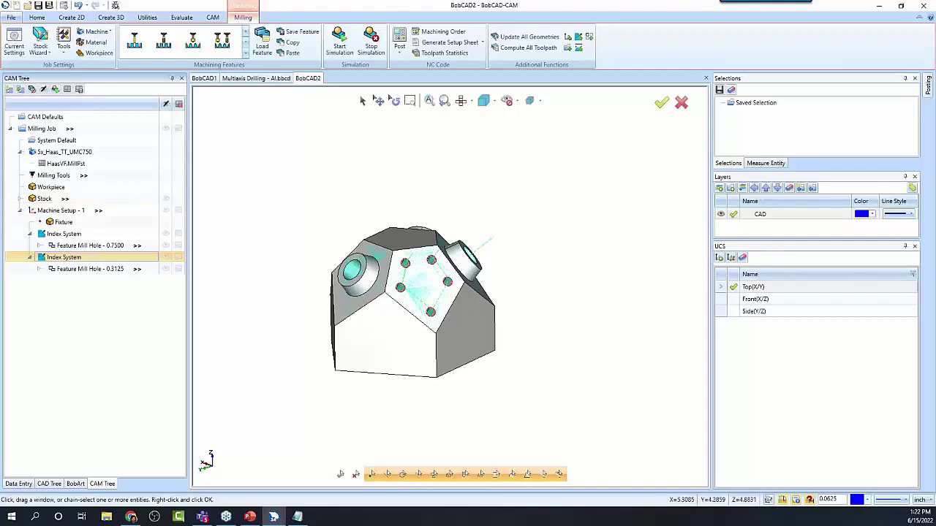
left_click(20, 210)
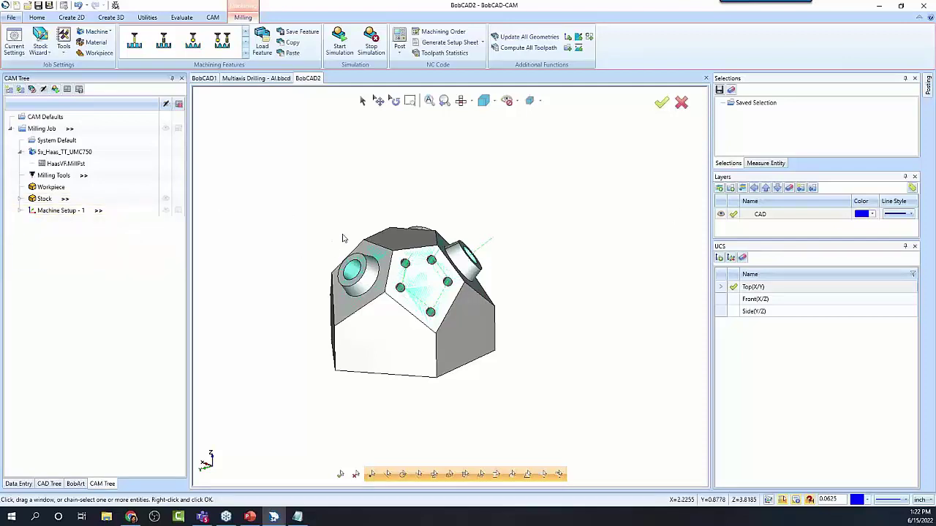
Step: Blank the toolpath of Machine Setup - 1 and add a second machine setup to the milling job
left_click(161, 211)
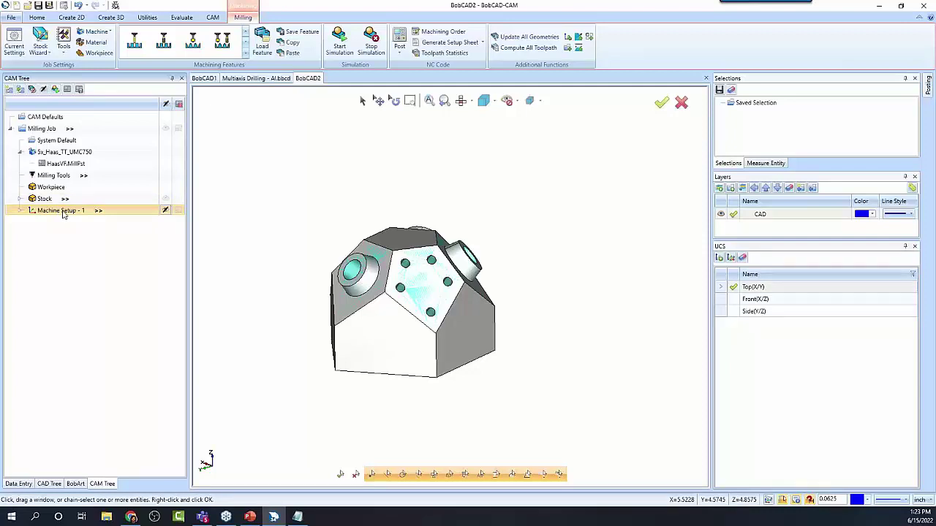
right_click(64, 212)
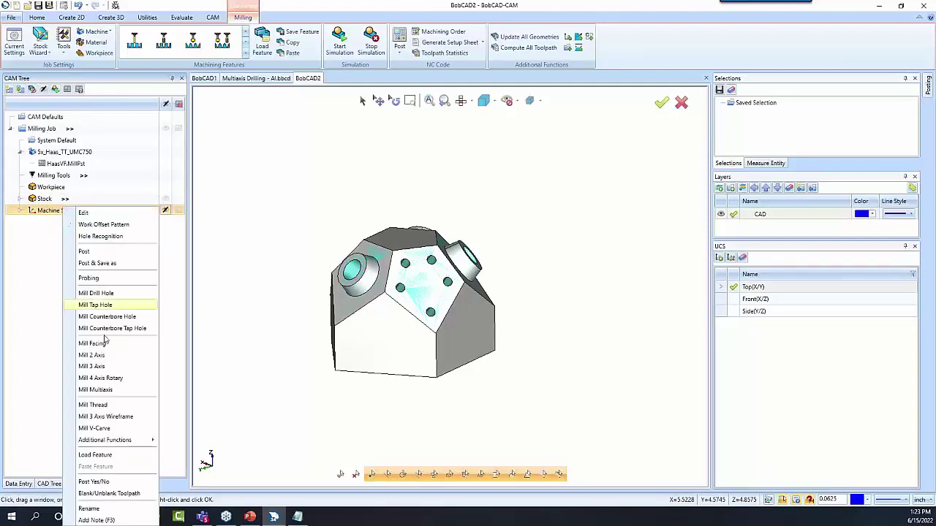
mouse_move(146, 440)
left_click(190, 386)
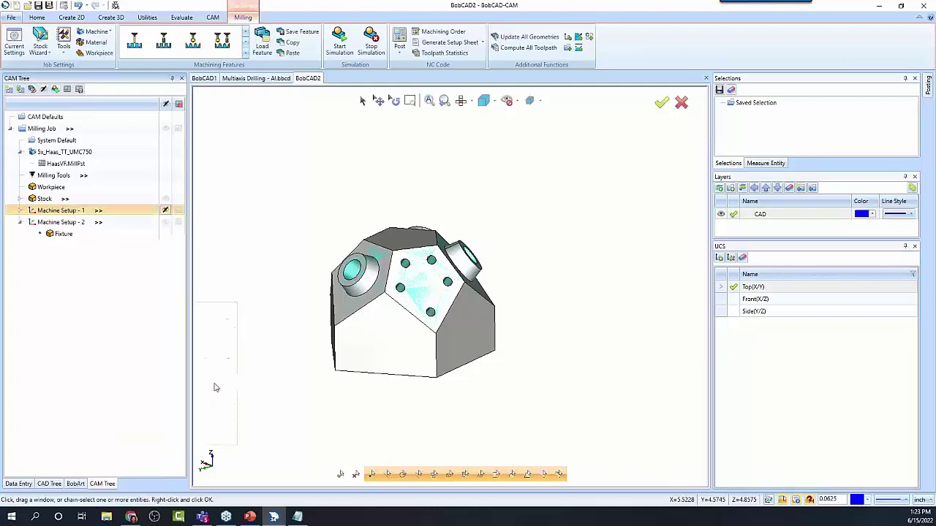
Step: Edit Machine Setup - 2 and set its work offset Z value to 4.0000
left_click(71, 223)
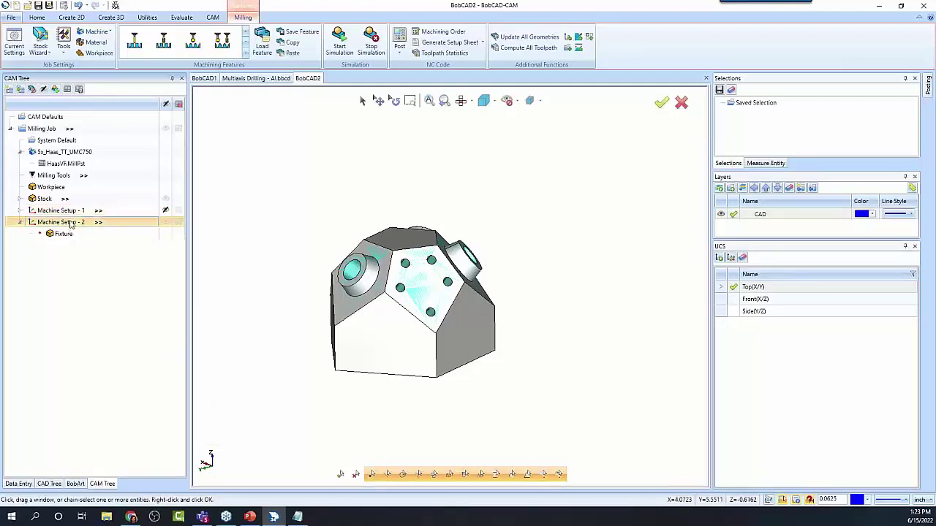
right_click(71, 223)
left_click(86, 211)
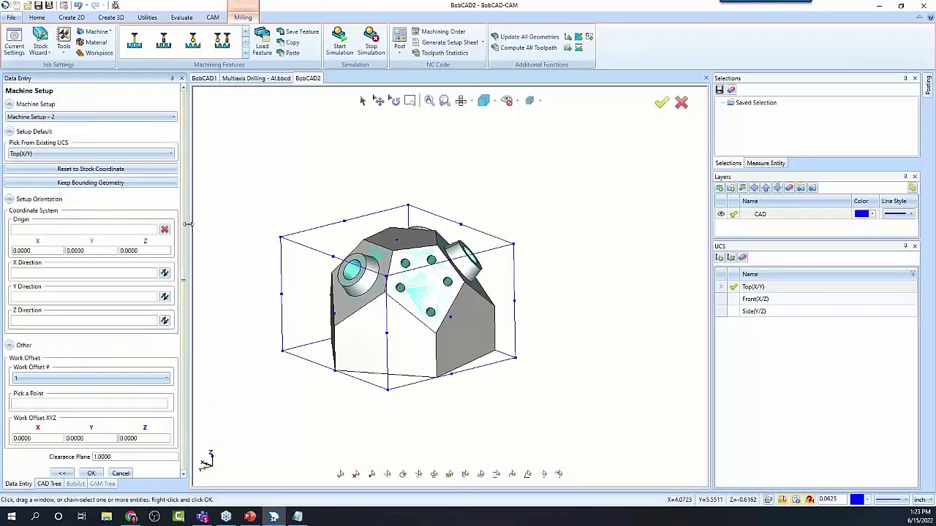
left_click(125, 437)
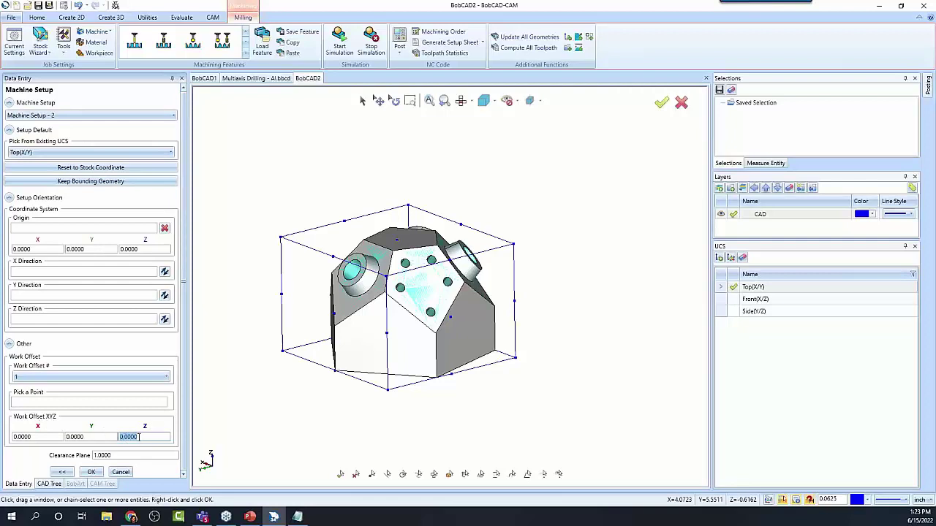
left_click(145, 437)
double_click(136, 436)
type("4")
key("Tab")
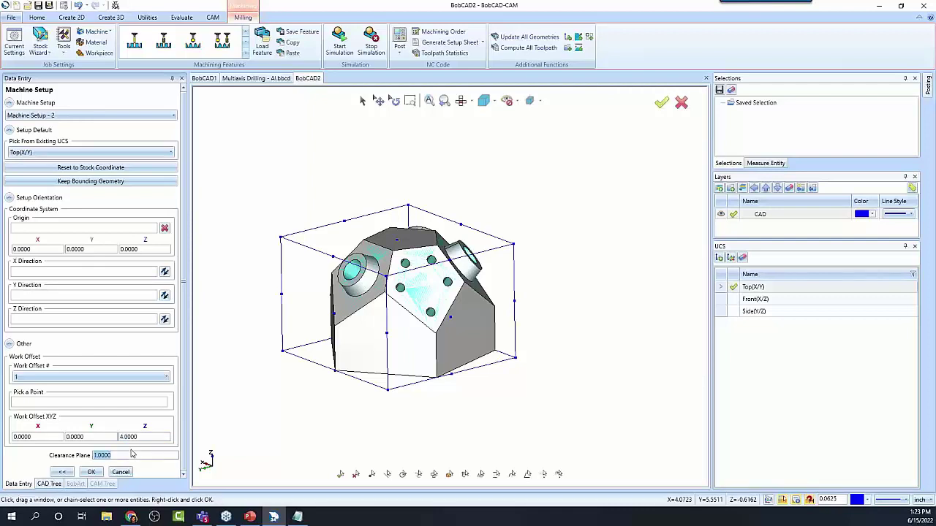
left_click(91, 472)
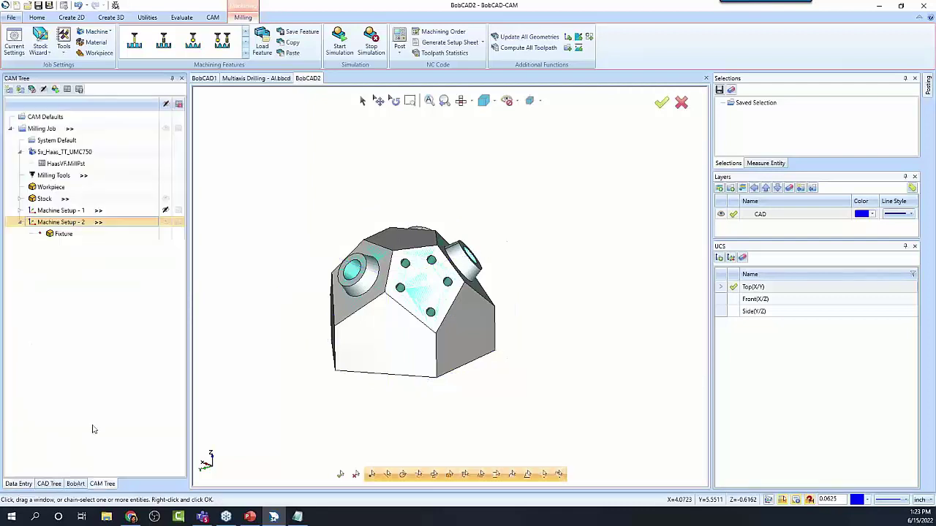
Step: Set the work offset number of Machine Setup - 2 to 2 and collapse the setup
double_click(67, 223)
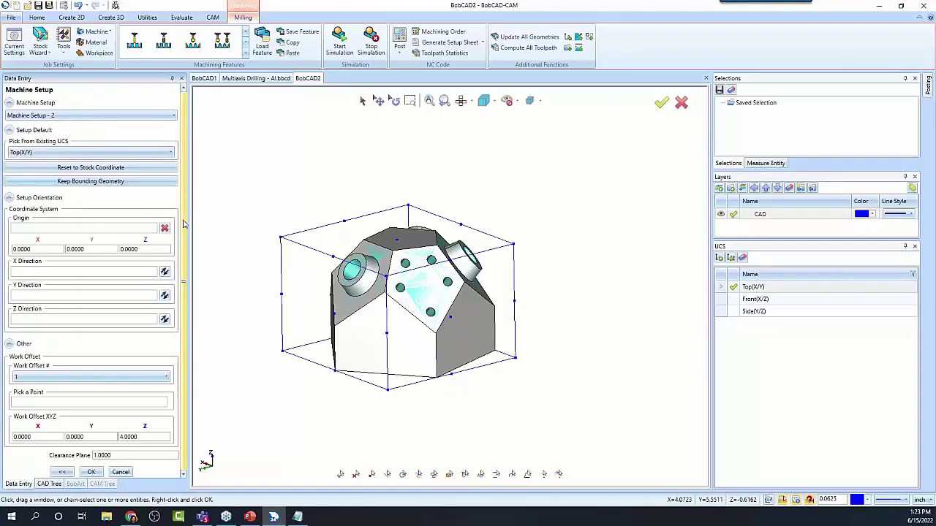
left_click(44, 378)
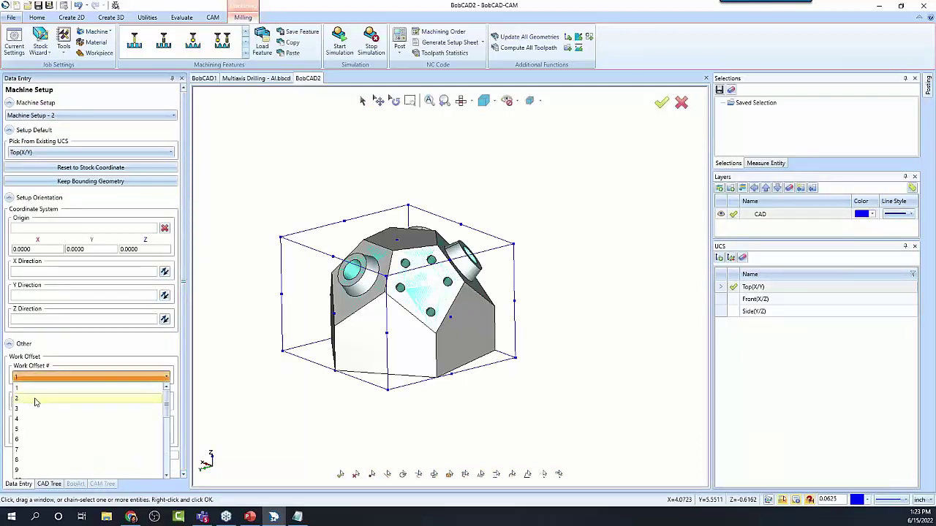
left_click(35, 399)
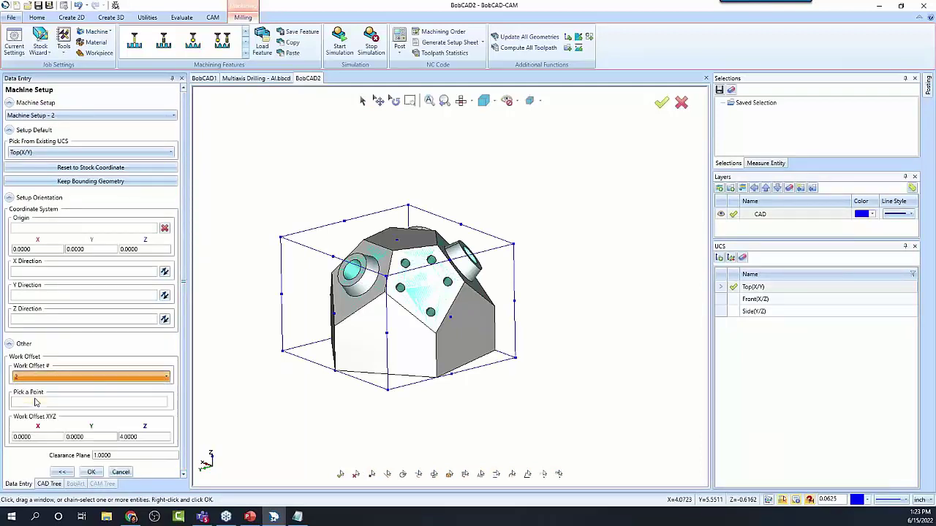
left_click(91, 472)
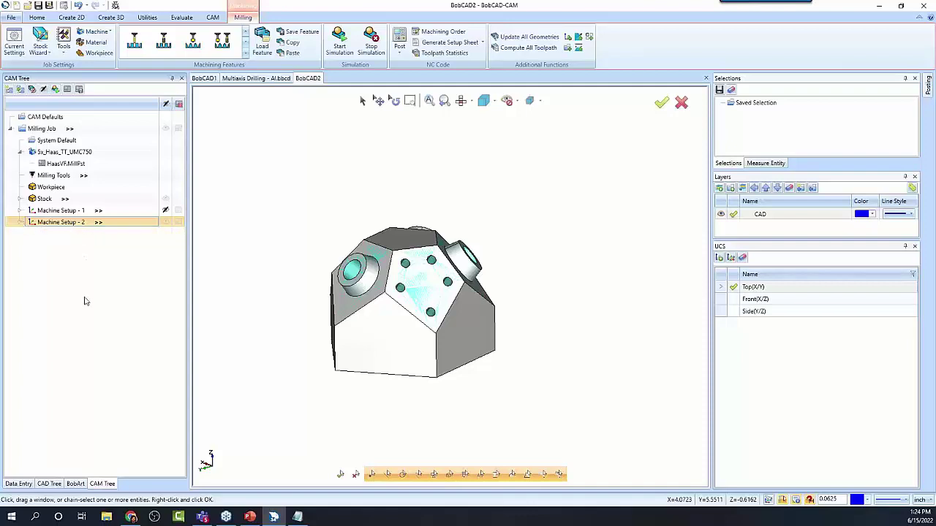
left_click(66, 211)
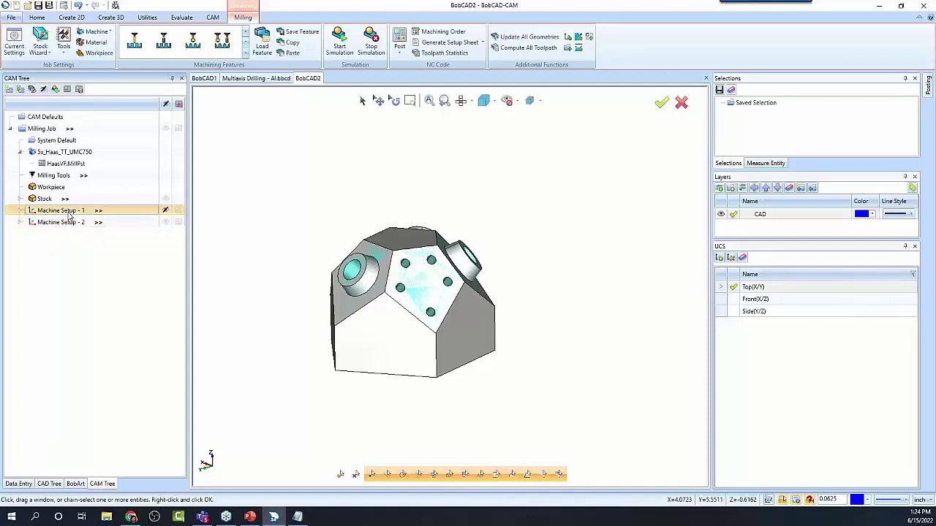
left_click(70, 223)
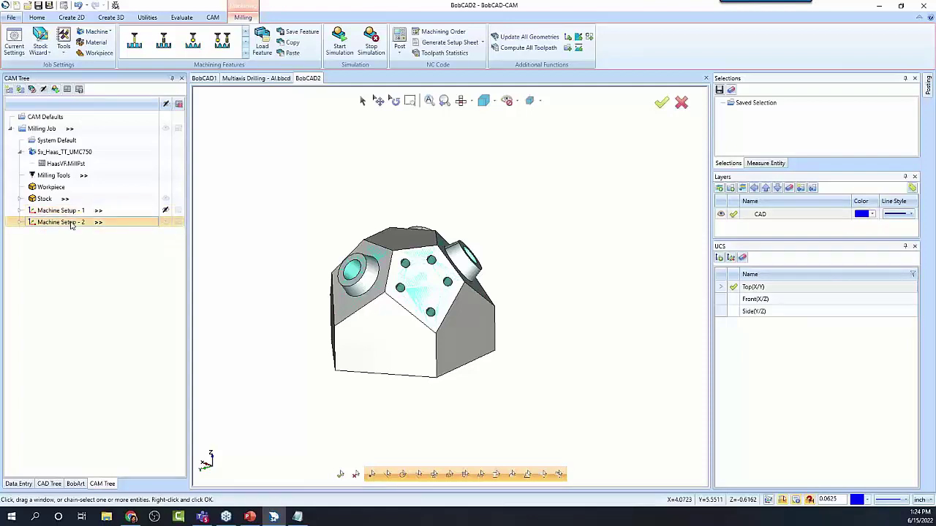
left_click(76, 211)
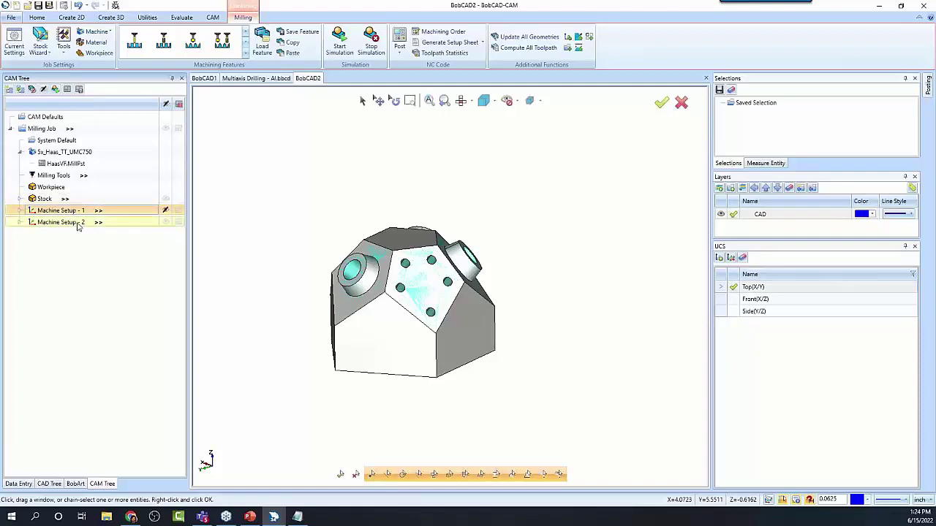
left_click(78, 224)
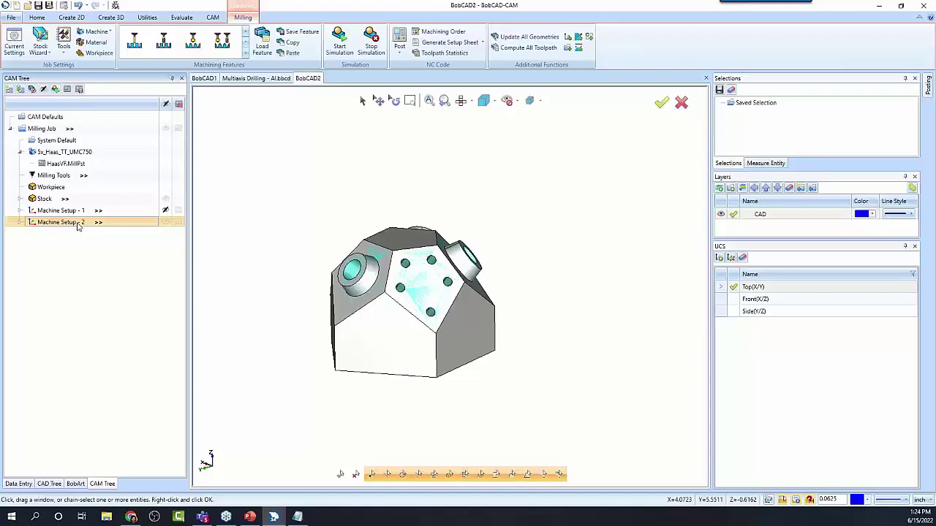
Step: Copy the 0.7500 mill hole feature from Machine Setup - 1 into Machine Setup - 2, accepting the update to that setup's work offset
left_click(20, 212)
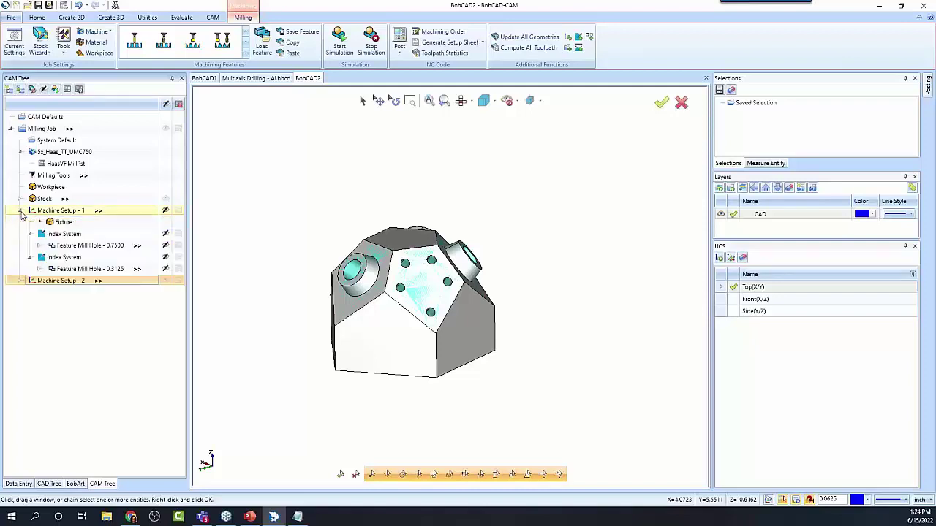
right_click(95, 247)
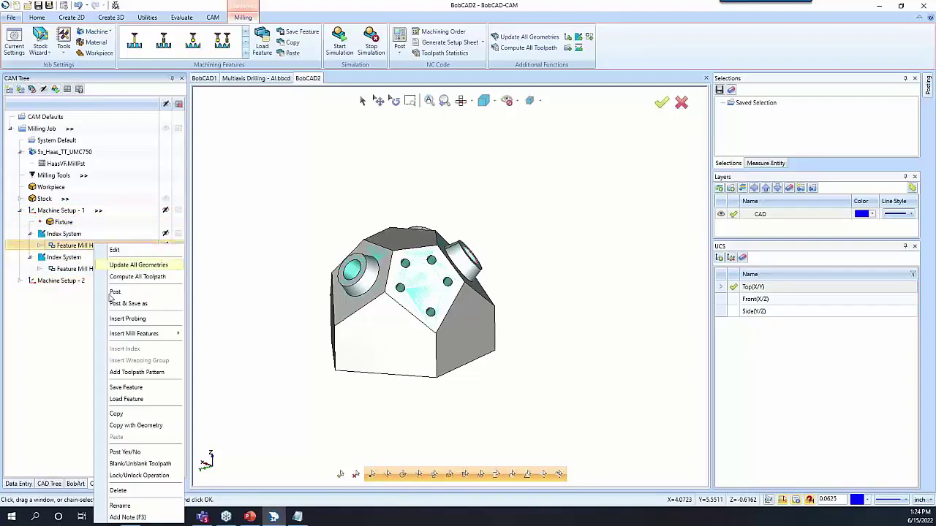
left_click(124, 413)
right_click(70, 281)
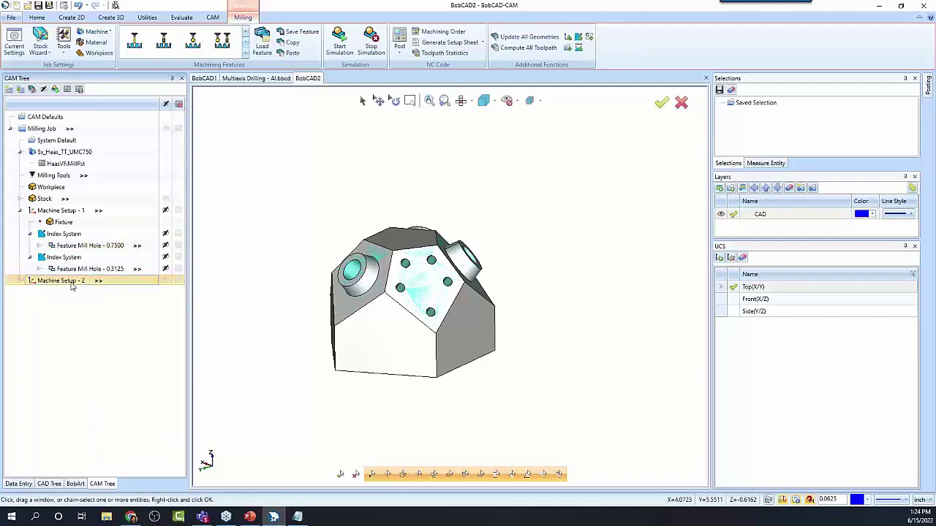
left_click(103, 261)
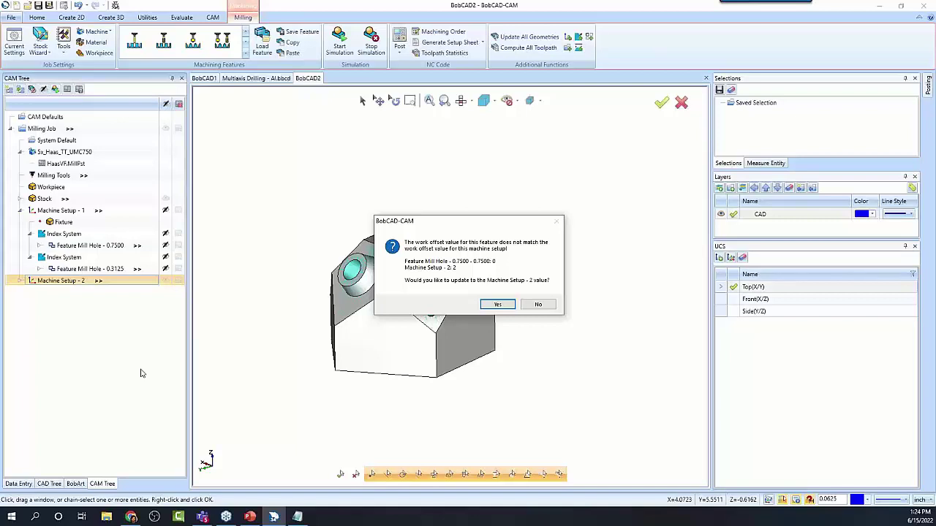
left_click(497, 305)
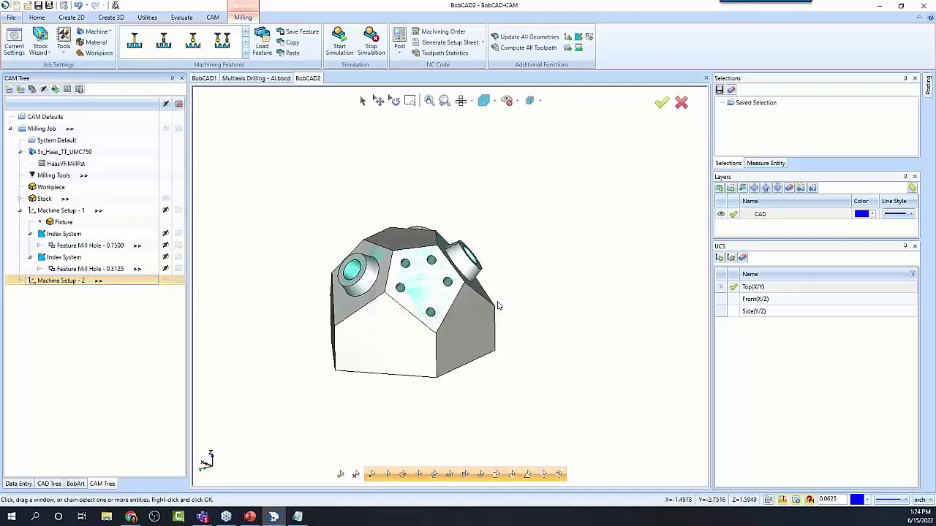
Step: Check the strategy, sequence, multiaxis post and posting work offset settings of the copied 0.7500 hole feature in Machine Setup - 2
left_click(20, 281)
double_click(76, 304)
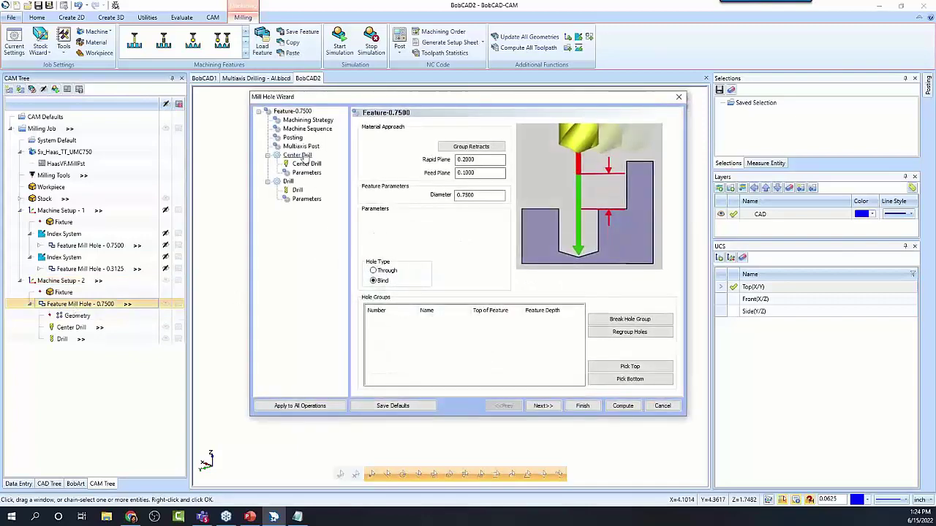
left_click(300, 147)
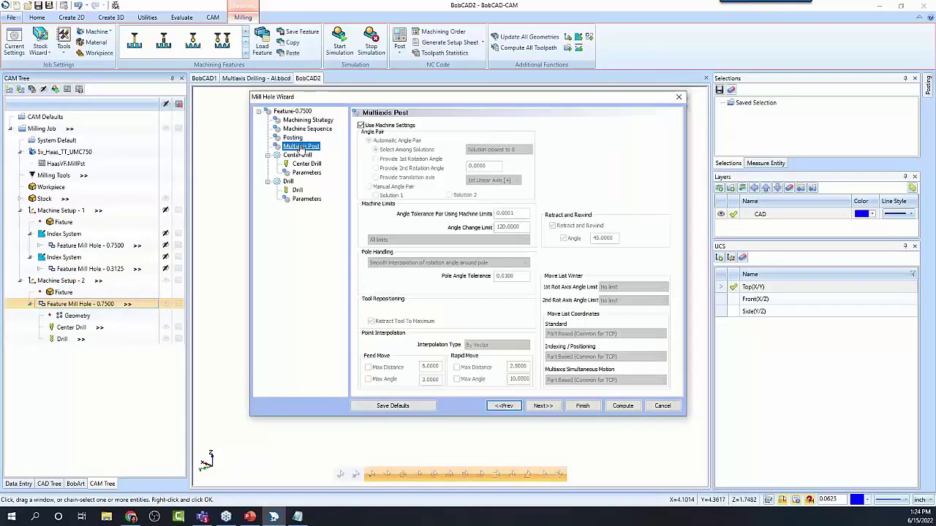
left_click(292, 111)
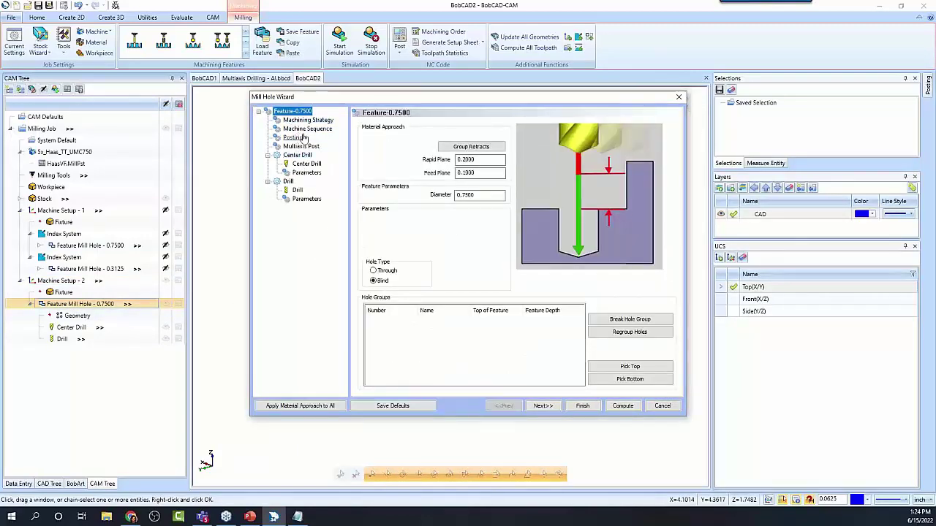
left_click(307, 120)
left_click(307, 130)
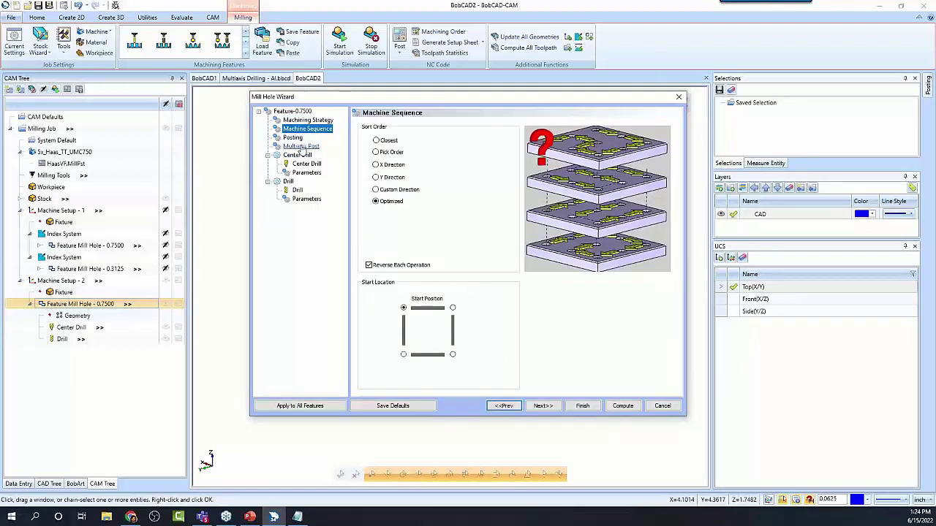
left_click(292, 138)
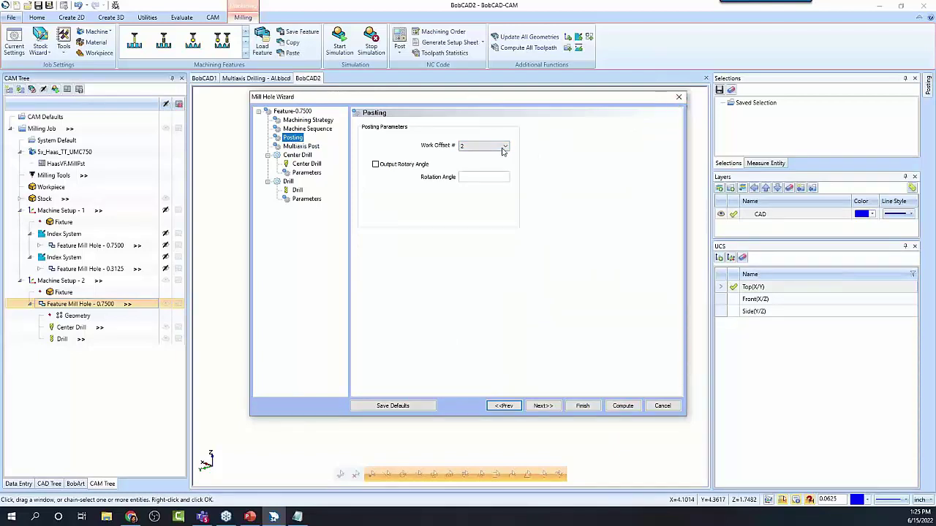
left_click(679, 98)
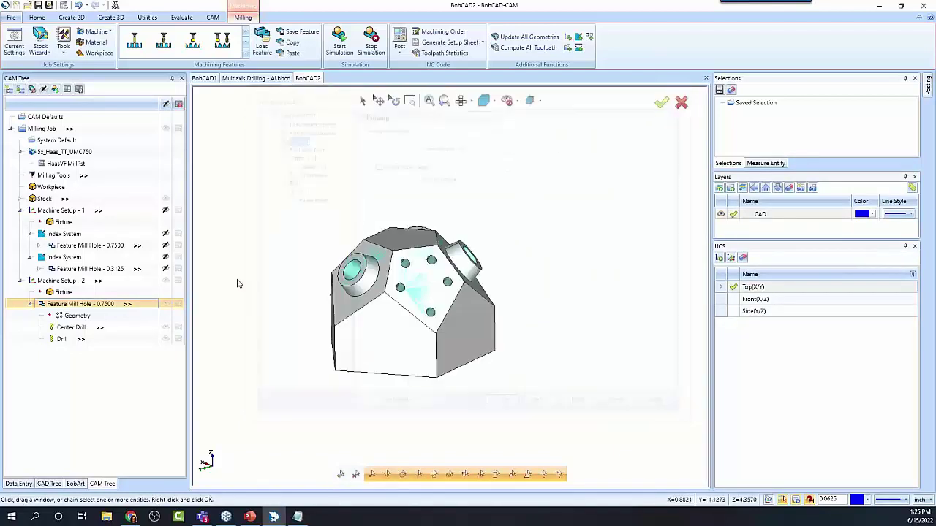
Step: Change the work offset number of Machine Setup - 2 to 3 and decline updating the work offsets of its features
left_click(75, 285)
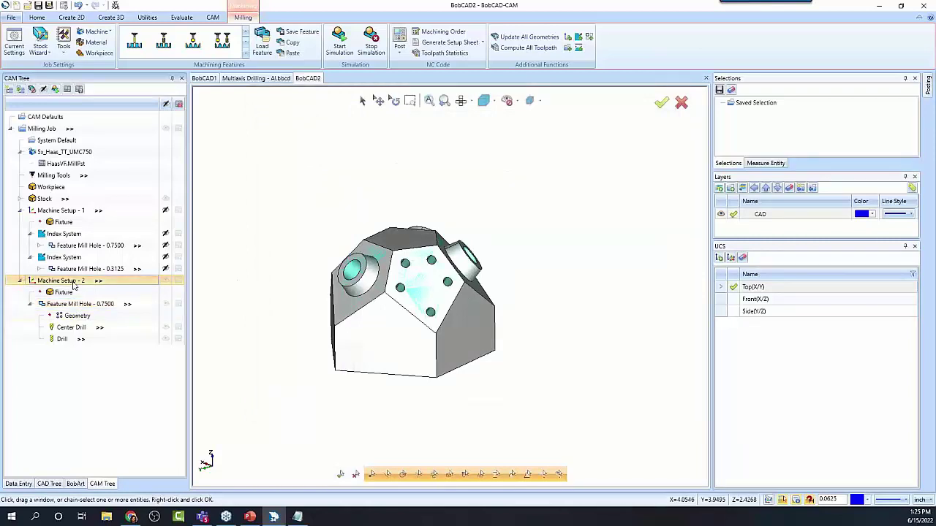
right_click(73, 286)
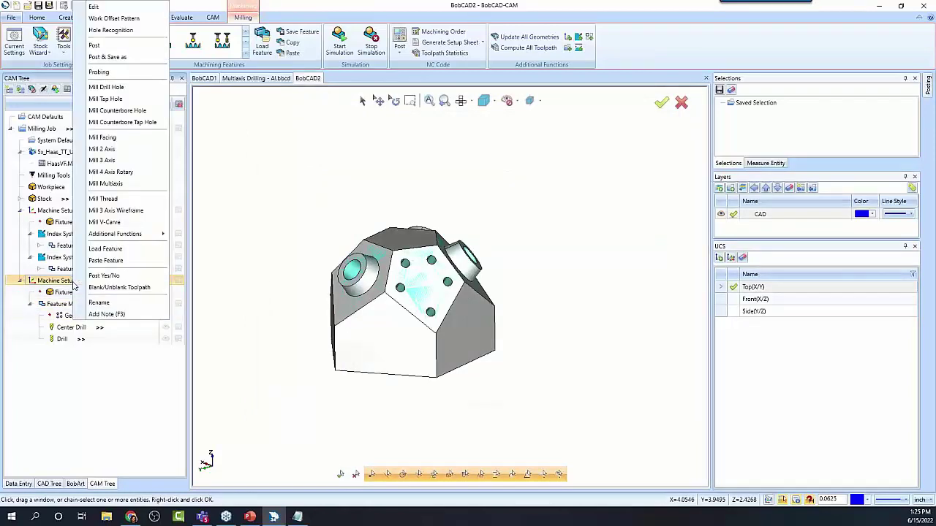
left_click(94, 7)
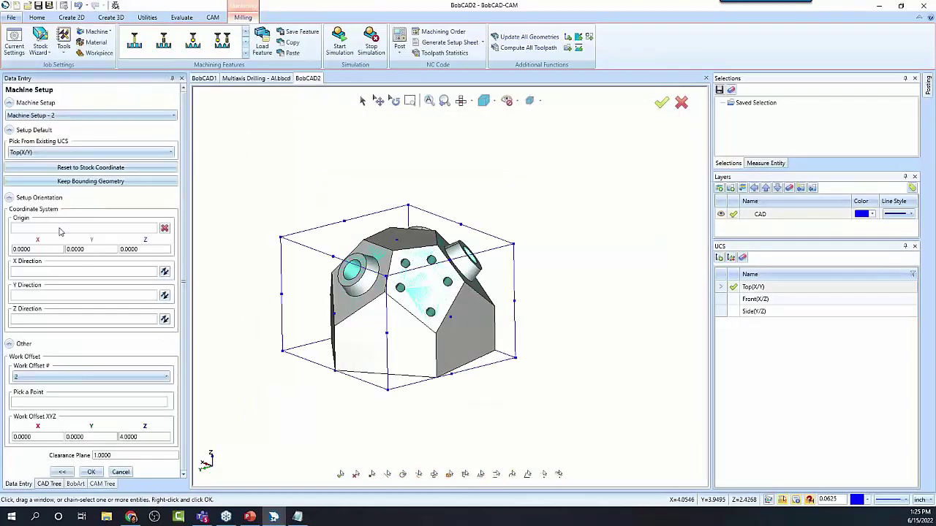
left_click(52, 375)
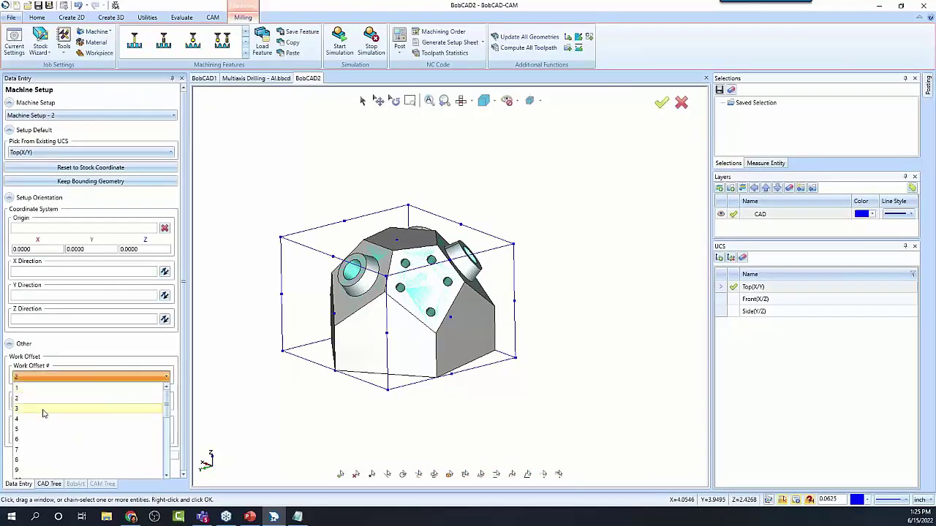
left_click(43, 409)
left_click(91, 473)
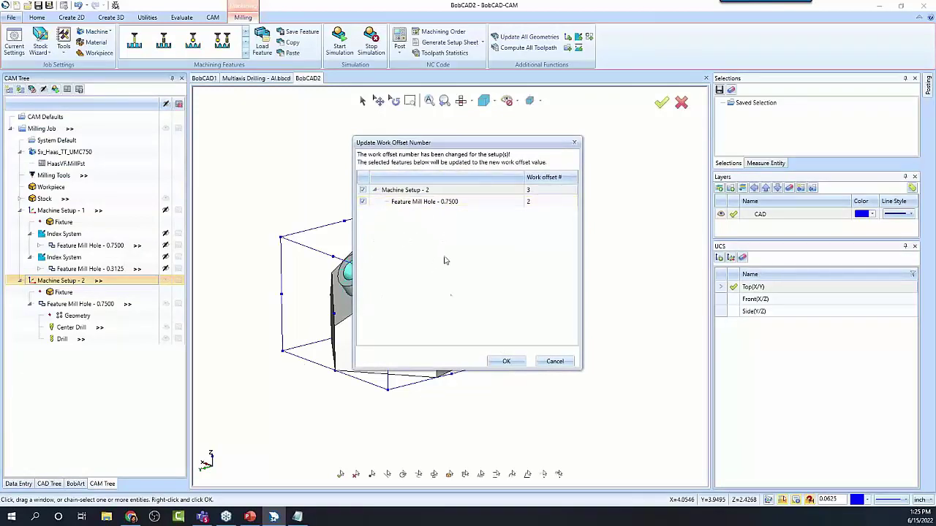
left_click(554, 366)
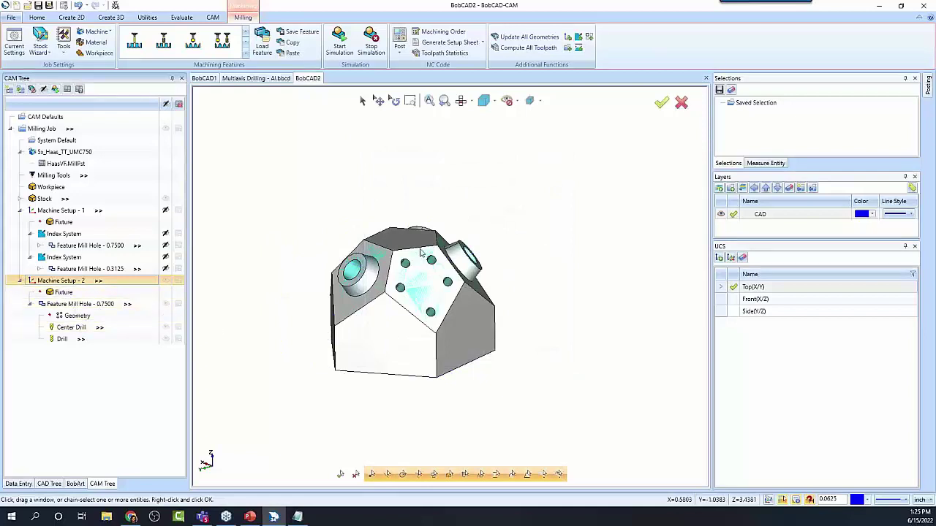
Step: Delete the copied 0.7500 mill hole feature from Machine Setup - 2 and collapse Machine Setup - 1
left_click(83, 304)
key("Delete")
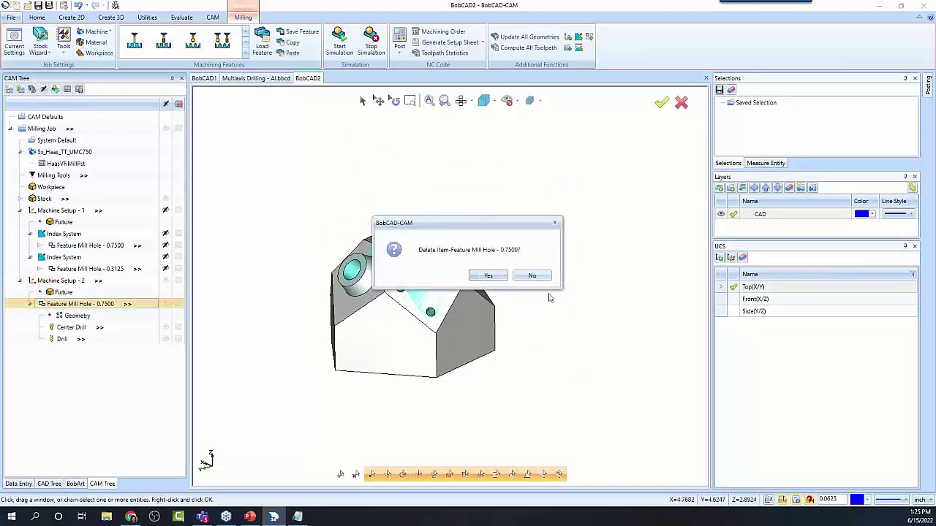
left_click(486, 280)
scroll(509, 197, "up", 2)
scroll(501, 212, "up", 1)
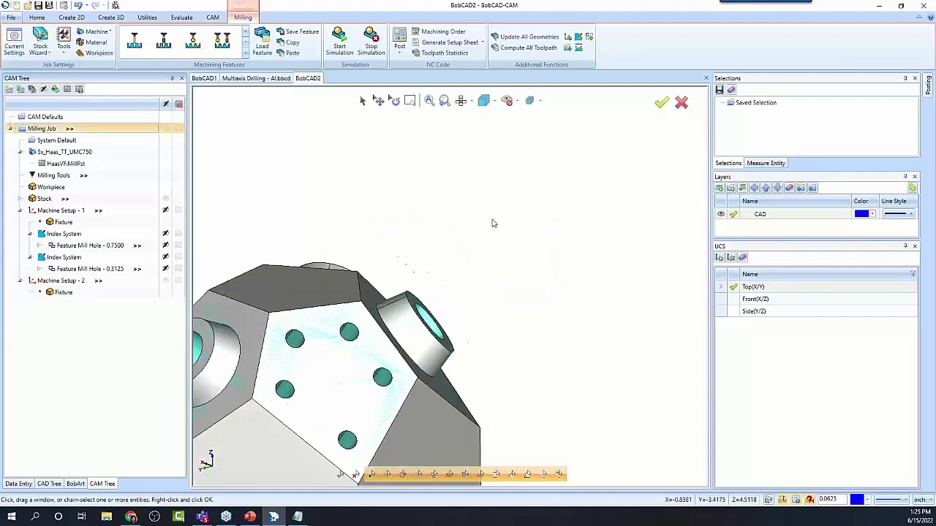
scroll(493, 224, "down", 3)
left_click(64, 282)
left_click(22, 211)
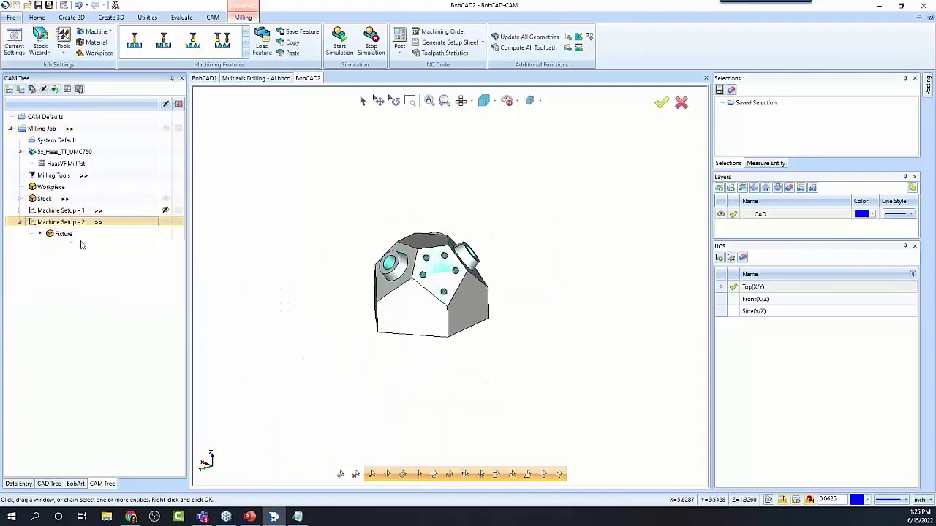
Step: Review the work offset number and work offset XYZ values of Machine Setup - 2
double_click(67, 222)
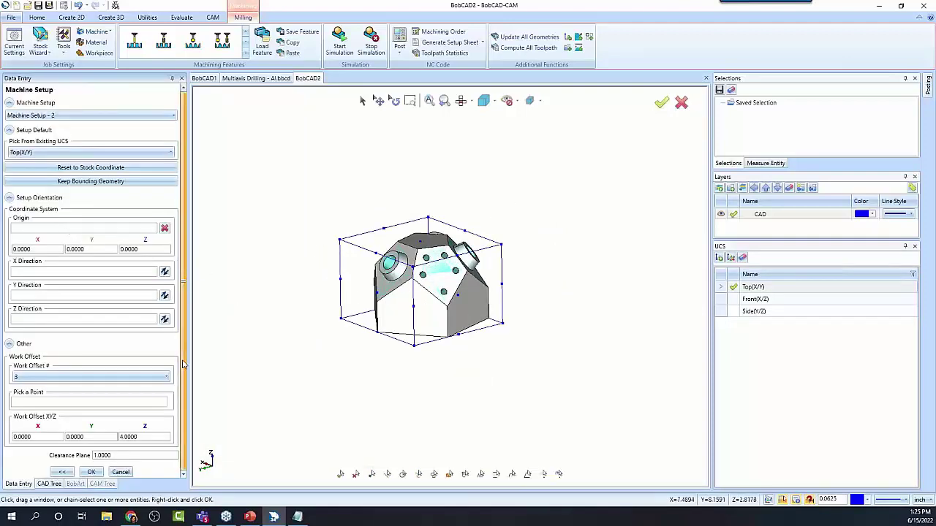
left_click(150, 440)
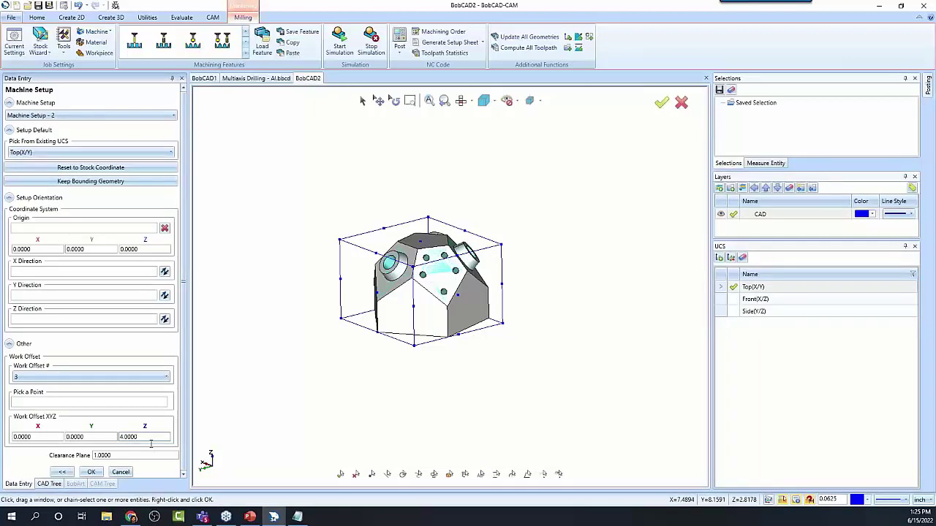
left_click(91, 471)
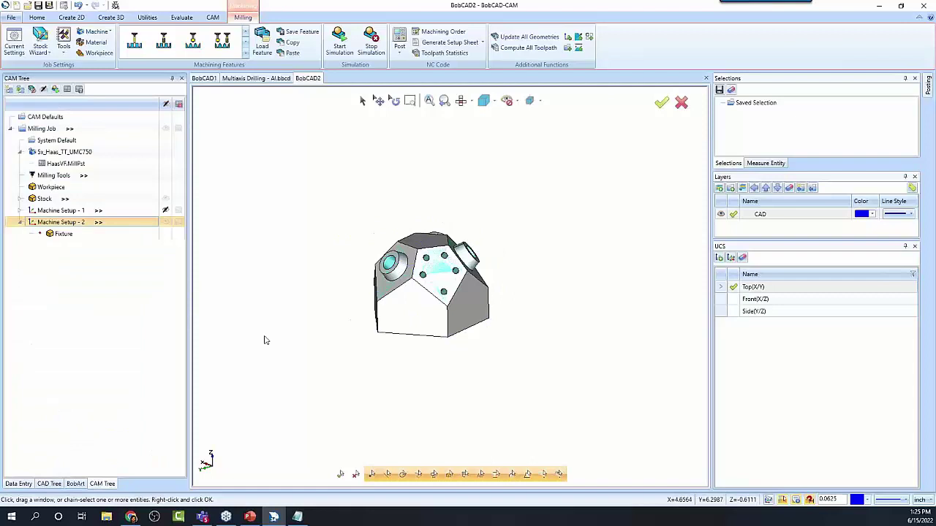
Step: Try to run hole recognition on the whole solid in Machine Setup - 2 without any index systems defined
right_click(67, 225)
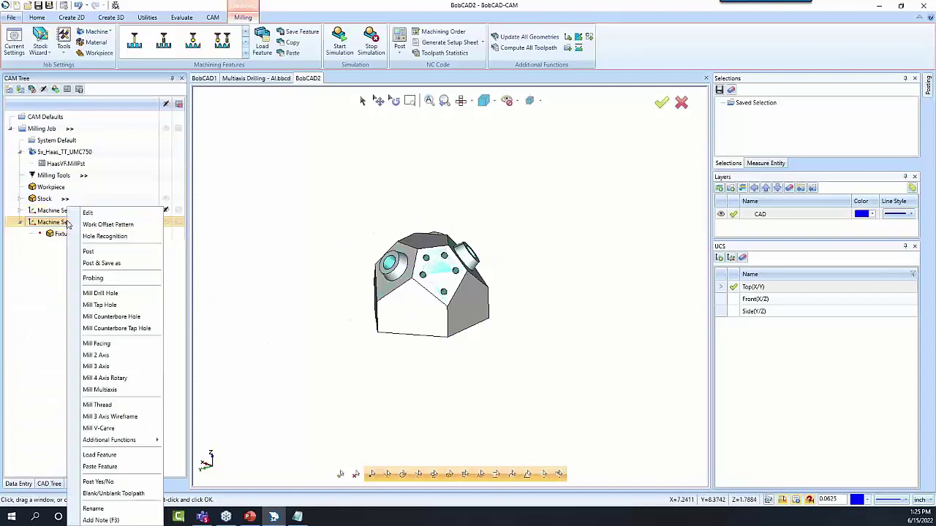
left_click(131, 238)
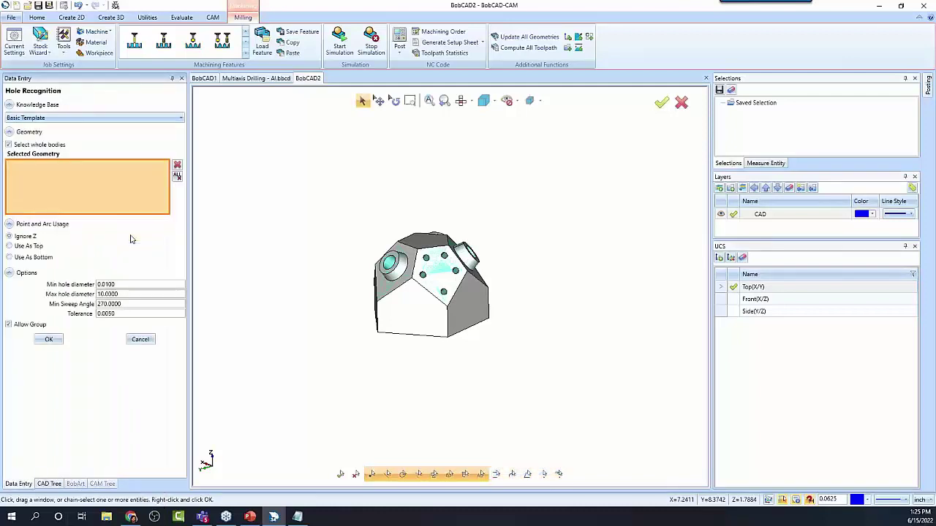
left_click(411, 244)
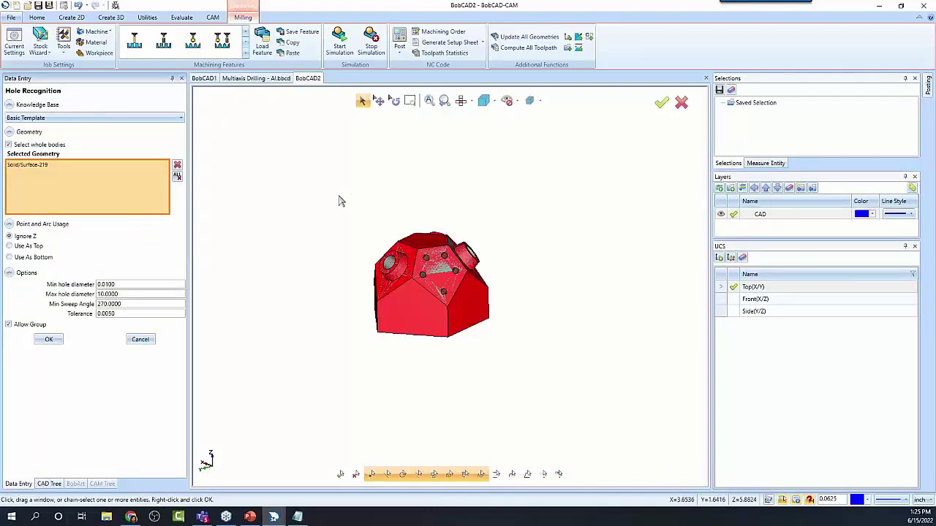
left_click(49, 340)
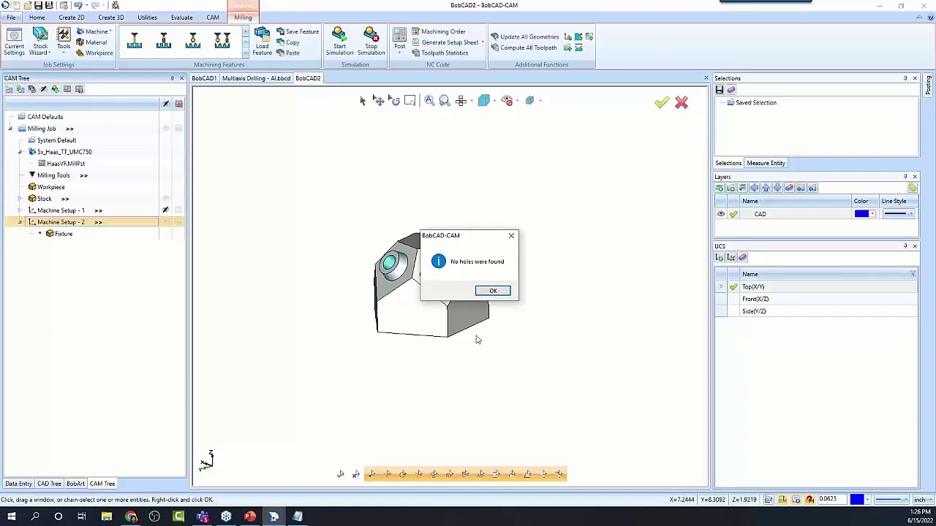
left_click(493, 292)
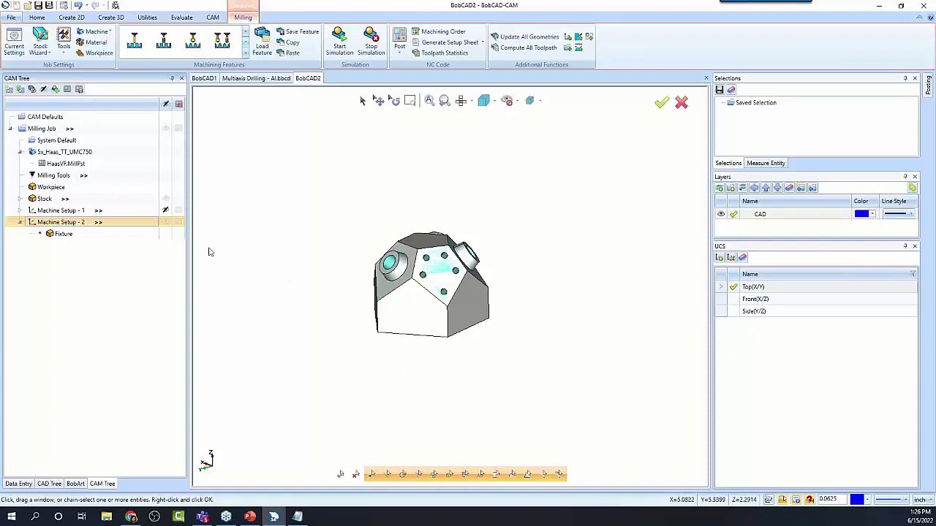
Step: Add an index system to Machine Setup - 2 using the flat face with the five small holes
right_click(52, 228)
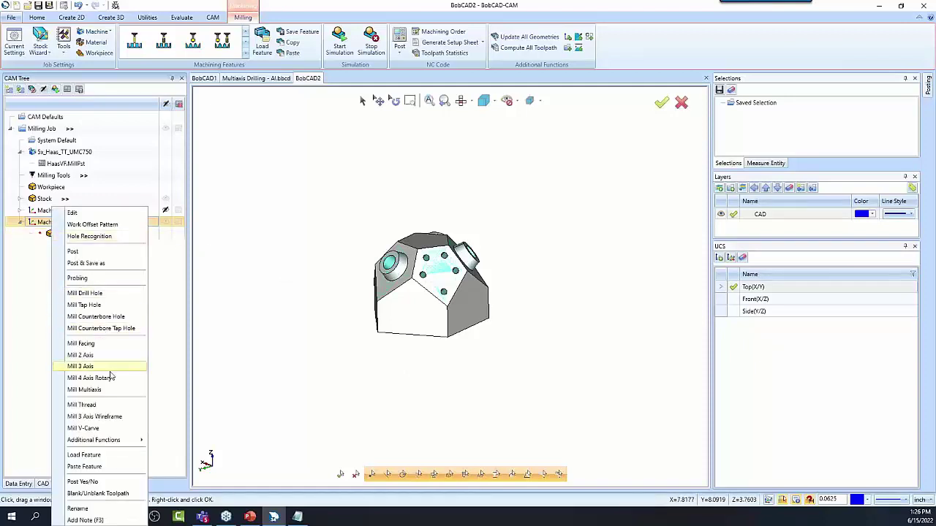
mouse_move(116, 439)
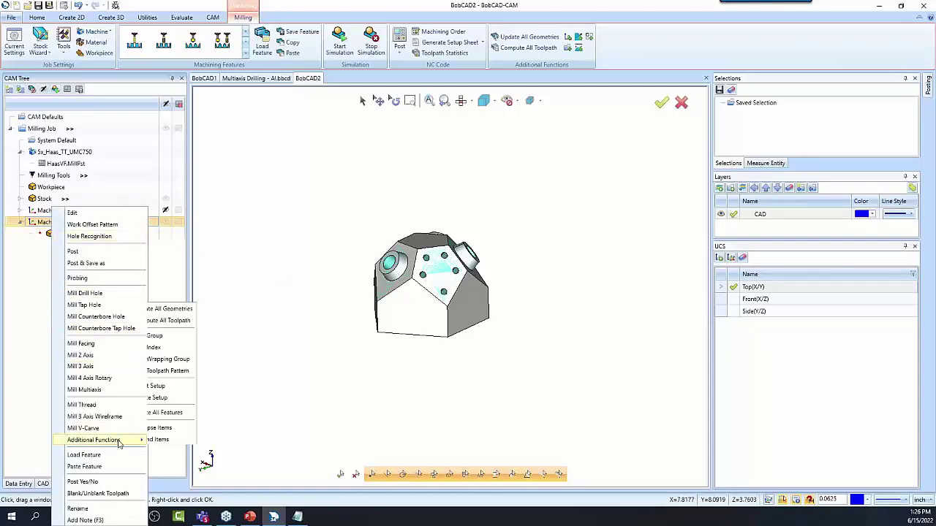
left_click(202, 348)
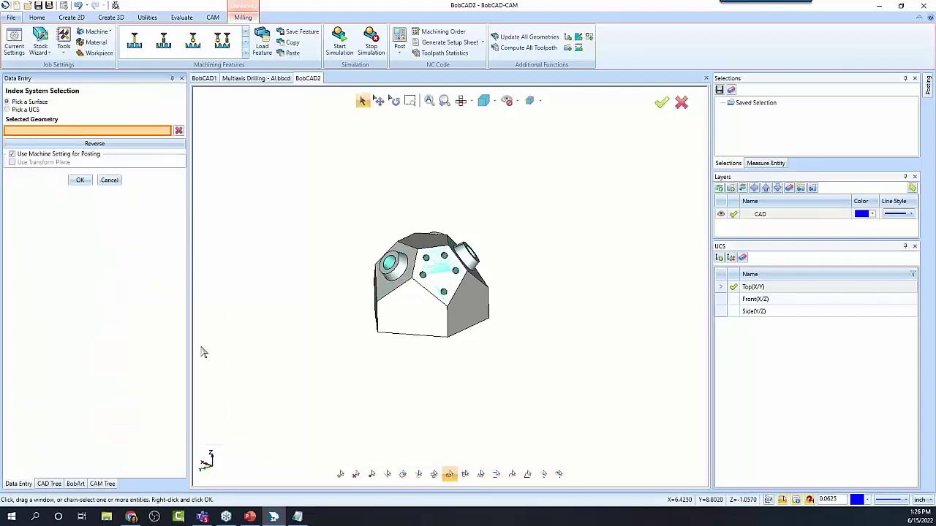
left_click(439, 266)
left_click(79, 182)
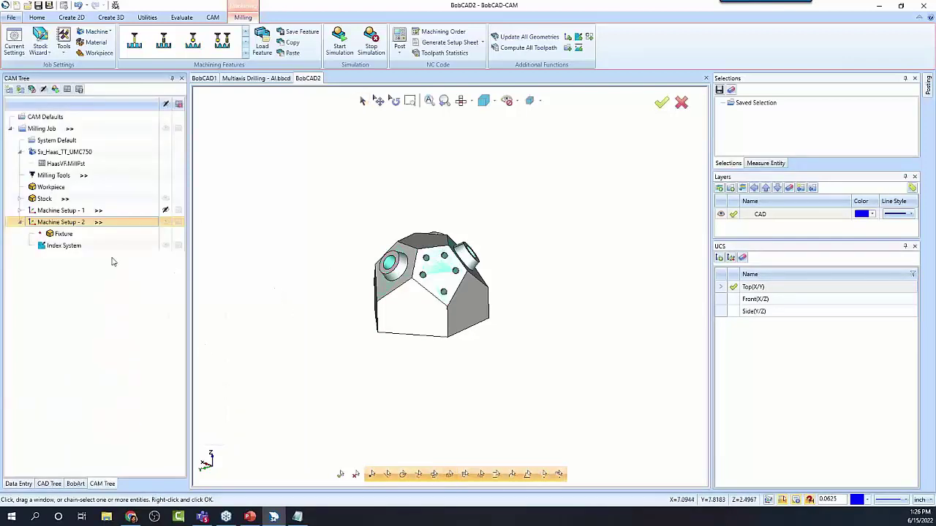
Step: Add another index system to Machine Setup - 2 from a face at the boss right of the five-hole face
right_click(81, 223)
mouse_move(132, 439)
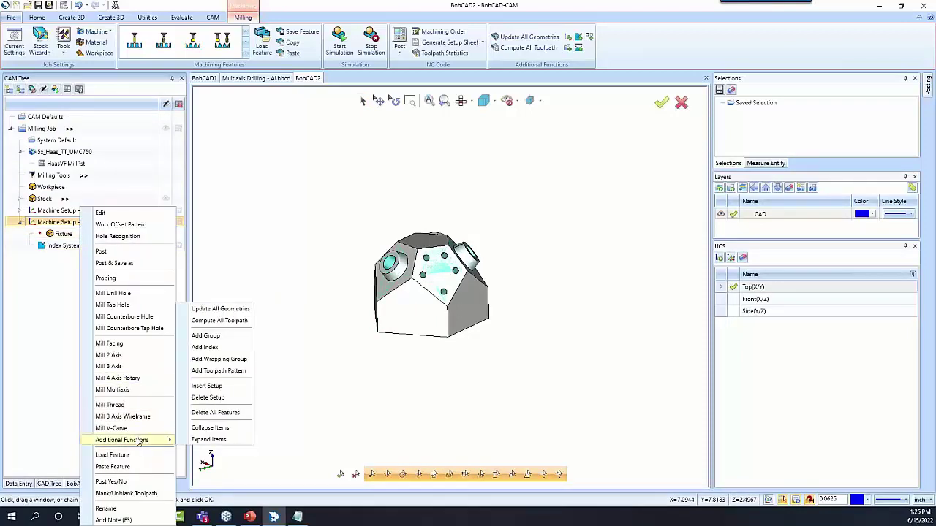
left_click(222, 350)
middle_click_drag(548, 348, 499, 358)
left_click(465, 283)
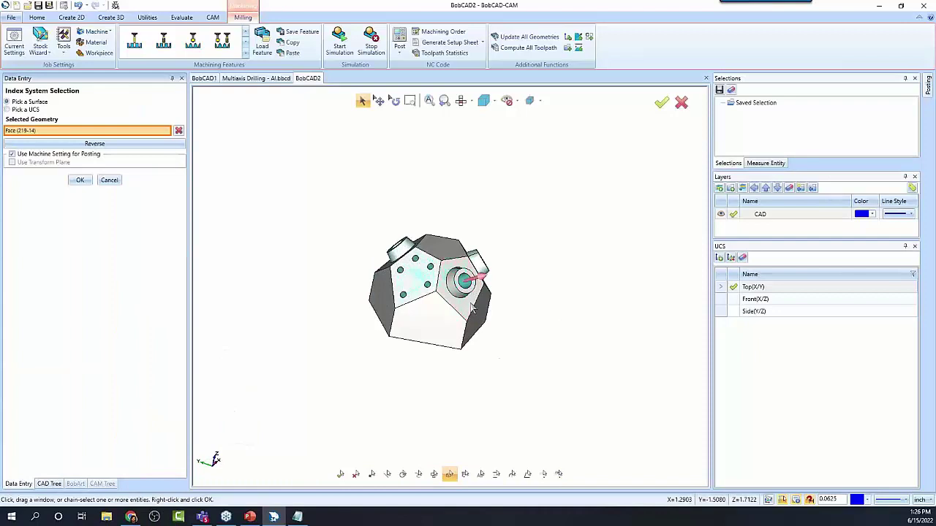
left_click(80, 180)
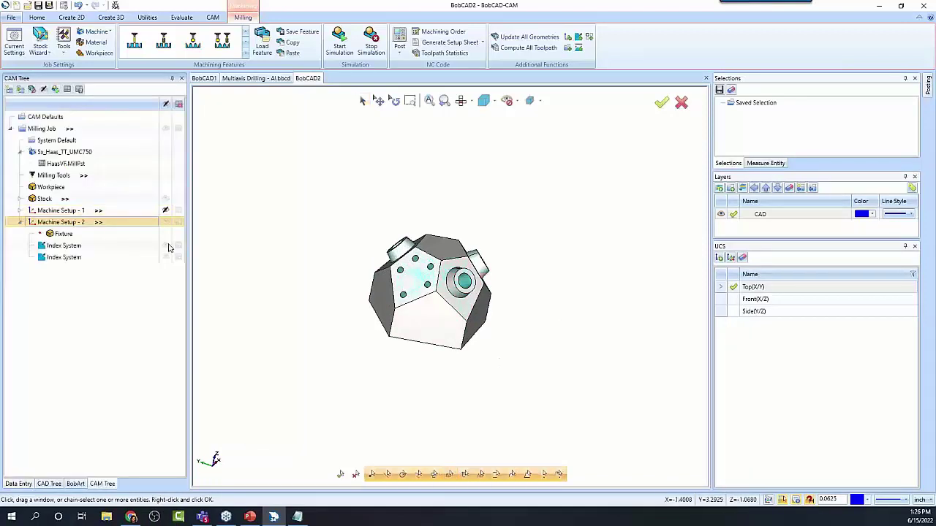
Step: Add a third index system to Machine Setup - 2 from the ring face of the boss left of the five-hole face
right_click(49, 223)
mouse_move(124, 439)
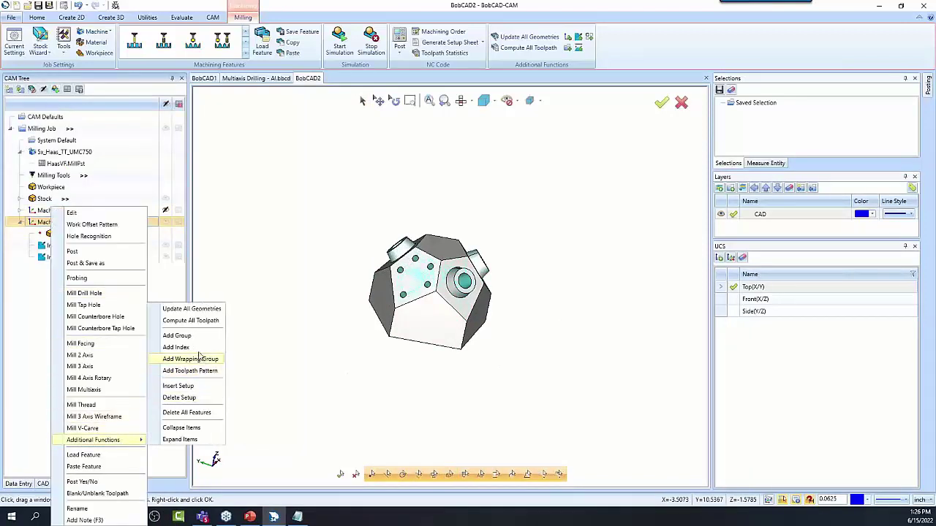
left_click(201, 350)
middle_click_drag(441, 418, 366, 287)
left_click(351, 277)
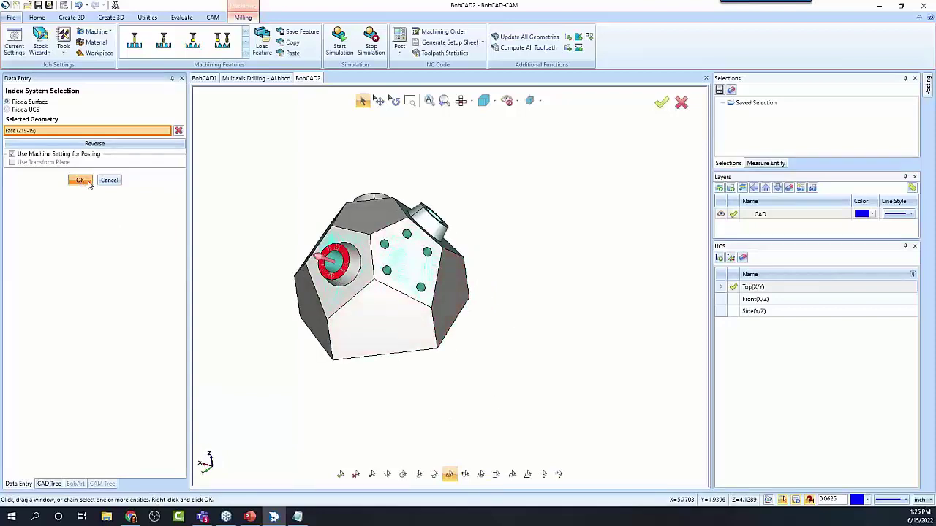
left_click(80, 180)
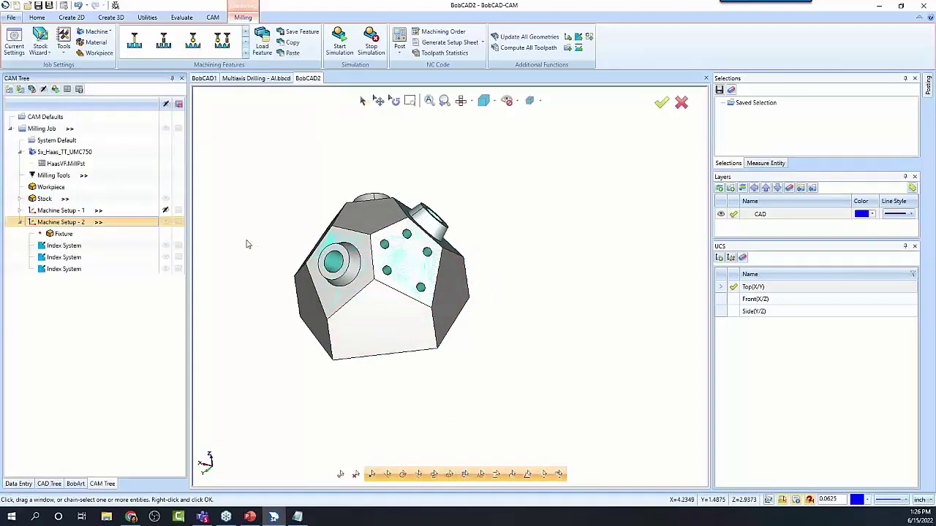
Step: Start hole recognition again for Machine Setup - 2 with its index systems defined
right_click(73, 221)
left_click(102, 236)
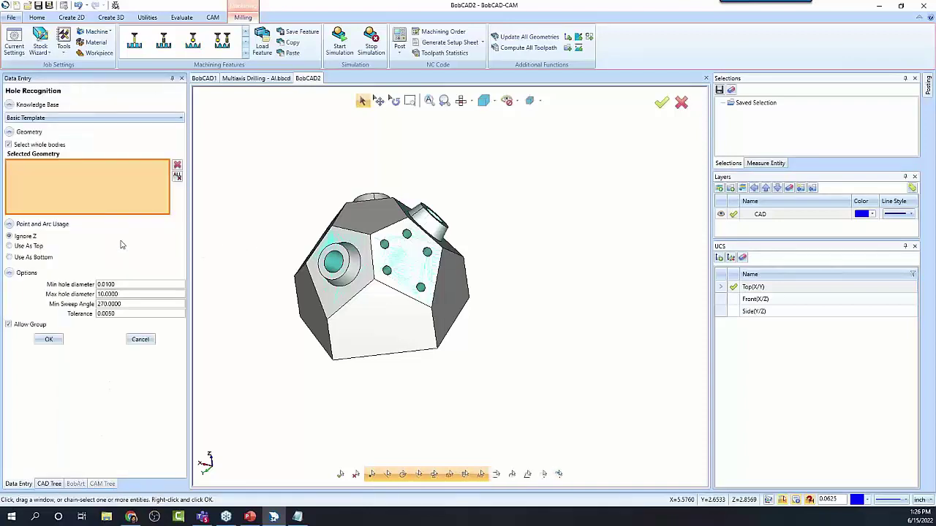
Step: Run hole recognition on the part and review the feature groups under each index system of Machine Setup - 2
left_click(48, 339)
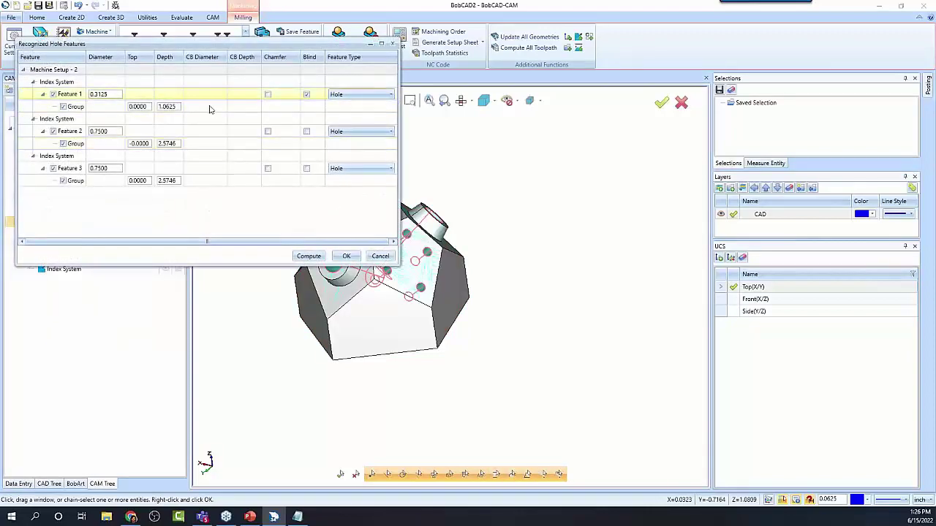
left_click_drag(248, 44, 421, 85)
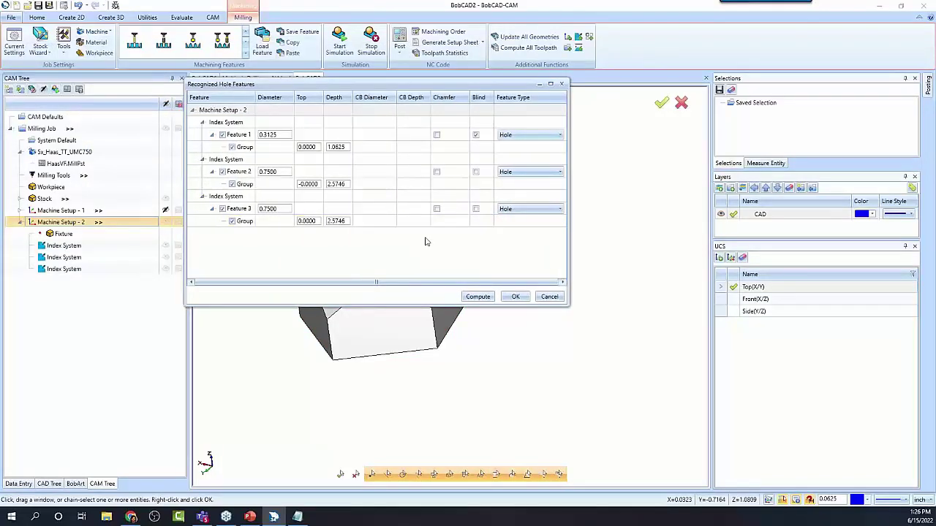
left_click(202, 122)
left_click(202, 134)
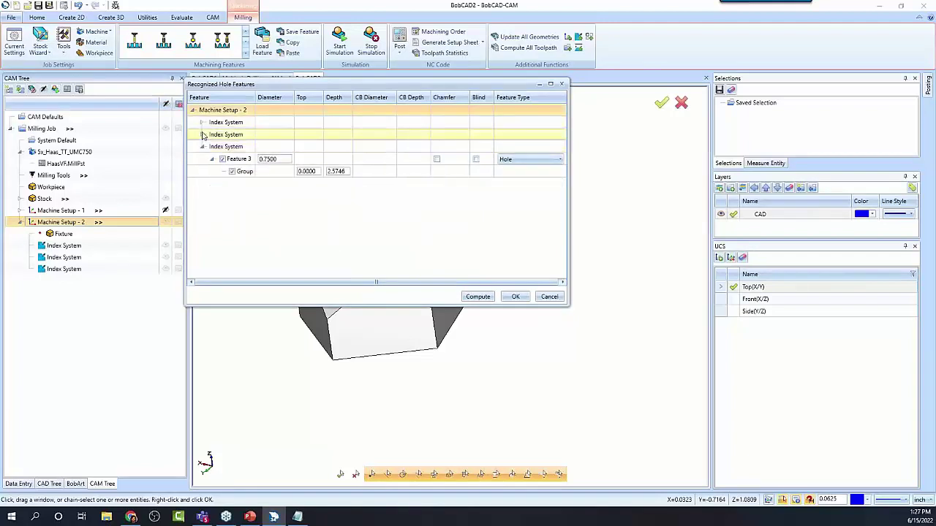
left_click(202, 134)
left_click(202, 123)
left_click(208, 196)
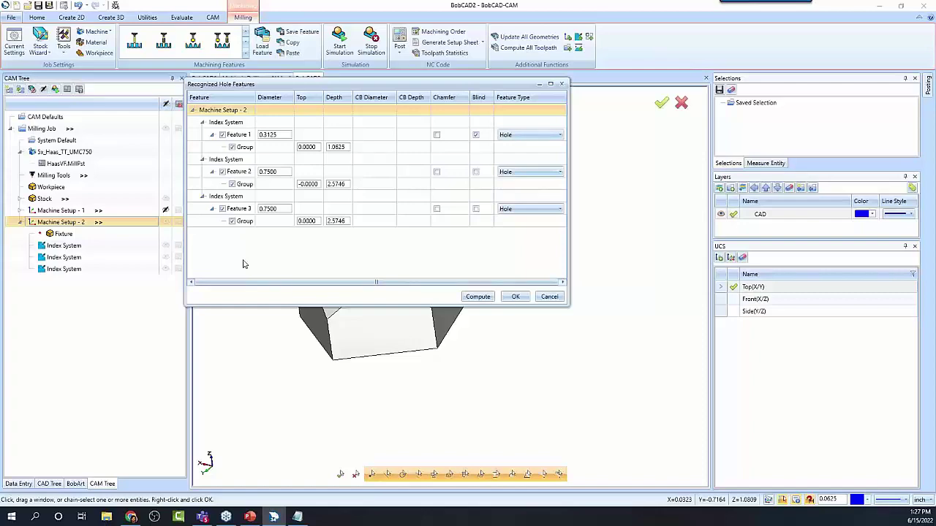
Step: Highlight Feature 1 and Feature 2 on the model to check which holes each recognized feature covers
left_click_drag(428, 87, 710, 117)
left_click(564, 164)
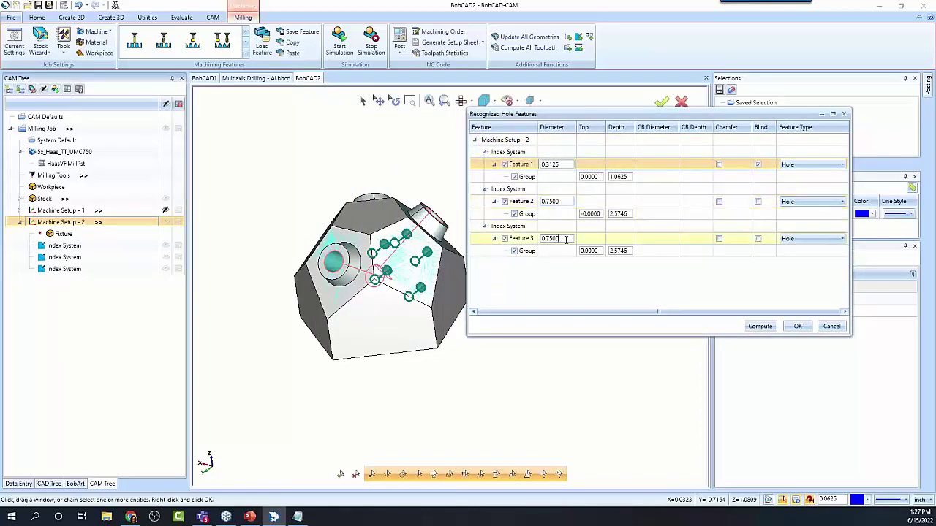
left_click(522, 201)
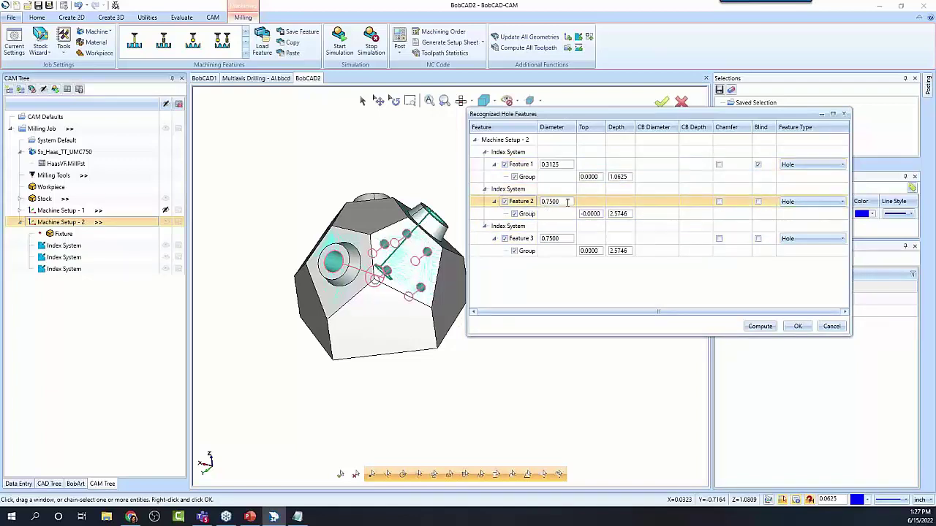
left_click(504, 201)
left_click(504, 238)
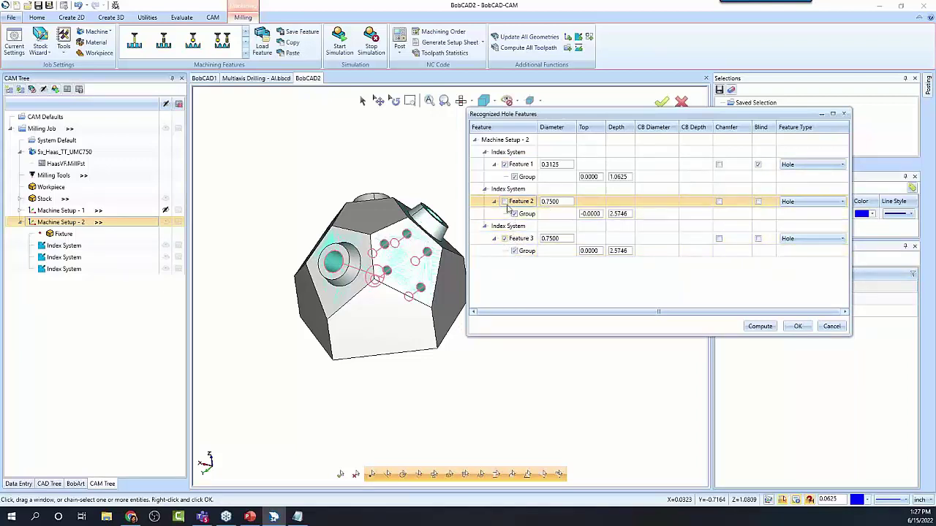
left_click(504, 238)
left_click(505, 201)
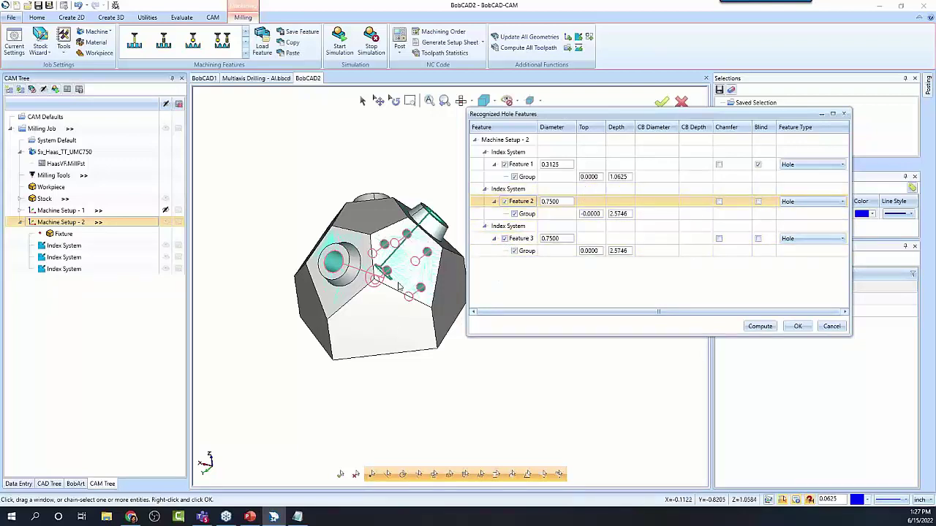
Step: Review the feature type options for Feature 2 and keep it as Hole
middle_click_drag(425, 342, 357, 338)
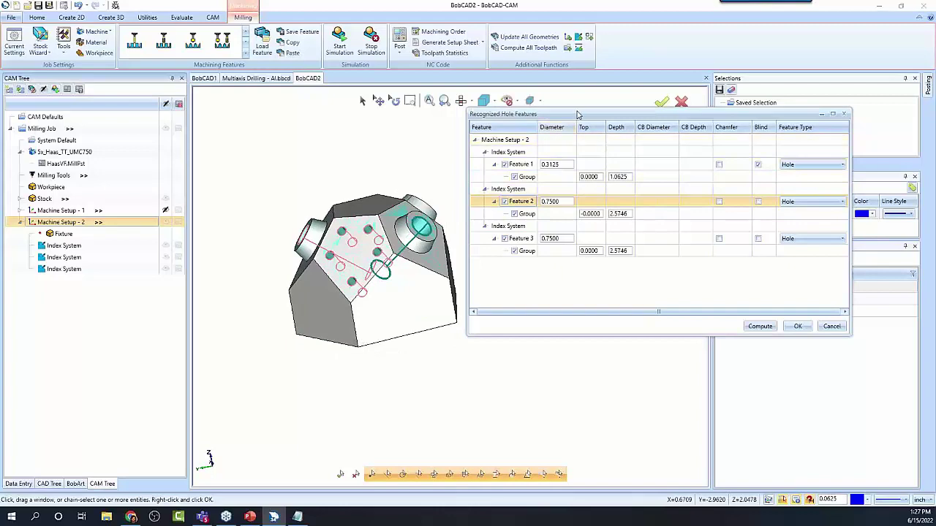
left_click_drag(577, 115, 390, 117)
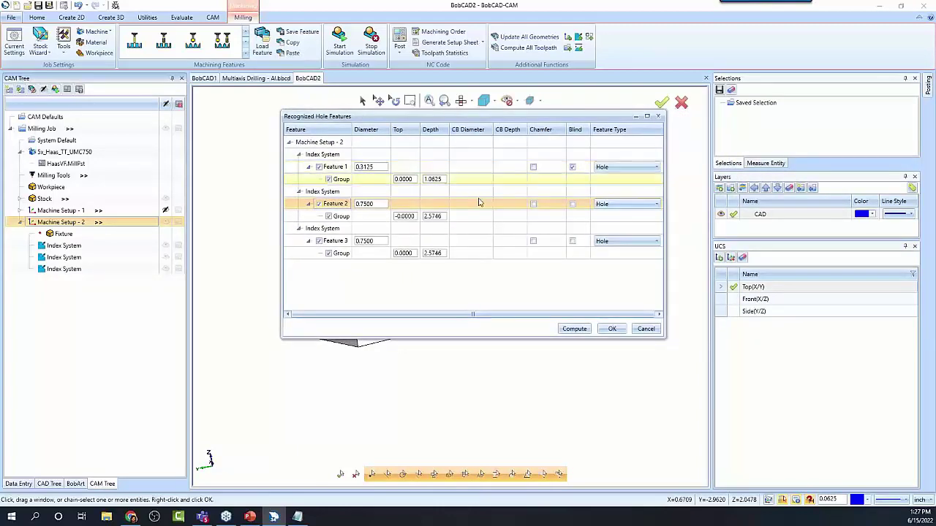
left_click(644, 205)
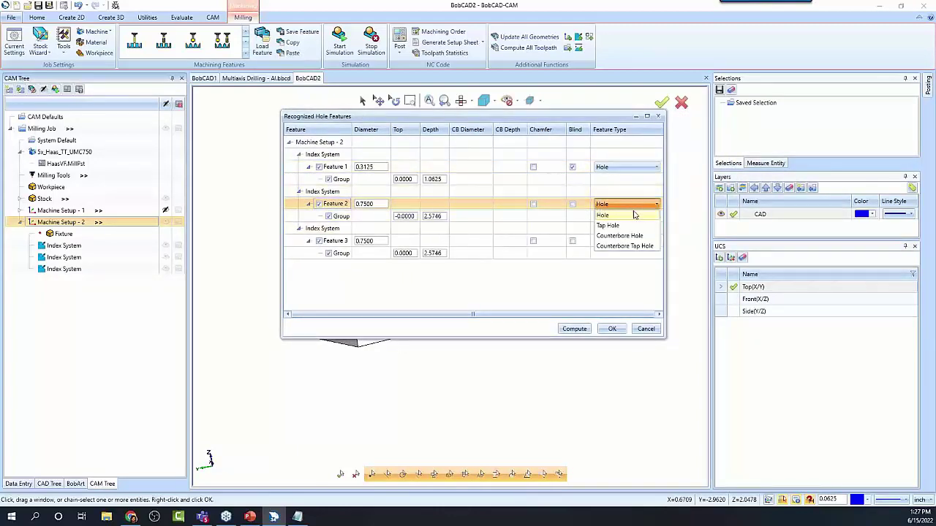
left_click(619, 217)
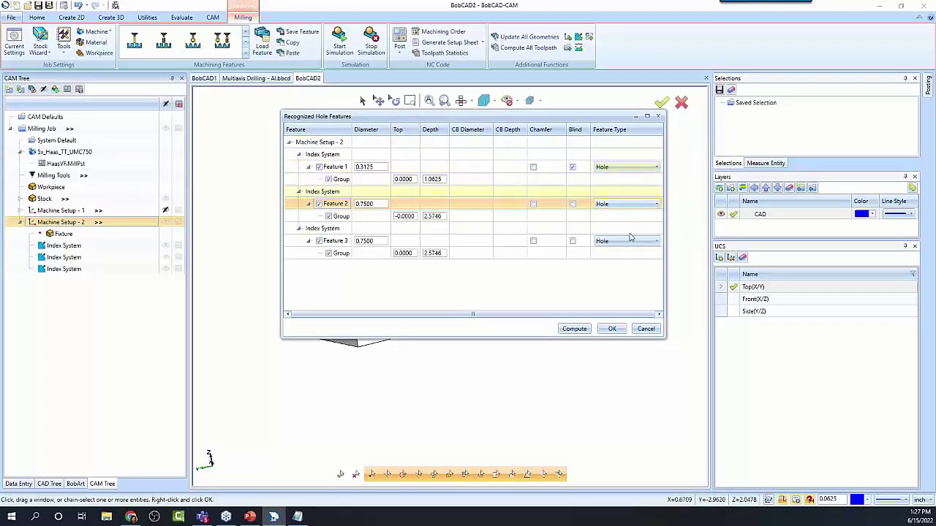
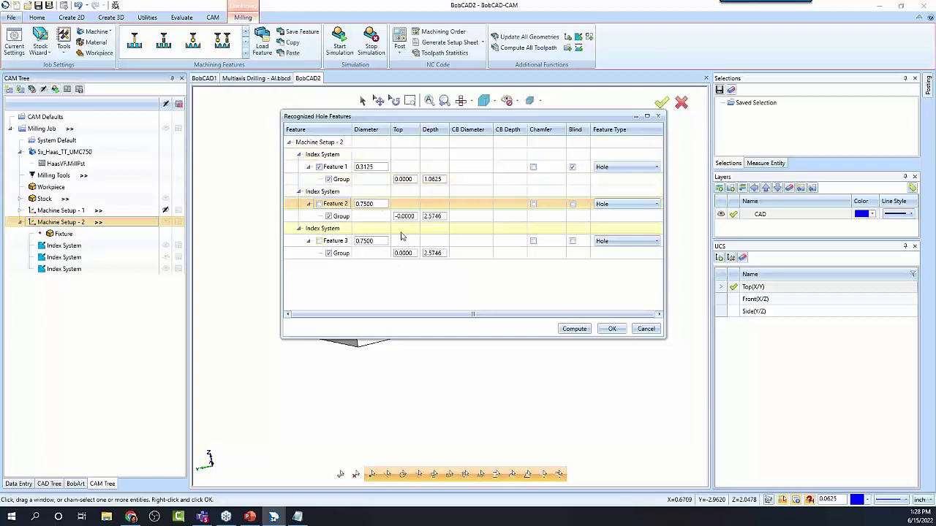
Step: With Features 2 and 3 excluded, keep Feature 1 as Hole and compute only the 0.3125 hole feature
left_click(629, 167)
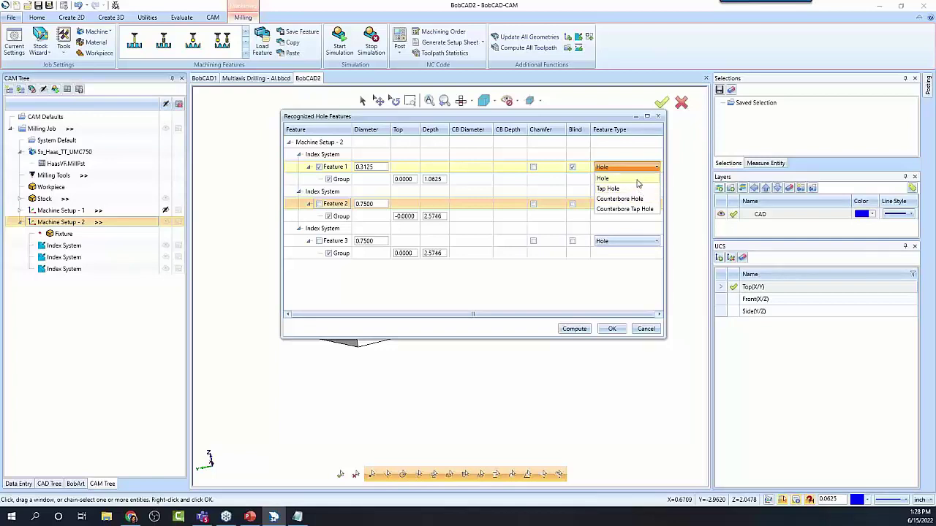
left_click(638, 184)
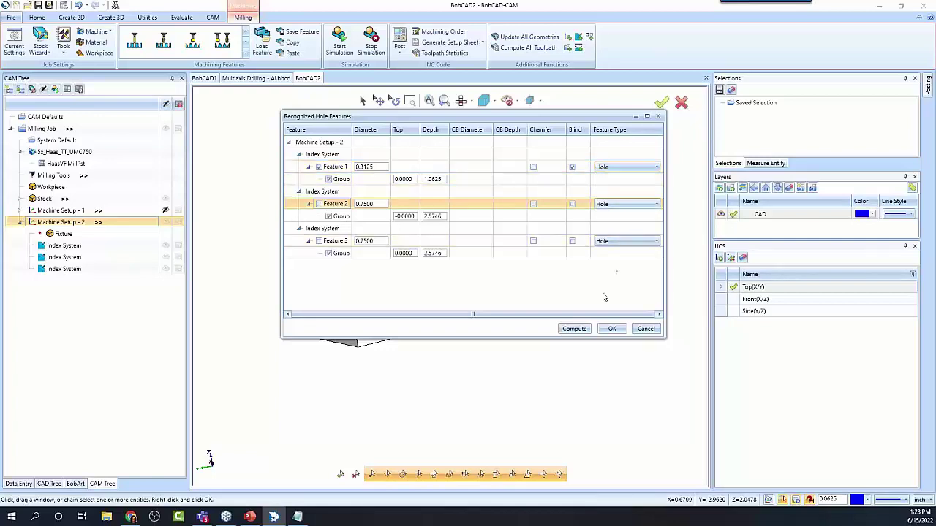
left_click(574, 328)
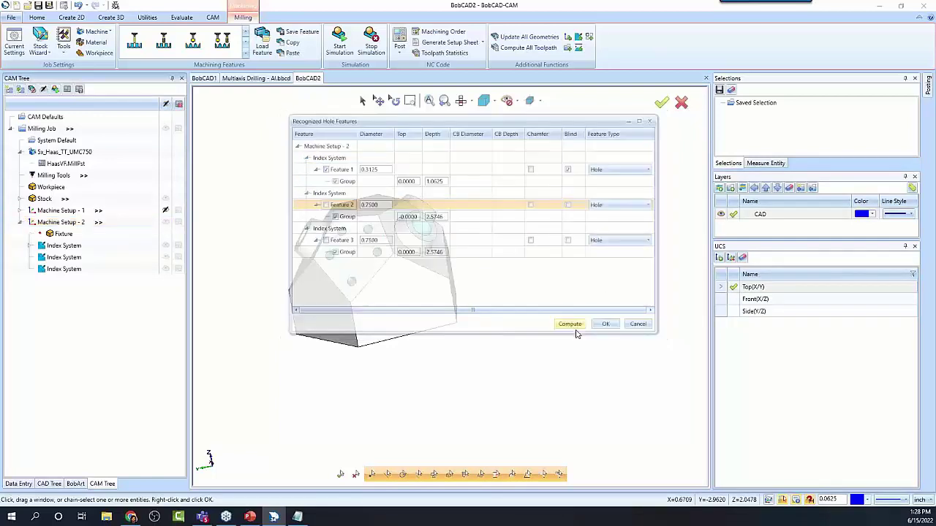
Step: Run Hole Recognition on the part again under Machine Setup - 2, exclude the 0.3125 feature, and compute the two 0.7500 hole features
middle_click_drag(491, 326, 490, 355)
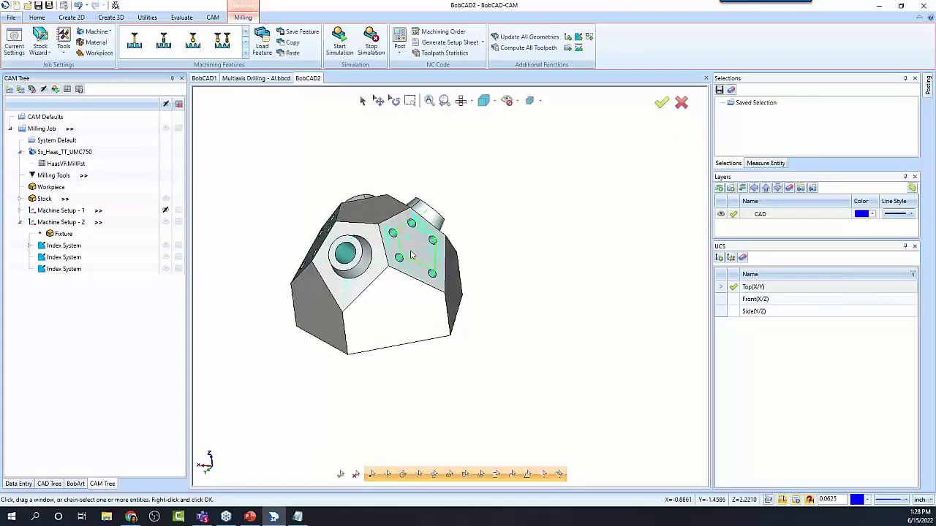
middle_click_drag(475, 305, 236, 284)
right_click(64, 228)
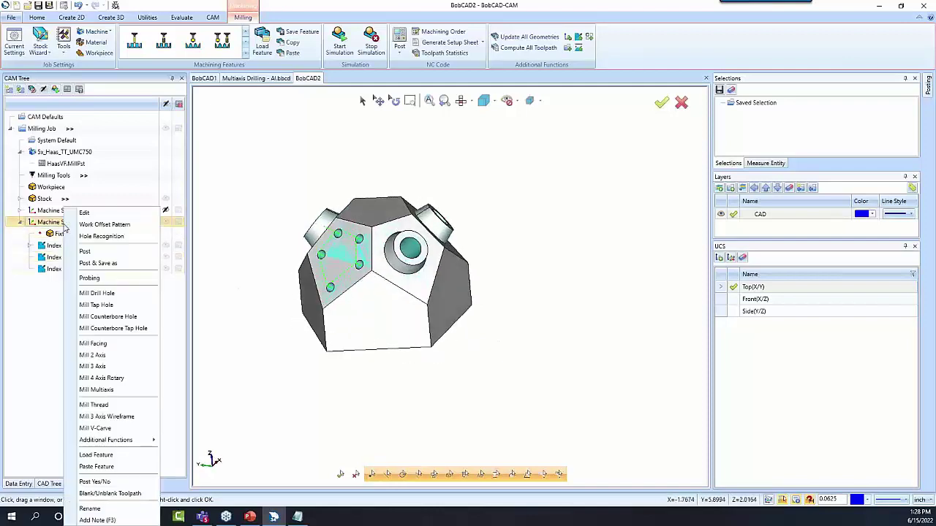
left_click(121, 239)
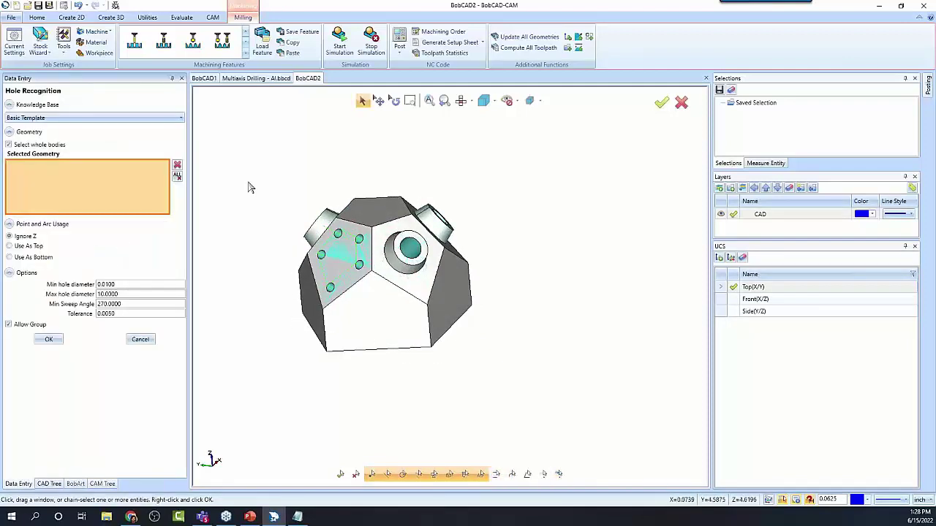
left_click(376, 227)
left_click(49, 339)
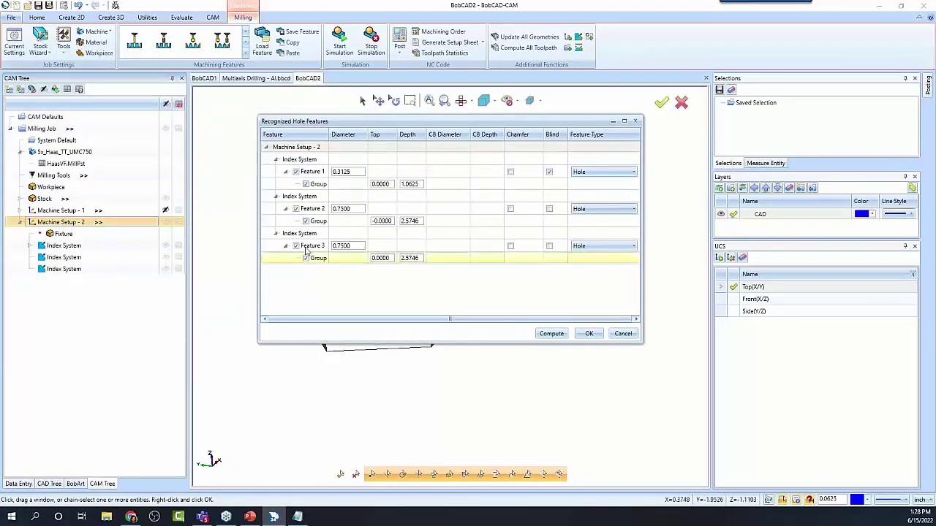
left_click(296, 172)
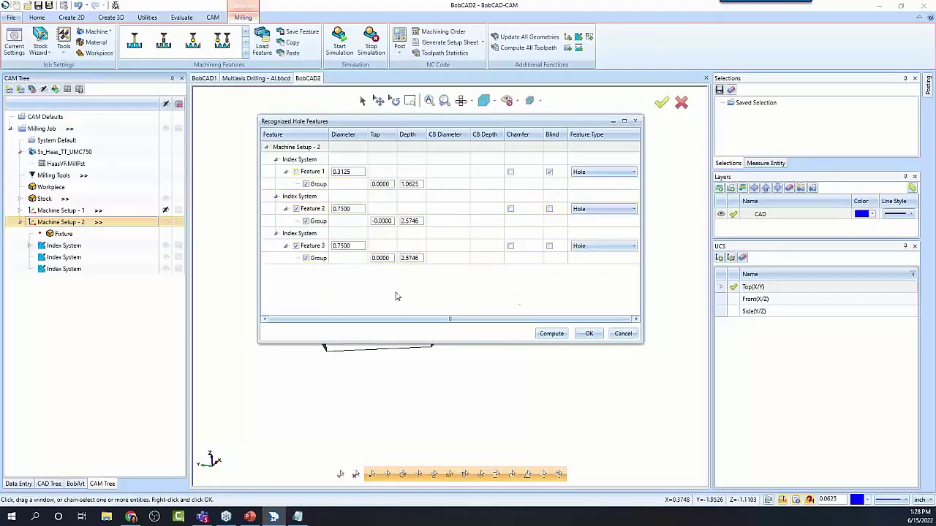
left_click(550, 334)
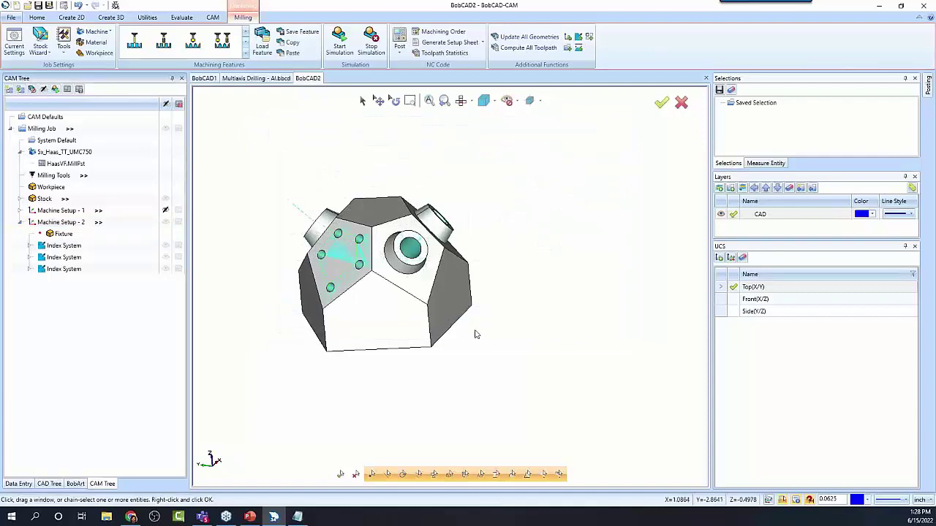
Step: Examine the hole features and drilling operations under the three index systems of Machine Setup - 2 against the model
middle_click_drag(475, 334, 531, 324)
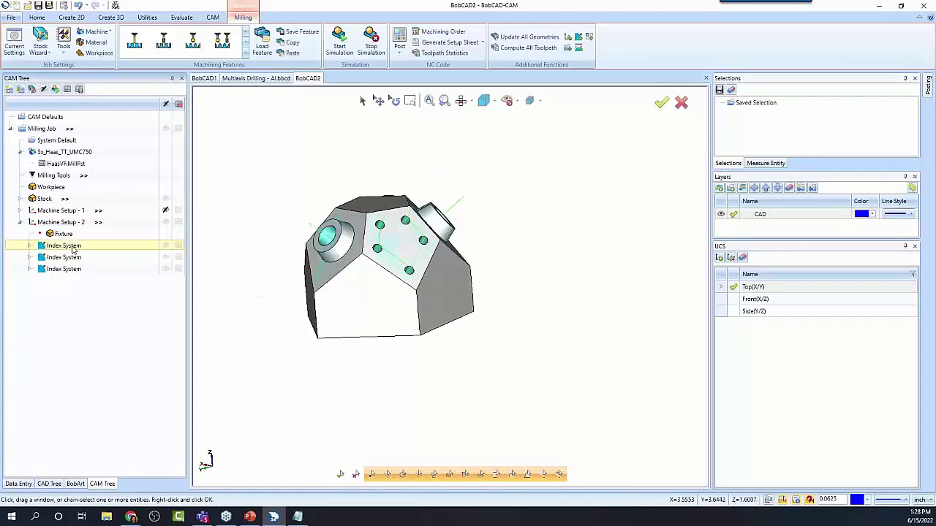
left_click(29, 245)
left_click(41, 257)
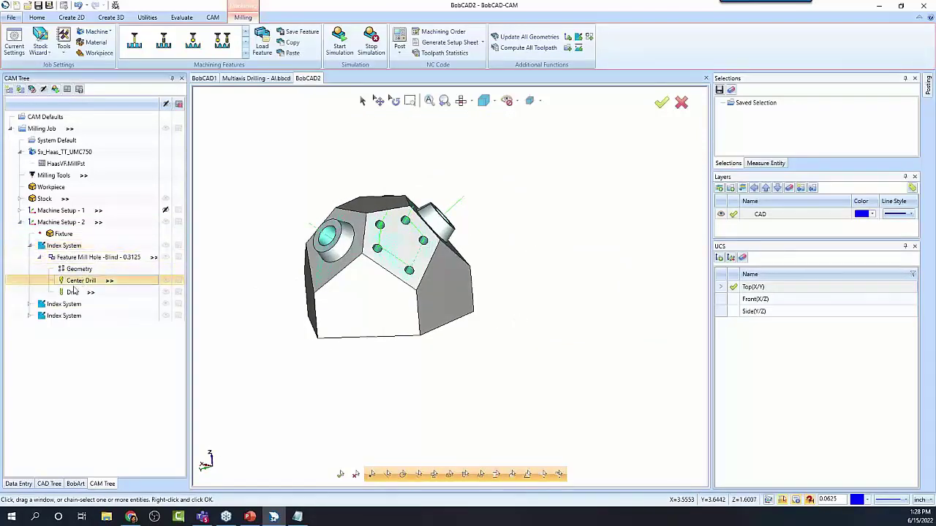
left_click(30, 246)
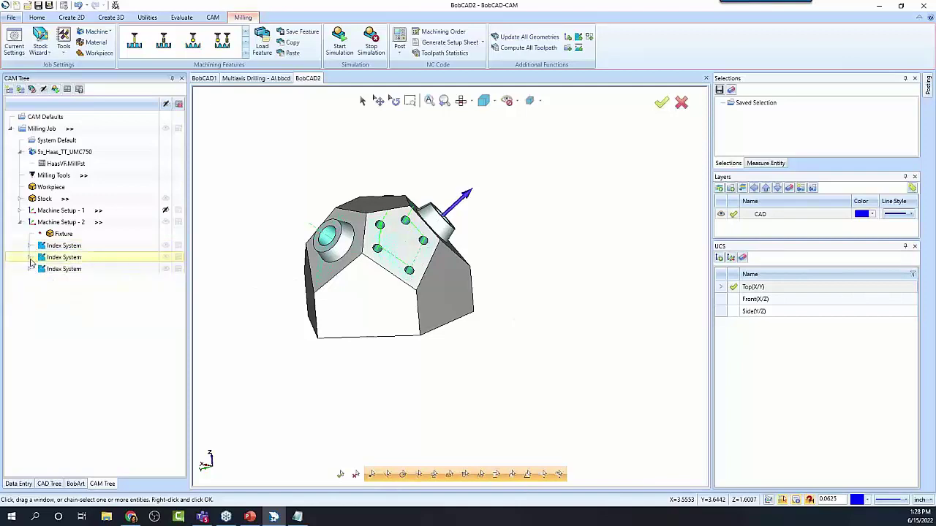
left_click(30, 258)
left_click(30, 280)
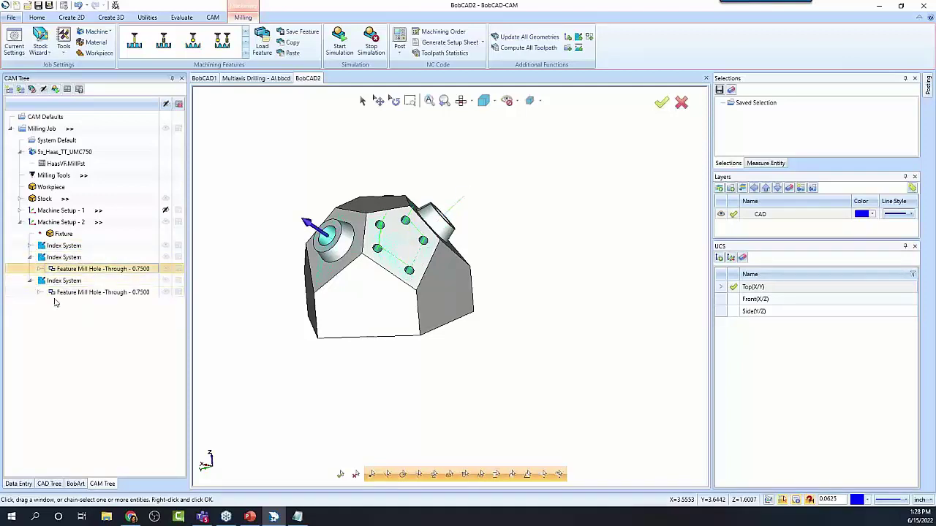
left_click(62, 293)
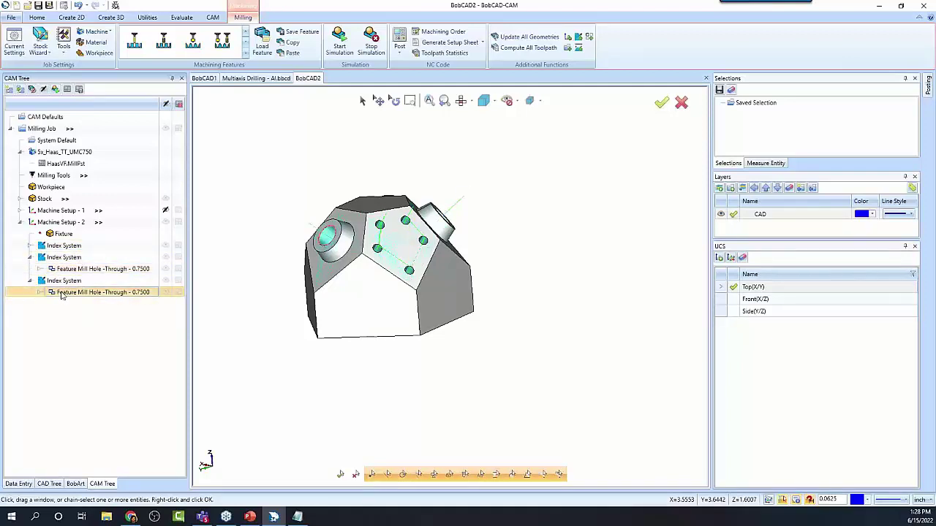
scroll(455, 302, "down", 2)
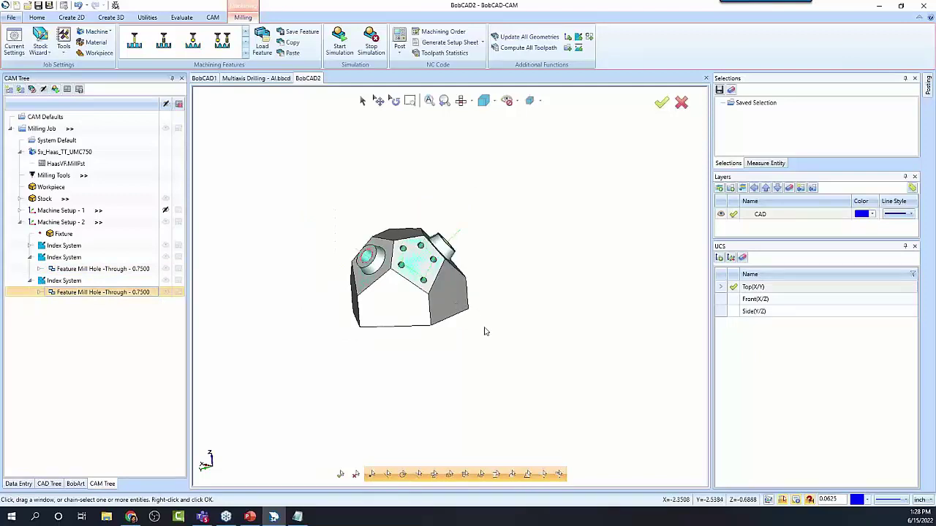
middle_click_drag(484, 328, 449, 330)
Step: Inspect the index systems and hole features of Machine Setup - 1, showing the first index system's direction on the model
left_click(19, 221)
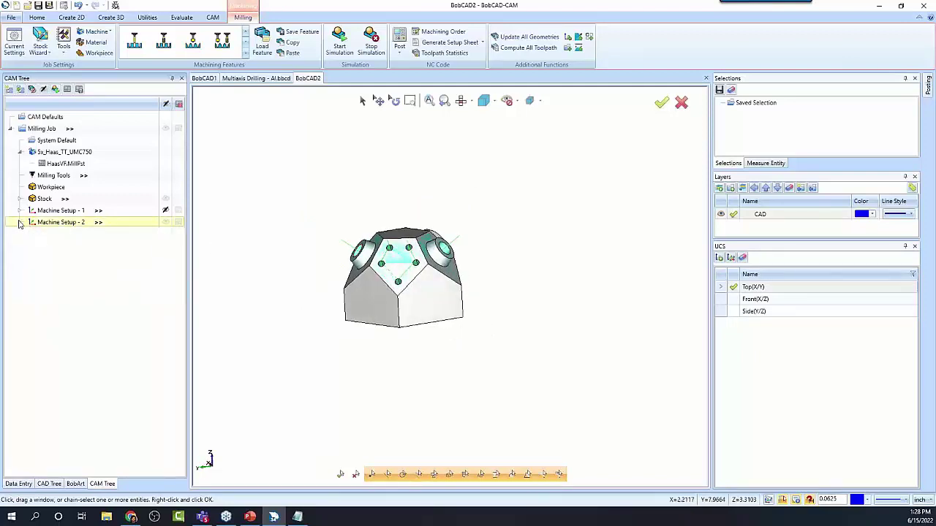
left_click(20, 210)
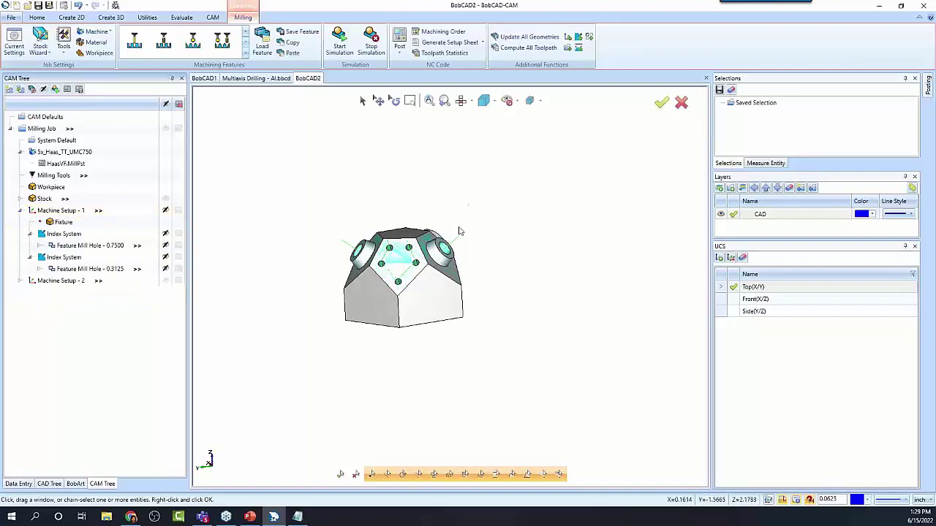
left_click(70, 233)
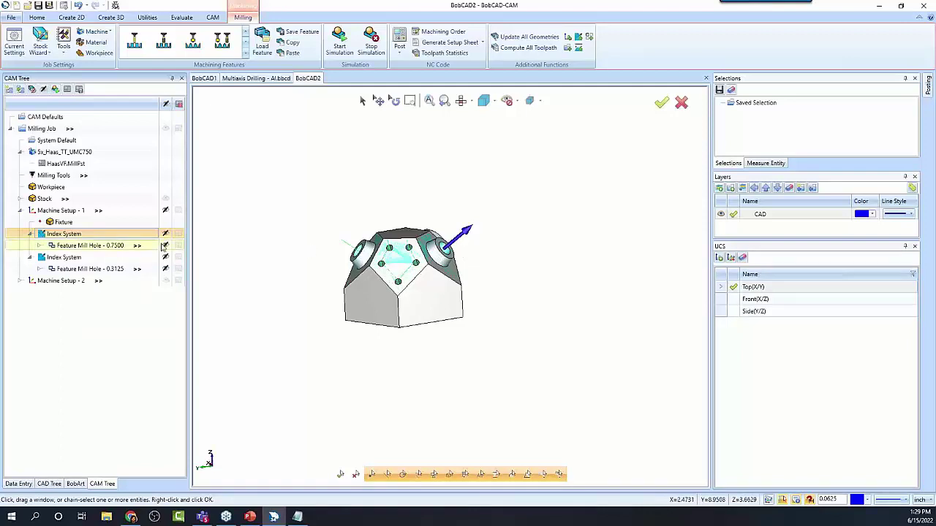
left_click(30, 234)
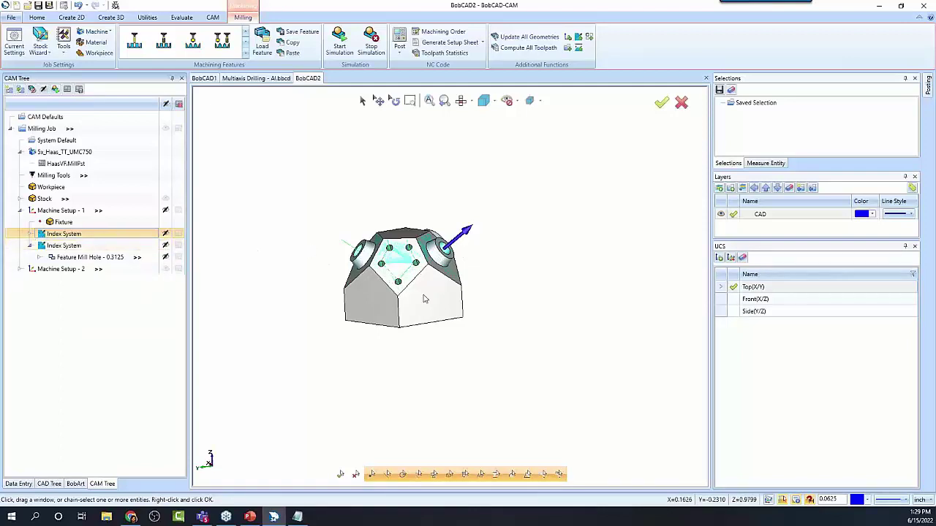
Step: Start a new user coordinate system with the Cylindrical Face option, based on the bore of the front angled boss
middle_click_drag(504, 307, 427, 311)
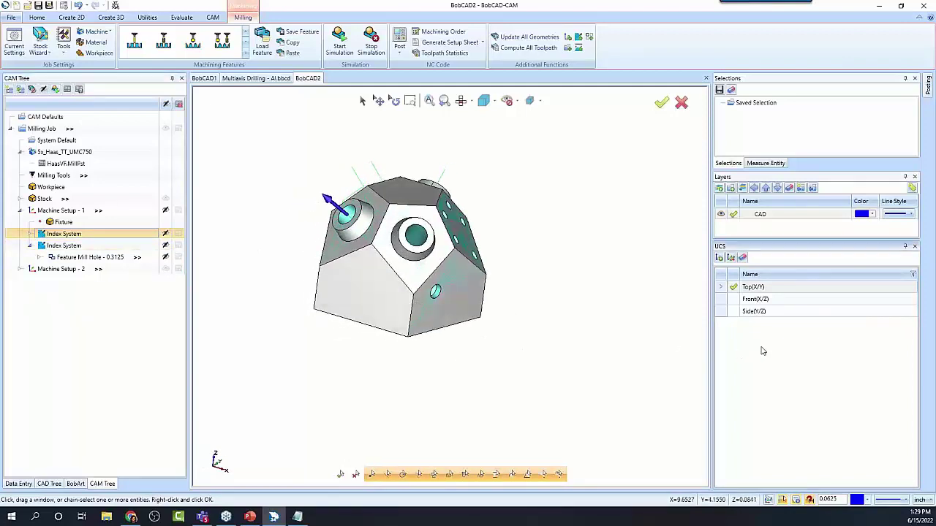
right_click(763, 349)
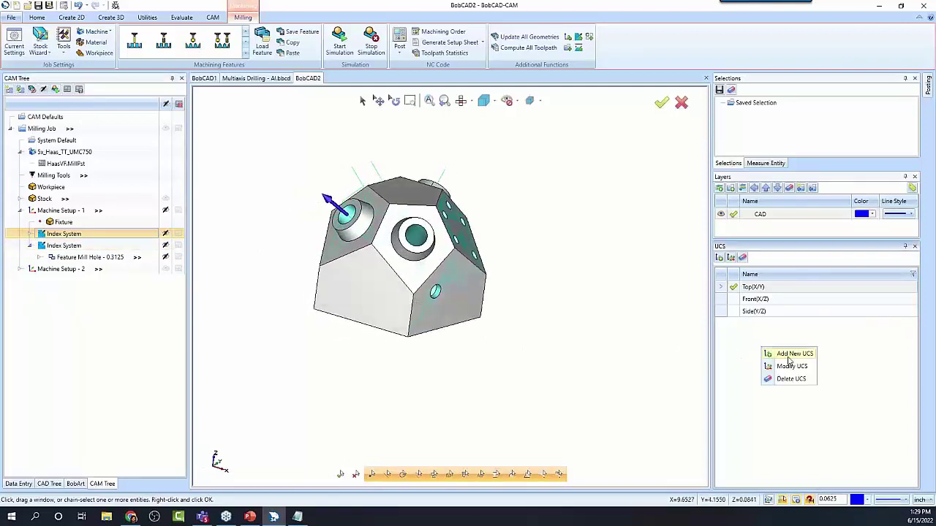
left_click(793, 354)
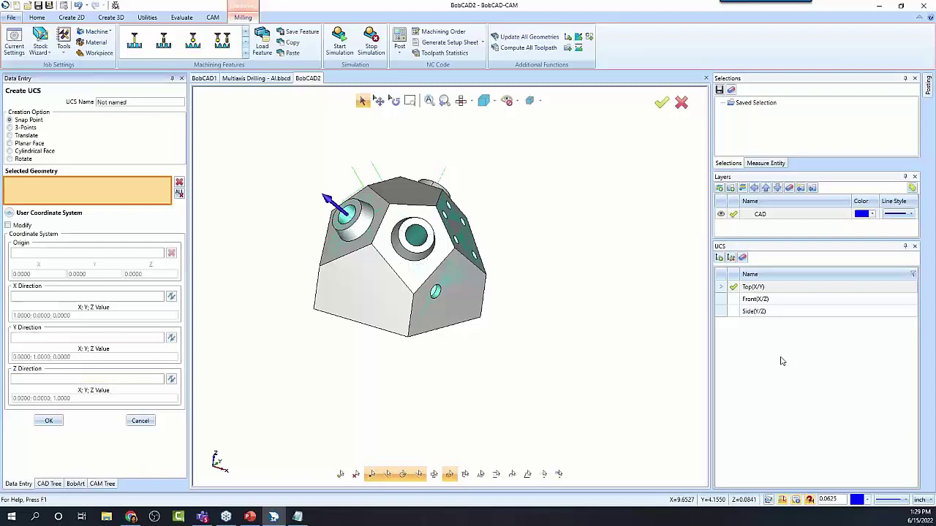
left_click(9, 152)
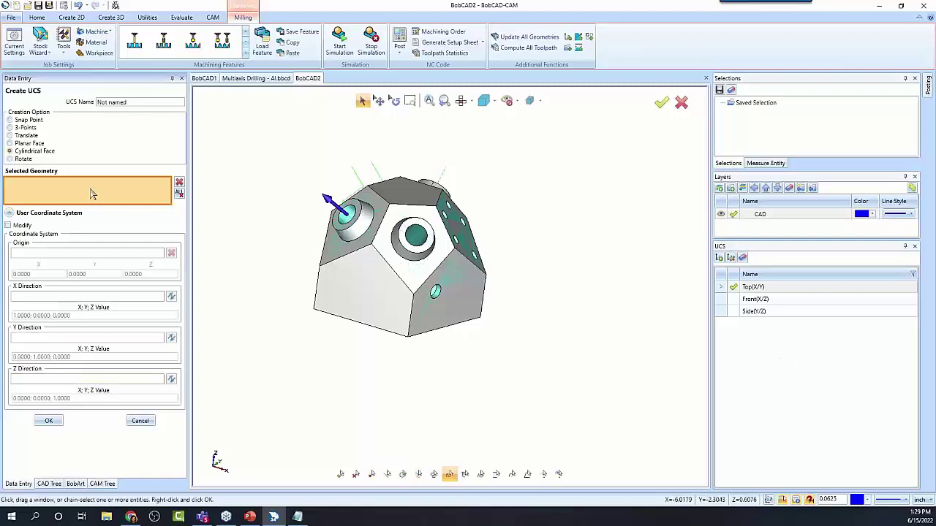
left_click(415, 238)
middle_click_drag(459, 347, 423, 340)
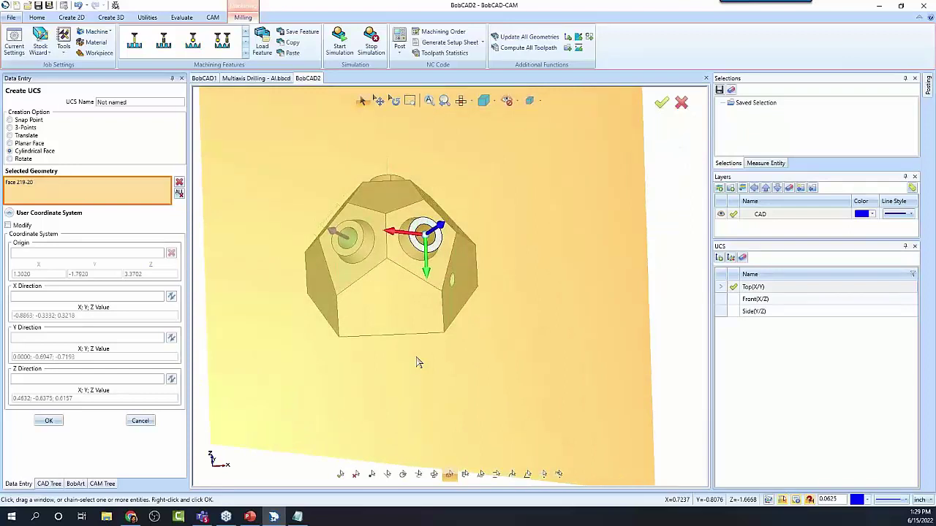
Step: Align the new UCS's X direction with the facet's upper edge, reverse the Y and X directions, and create the UCS
left_click(8, 226)
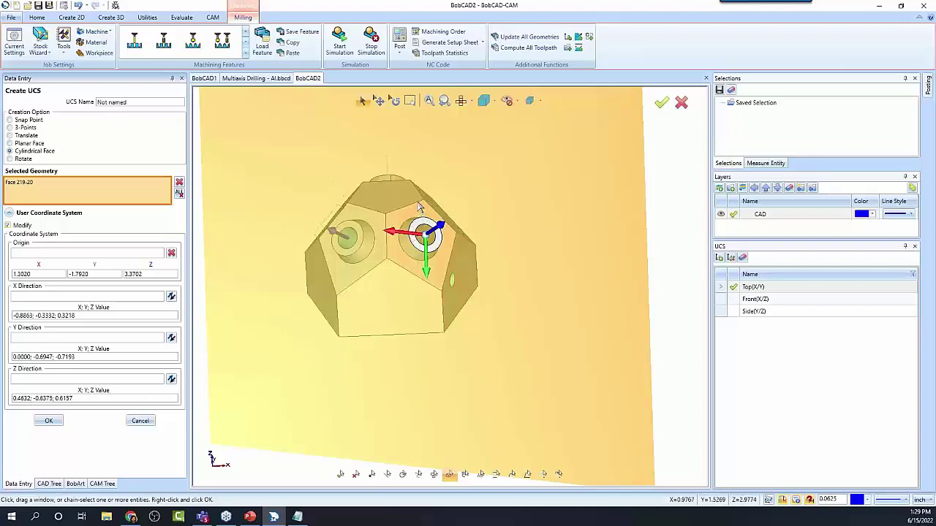
left_click(62, 301)
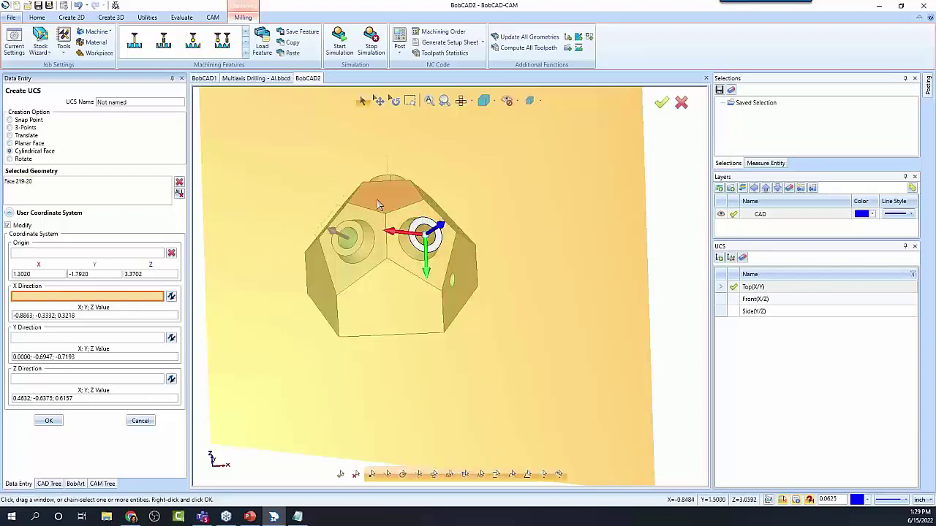
left_click(417, 208)
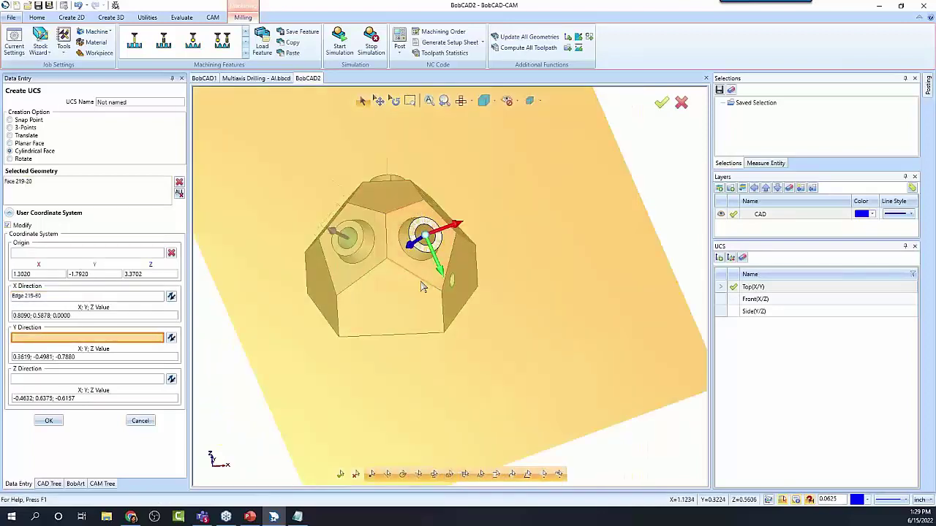
left_click(172, 337)
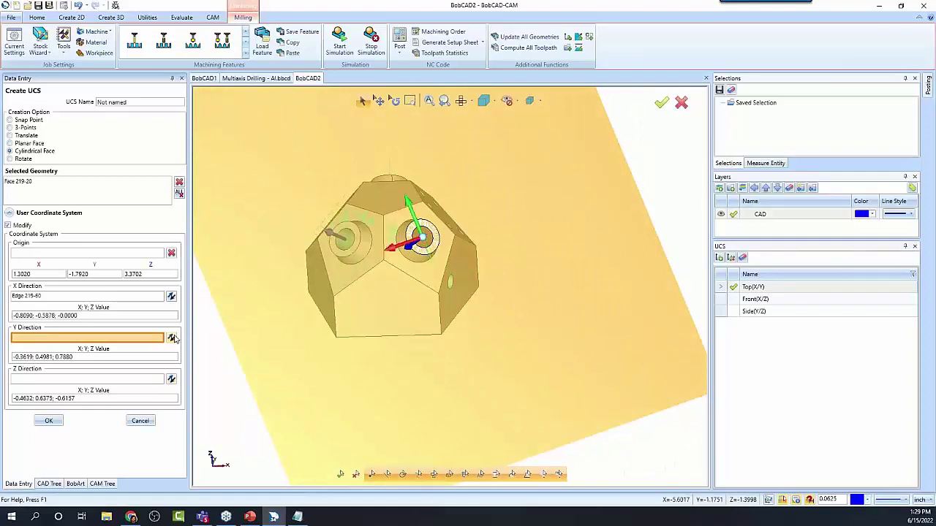
left_click(171, 296)
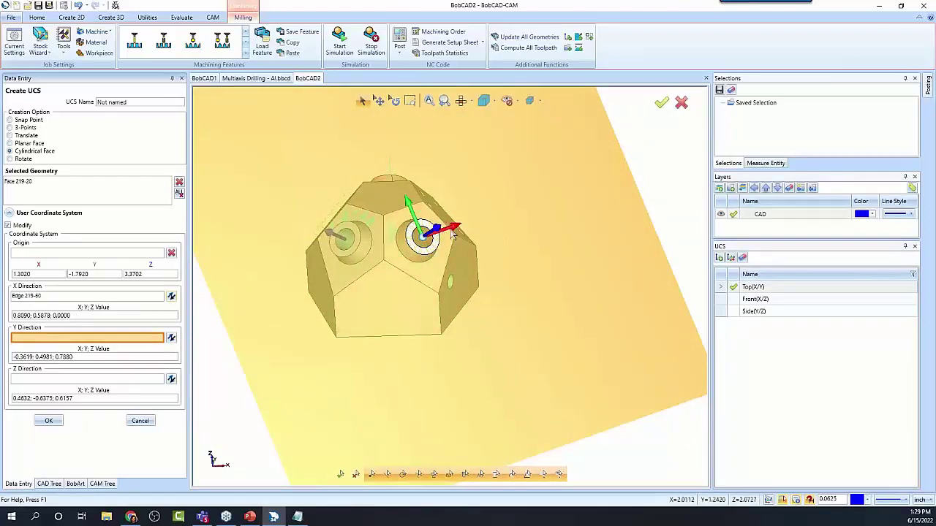
mouse_move(455, 338)
middle_mouse_down()
mouse_move(474, 329)
mouse_move(467, 334)
middle_mouse_up()
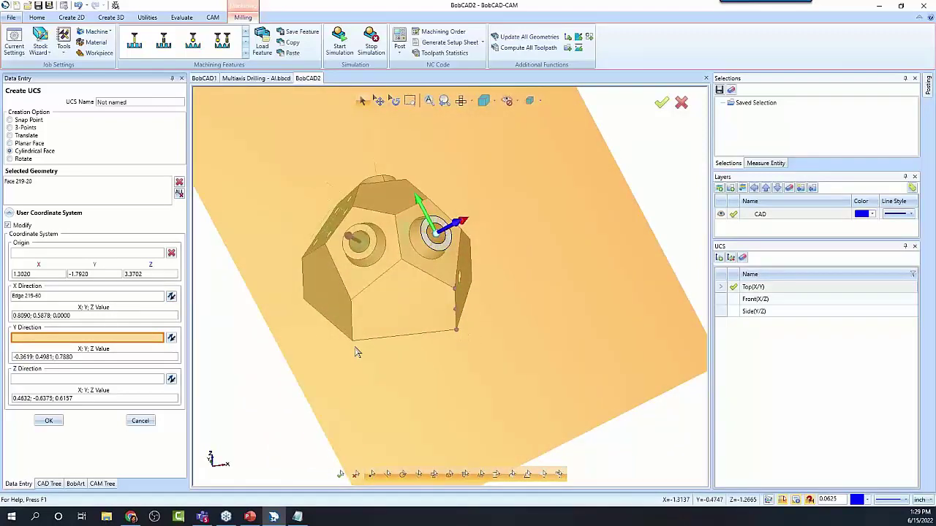
left_click(61, 421)
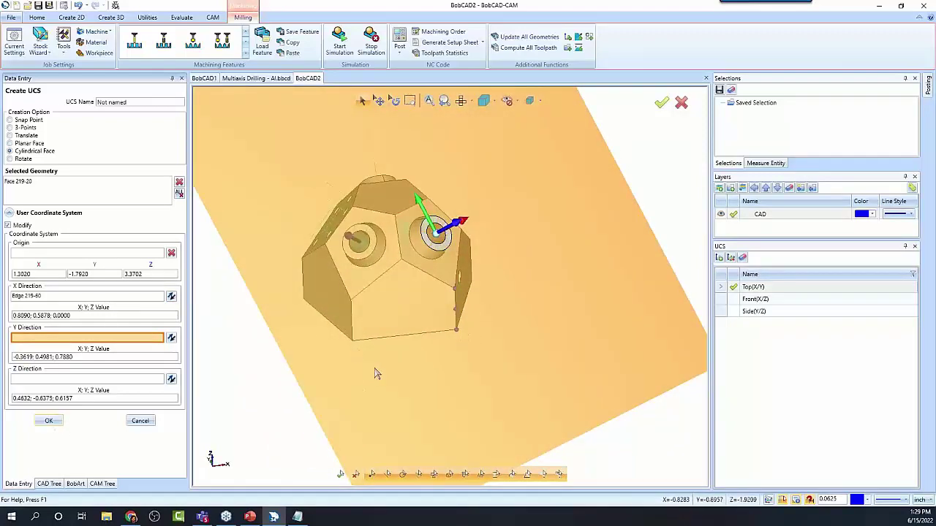
left_click(140, 421)
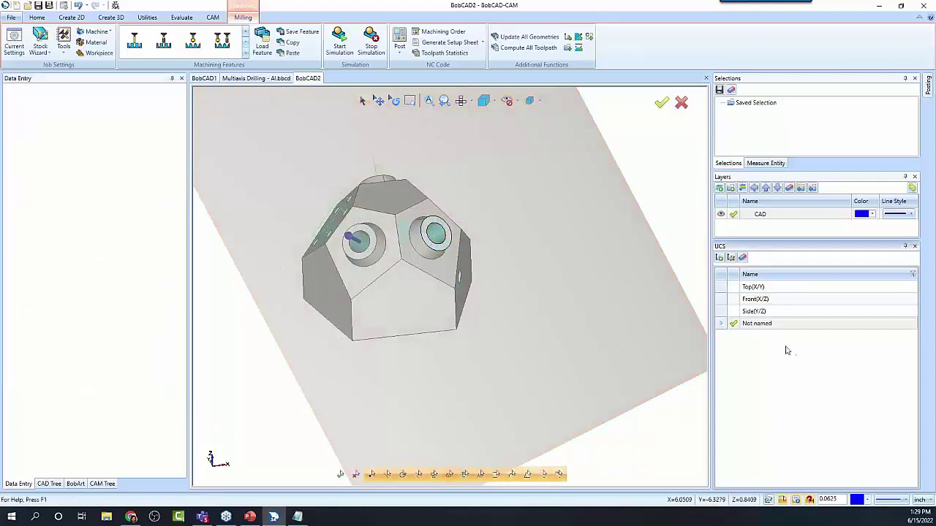
Step: Return to Machine Setup - 1 and examine its first index system's direction and 0.7500 hole feature against the model
left_click(102, 483)
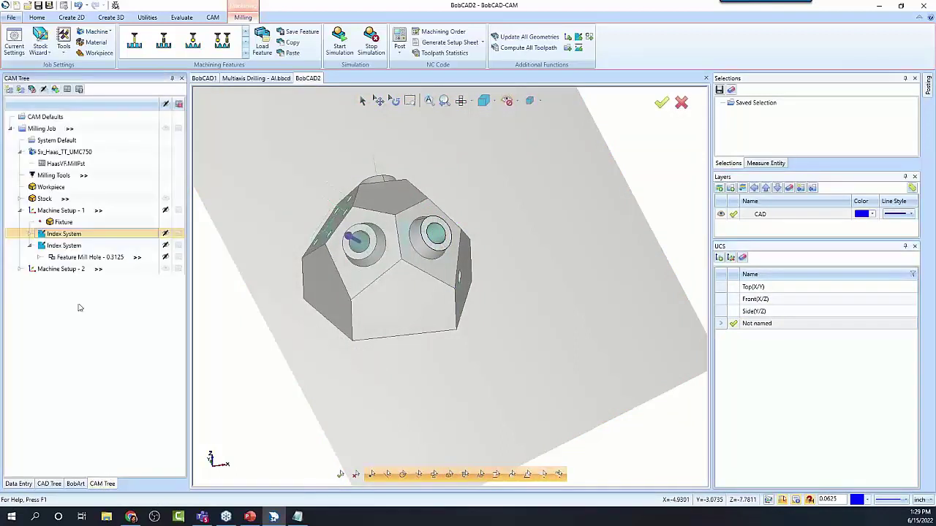
left_click(66, 212)
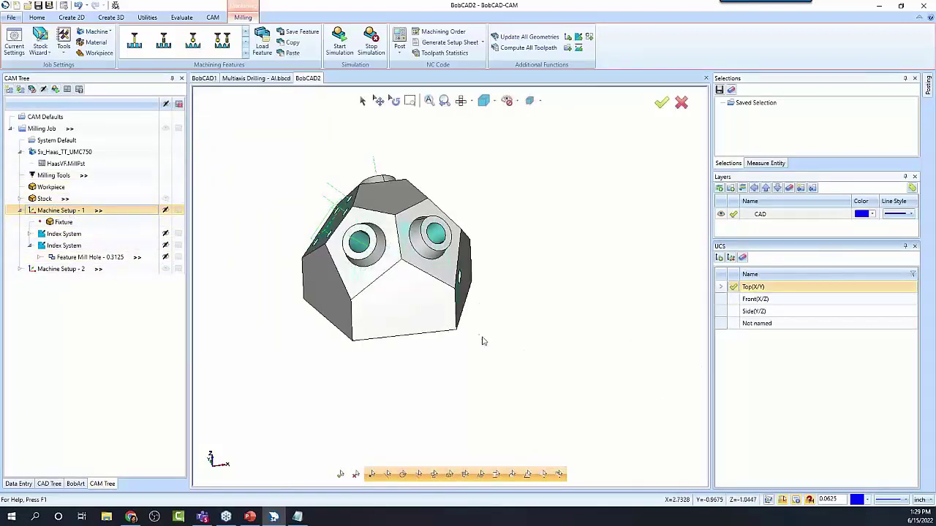
middle_click_drag(483, 341, 514, 355)
left_click(65, 234)
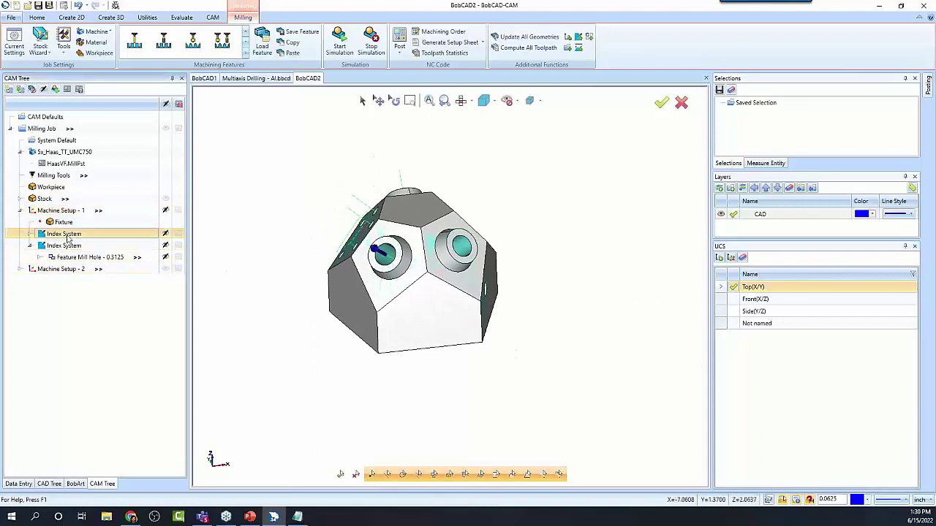
middle_click_drag(451, 319, 495, 329)
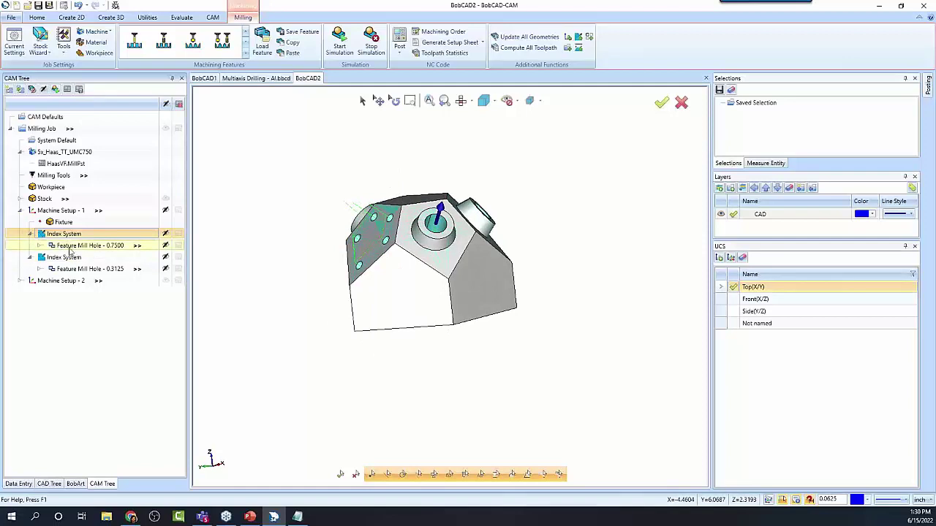
left_click(70, 246)
Step: Reselect the first index system of Machine Setup - 1 by picking the Not named UCS instead of a surface
left_click(66, 234)
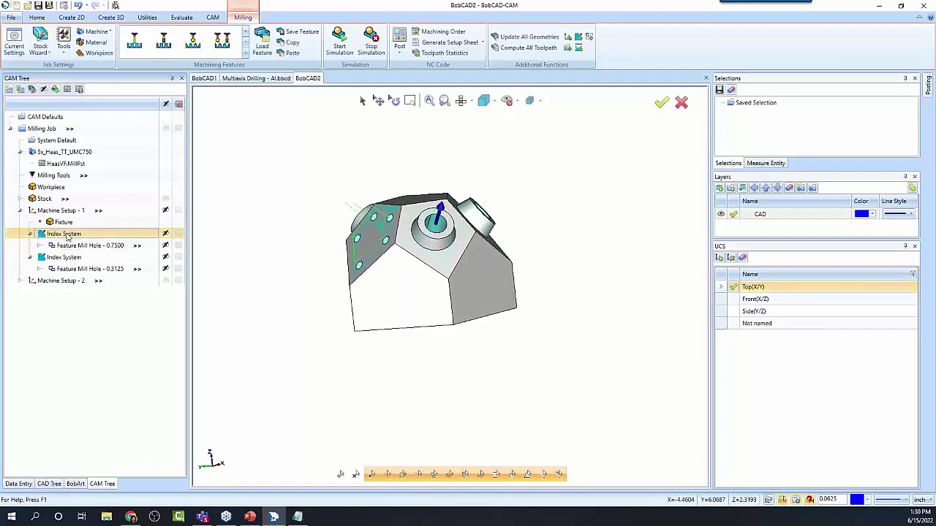
right_click(67, 236)
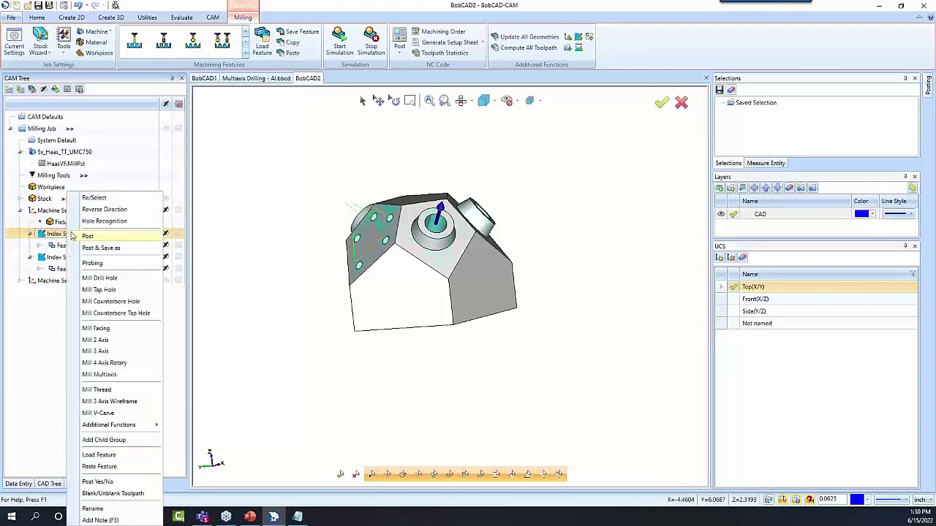
left_click(102, 200)
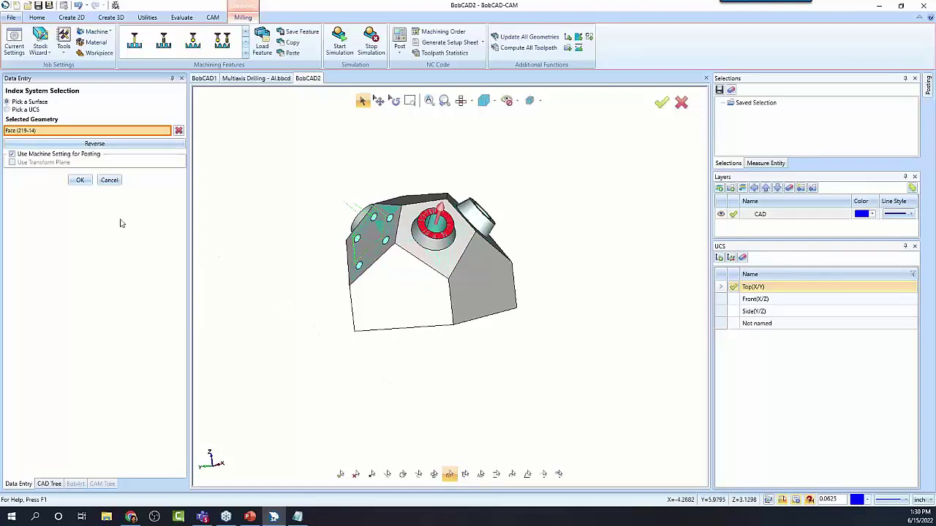
left_click(8, 109)
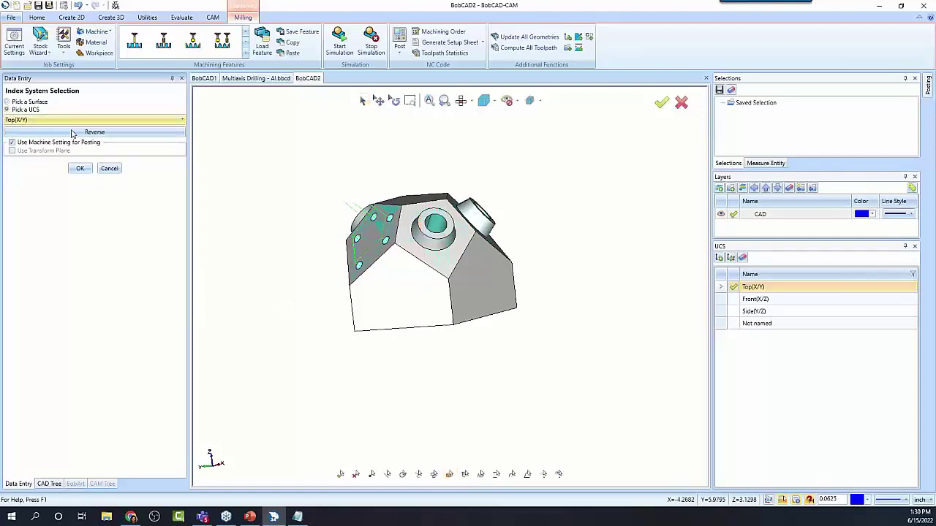
left_click(86, 121)
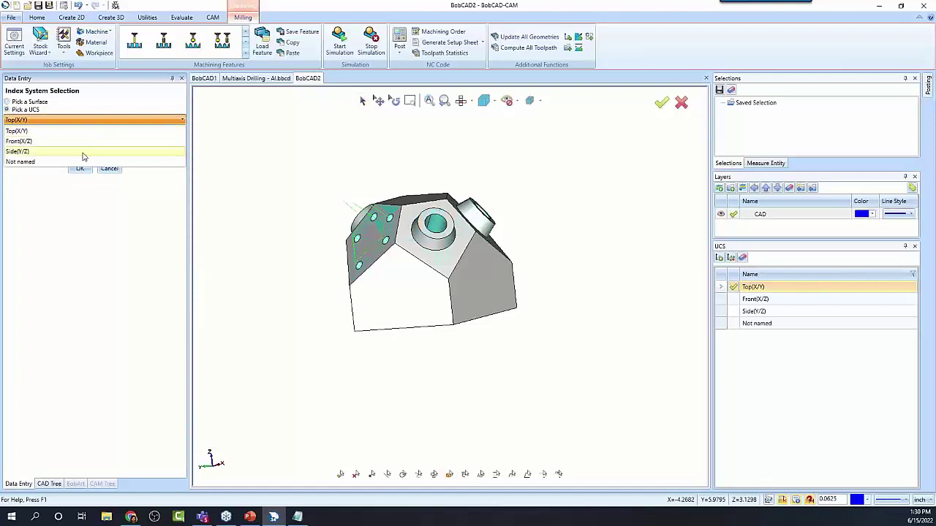
left_click(73, 162)
middle_click_drag(417, 282, 549, 270)
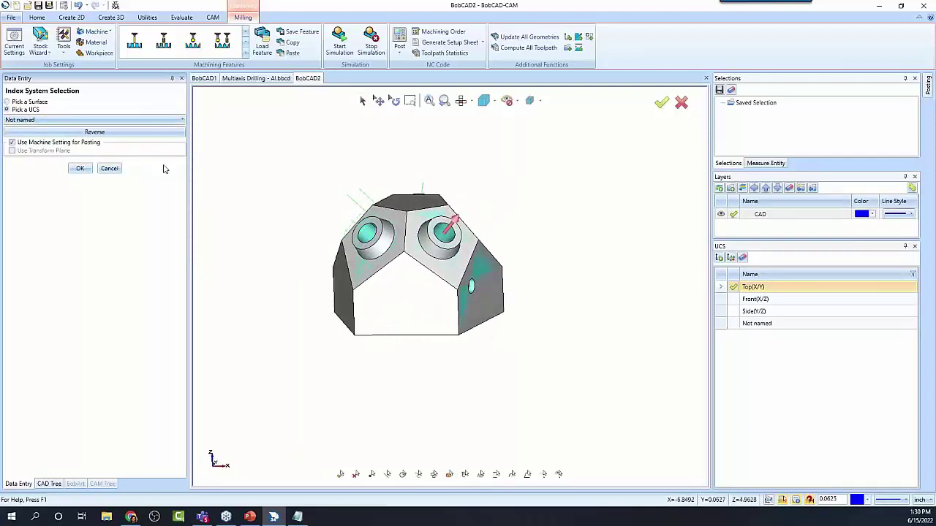
left_click(80, 169)
right_click(761, 358)
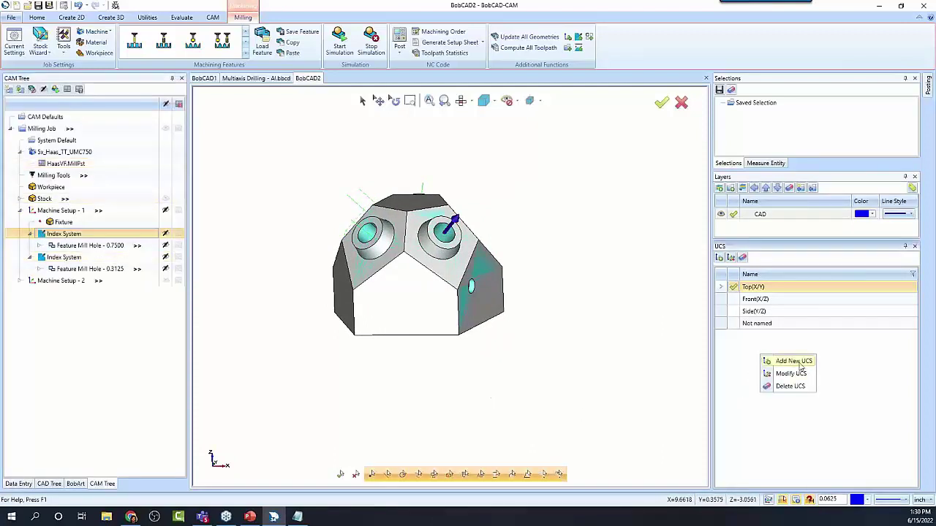
left_click(533, 318)
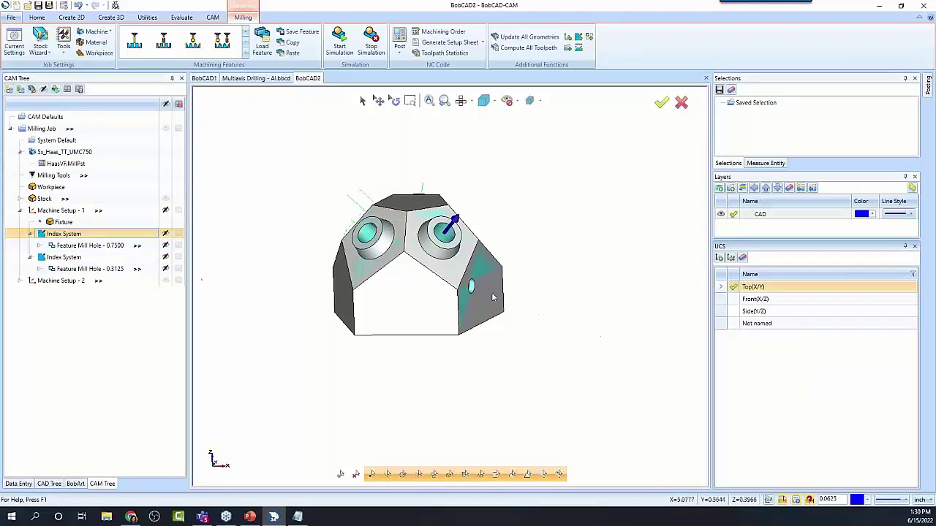
Step: Compare the index systems and hole features of Machine Setup - 1 and Machine Setup - 2 against the holes on the model
left_click(72, 249)
left_click(30, 234)
left_click(30, 245)
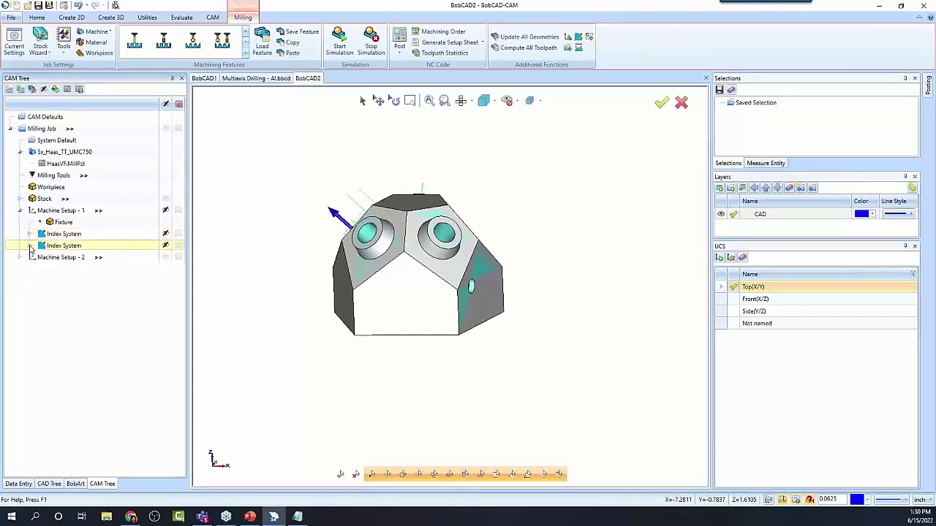
left_click(20, 211)
left_click(19, 222)
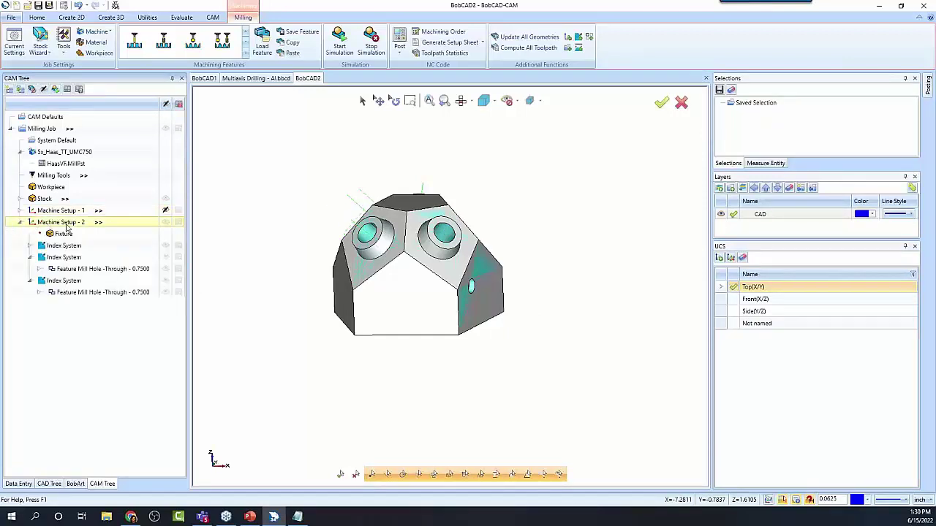
left_click(64, 245)
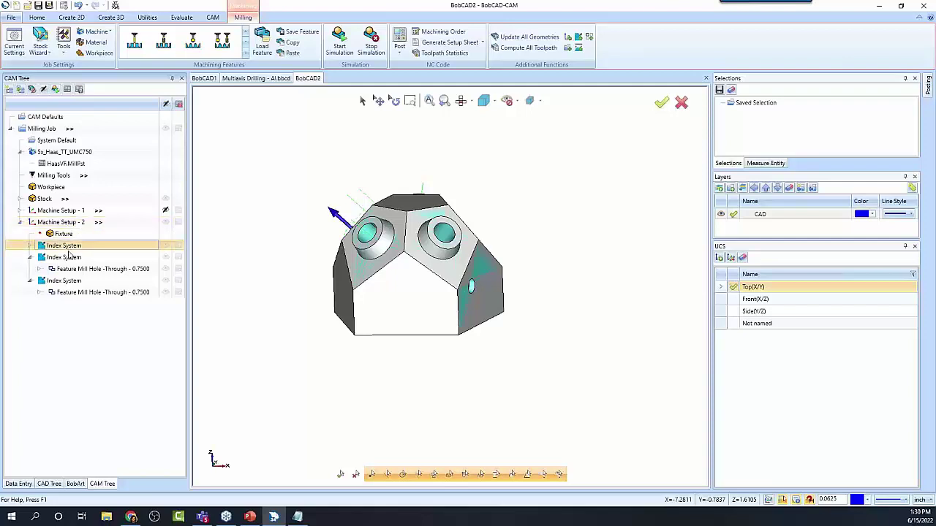
left_click(66, 258)
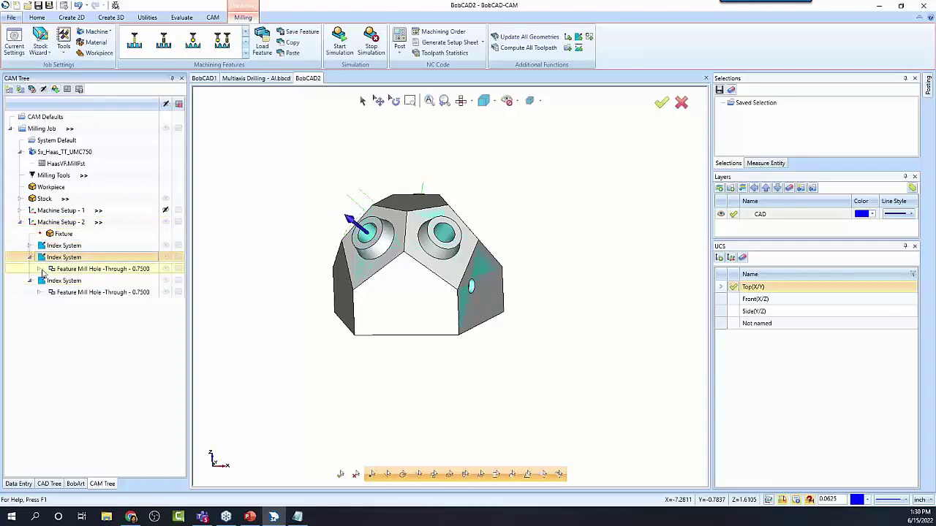
left_click(40, 270)
left_click(77, 282)
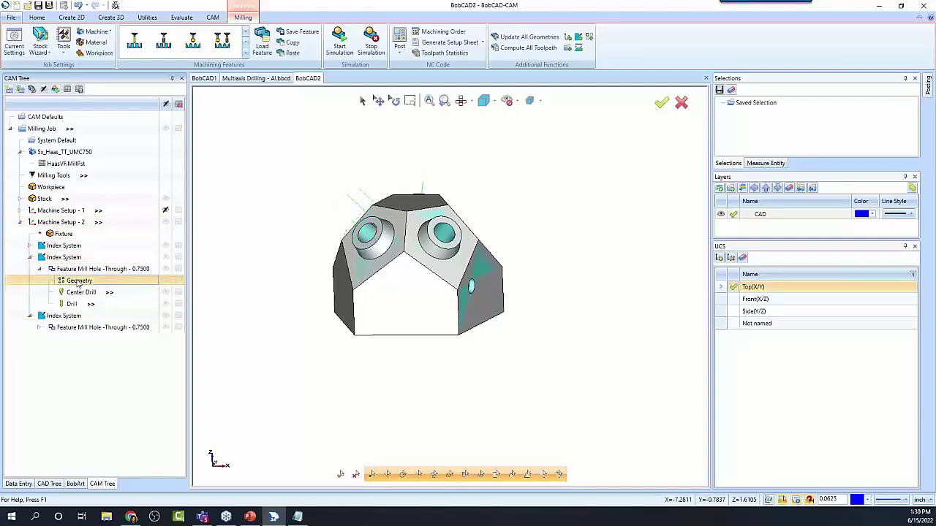
left_click(19, 211)
left_click(30, 234)
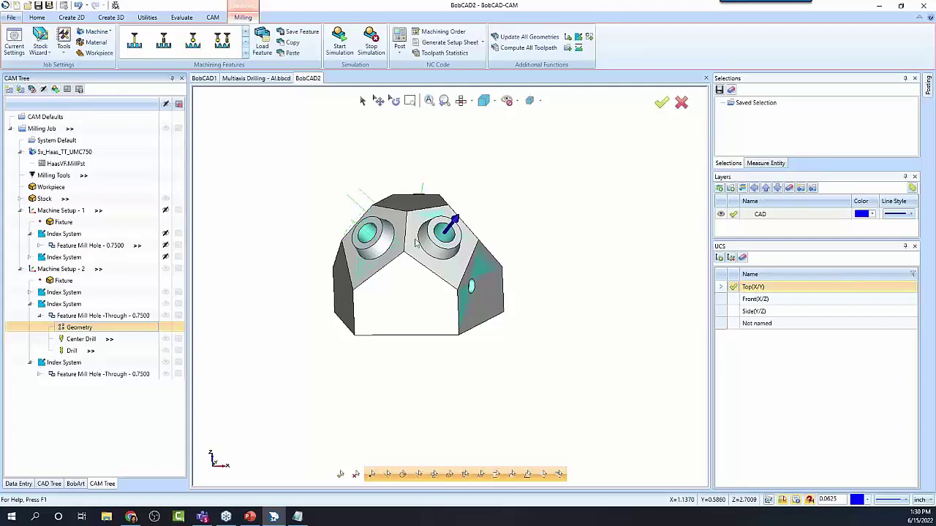
left_click(29, 304)
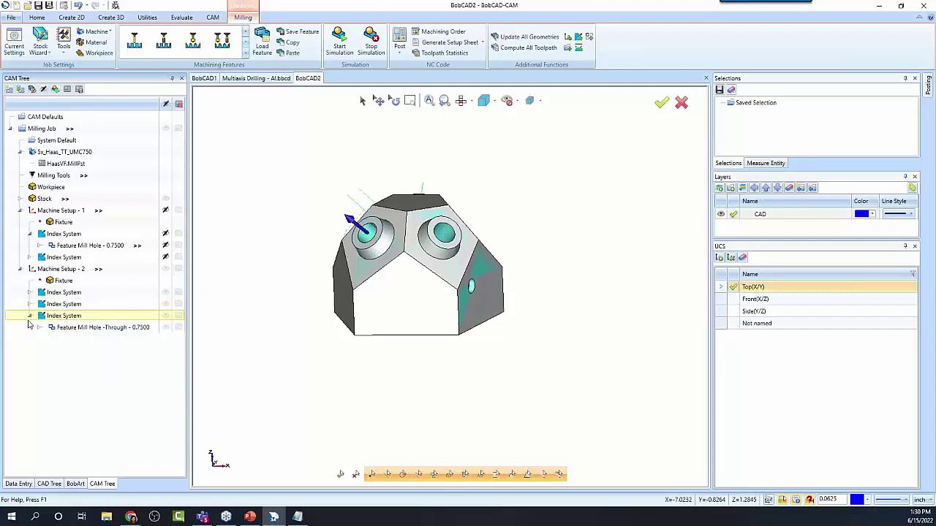
left_click(29, 315)
Step: Run Hole Recognition for Machine Setup - 2 on the entire solid with the default Basic Template settings
right_click(66, 269)
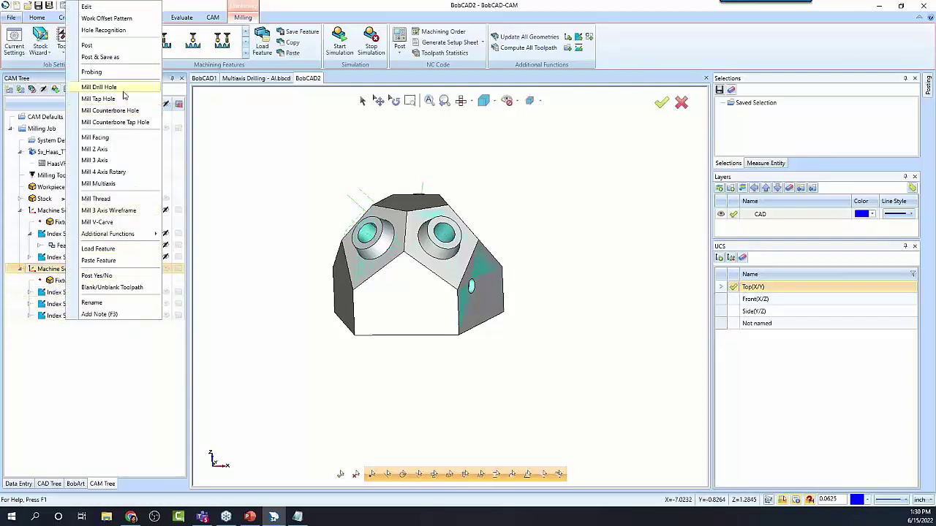
left_click(103, 30)
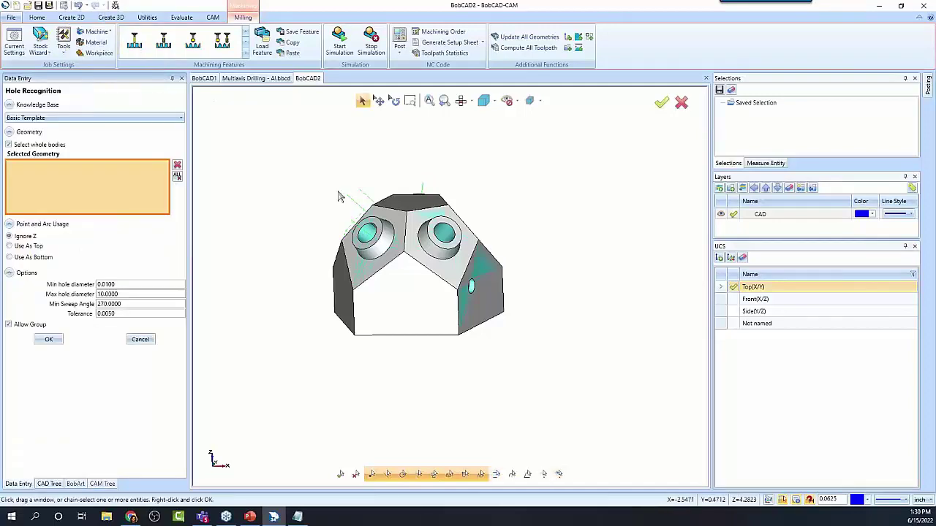
left_click_drag(297, 163, 560, 392)
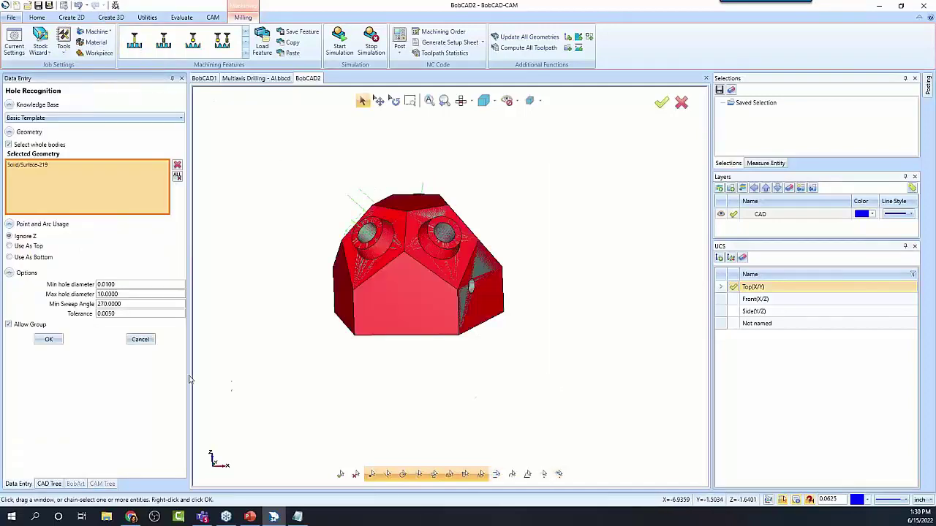
left_click(48, 340)
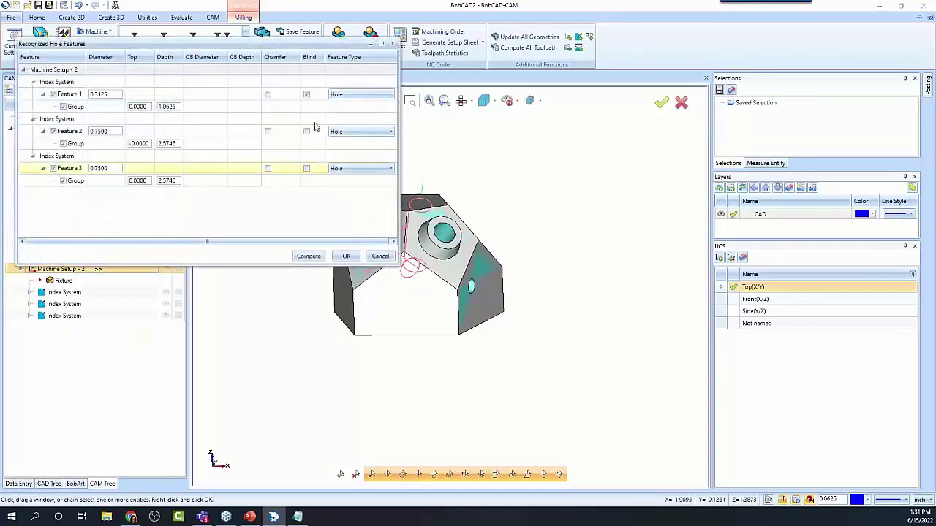
Step: Review the feature type options for recognized Feature 2 and discard the hole recognition
left_click_drag(284, 45, 371, 69)
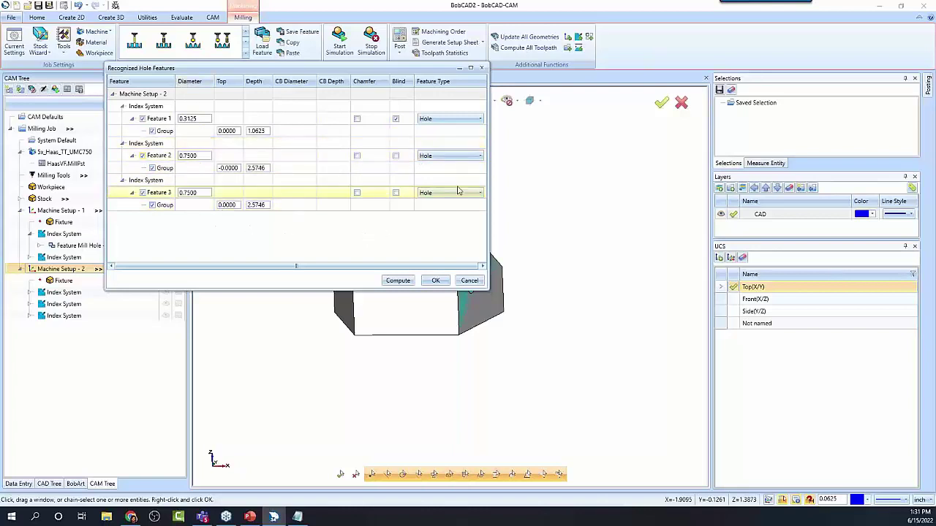
left_click(471, 157)
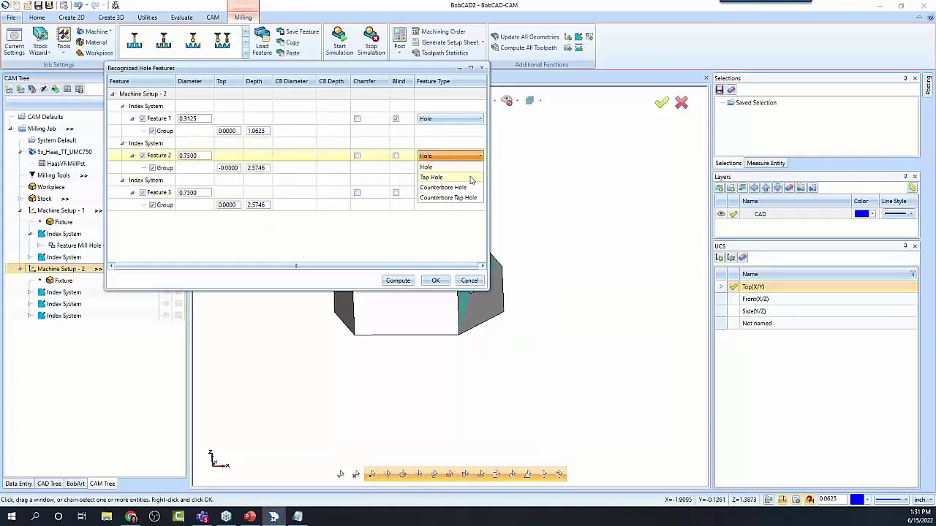
left_click(466, 156)
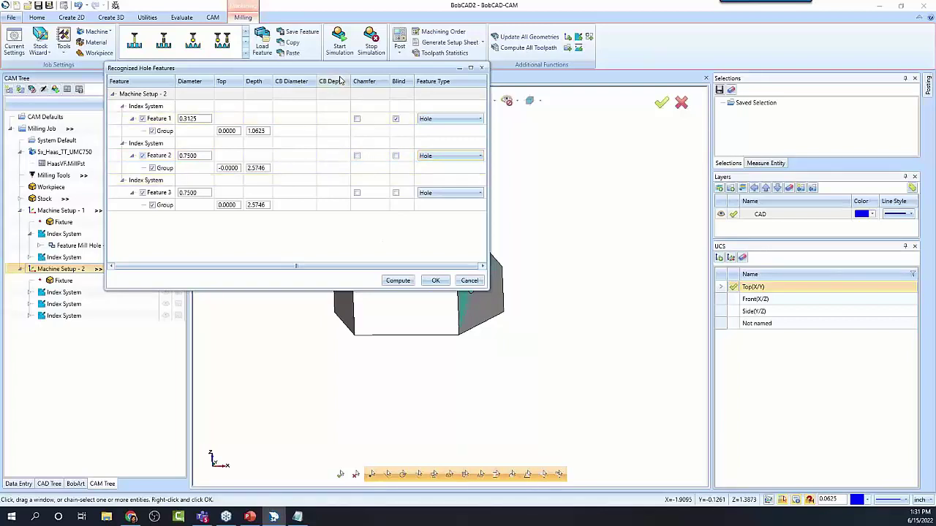
left_click_drag(340, 69, 399, 110)
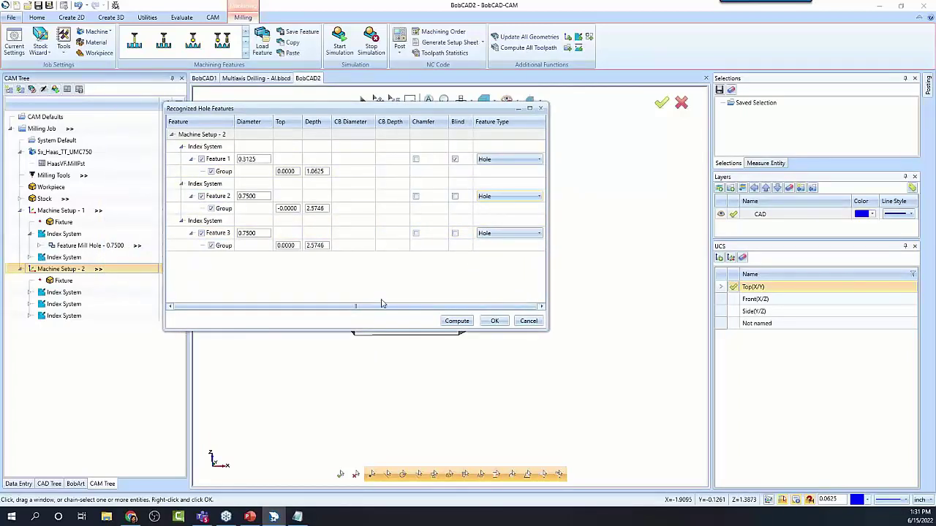
left_click(528, 321)
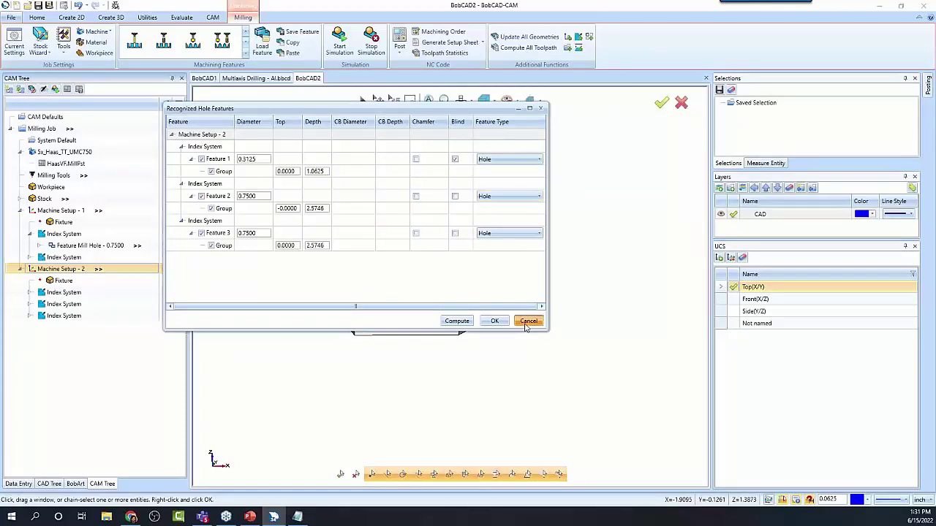
Step: Collapse Machine Setup - 1 and Machine Setup - 2 in the job and start the machine simulation
left_click(20, 210)
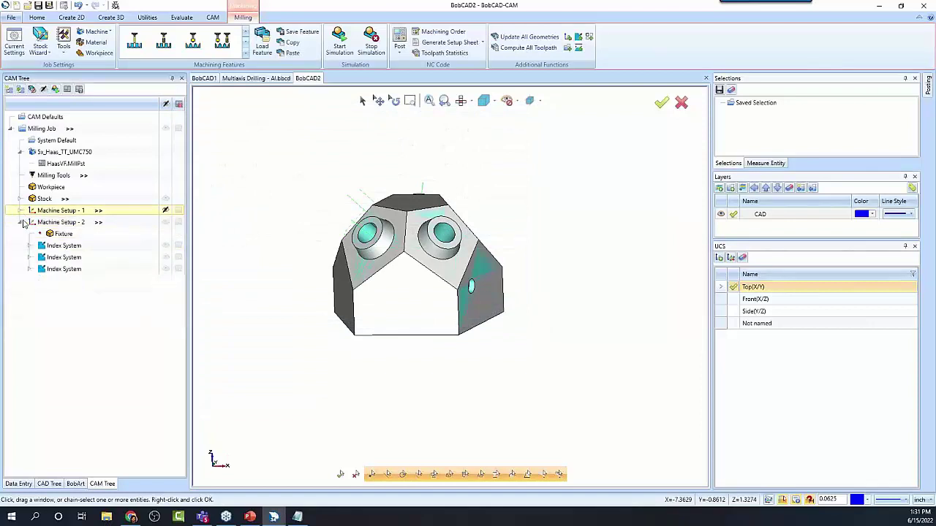
left_click(20, 221)
middle_click_drag(310, 253, 428, 378)
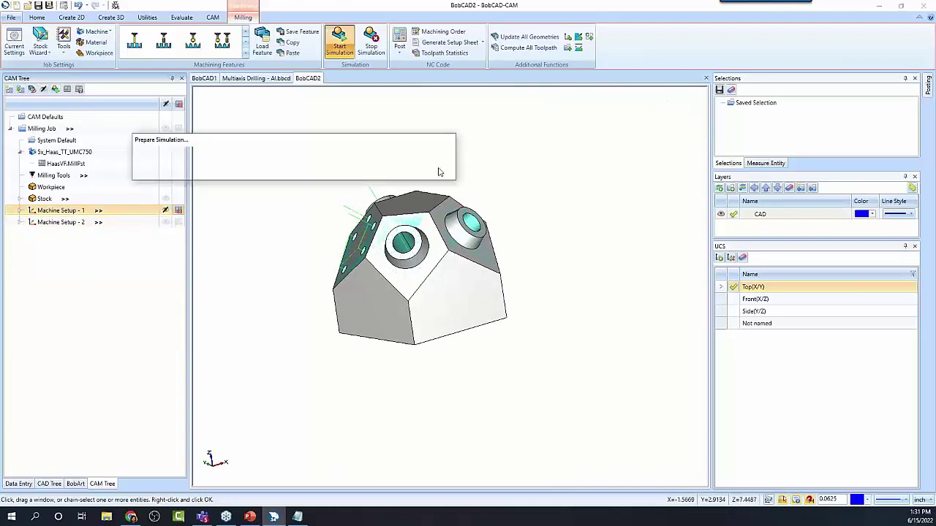
left_click(340, 43)
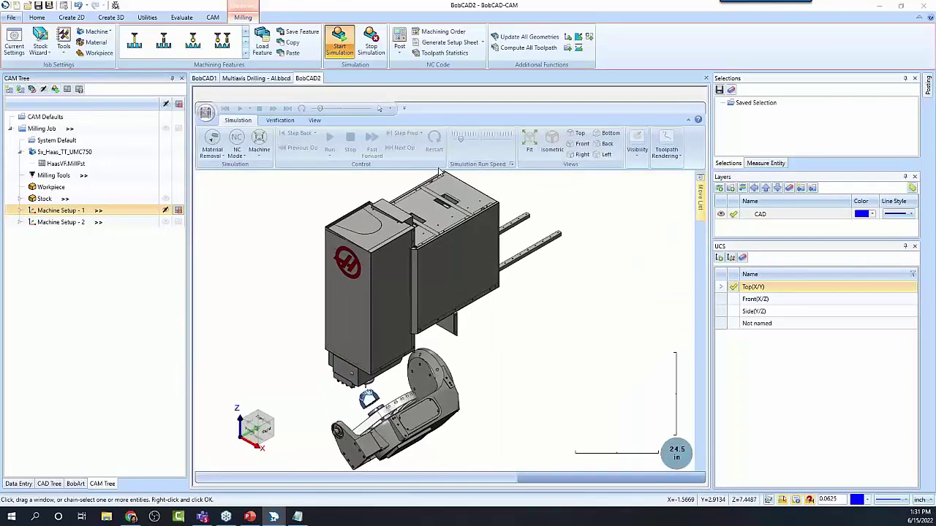
Step: Examine the simulated machine close up, checking the part on the tilted rotary table beneath the spindle
middle_click_drag(482, 354, 593, 342)
scroll(417, 278, "down", 3)
scroll(457, 337, "up", 4)
middle_click_drag(457, 337, 470, 358)
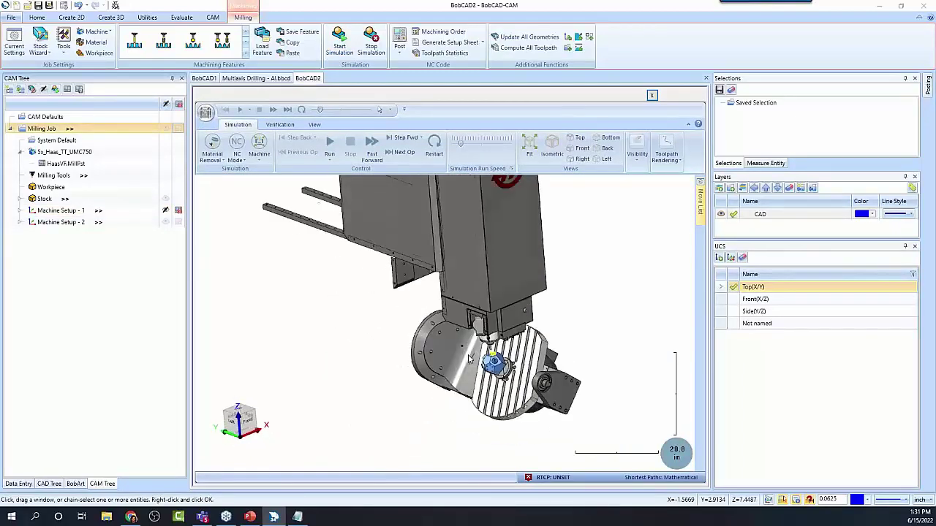
middle_click_drag(394, 296, 471, 297)
scroll(489, 323, "up", 3)
scroll(468, 338, "up", 2)
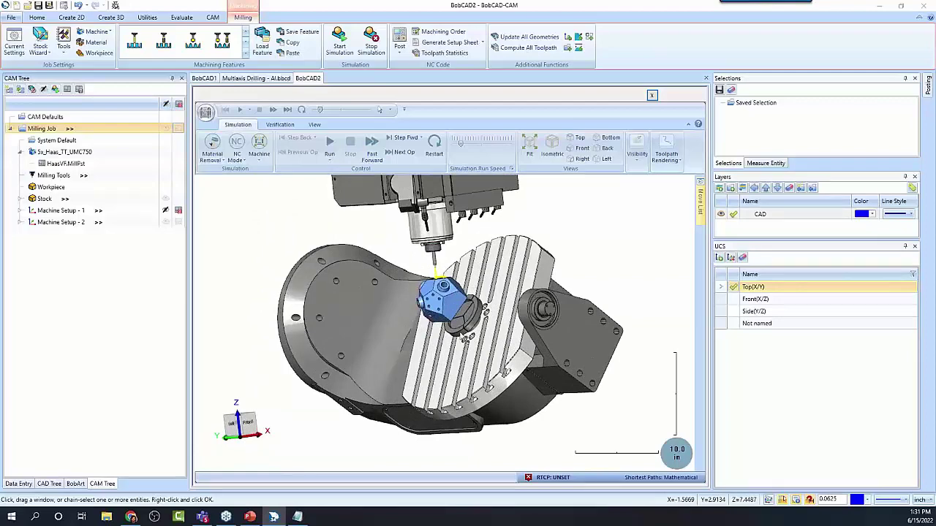
middle_click_drag(538, 264, 559, 266)
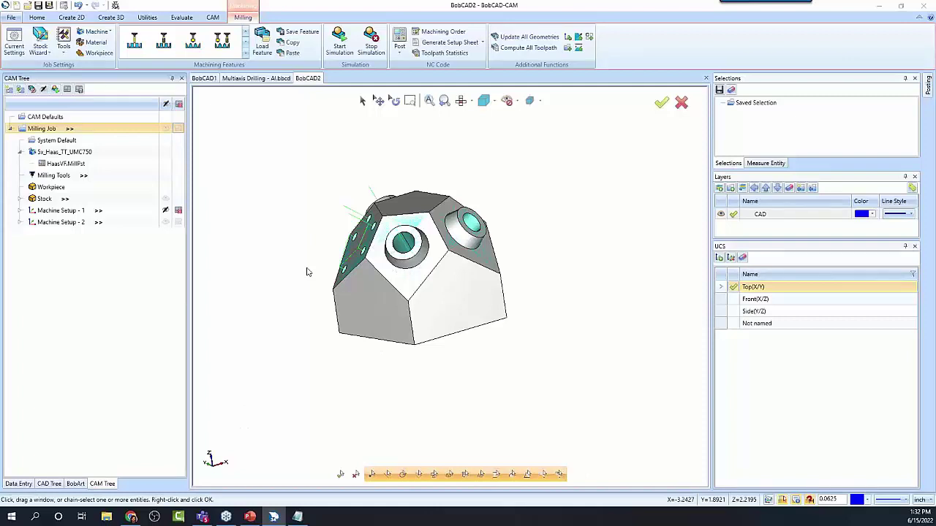
Step: Review the Multiaxis Post settings of the 0.7500 hole feature in Machine Setup - 1 and close the wizard without changes
left_click(20, 211)
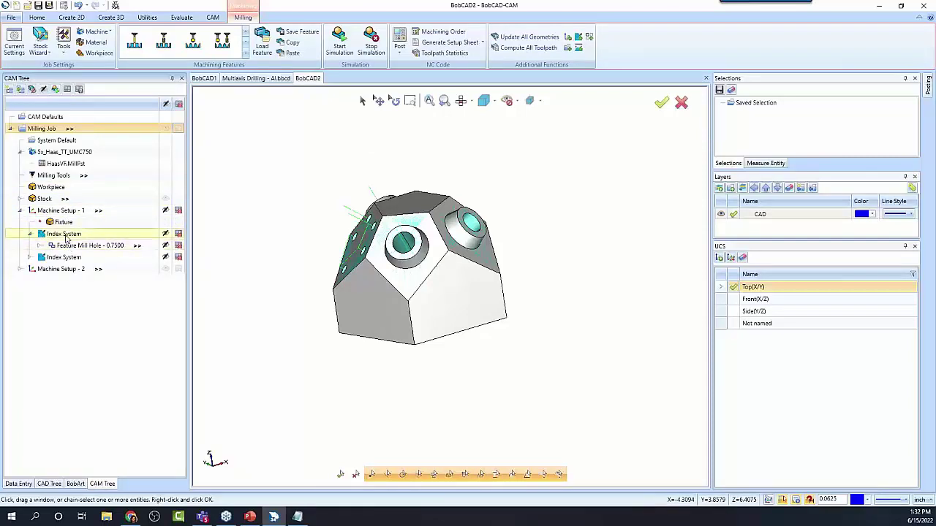
left_click(40, 246)
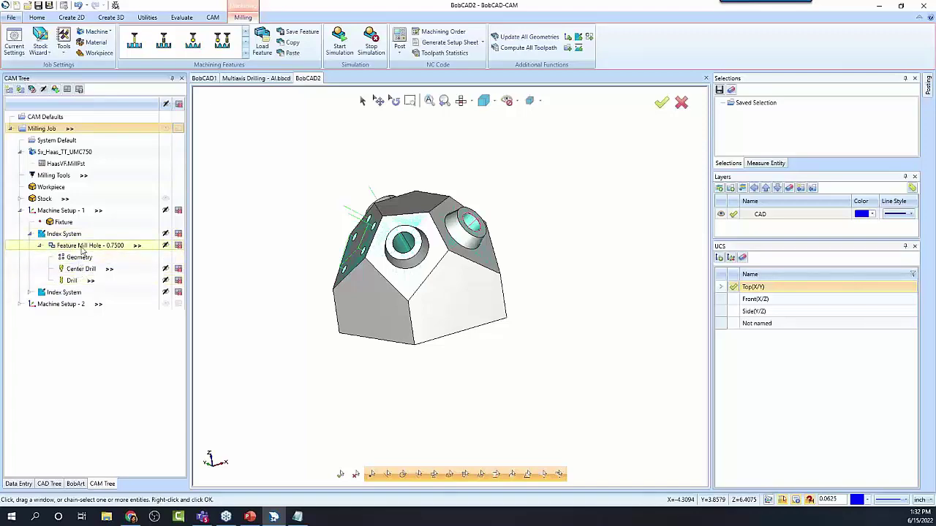
right_click(93, 246)
left_click(102, 253)
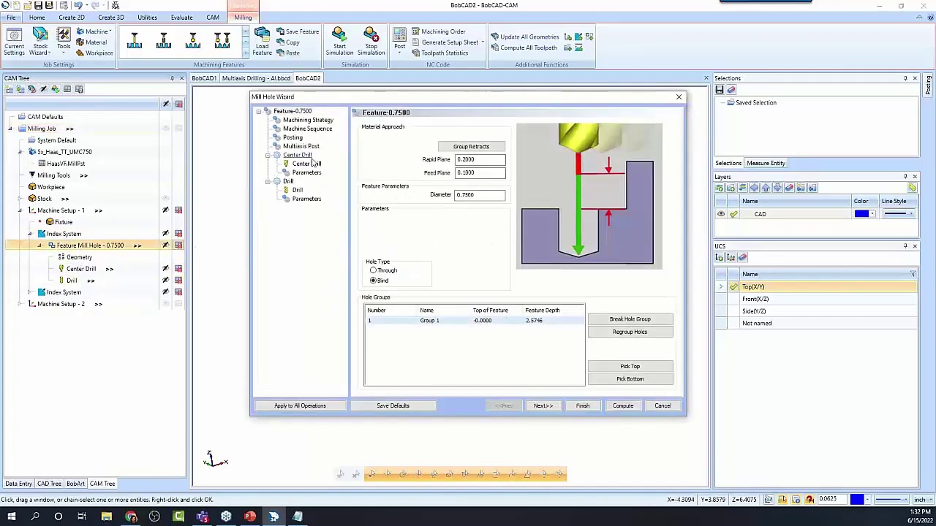
left_click(320, 147)
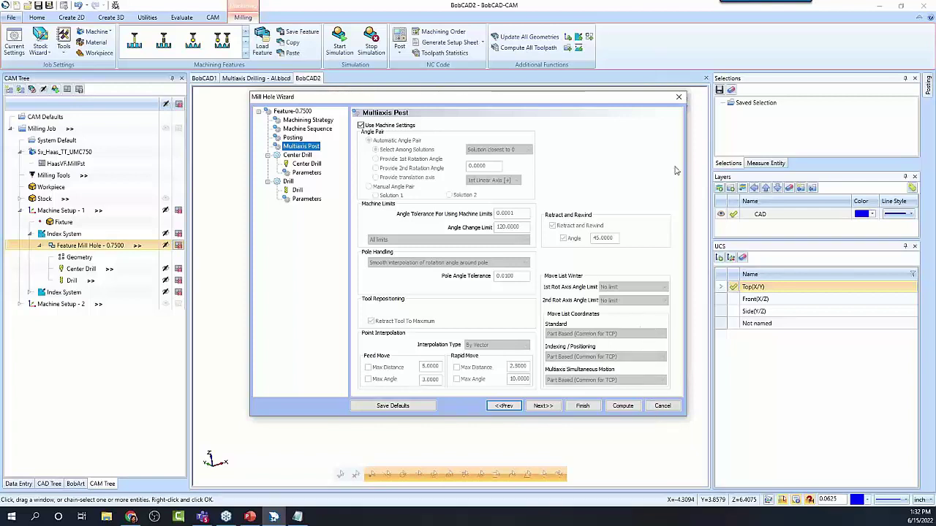
left_click(678, 96)
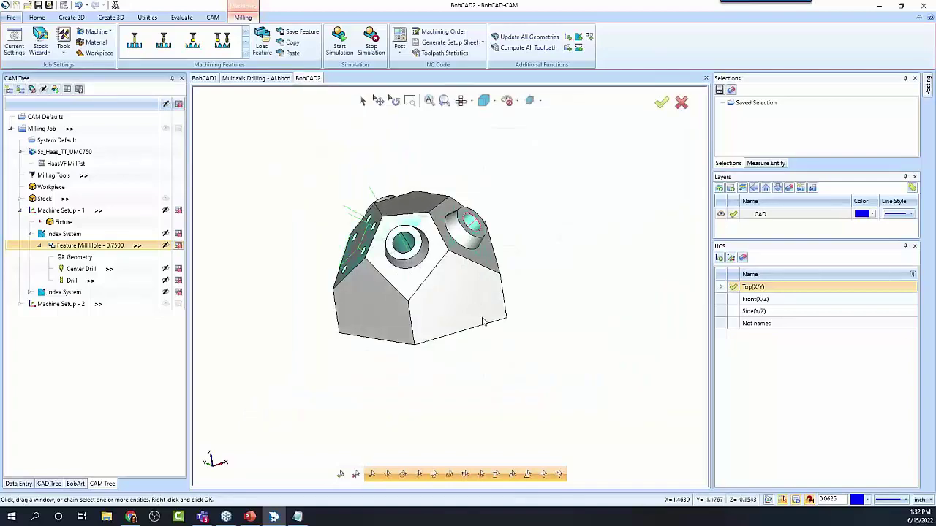
Step: Examine the angled holes on the model against the first index system's direction in Machine Setup - 1
middle_click_drag(482, 321, 442, 298)
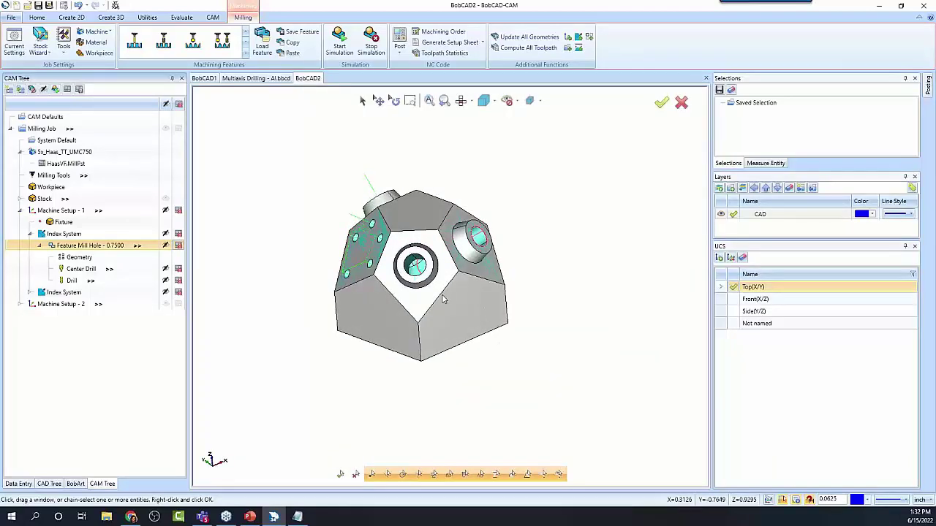
scroll(441, 300, "up", 3)
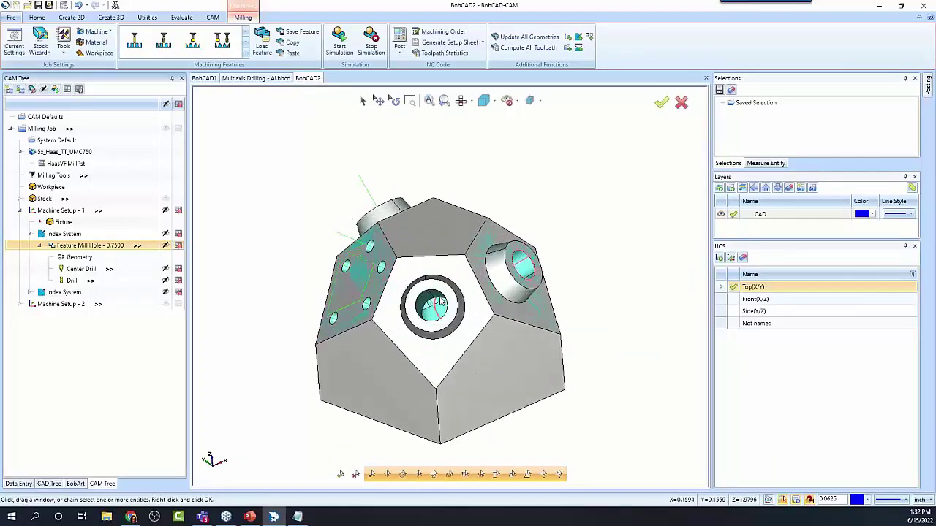
scroll(437, 304, "down", 3)
middle_click_drag(432, 338, 426, 368)
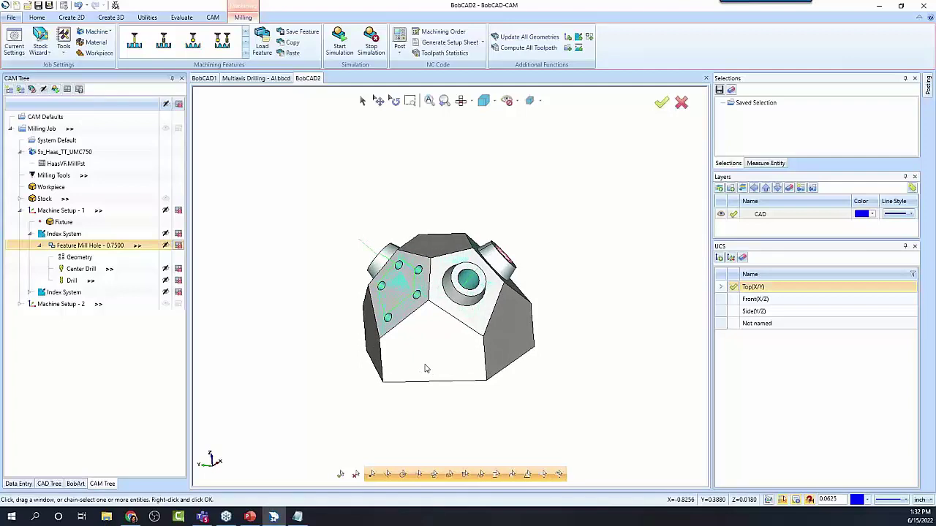
left_click(30, 237)
left_click(30, 234)
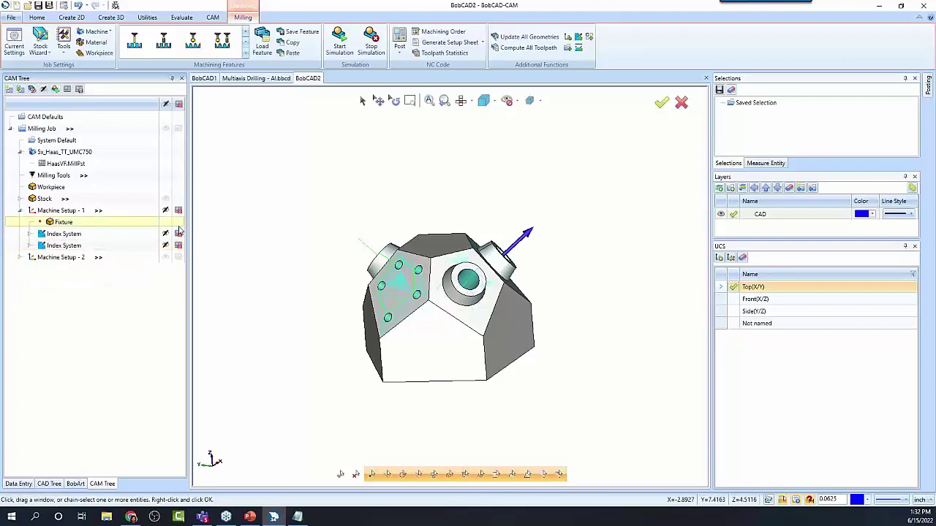
middle_click_drag(441, 328, 456, 332)
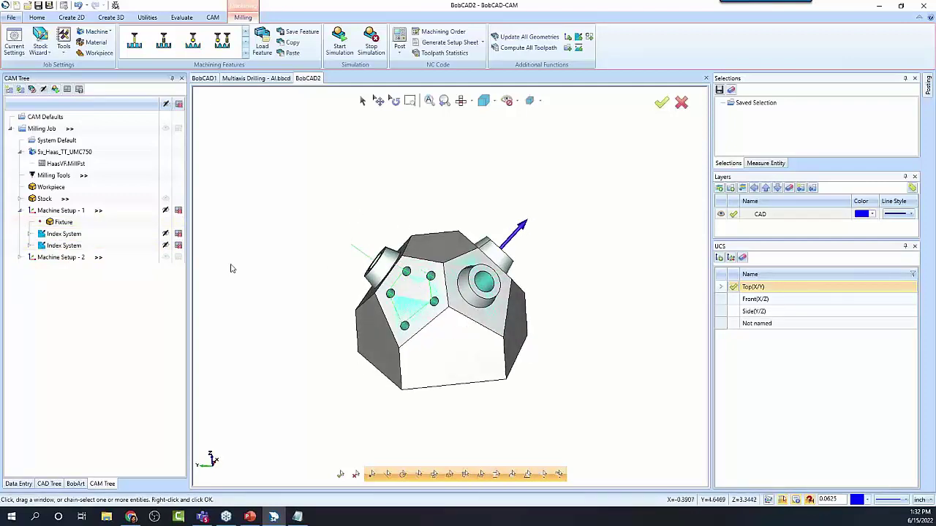
left_click(19, 210)
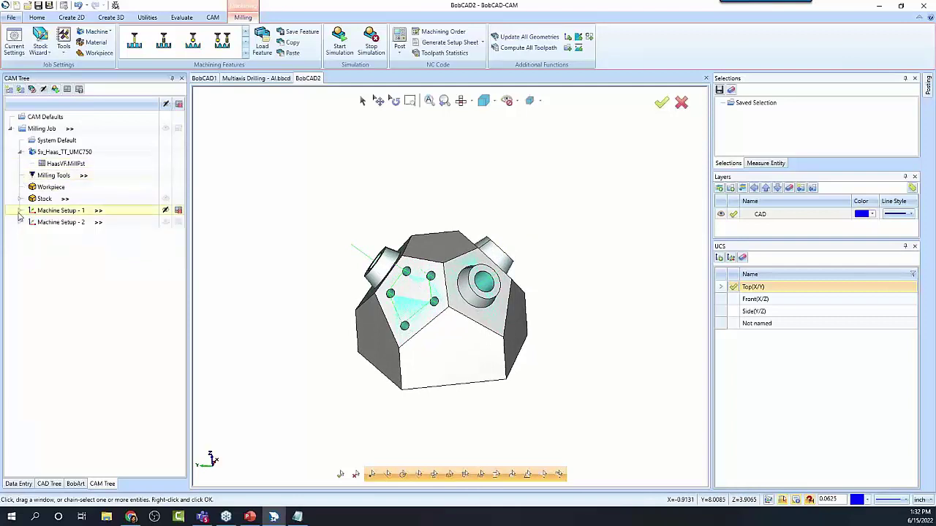
Step: Insert a new machine setup after Machine Setup - 2
right_click(56, 224)
mouse_move(124, 439)
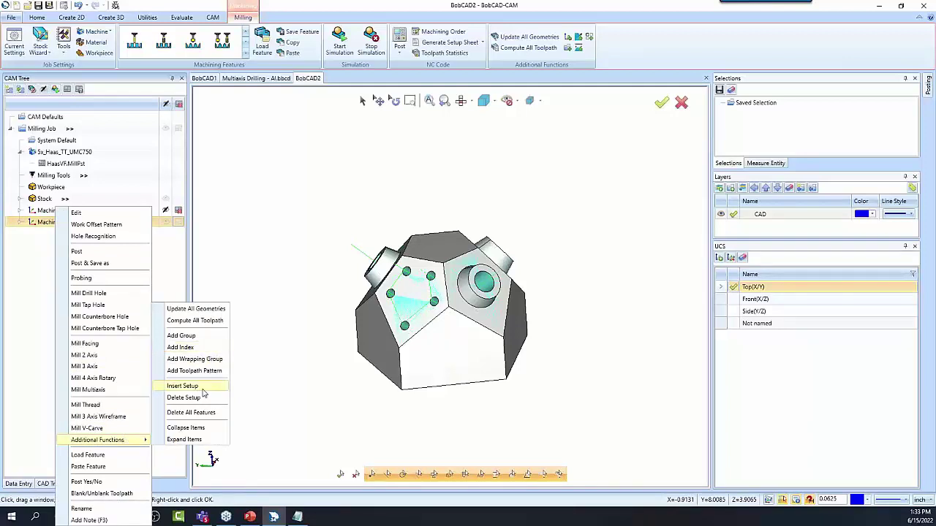
left_click(203, 387)
Step: Review the coordinate system and work offset settings of Machine Setup - 3 and leave without changes
left_click(69, 234)
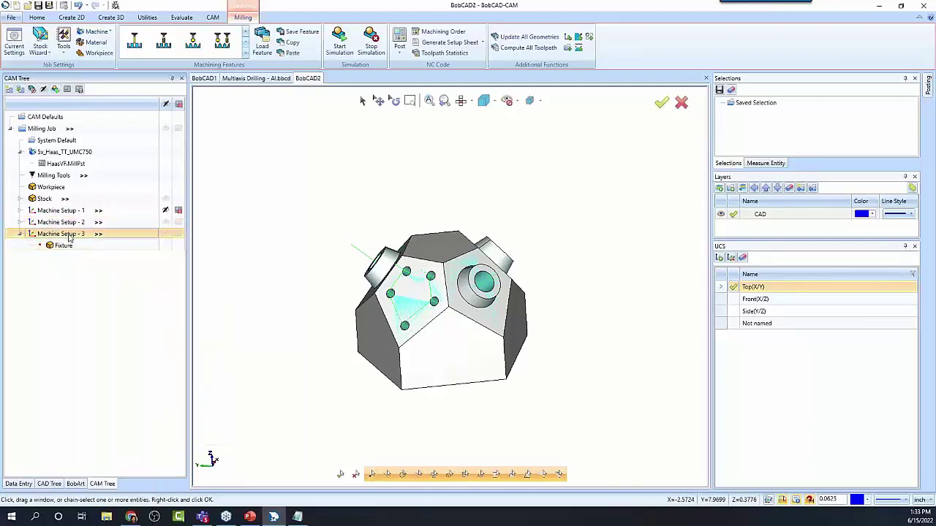
double_click(70, 235)
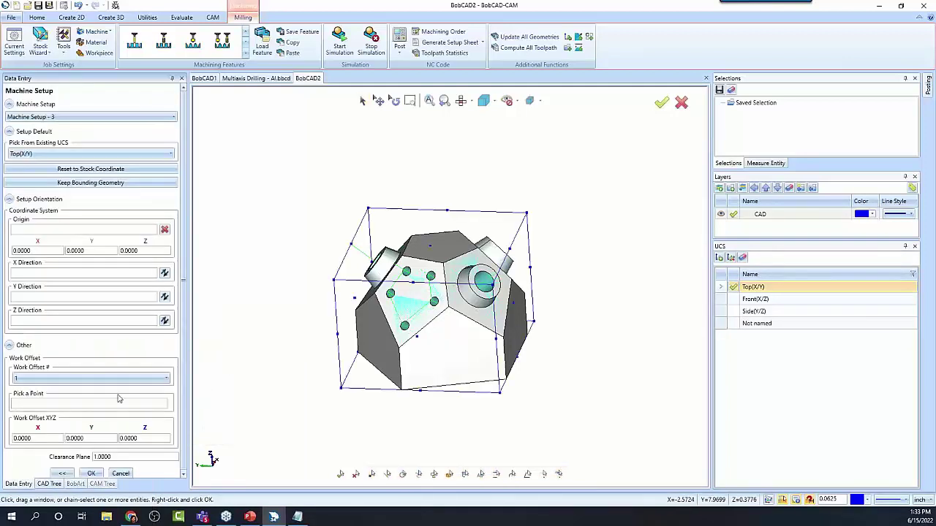
left_click(124, 475)
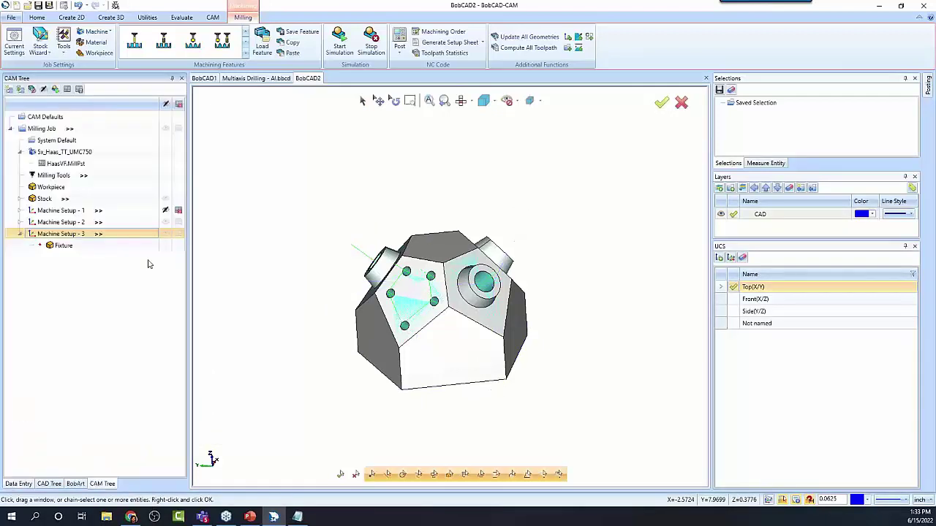
double_click(70, 237)
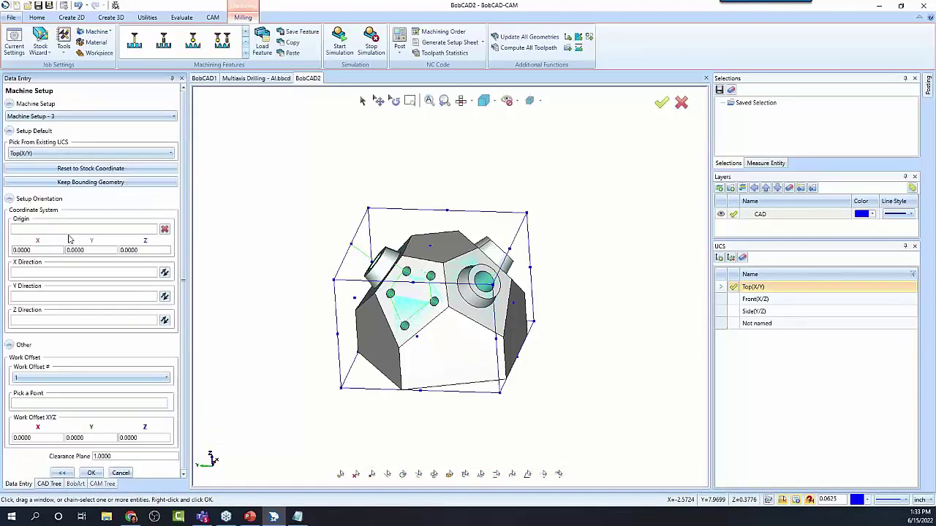
left_click(123, 474)
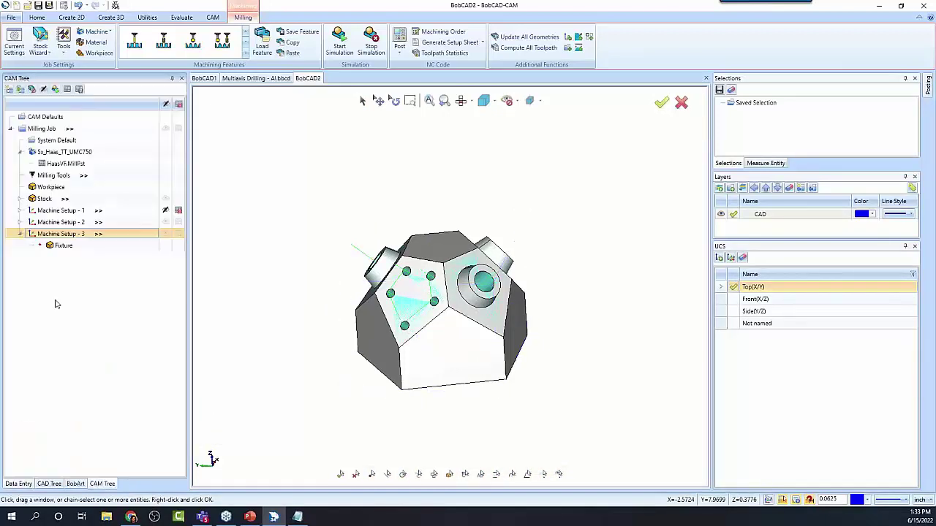
Step: Check which surface defines the second index system of Machine Setup - 2 and show the hole operations it contains
left_click(19, 223)
left_click(57, 258)
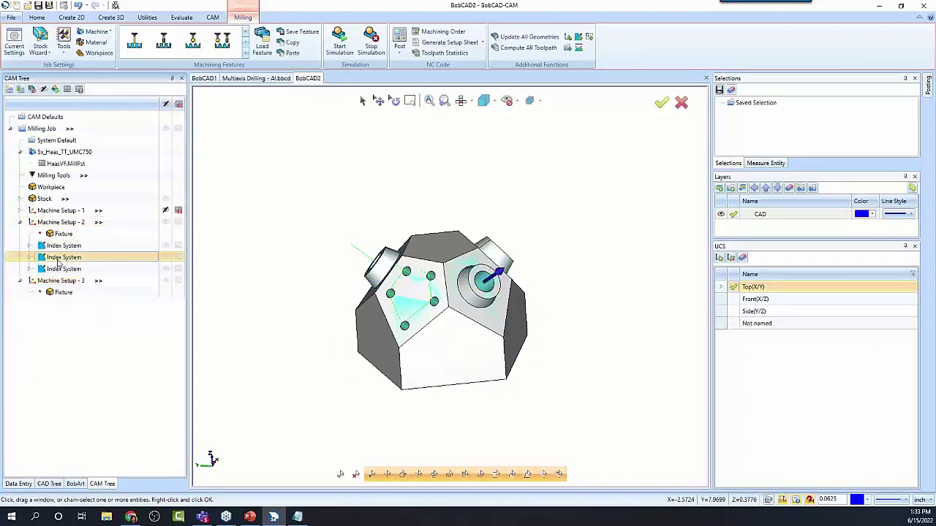
double_click(58, 260)
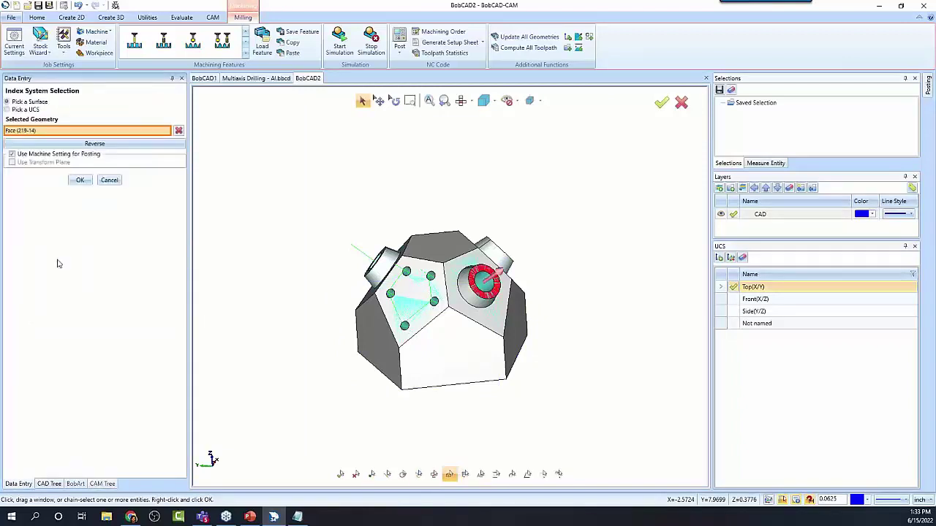
left_click(110, 182)
left_click(30, 257)
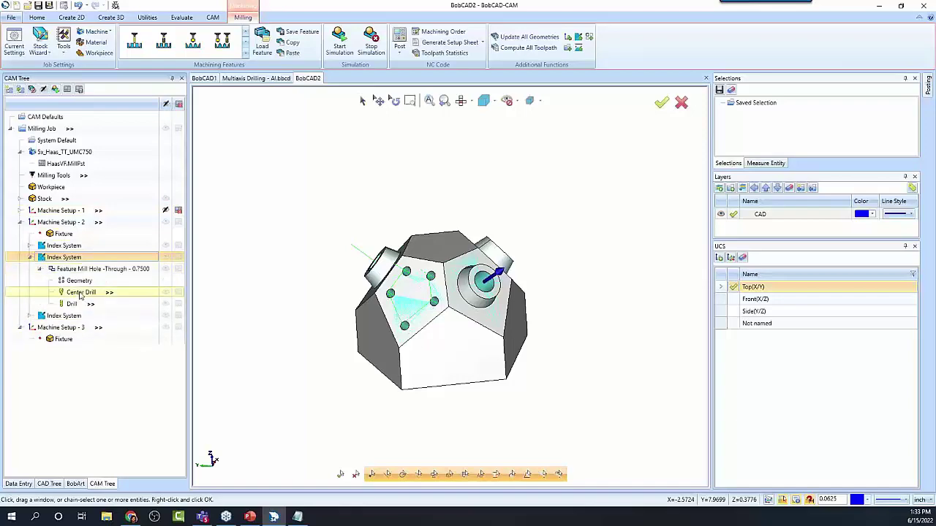
Step: Review the center drill tool settings of the 0.7500 through-hole feature and leave without changes
left_click(81, 292)
double_click(81, 292)
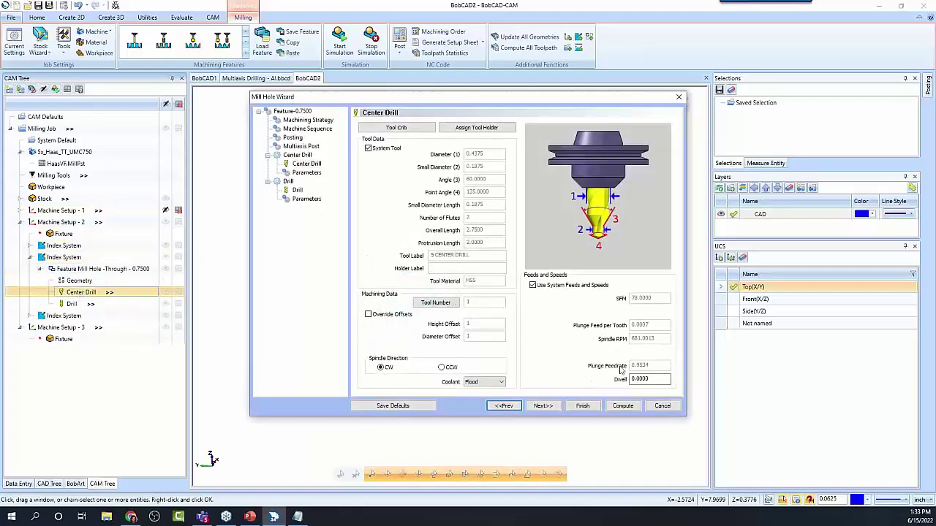
left_click(662, 406)
Step: Review the double-click tree behavior options in the user interface settings and leave without changes
left_click(64, 6)
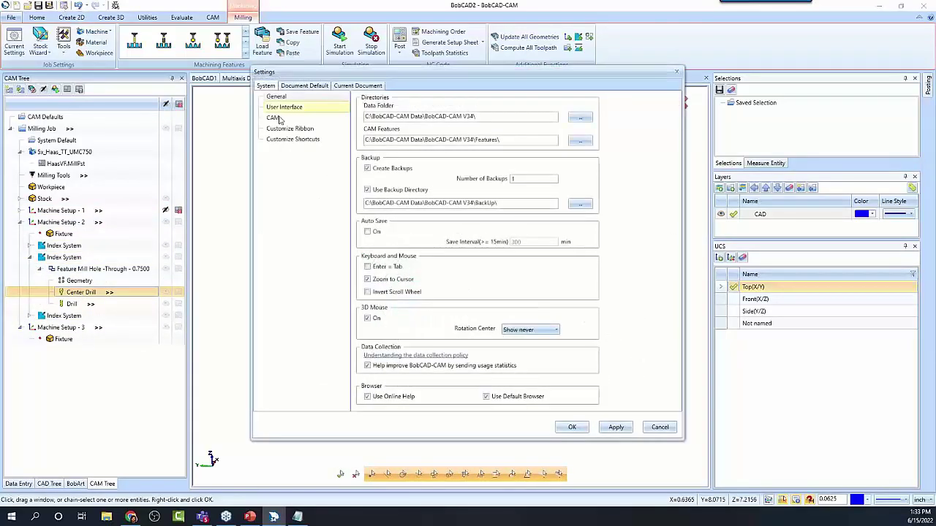
left_click(286, 109)
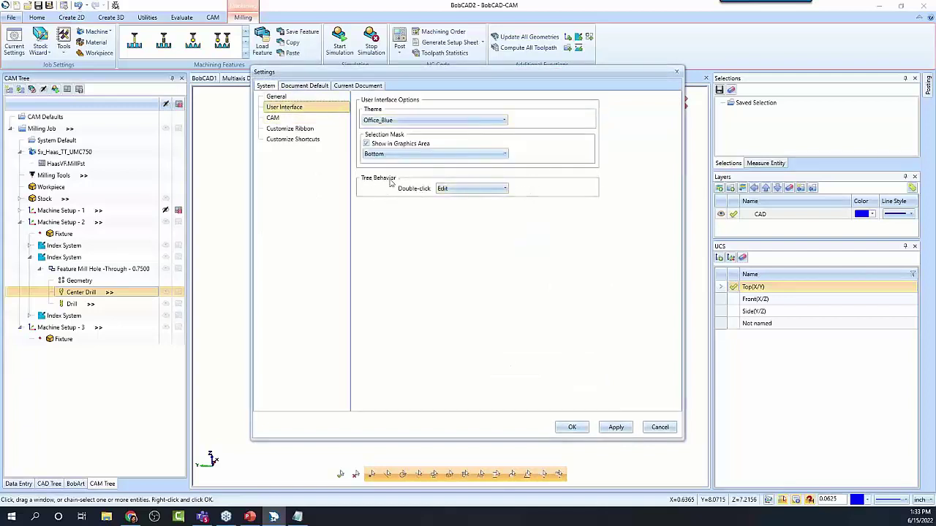
left_click(493, 188)
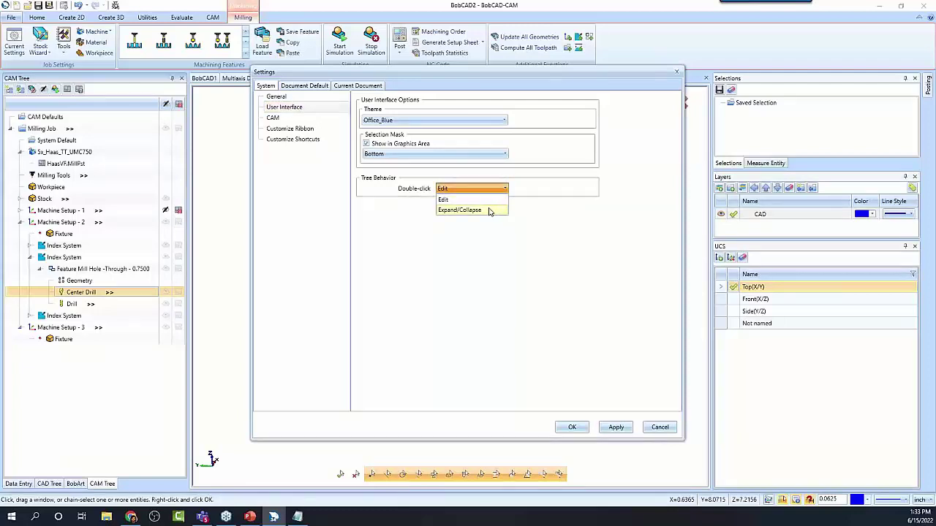
left_click(443, 199)
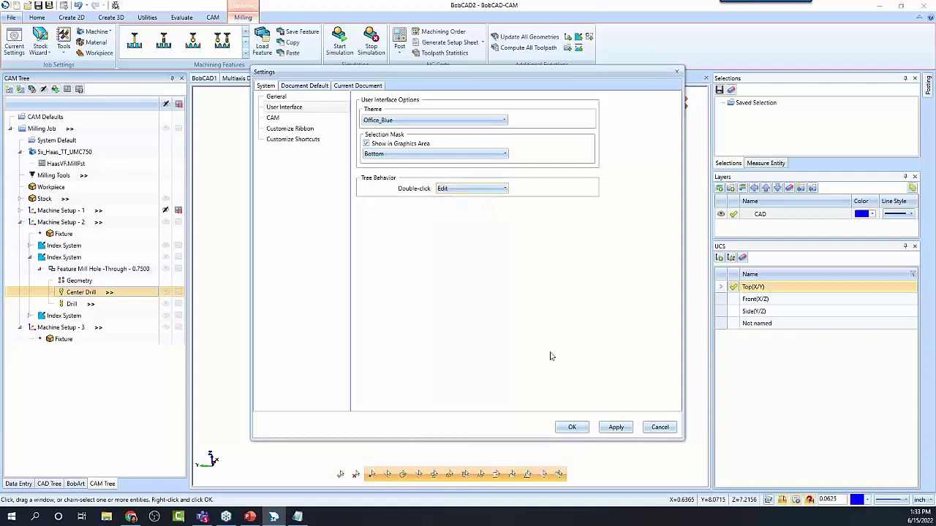
left_click(659, 427)
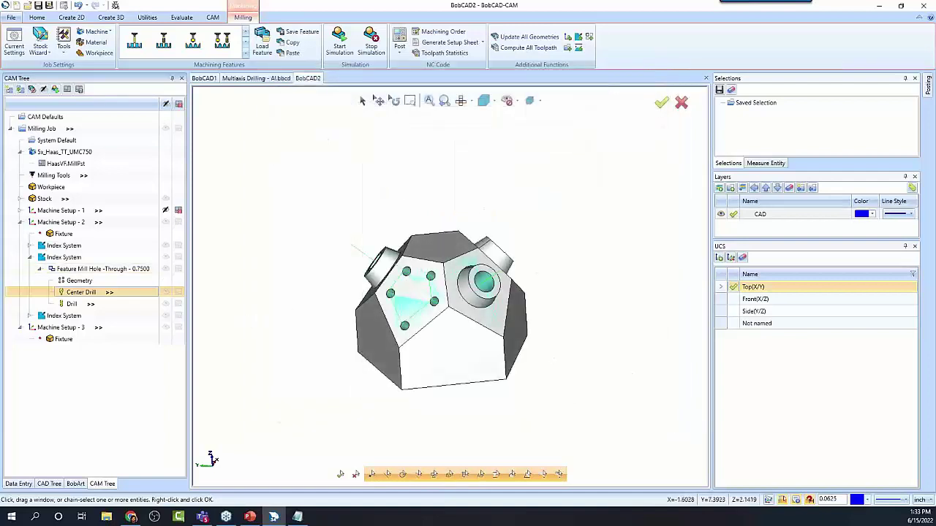
Step: Collapse Machine Setup - 2 and change the work offset number of Machine Setup - 3 to 4
left_click(20, 223)
left_click(73, 234)
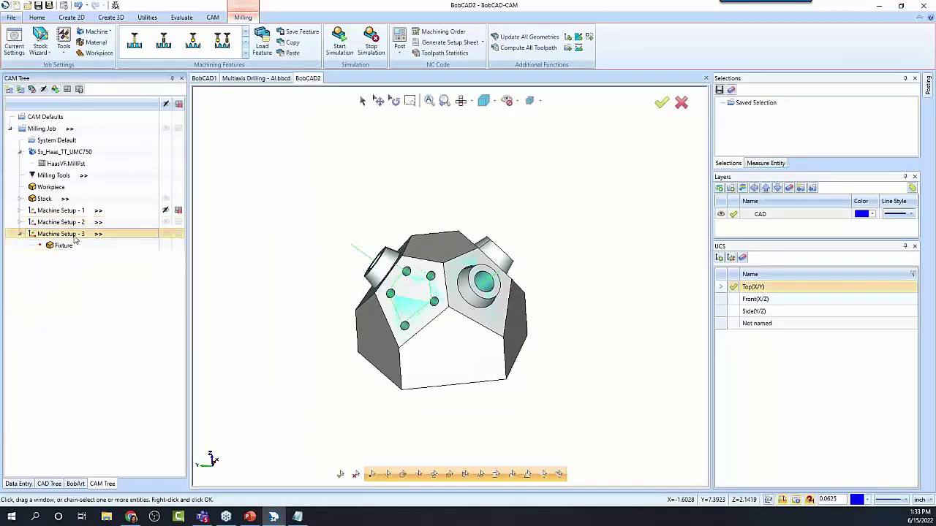
double_click(73, 239)
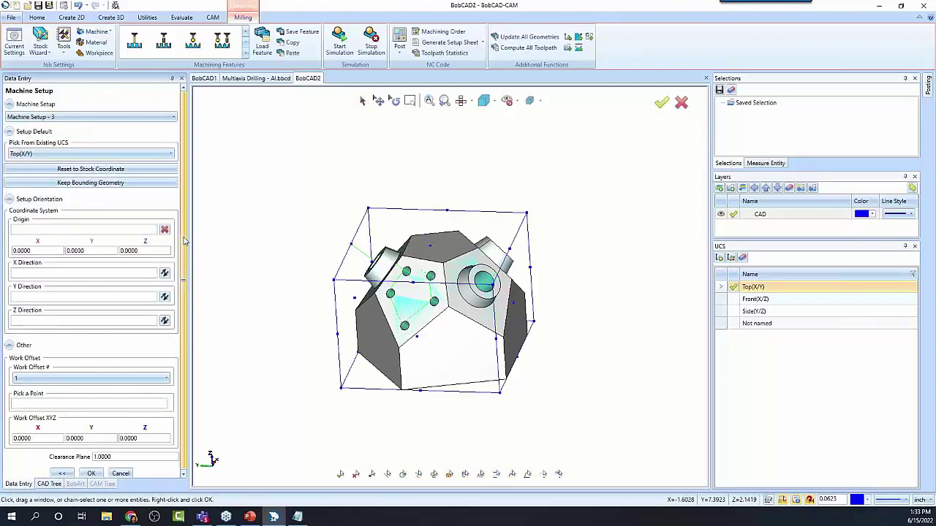
left_click(145, 437)
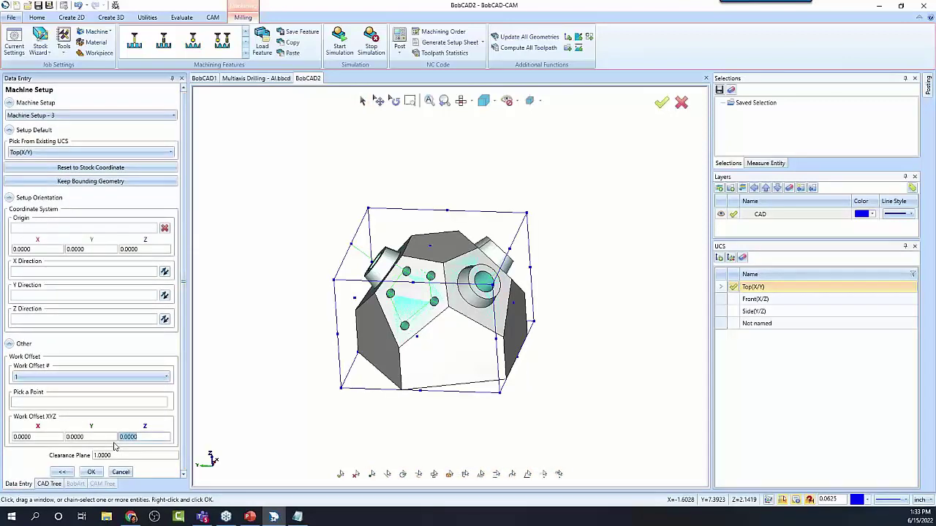
left_click(57, 377)
left_click(51, 419)
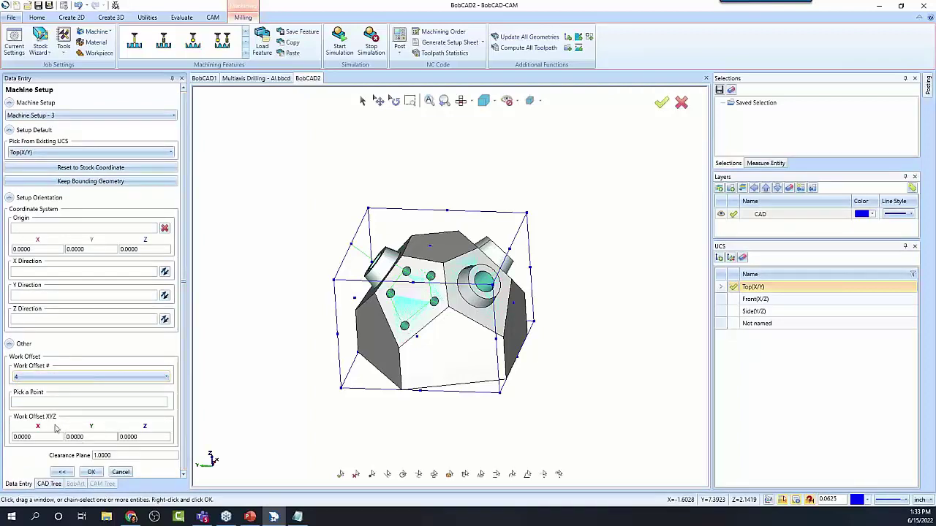
Step: Set the X and Y work offset values of Machine Setup - 3 to 5 and accept the setup
left_click(44, 437)
type("5")
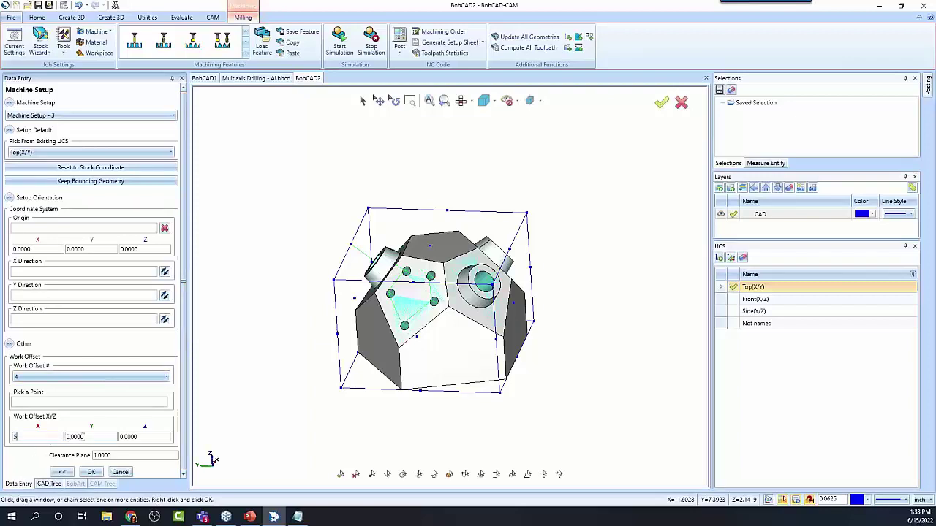
left_click_drag(87, 438, 45, 439)
type("5")
left_click(92, 473)
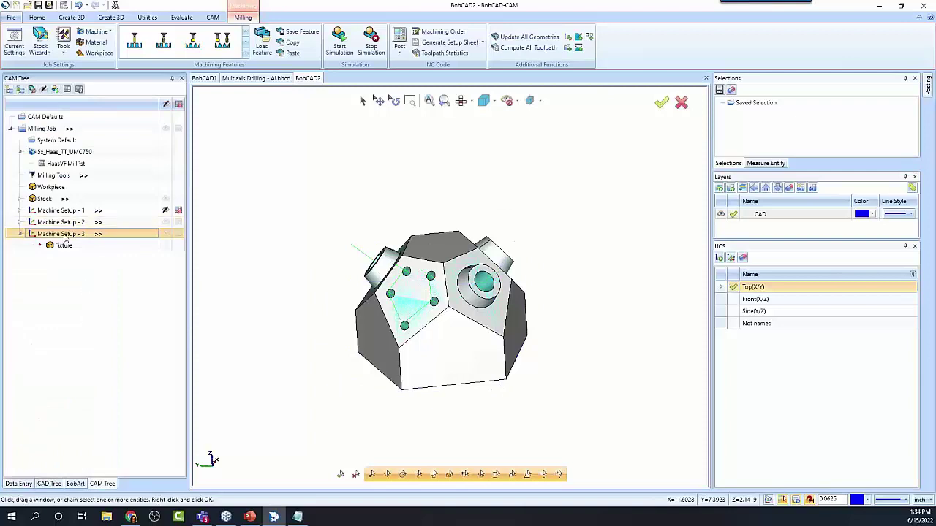
Step: Add a Mill Drill Hole feature to Machine Setup - 3 without picking any hole geometry
right_click(65, 237)
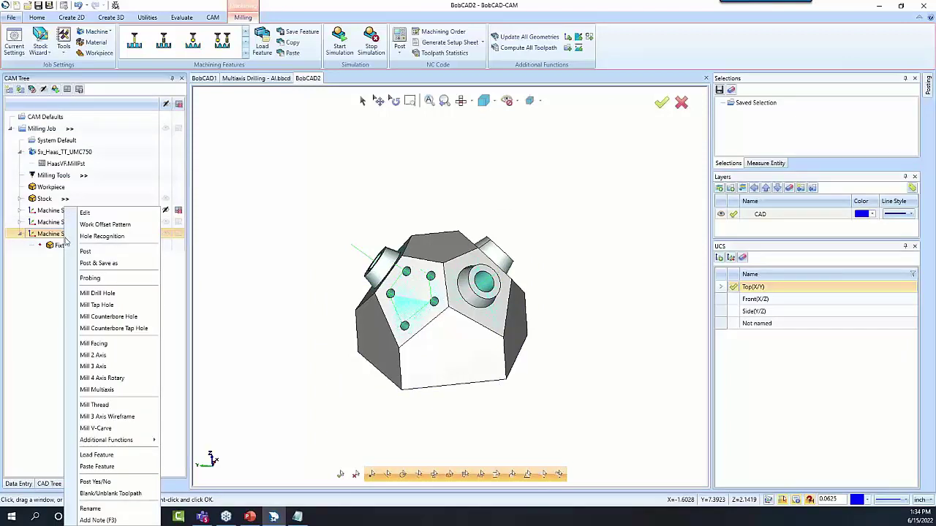
left_click(128, 294)
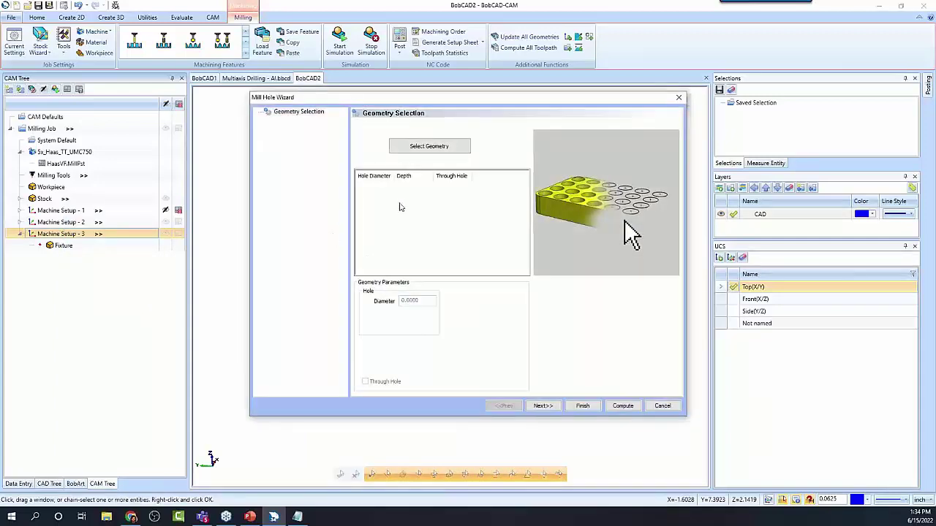
left_click(437, 148)
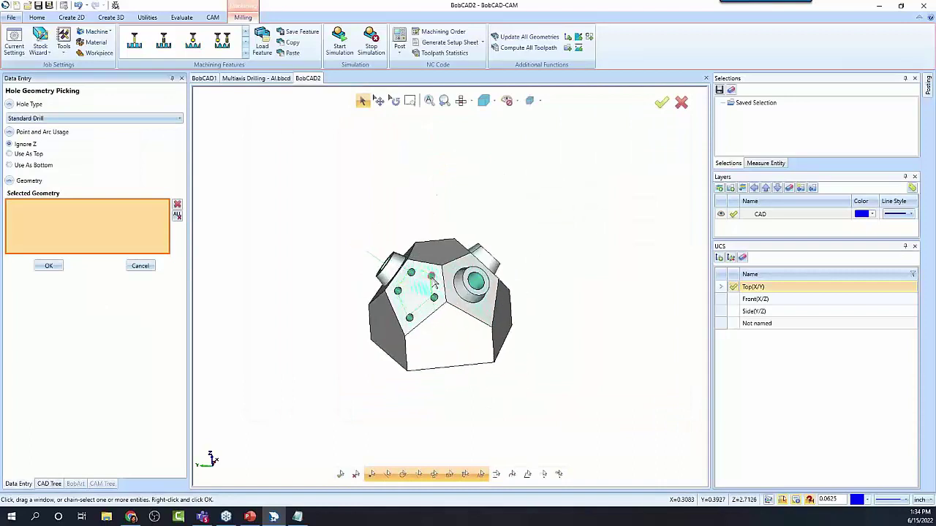
scroll(433, 283, "up", 3)
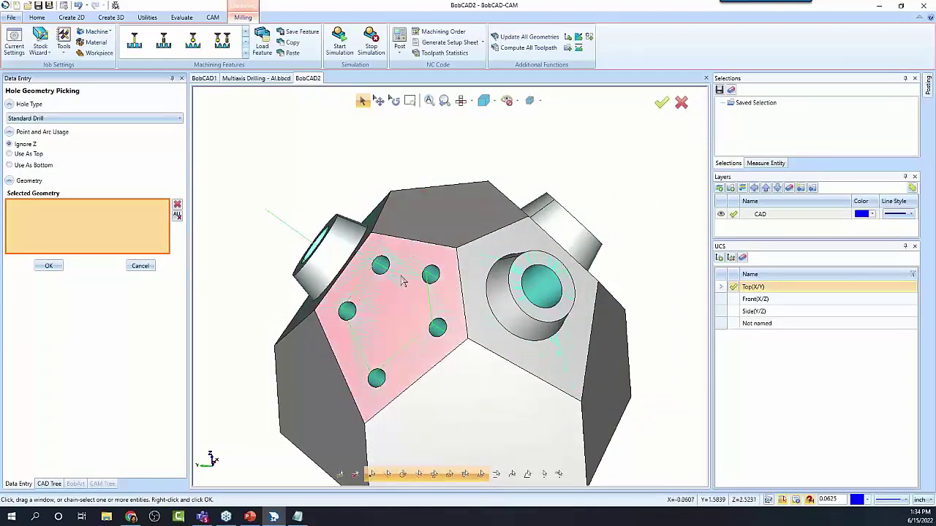
scroll(409, 263, "down", 3)
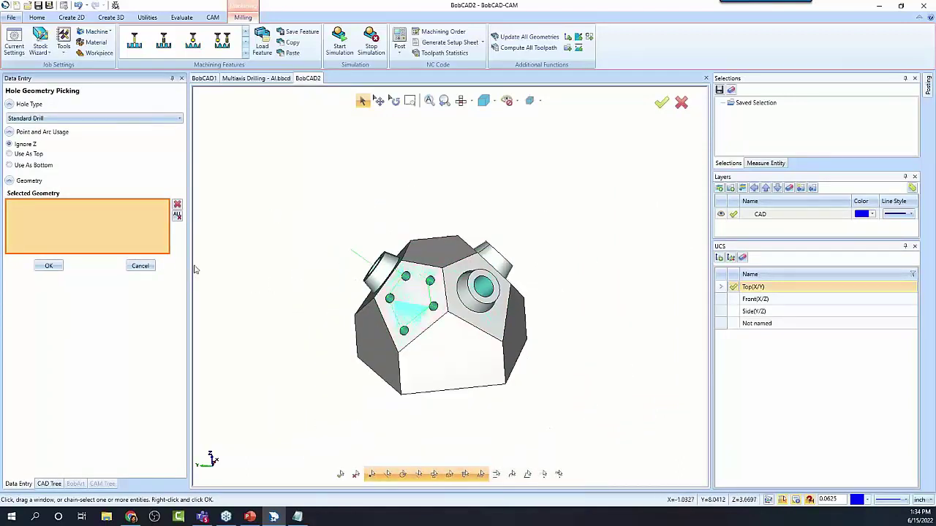
left_click(139, 265)
left_click(582, 405)
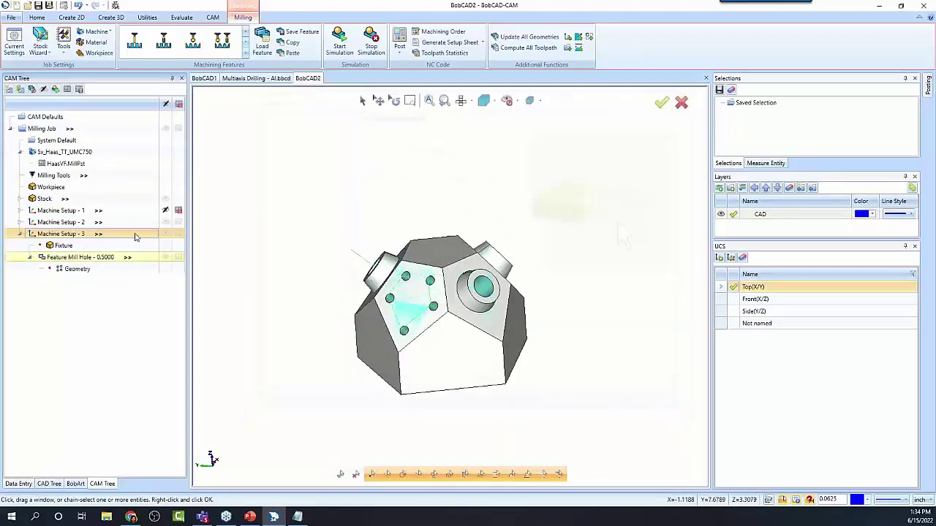
Step: Hide the stock so the faceted part shows on its own
left_click(165, 199)
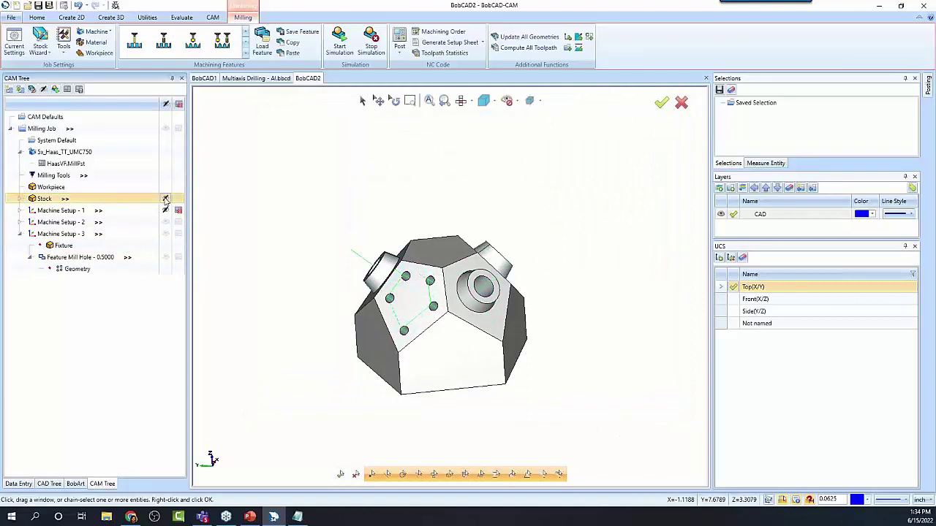
scroll(439, 219, "down", 1)
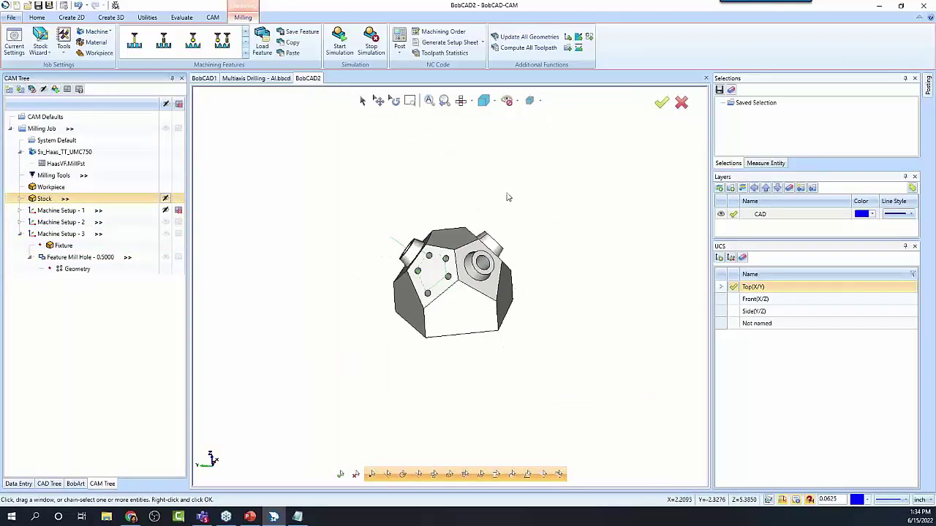
scroll(472, 312, "up", 1)
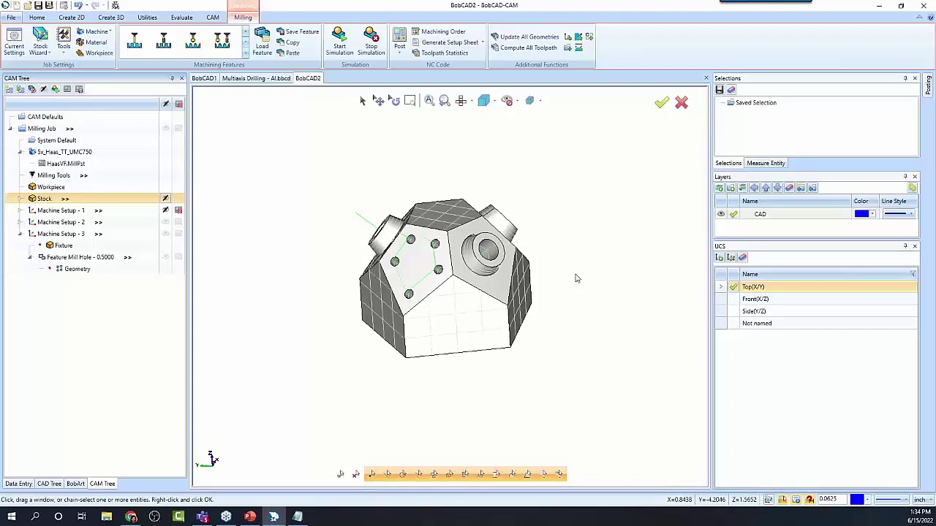
scroll(576, 275, "up", 2)
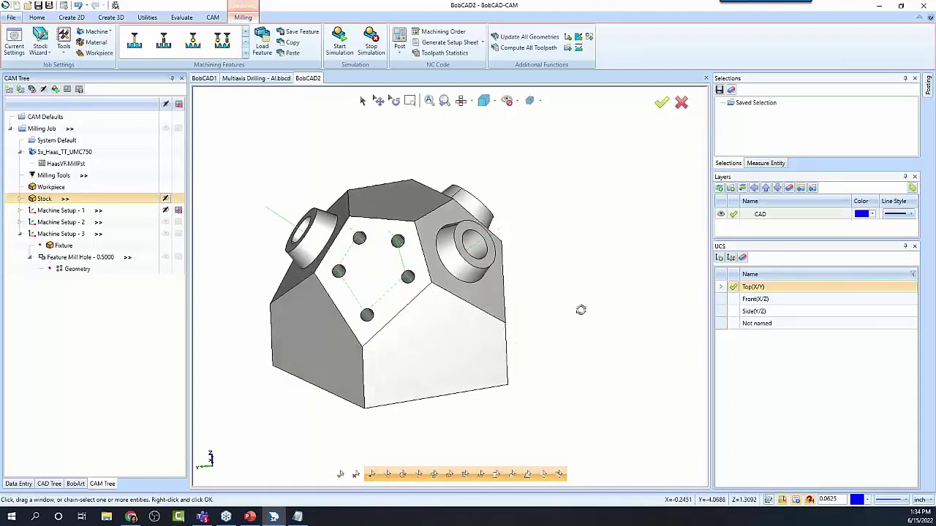
scroll(585, 308, "down", 2)
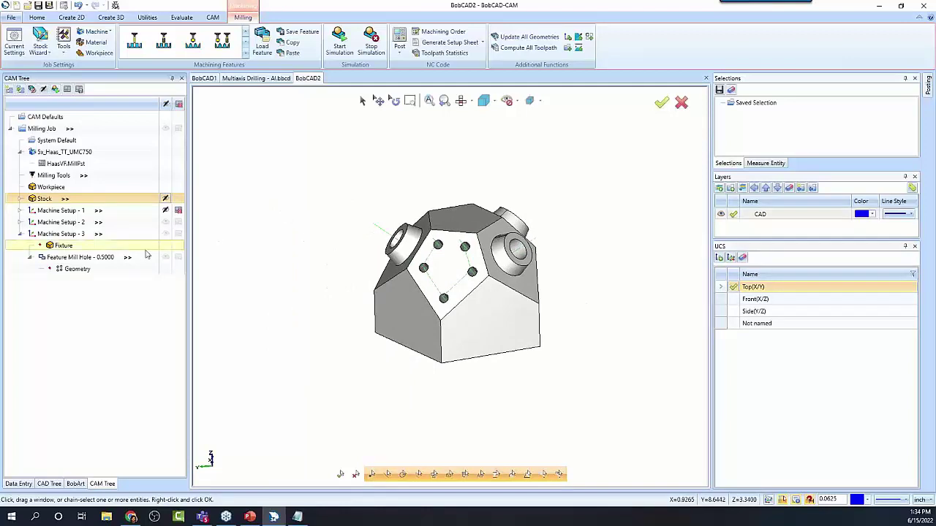
Step: Reselect the geometry of the 0.5000 mill hole feature and set its hole type to Multiaxis Drill
right_click(73, 270)
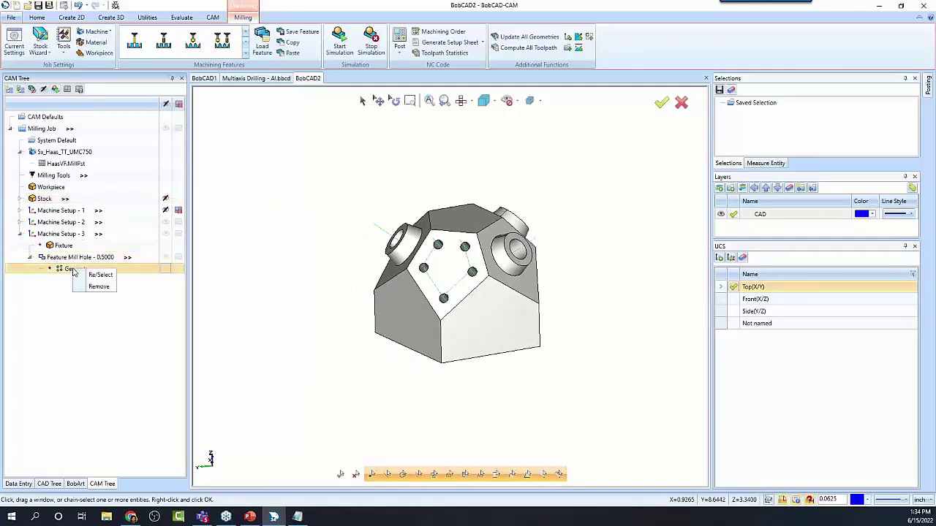
left_click(89, 276)
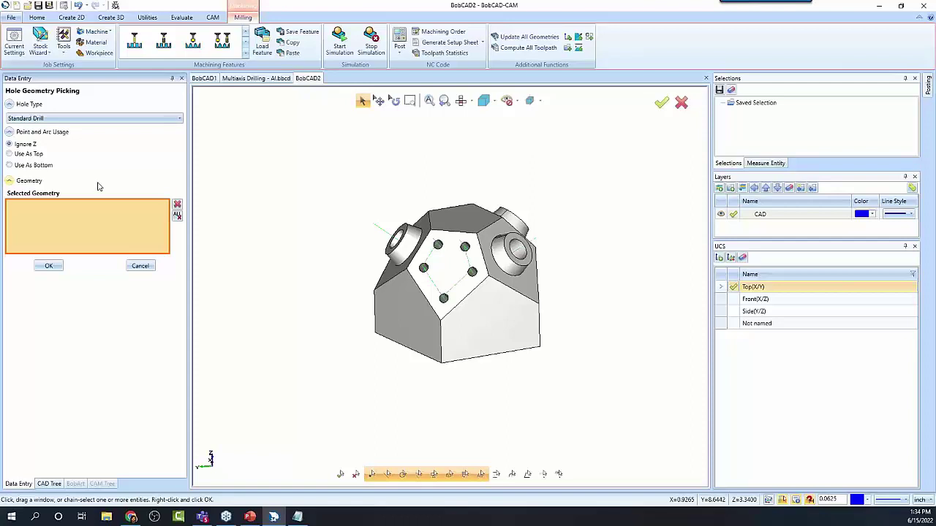
left_click(134, 120)
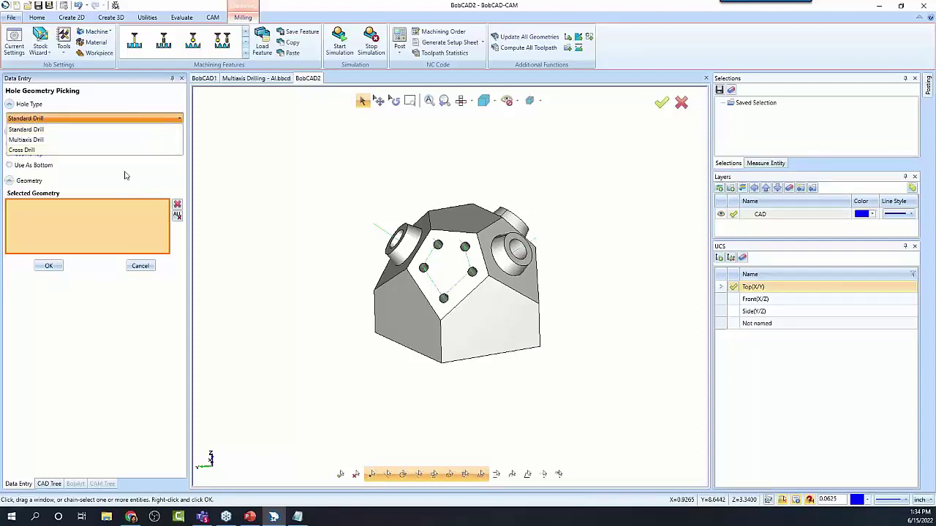
left_click(126, 174)
left_click(155, 122)
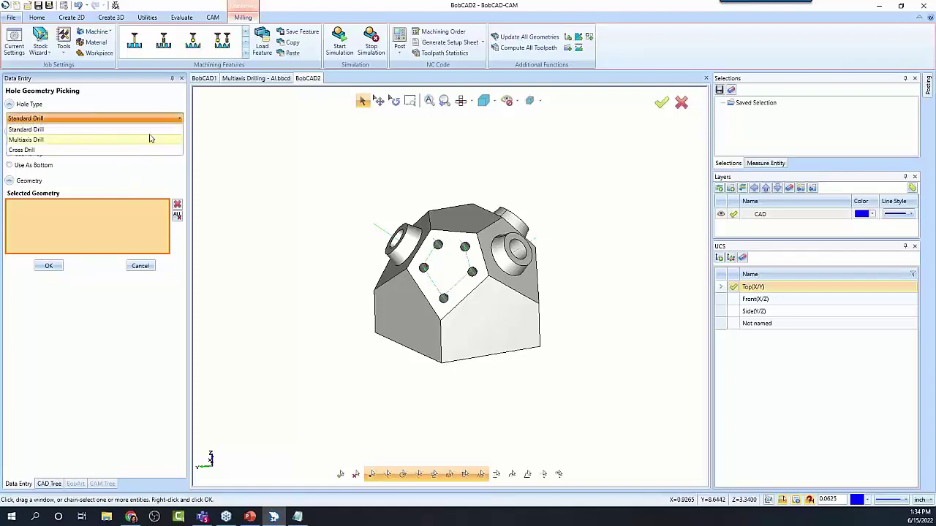
left_click(148, 140)
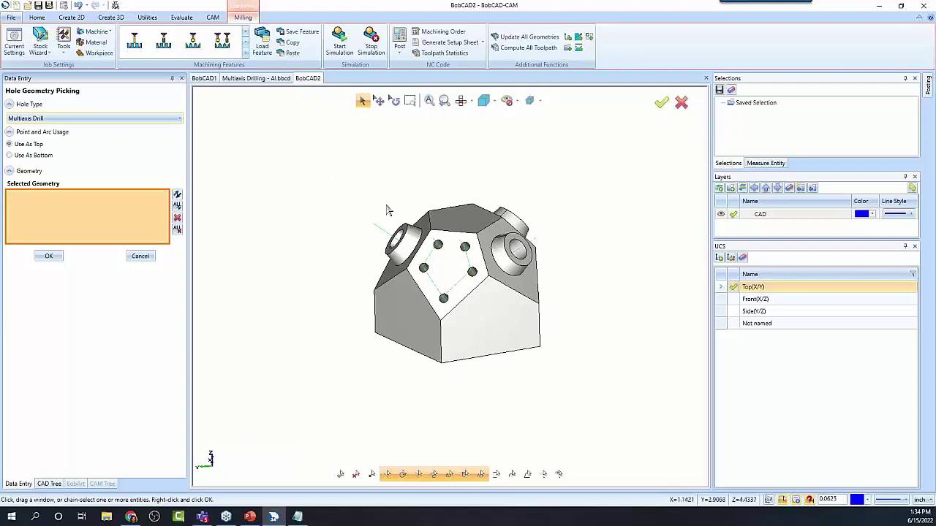
Step: Pick the five small hole faces on the facet between the two bosses as multiaxis drill geometry
left_click(438, 247)
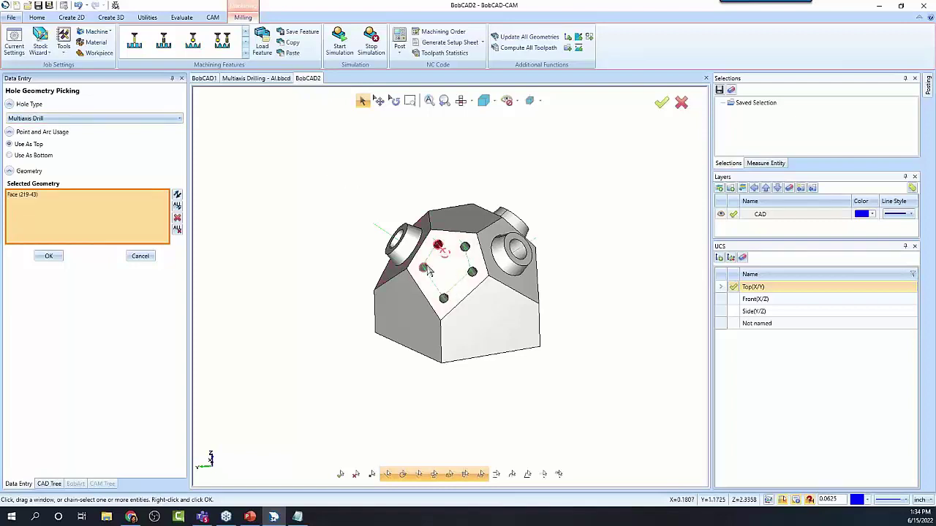
left_click(424, 267)
left_click(443, 298)
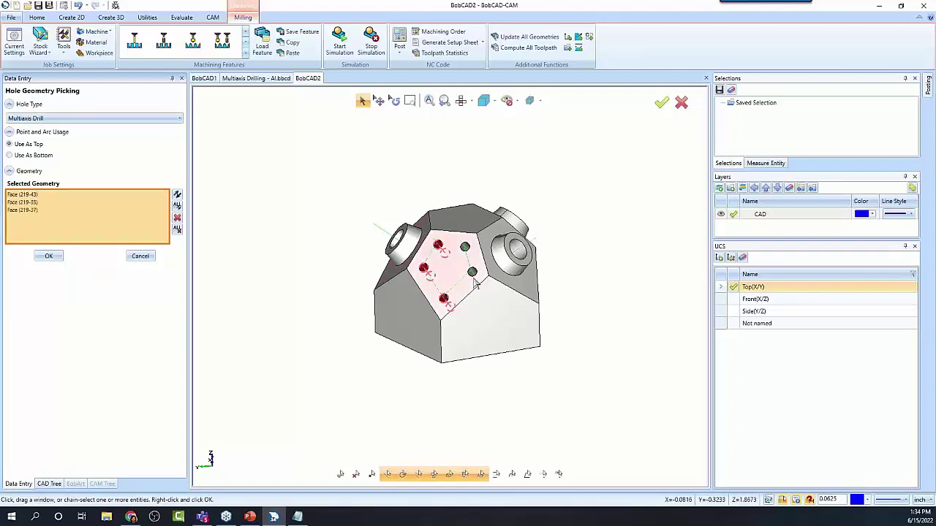
left_click(473, 274)
left_click(465, 249)
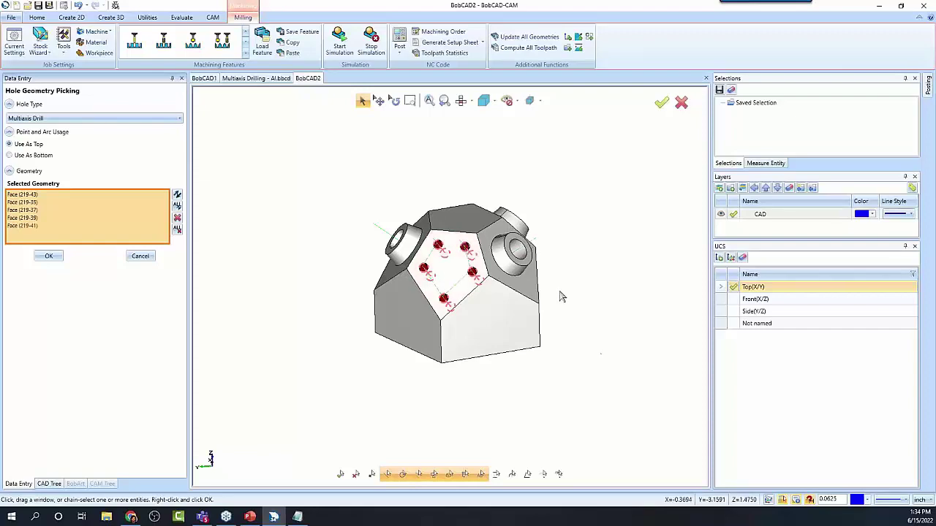
Step: Add the five small hole faces on the five-hole facet at the other side of the part to the multiaxis drill geometry
middle_click_drag(562, 295, 505, 344)
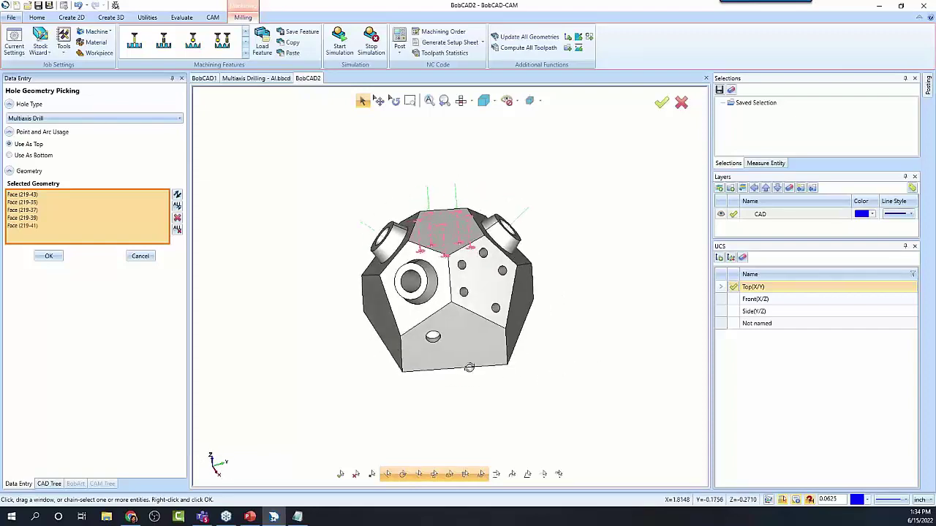
left_click(462, 295)
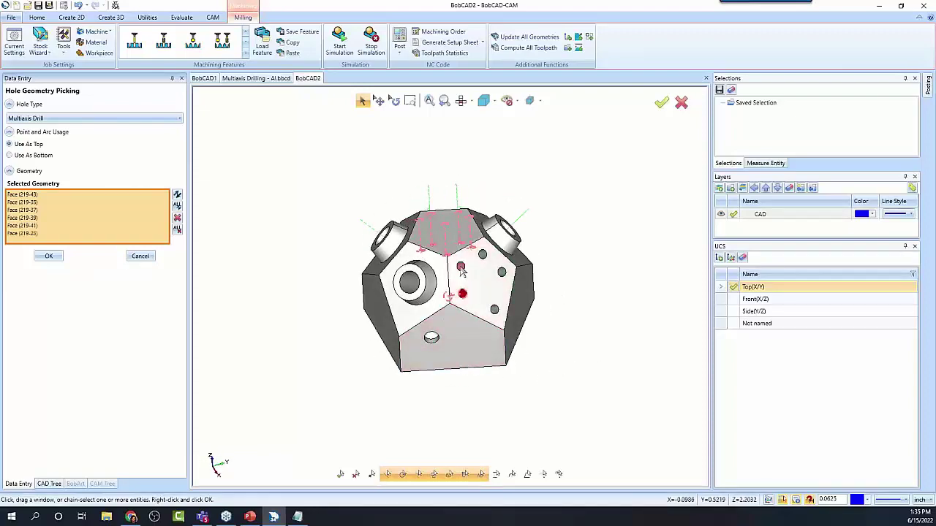
left_click(461, 267)
left_click(482, 255)
left_click(502, 273)
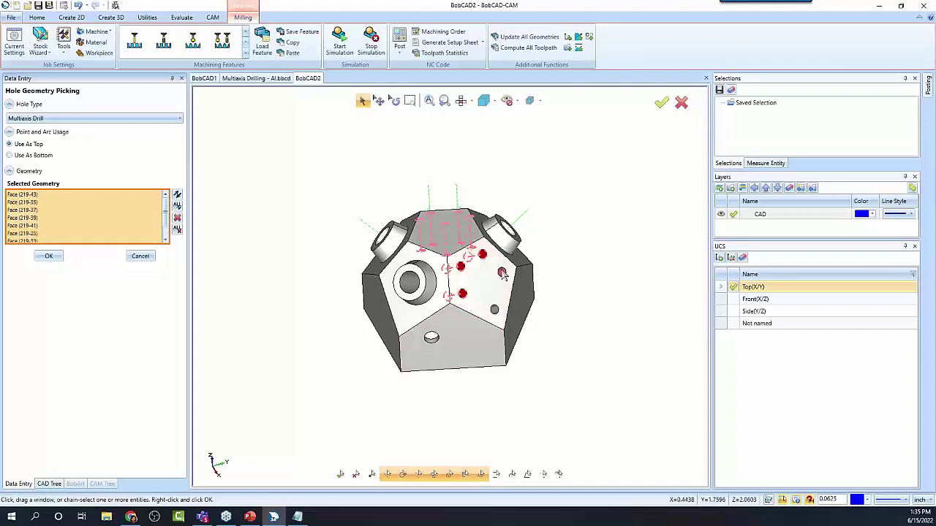
left_click(494, 311)
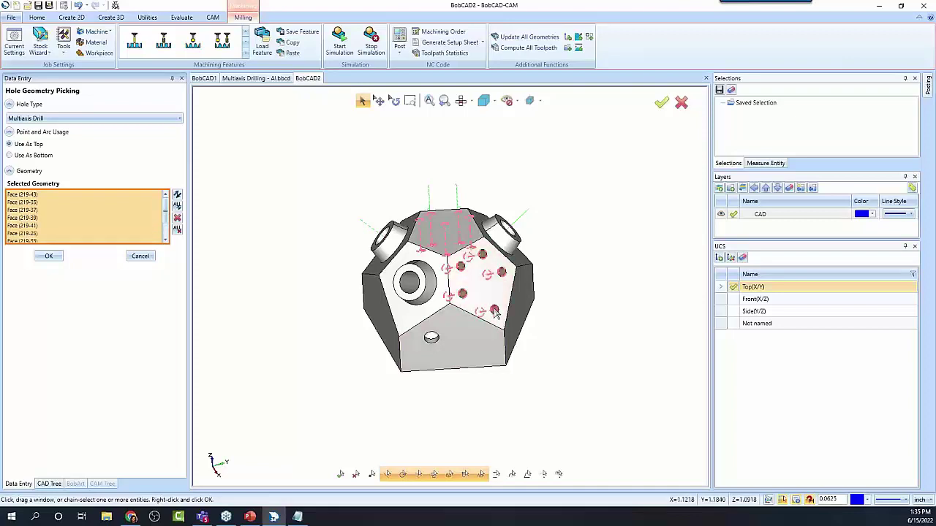
Step: Accept the picked hole faces, set up the 0.5000 mill hole feature with a Drill operation, and compute its toolpath
left_click(49, 256)
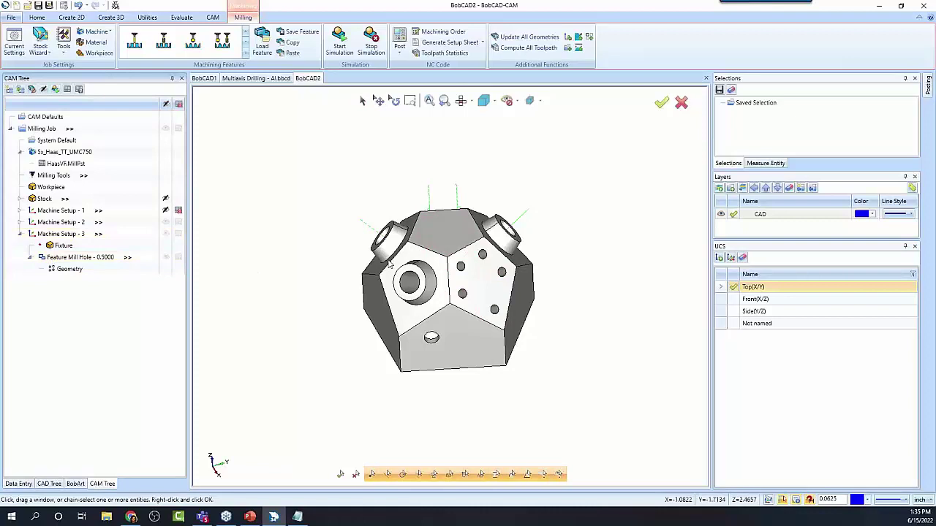
double_click(80, 256)
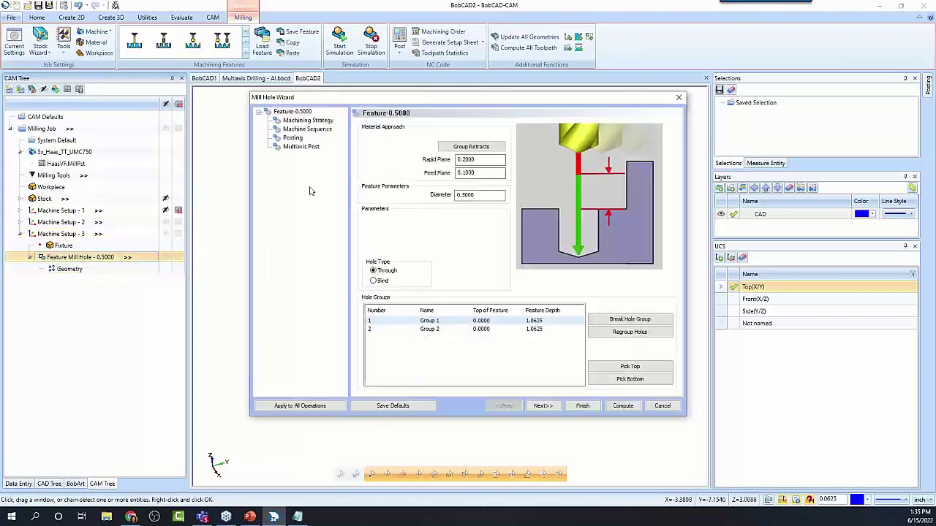
left_click(322, 122)
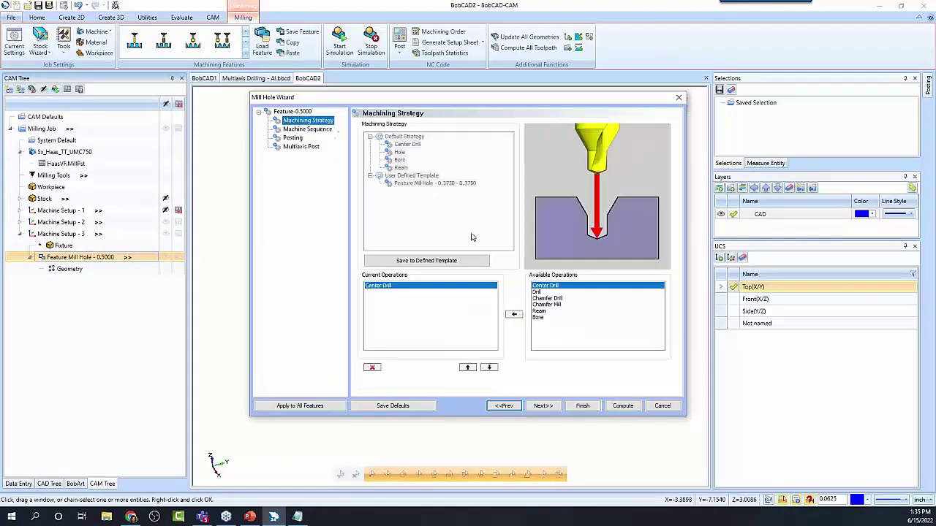
left_click(535, 292)
left_click(514, 314)
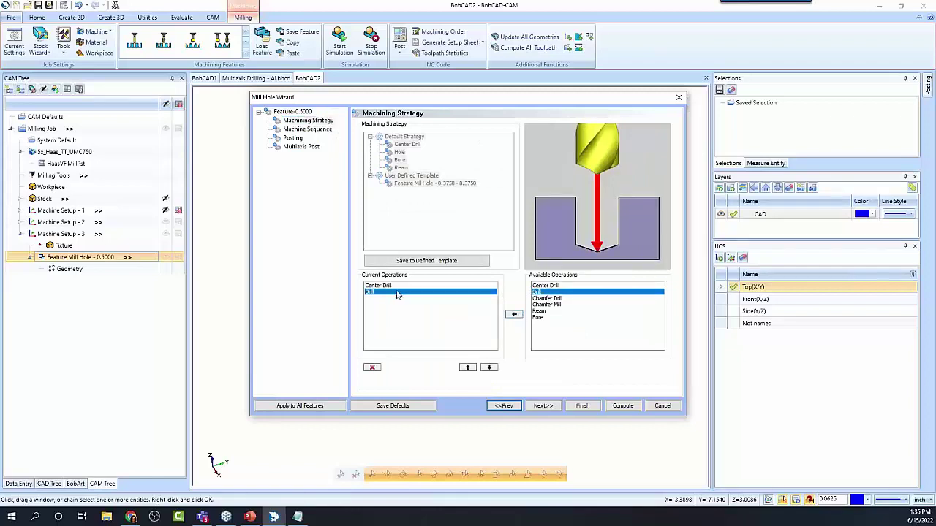
left_click(543, 406)
left_click(623, 407)
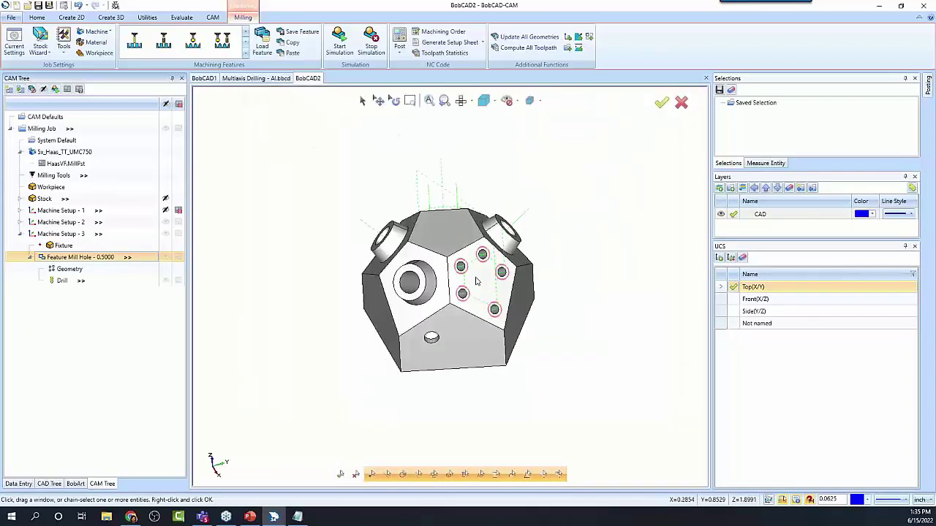
Step: Hide the toolpath of Machine Setup - 2
middle_click_drag(406, 372, 510, 355)
middle_click_drag(432, 351, 475, 362)
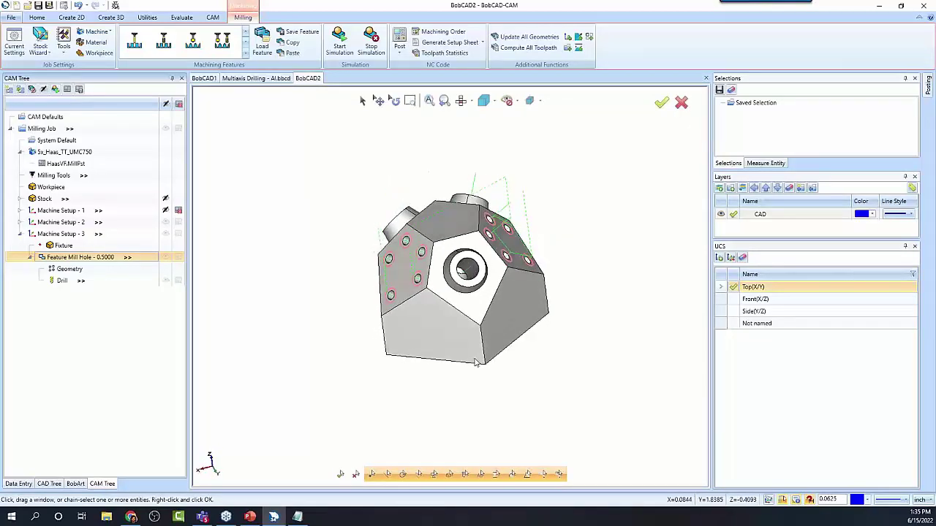
left_click(166, 223)
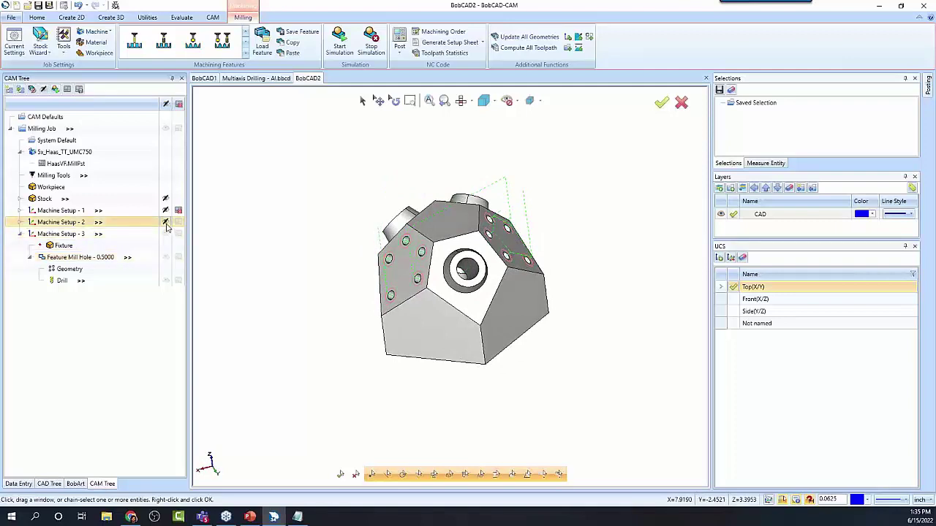
Step: Backplot the multiaxis Drill operation to examine the tool's moves between the holes and its retracts
right_click(63, 282)
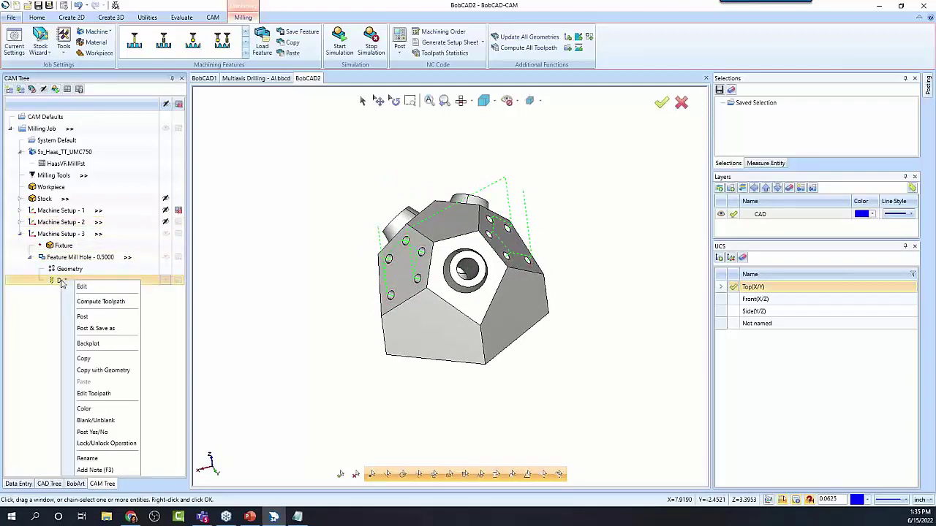
left_click(88, 342)
left_click(113, 117)
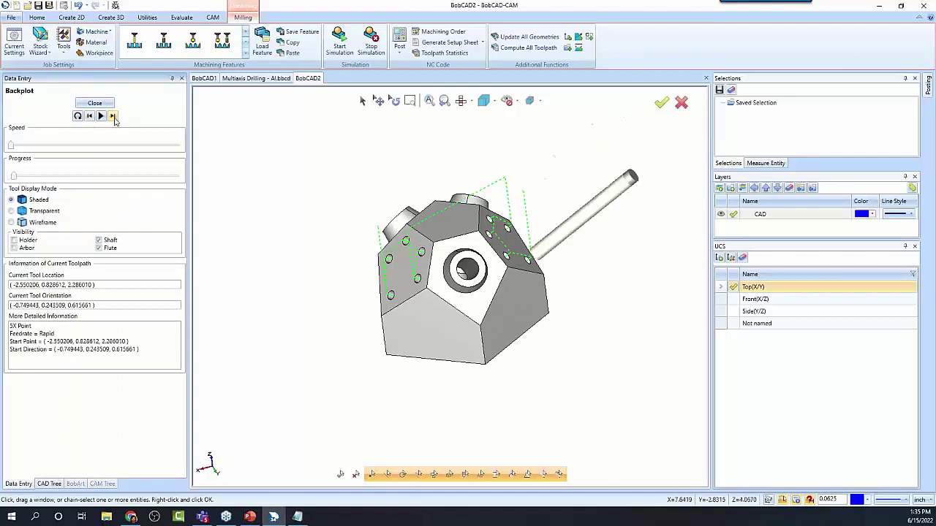
left_click(114, 117)
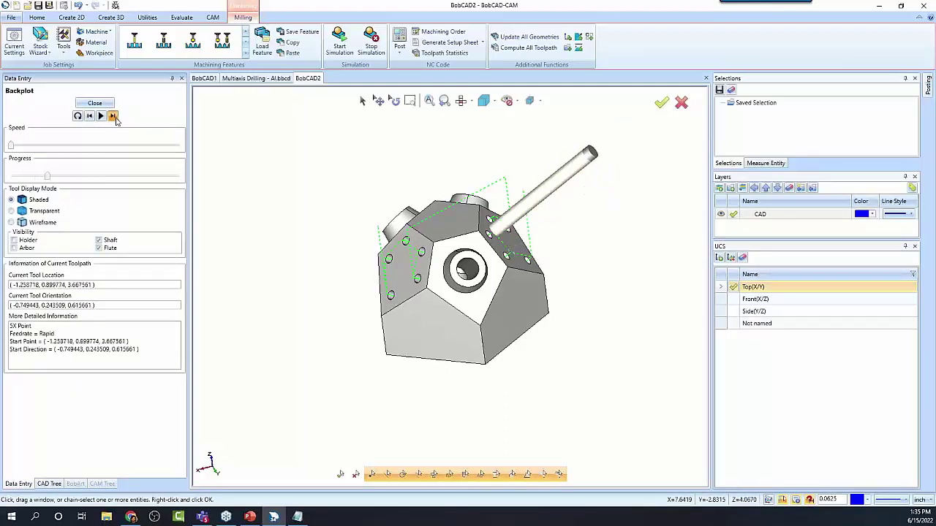
left_click_drag(57, 179, 11, 174)
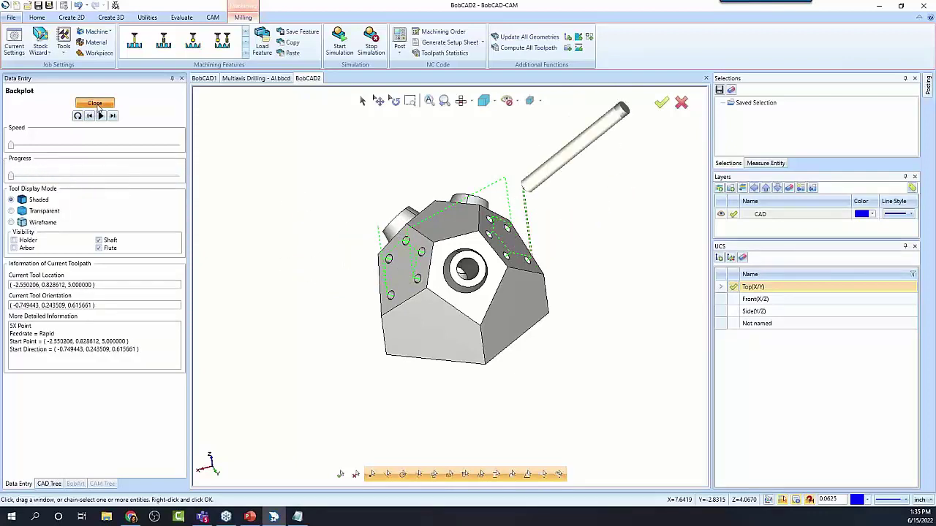
middle_click_drag(490, 326, 504, 307)
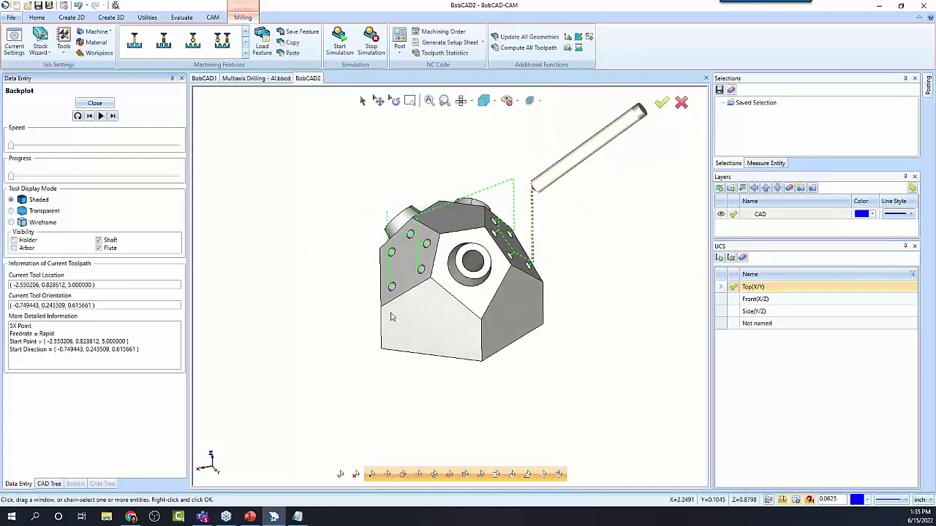
left_click(95, 102)
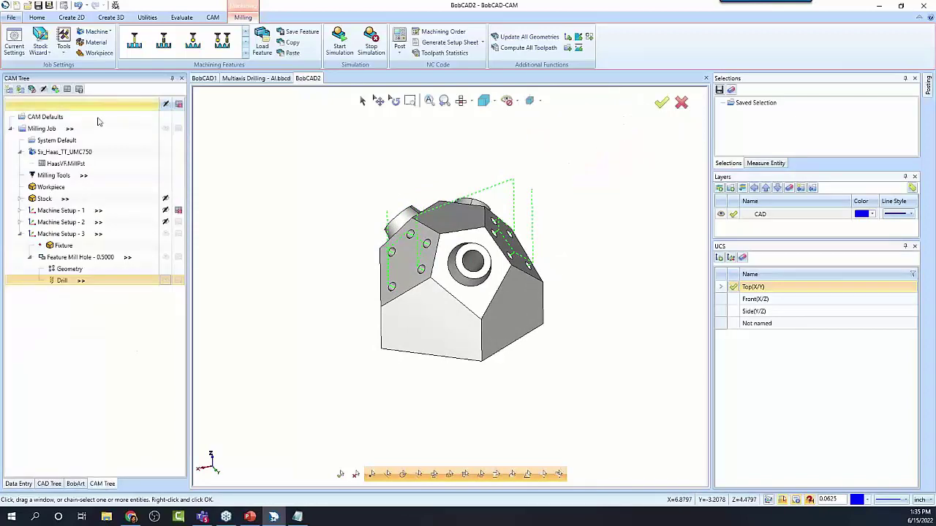
Step: Set the 0.5000 mill hole feature's group retracts type to Sphere and recompute the toolpath
double_click(63, 281)
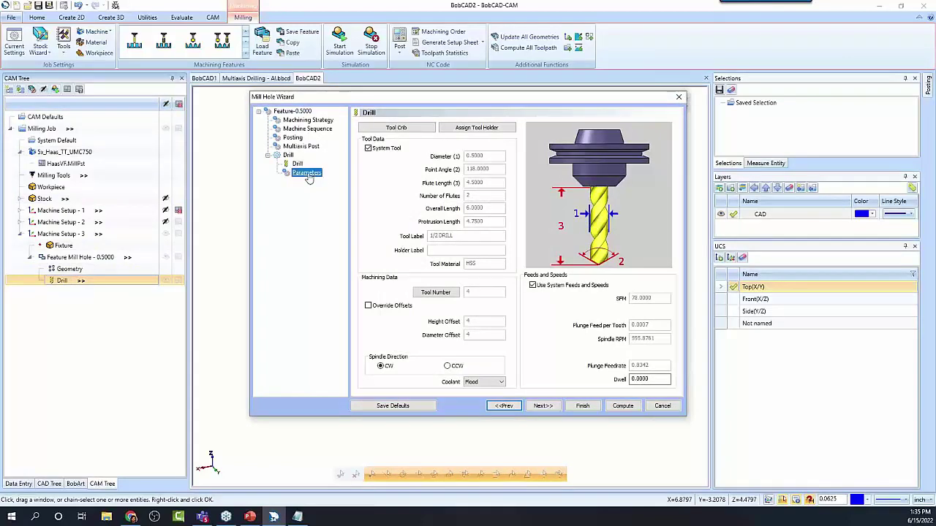
left_click(293, 111)
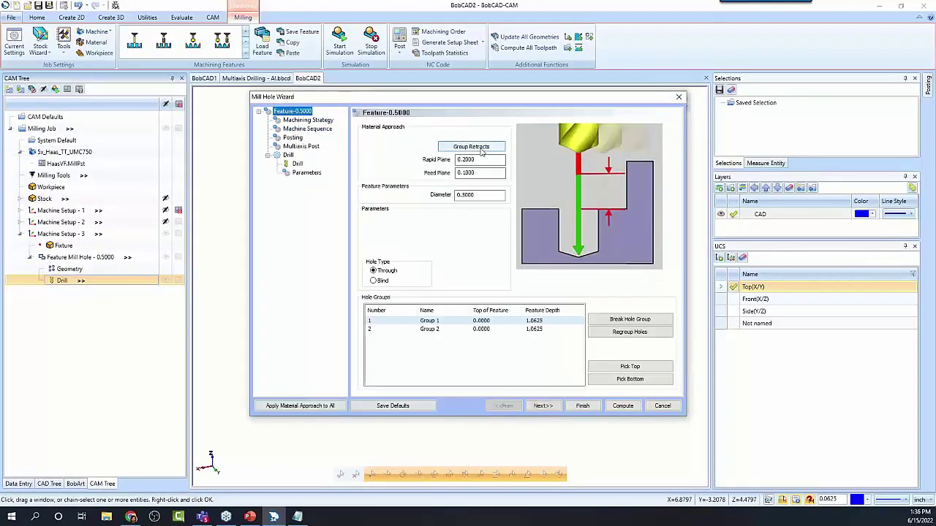
left_click_drag(436, 98, 429, 120)
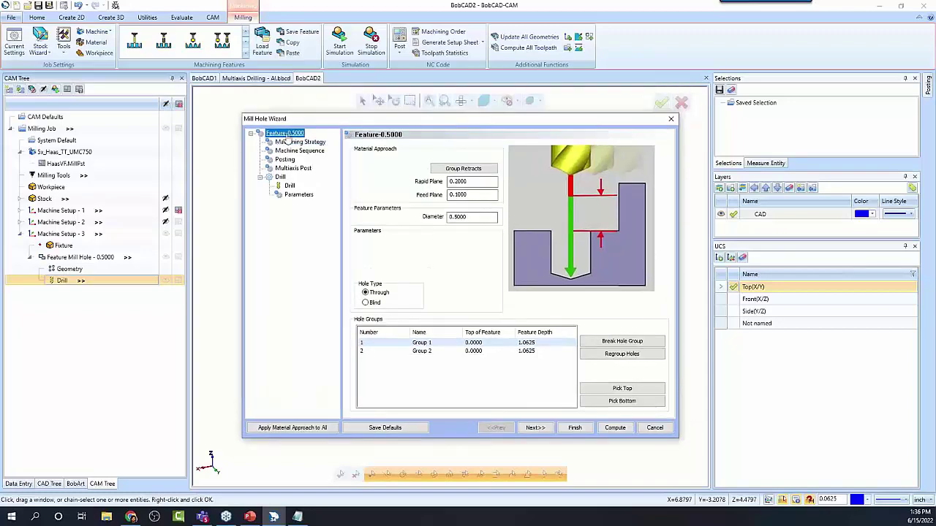
left_click(480, 171)
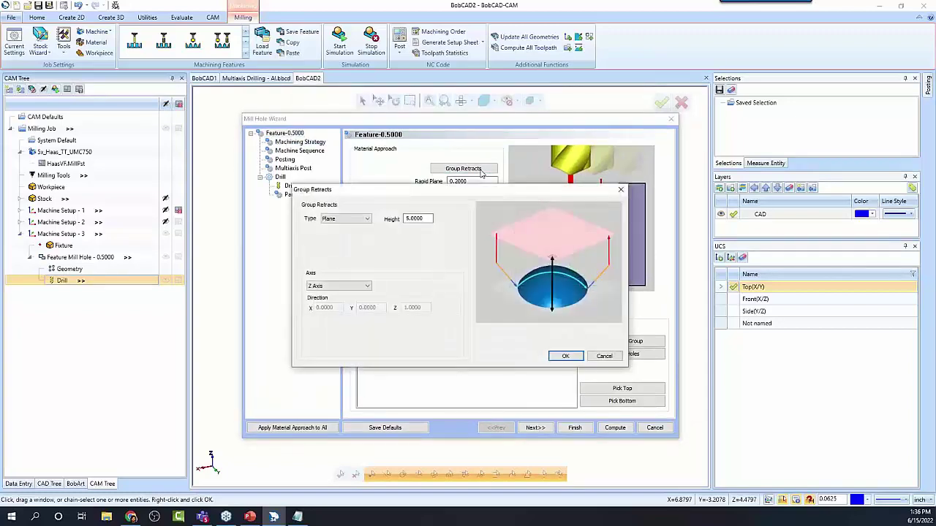
left_click(368, 219)
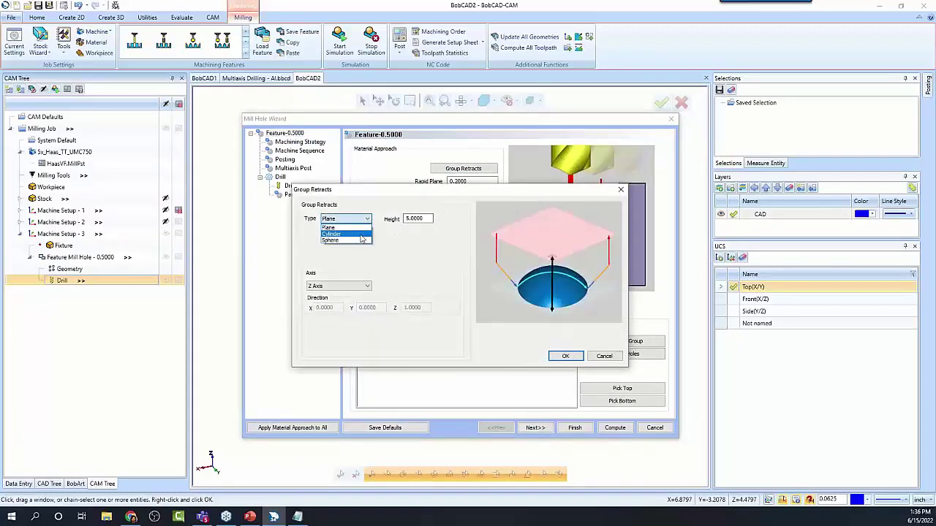
left_click(336, 233)
left_click(355, 223)
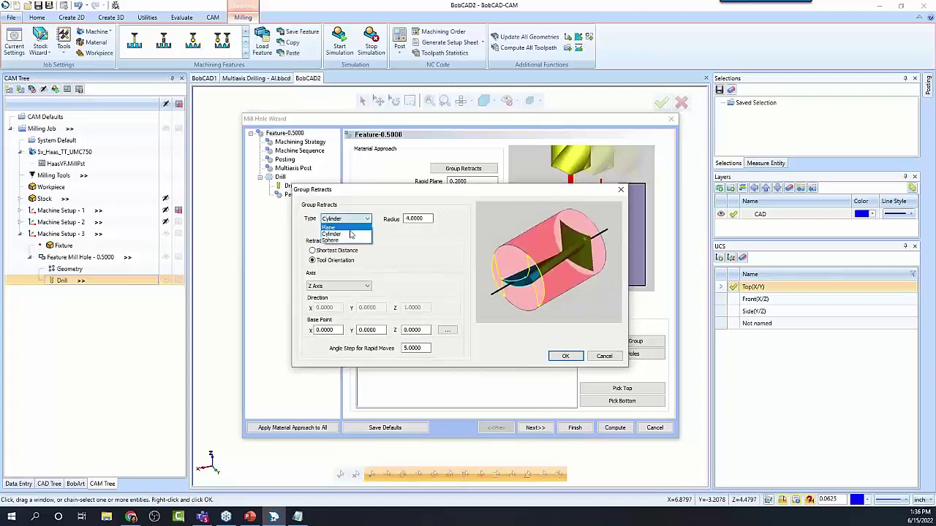
left_click(332, 242)
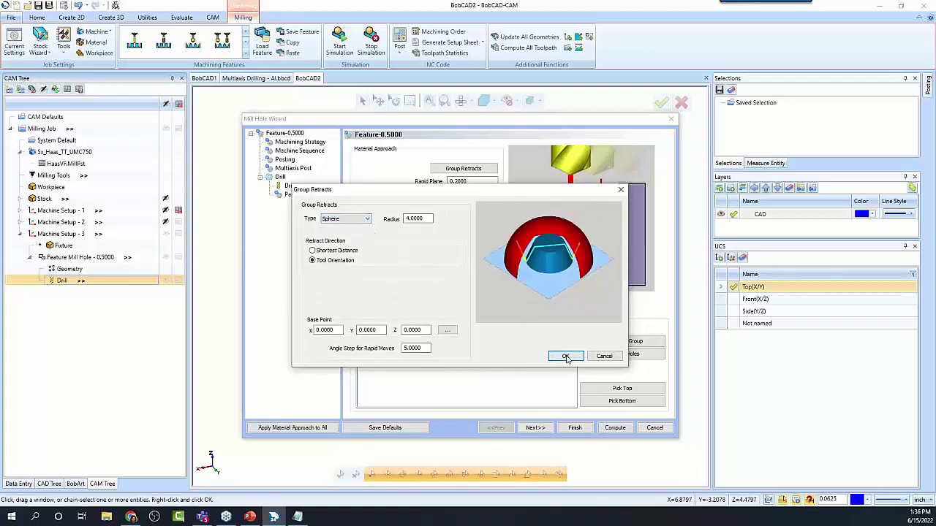
left_click(567, 357)
left_click(613, 428)
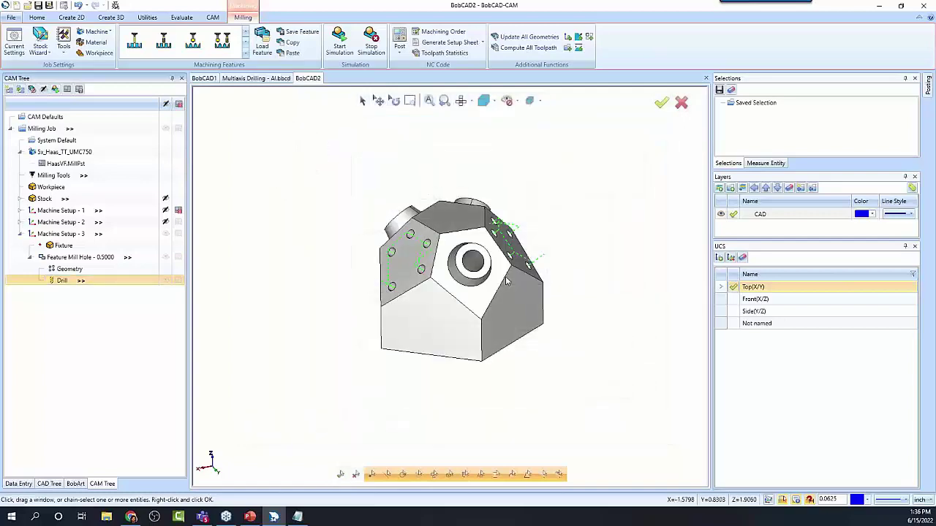
middle_click_drag(527, 317, 478, 313)
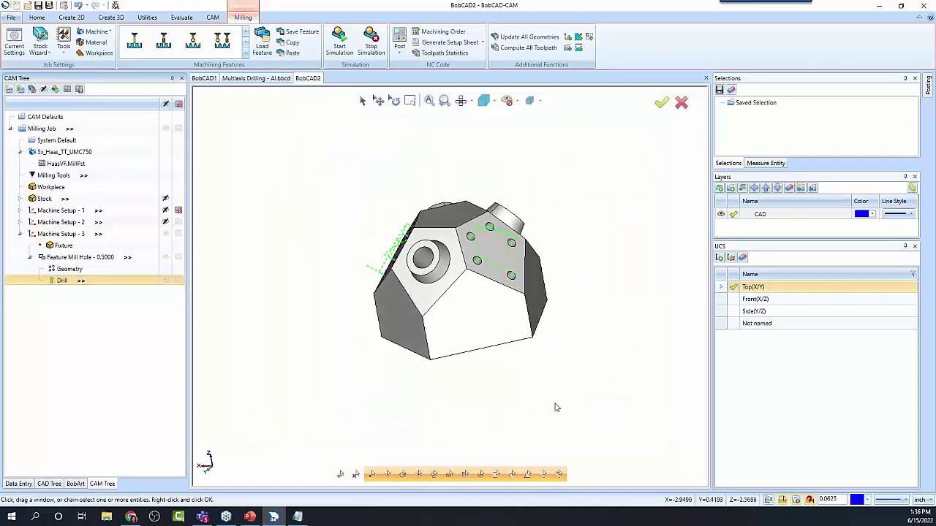
mouse_move(555, 407)
middle_mouse_down()
mouse_move(555, 387)
mouse_move(499, 392)
mouse_move(527, 265)
mouse_move(446, 278)
mouse_move(498, 283)
middle_mouse_up()
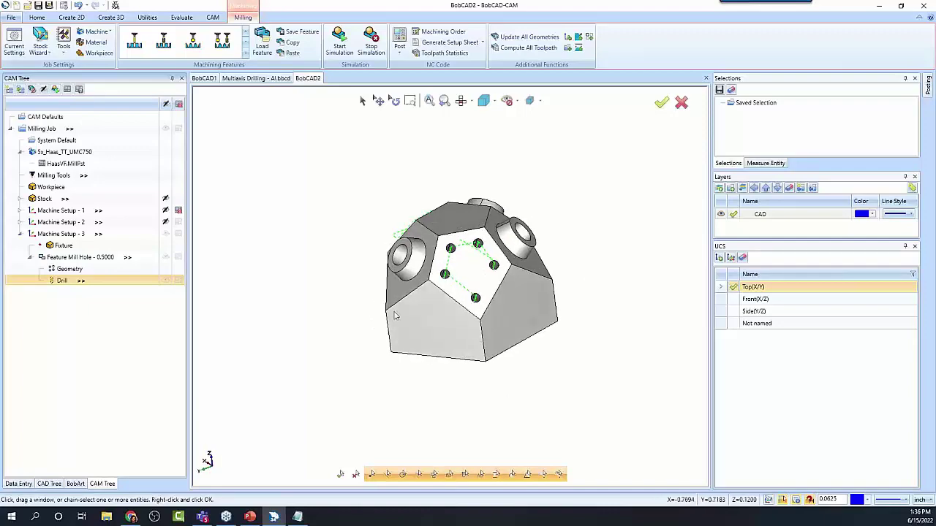
Step: Set the spherical group retract radius to 8 and recompute the drill toolpath
double_click(62, 282)
left_click(304, 174)
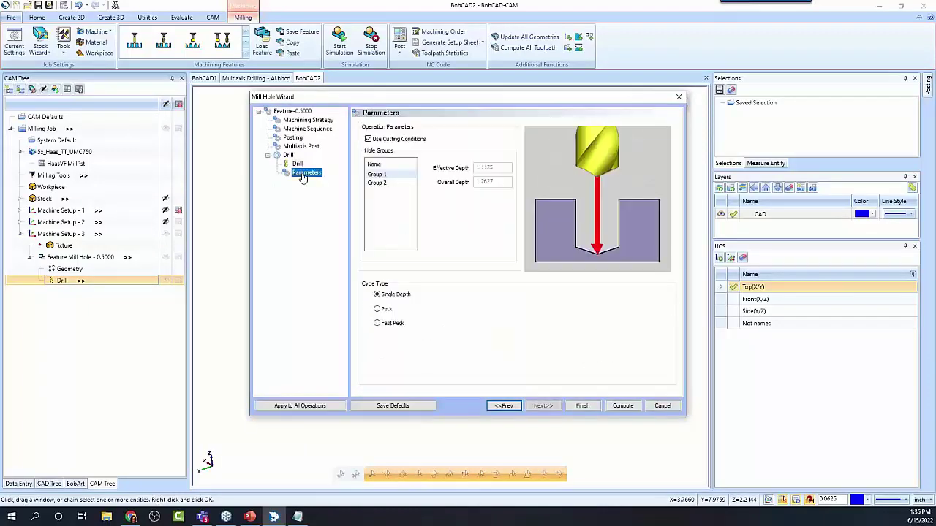
left_click(293, 111)
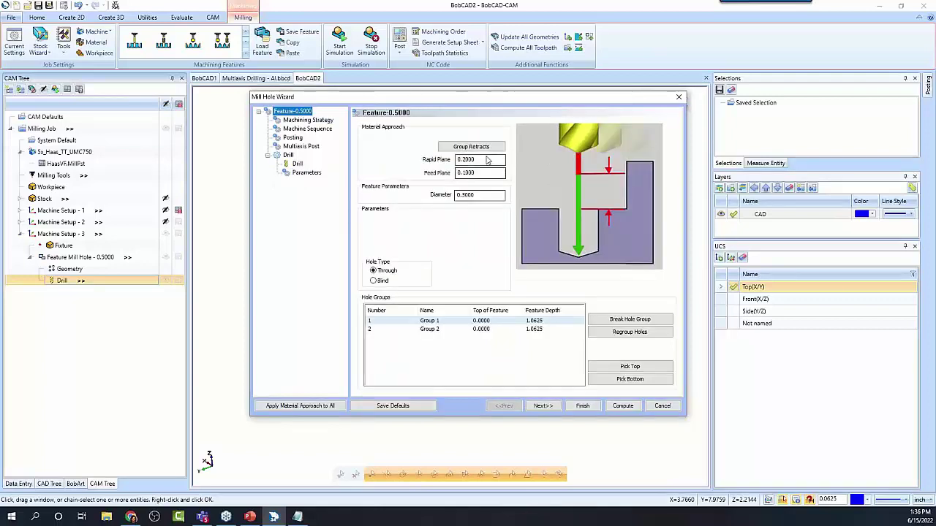
left_click(490, 147)
double_click(437, 196)
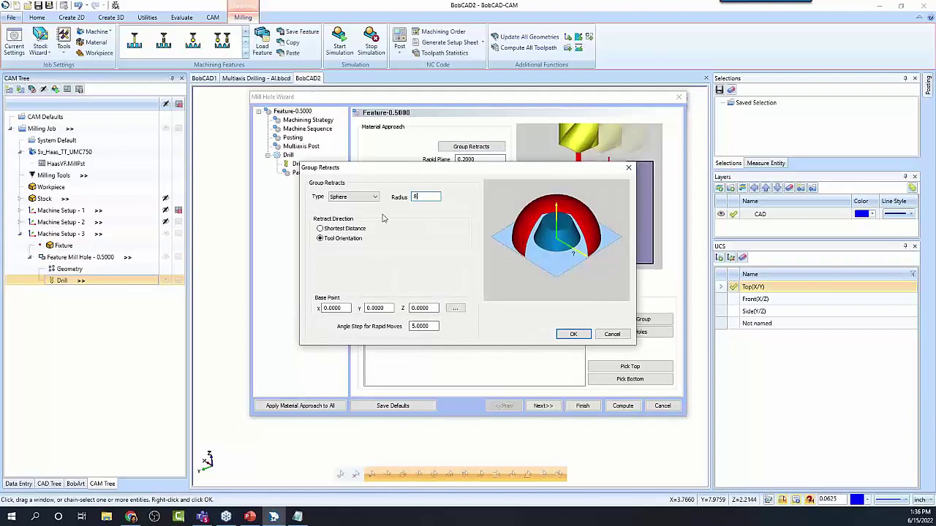
left_click(428, 326)
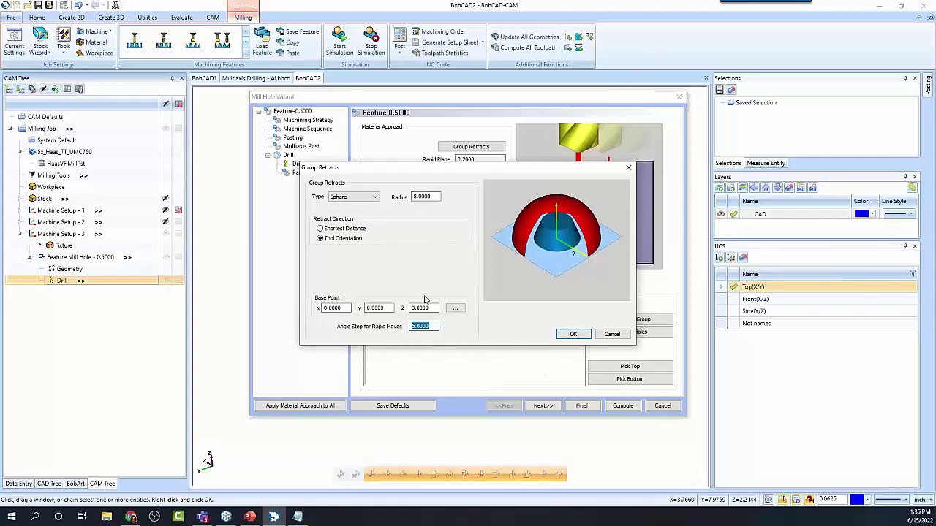
left_click(571, 335)
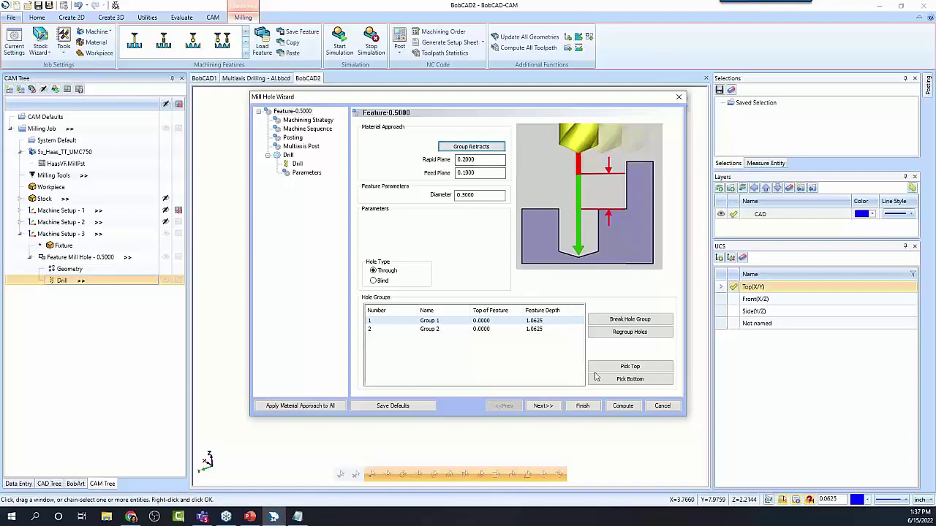
left_click(621, 406)
middle_click_drag(534, 309, 577, 332)
Step: Backplot the Drill operation from start to end to inspect the spherical retract move between the two hole groups
right_click(65, 284)
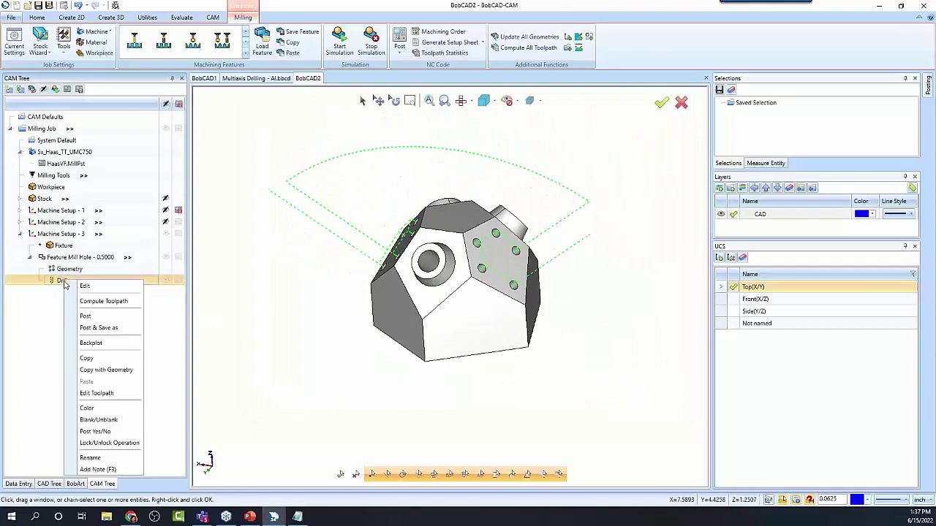
left_click(89, 342)
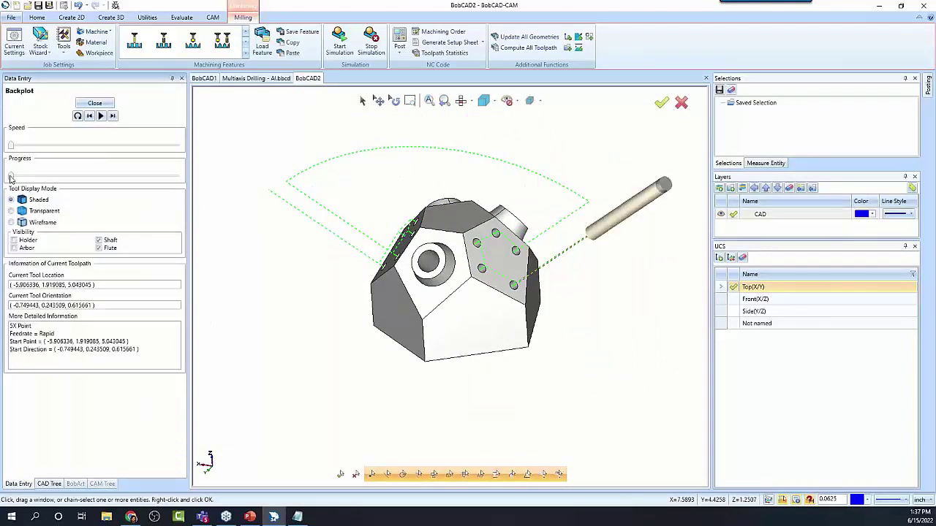
left_click_drag(11, 177, 185, 188)
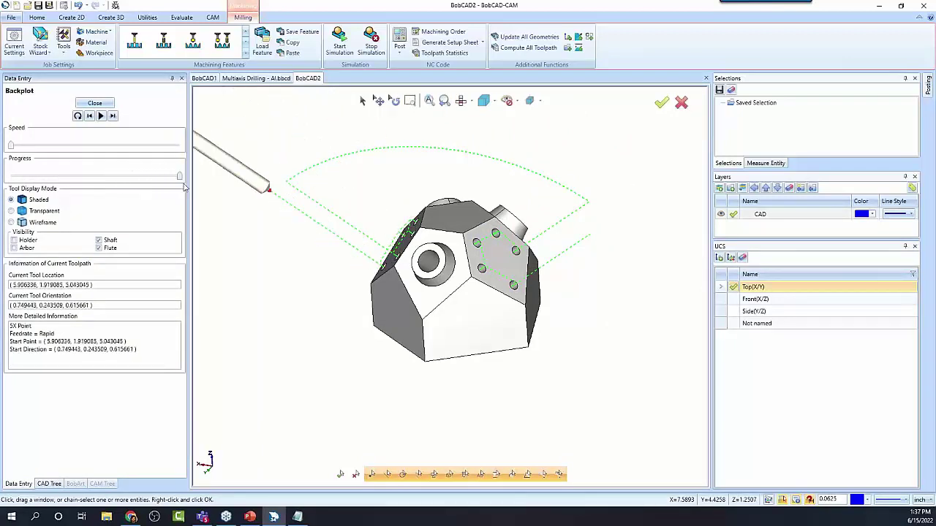
scroll(501, 291, "down", 2)
middle_click_drag(501, 296, 524, 334)
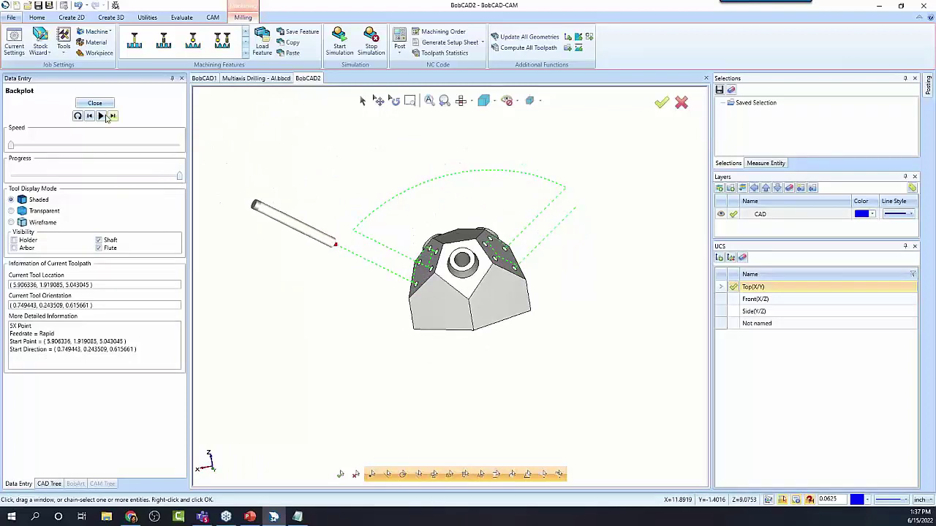
left_click(95, 103)
Step: Delete the 0.5000 mill hole feature from Machine Setup - 3
left_click(74, 280)
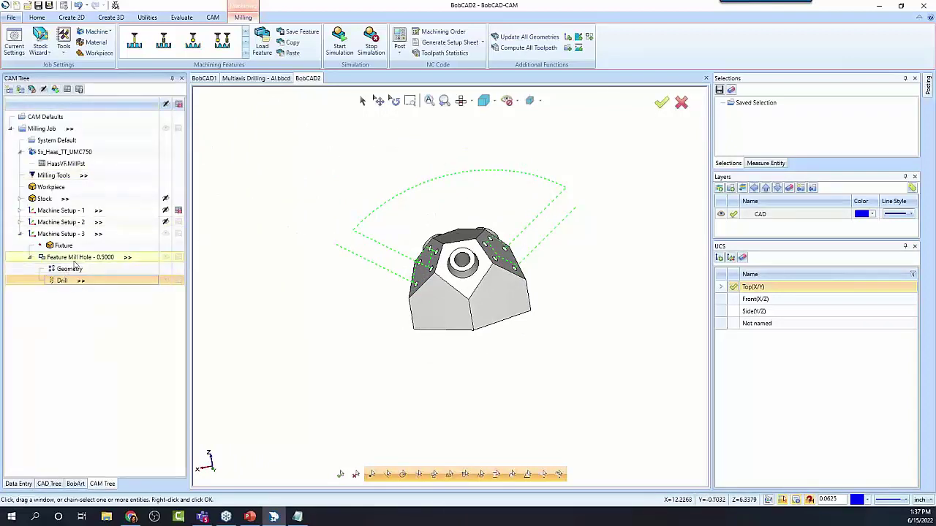
left_click(76, 260)
key("Delete")
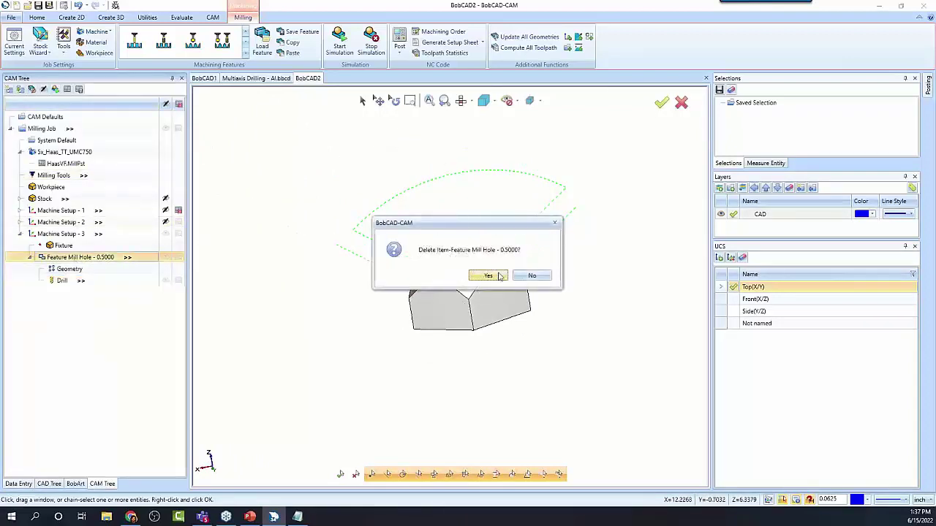
key("Return")
Step: Start a Mill Drill Hole feature in Machine Setup - 3 and select the five holes on one pentagonal face
right_click(75, 235)
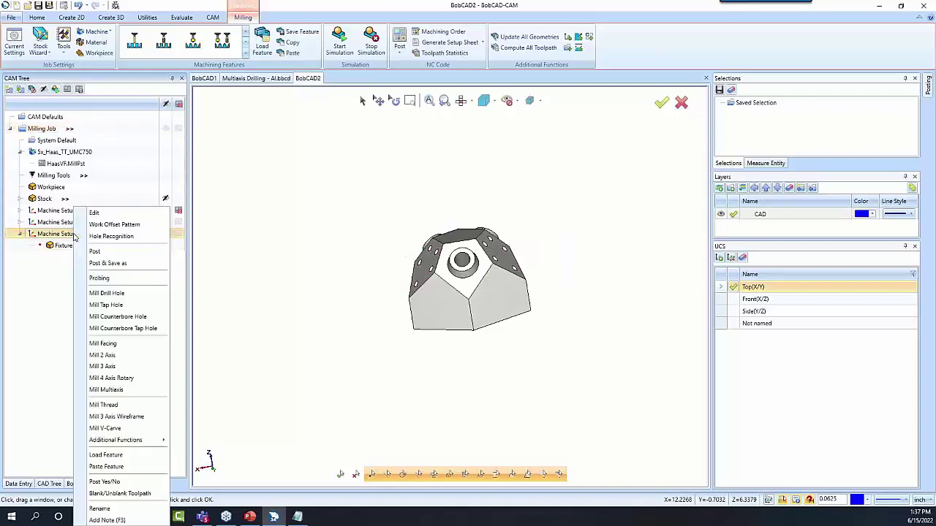
left_click(125, 293)
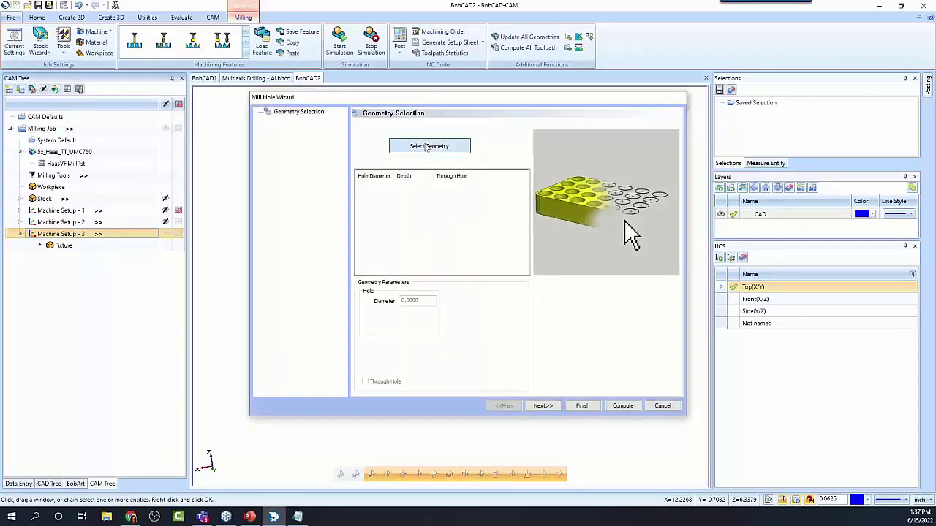
left_click(430, 144)
middle_click_drag(429, 182, 409, 278)
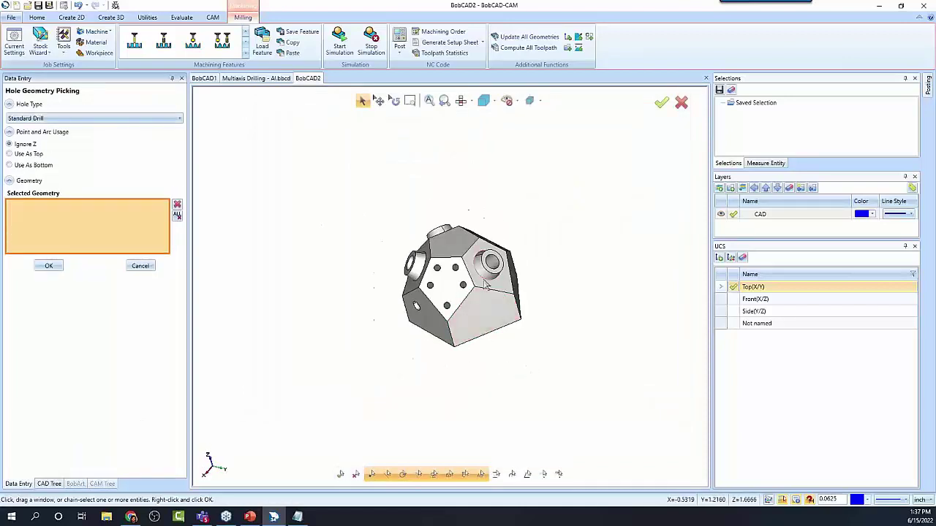
scroll(399, 273, "up", 3)
left_click(383, 248)
left_click(361, 299)
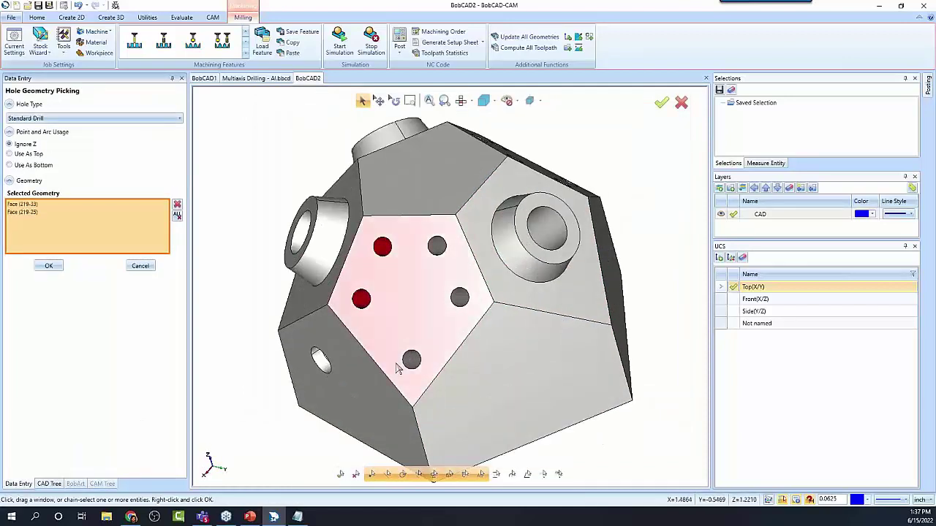
left_click(412, 361)
left_click(438, 245)
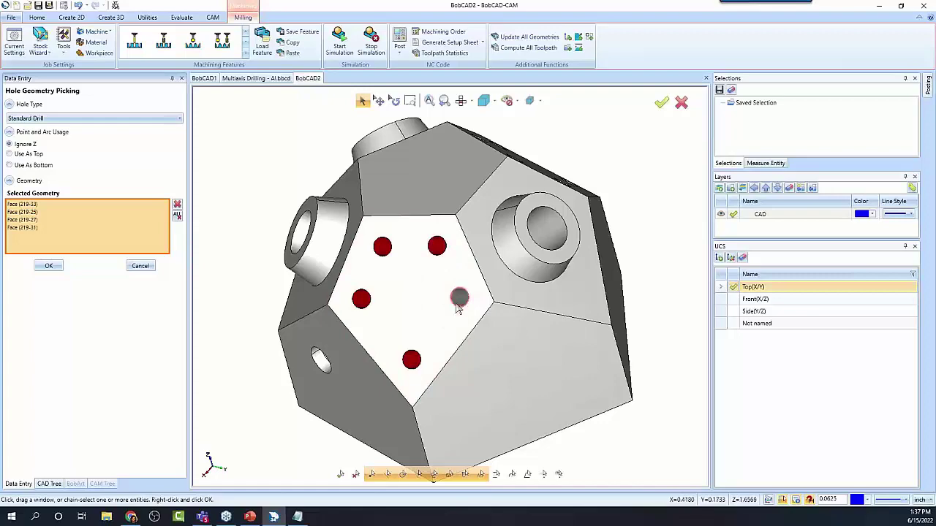
left_click(459, 297)
Step: Add the five holes on the opposite pentagonal face to the hole geometry selection
middle_click_drag(536, 291, 520, 239)
left_click(521, 238)
left_click(538, 283)
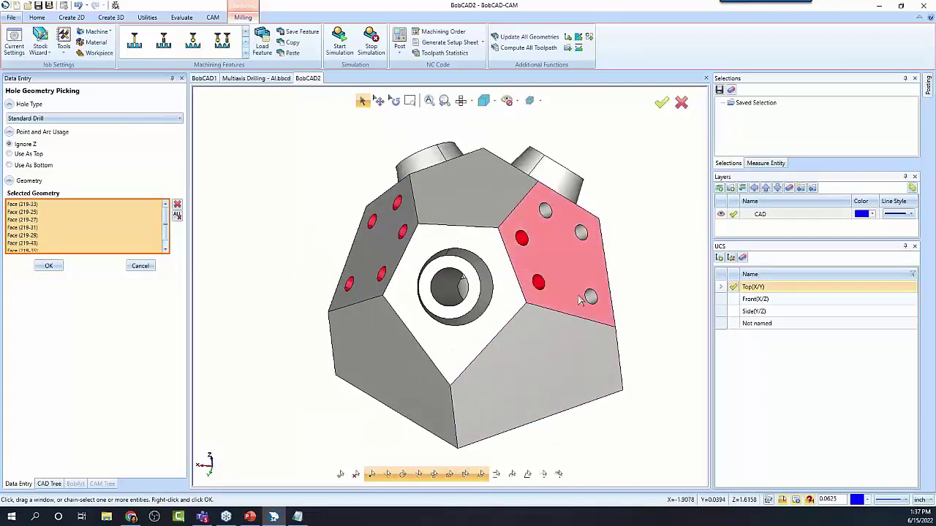
left_click(589, 298)
left_click(580, 232)
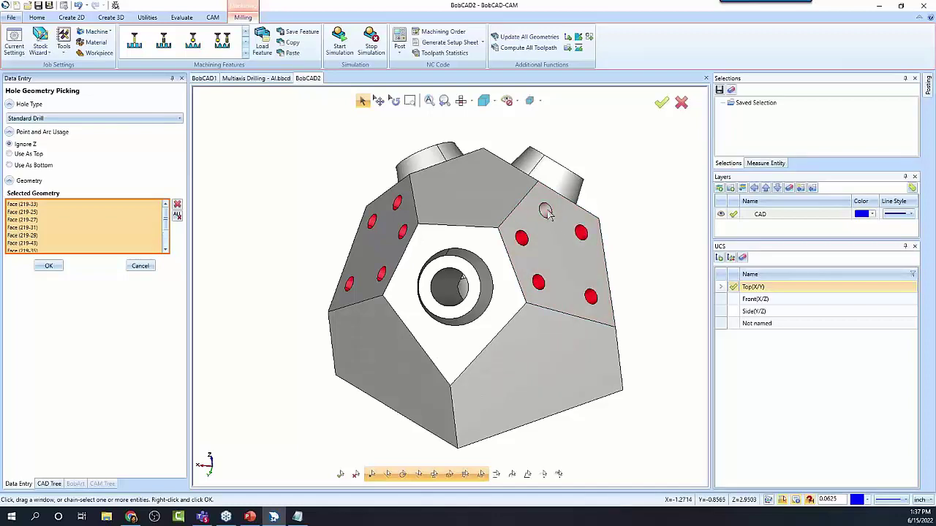
left_click(546, 212)
middle_click_drag(416, 344, 503, 377)
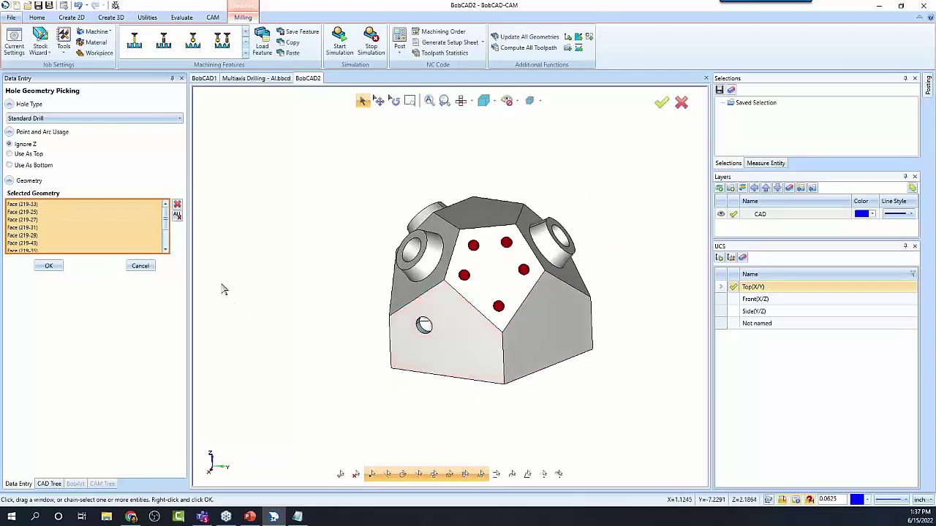
Step: Set the hole type to Multiaxis Drill and inspect the hole axis directions on both faces
left_click(95, 120)
left_click(88, 142)
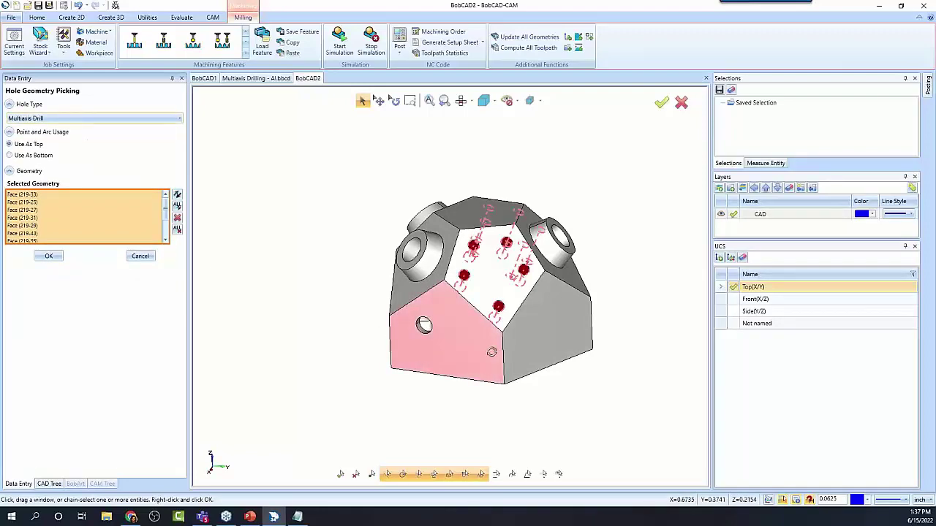
middle_click_drag(492, 351, 456, 244)
middle_click_drag(593, 320, 409, 256)
scroll(401, 248, "up", 4)
scroll(383, 278, "down", 4)
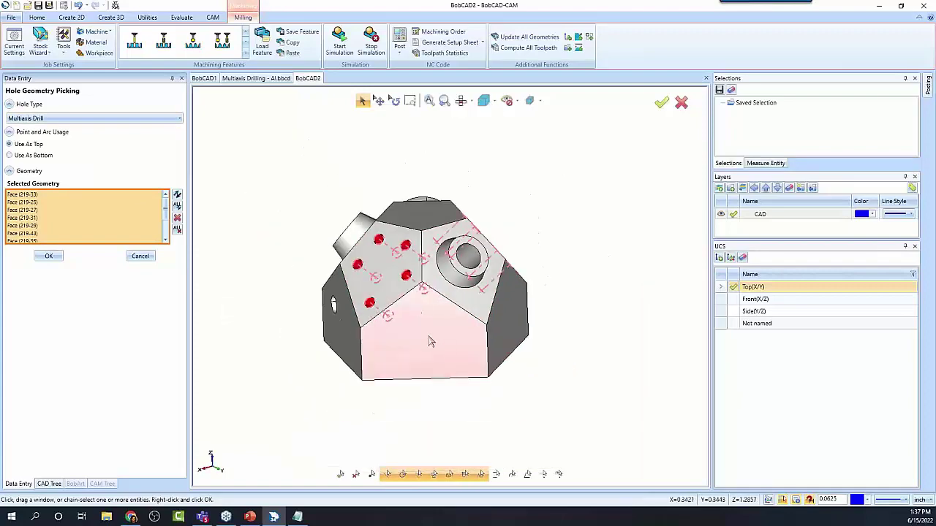
middle_click_drag(428, 338, 418, 353)
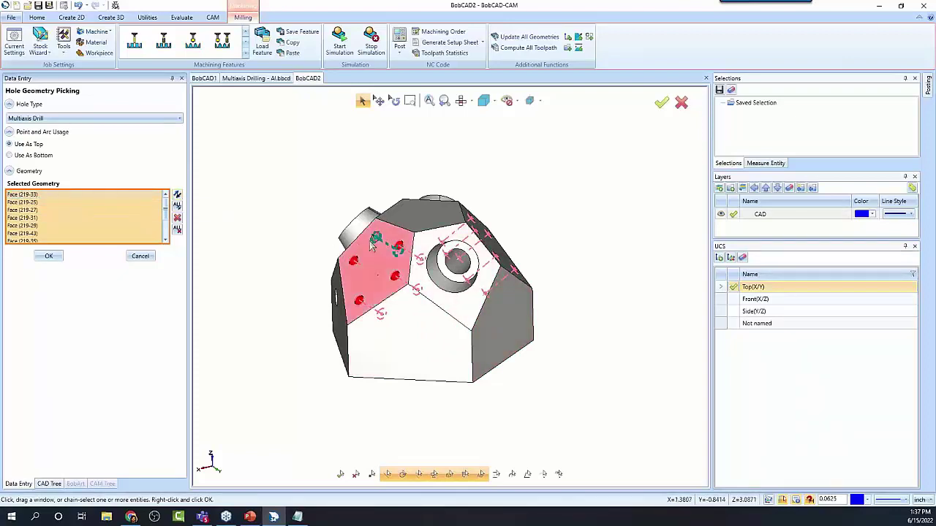
Step: Flip the first selected hole's drilling direction, try flipping Face (219-25), and accept the hole geometry
scroll(371, 242, "up", 2)
scroll(373, 245, "up", 5)
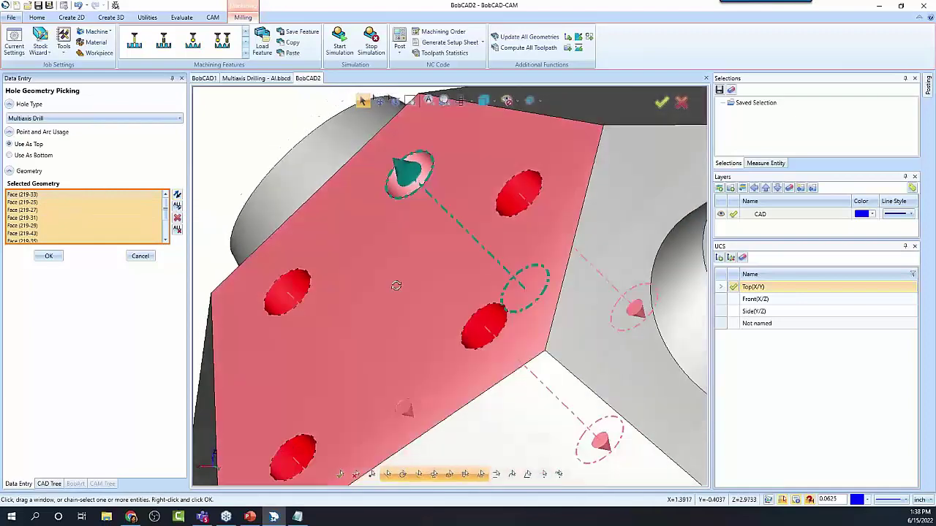
scroll(393, 282, "down", 5)
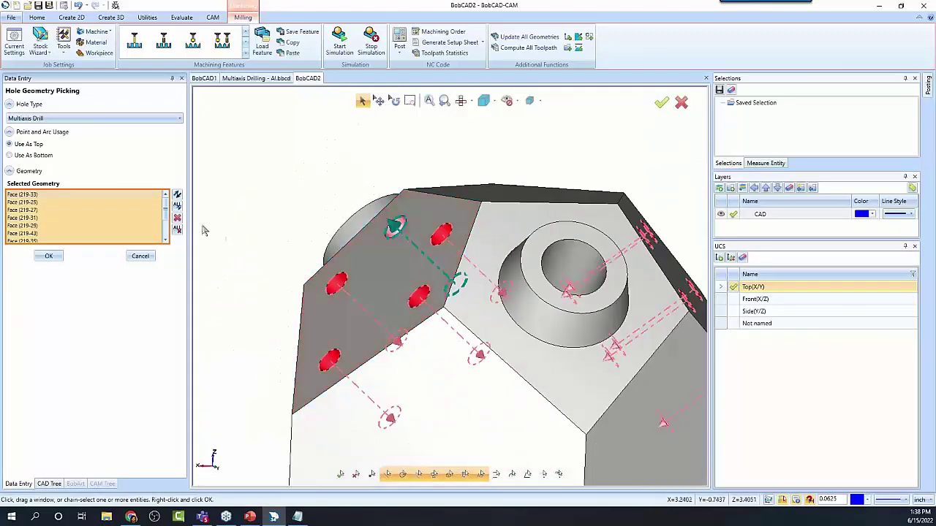
left_click(176, 198)
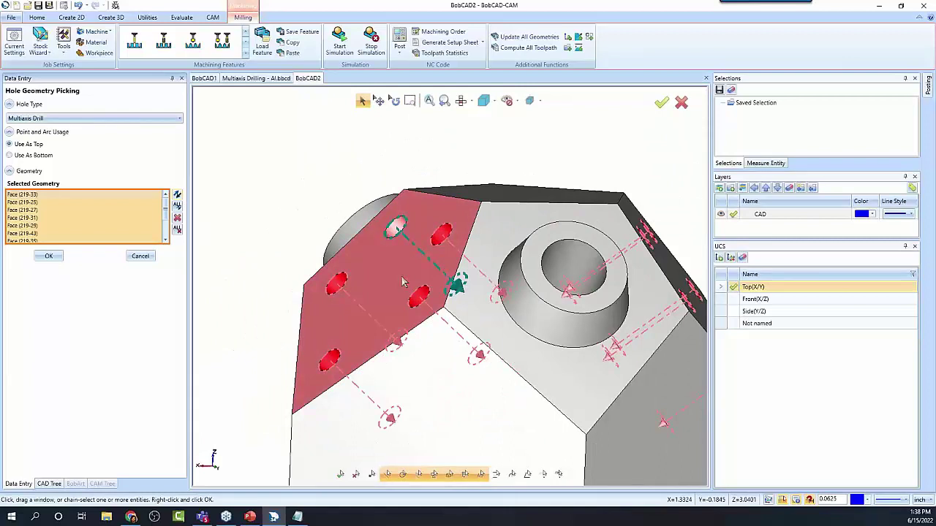
left_click(27, 202)
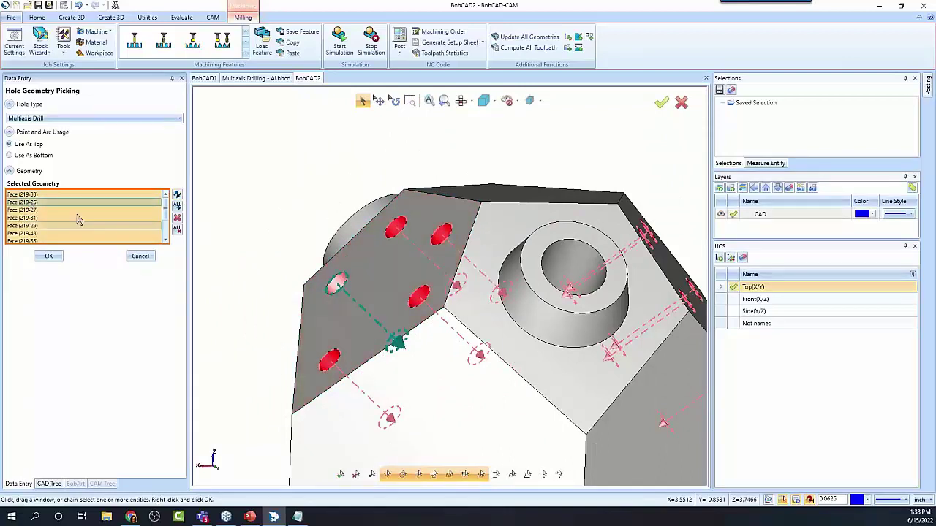
left_click(177, 197)
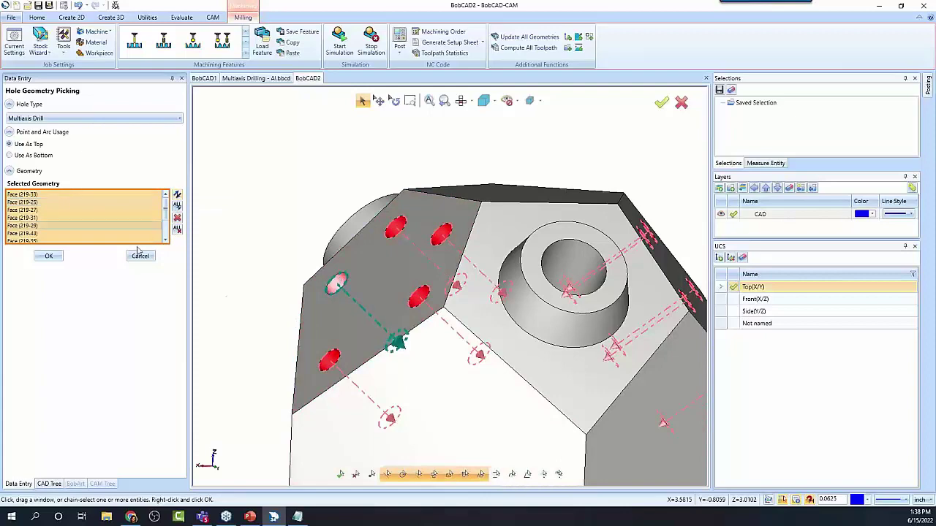
left_click(48, 257)
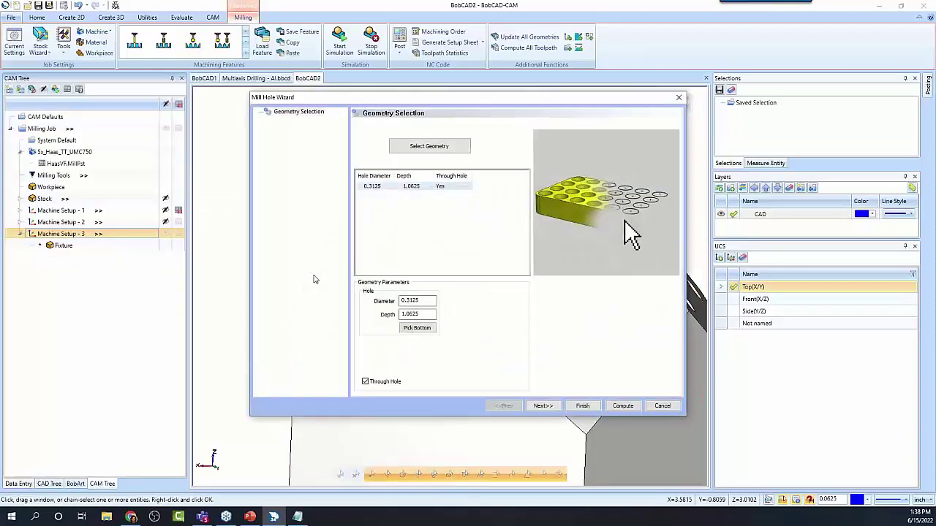
Step: Turn off Through Hole for the selected holes and apply the default Hole machining strategy
left_click(364, 382)
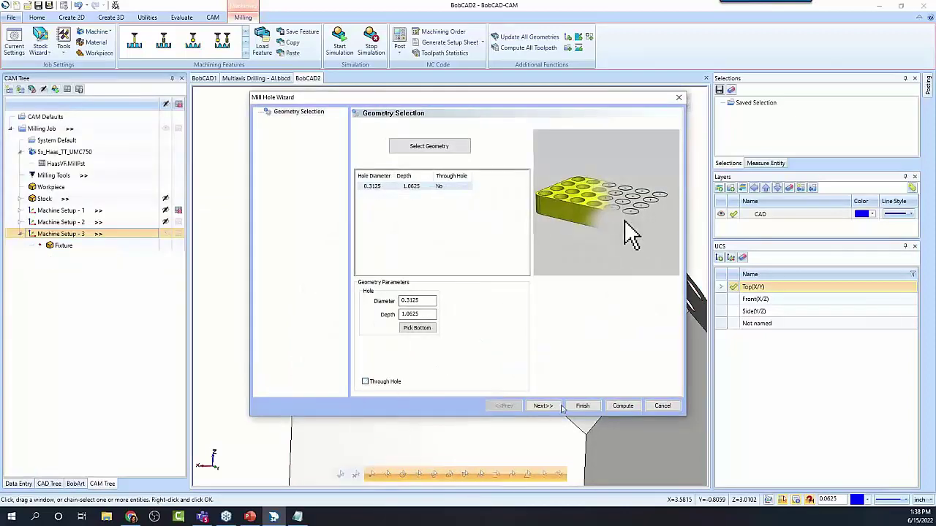
left_click(545, 406)
left_click(545, 406)
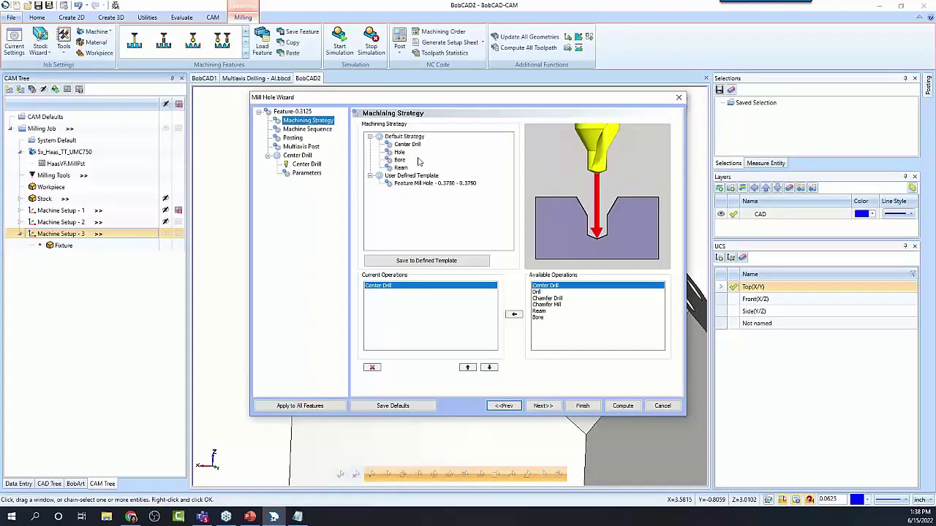
left_click(400, 152)
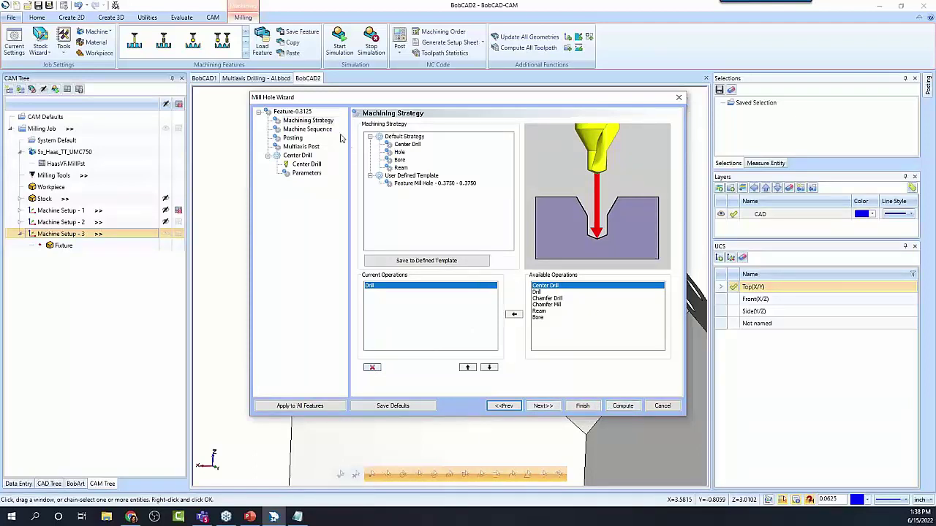
left_click(294, 111)
Step: Set the mill hole feature's group retracts type to Cylinder
left_click(470, 146)
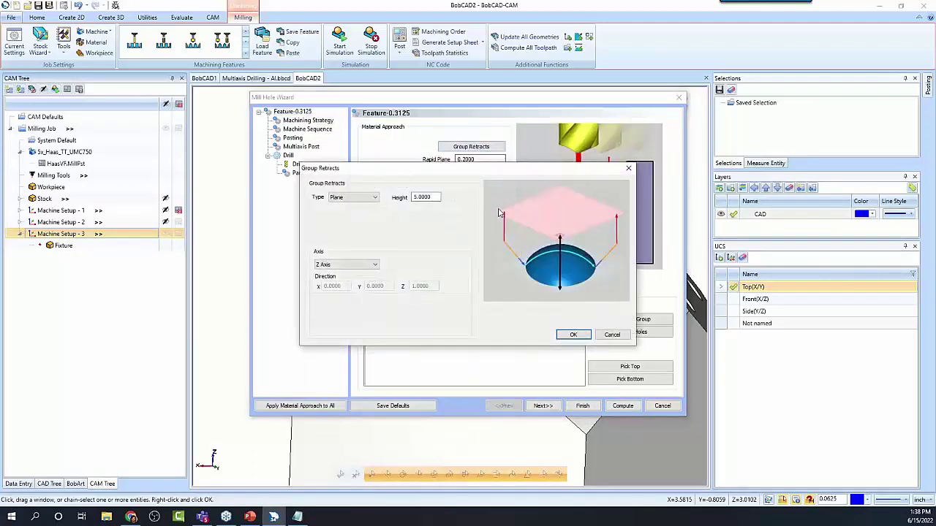
left_click(377, 199)
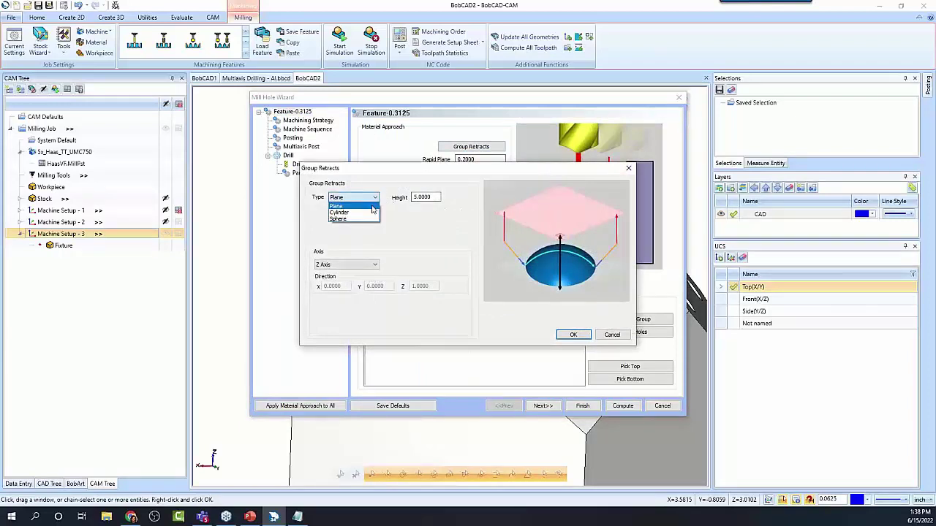
left_click(343, 211)
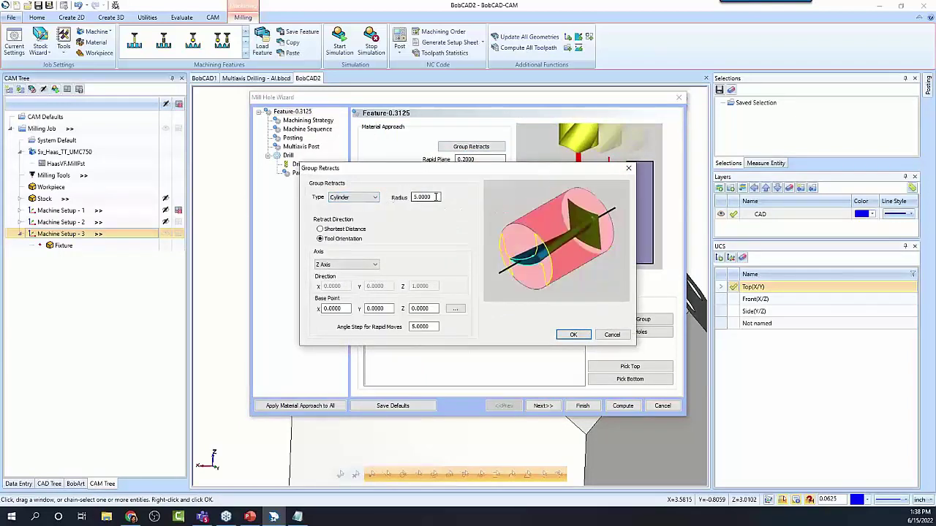
left_click(575, 335)
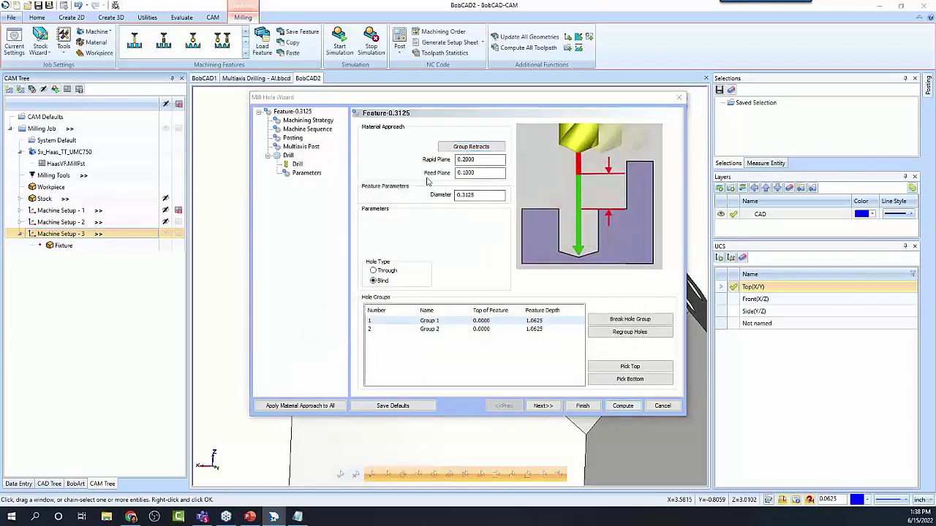
Step: Set the mill hole feature's group retracts type to Sphere and compute the drill toolpath
left_click(470, 147)
left_click(372, 197)
left_click(354, 218)
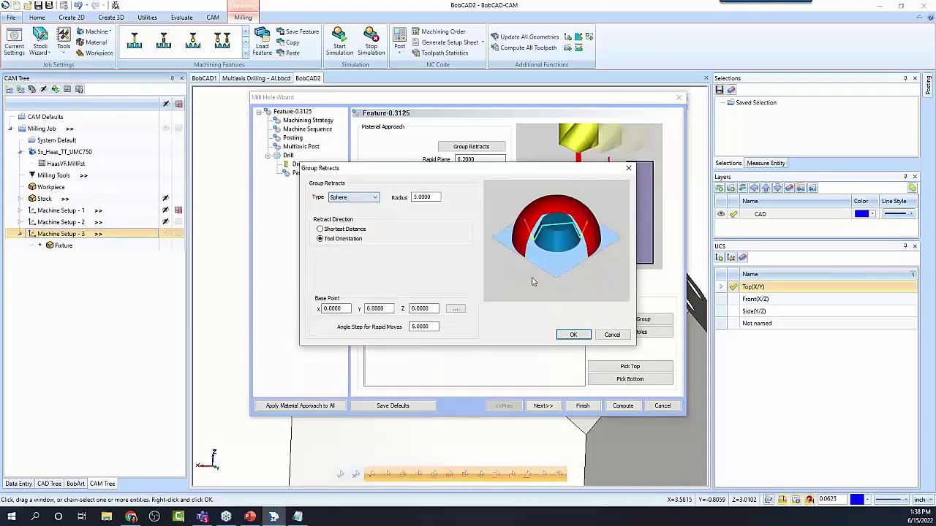
left_click_drag(435, 197, 230, 175)
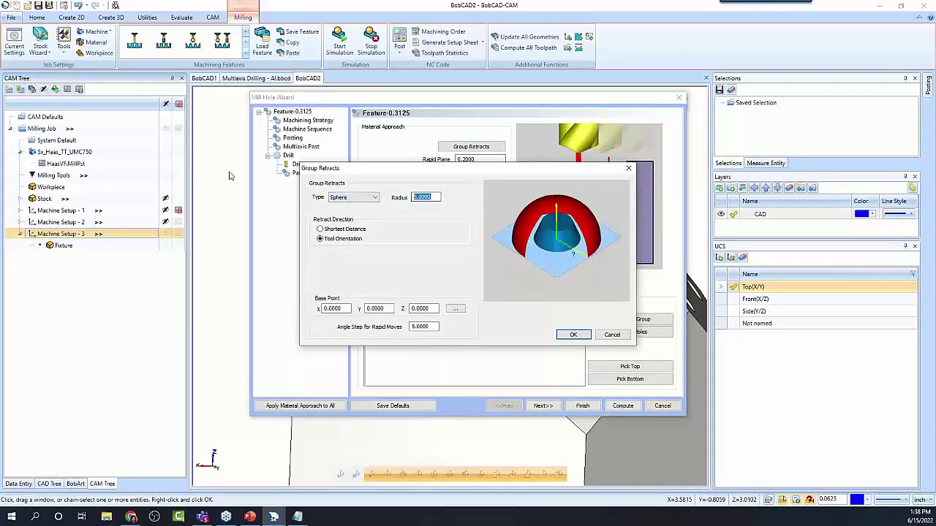
left_click(573, 335)
left_click(623, 406)
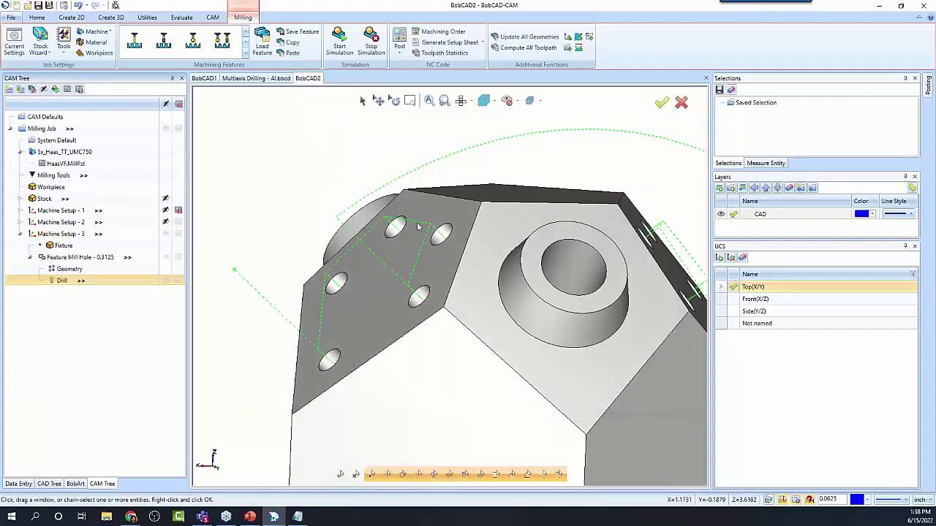
Step: Backplot the Drill operation from start to end to check the tool motion over both hole groups
middle_click_drag(432, 231, 471, 333)
right_click(62, 283)
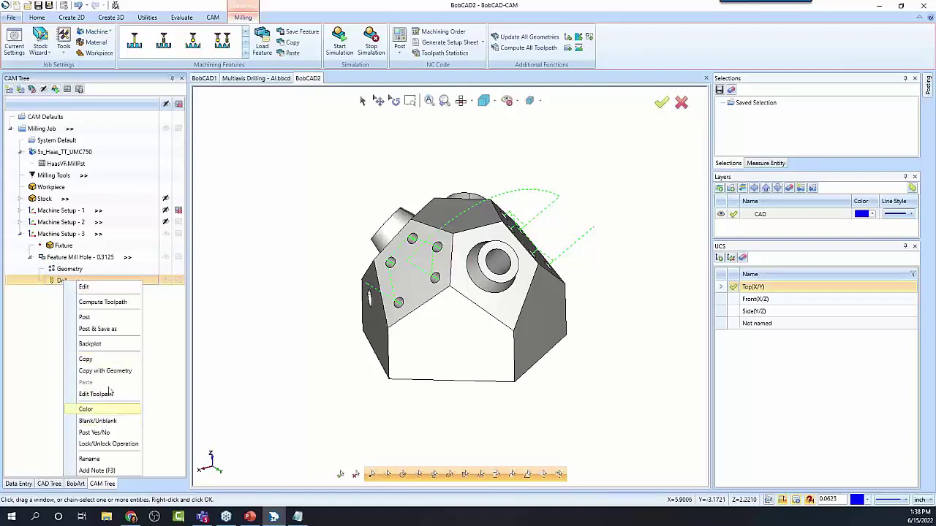
left_click(109, 350)
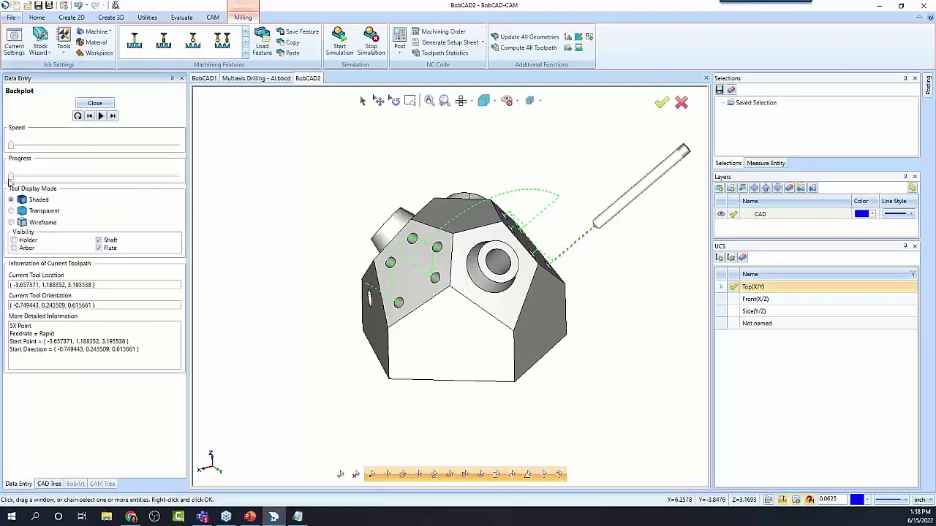
left_click_drag(15, 176, 205, 177)
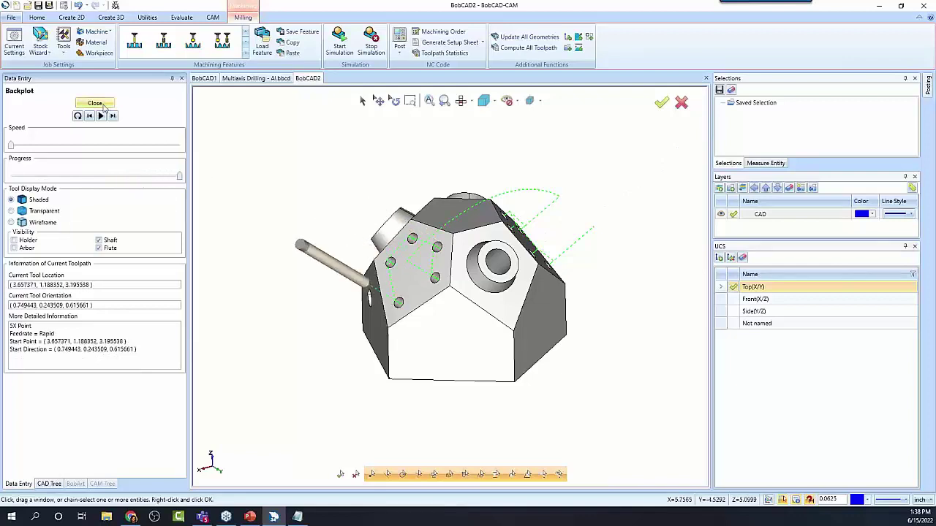
left_click(95, 104)
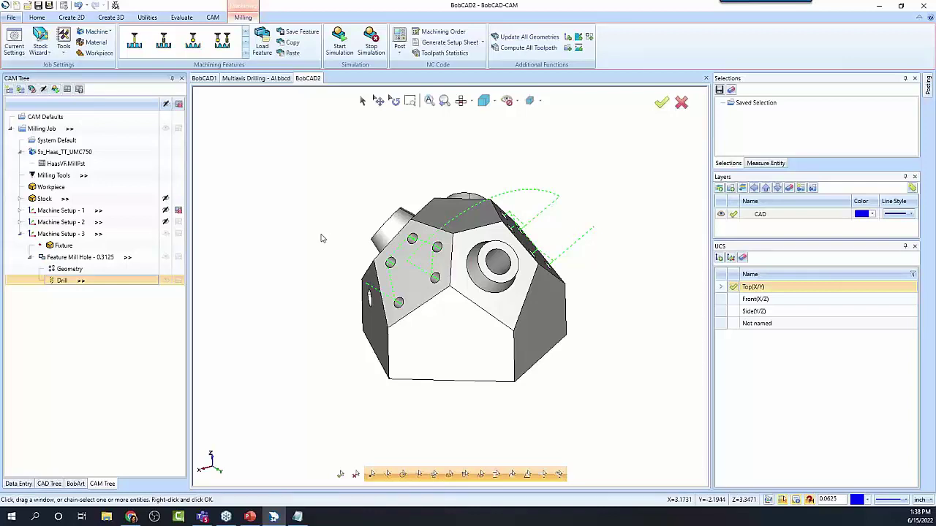
Step: Collapse Machine Setup - 3 and start the machine simulation to view the part on the tilting table
left_click(21, 234)
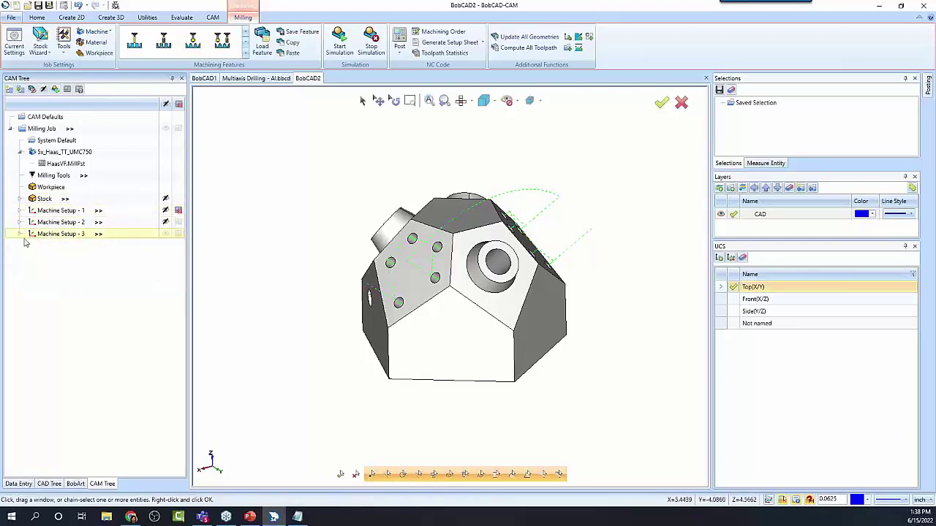
left_click(21, 235)
left_click(20, 235)
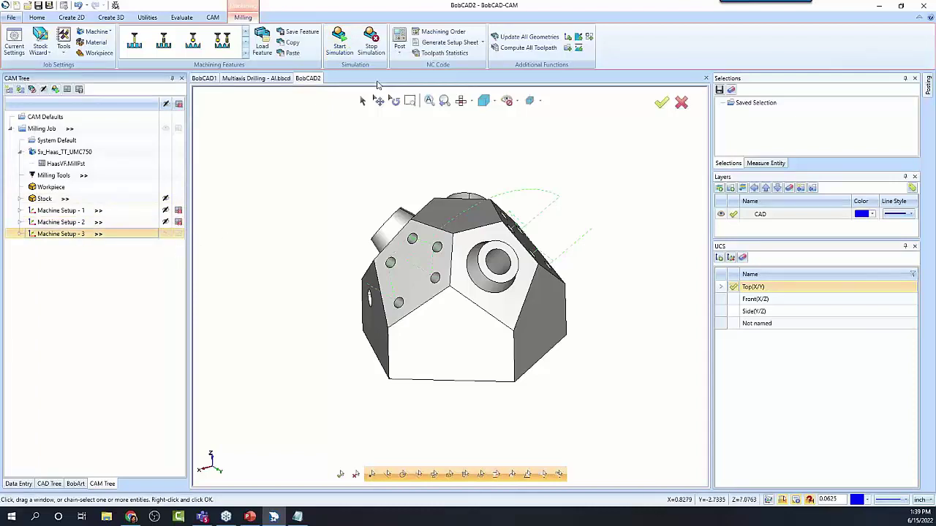
left_click(340, 41)
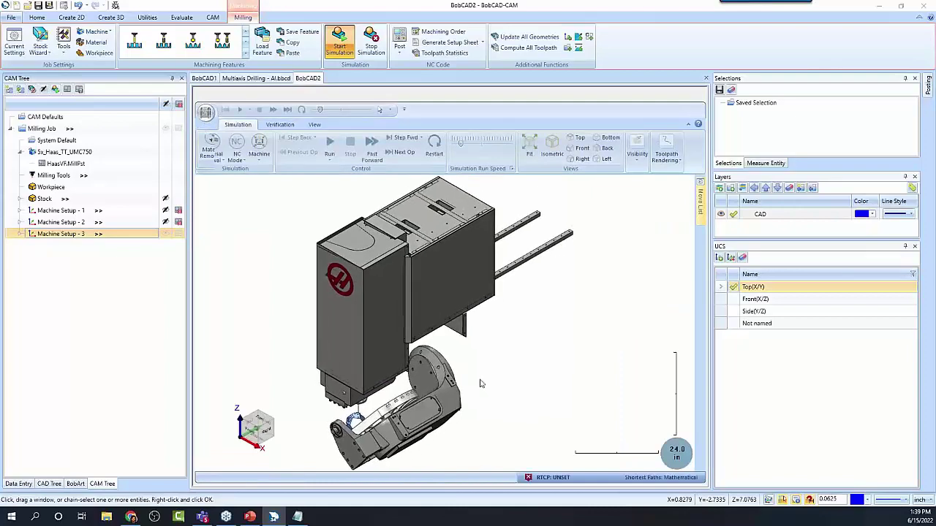
middle_click_drag(481, 383, 521, 379)
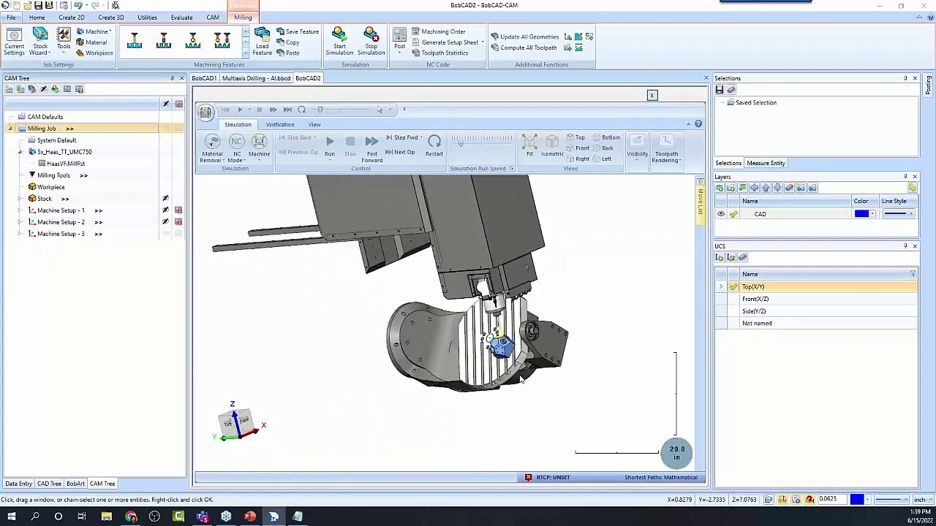
Step: Run the machine simulation of the Machine Setup - 3 drilling, restart it and replay it close to the part
left_click(330, 146)
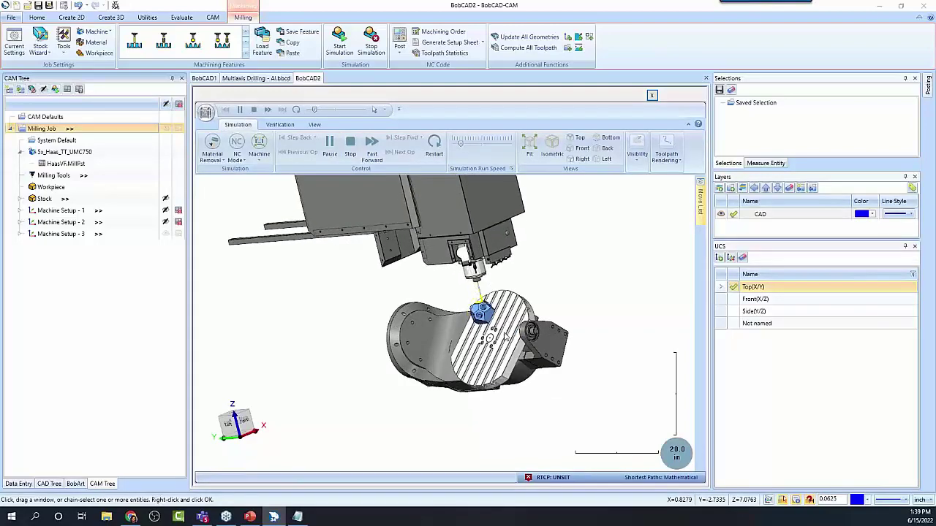
scroll(503, 334, "up", 2)
middle_click_drag(498, 352, 507, 364)
left_click(435, 145)
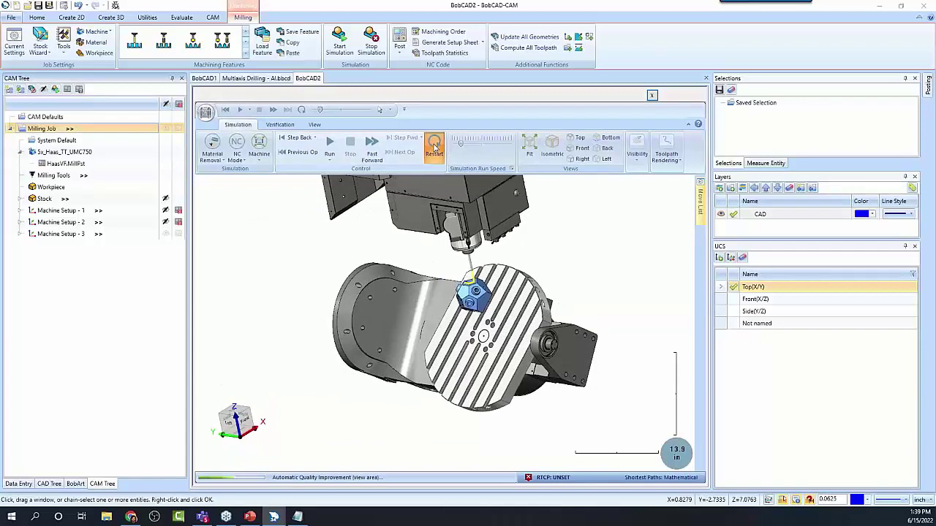
scroll(476, 371, "up", 2)
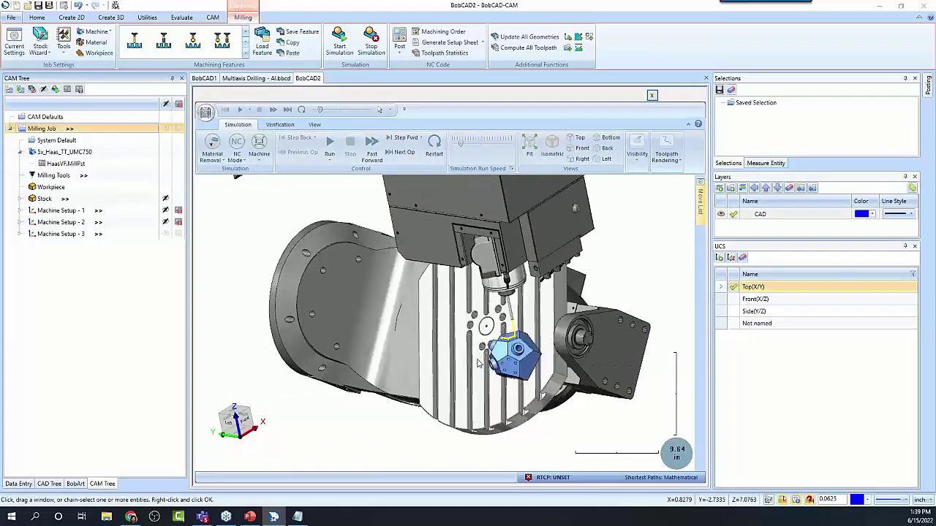
left_click(330, 144)
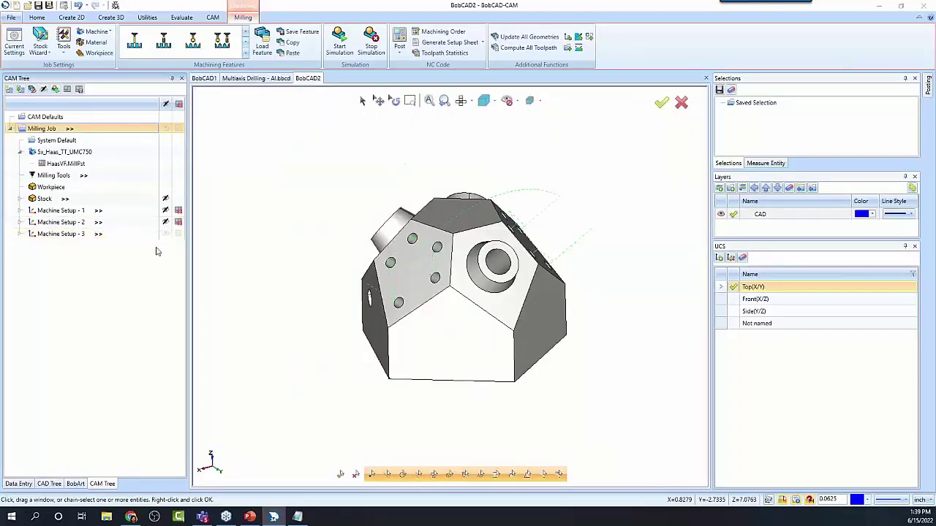
Step: Exclude Machine Setup - 3 from posting, include Machine Setup - 2 and start the machine simulation
left_click(180, 233)
left_click(178, 223)
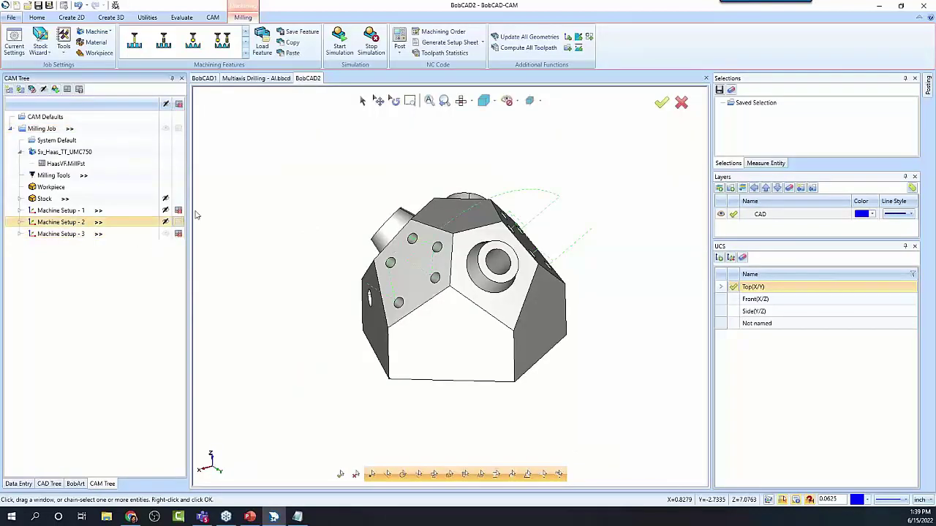
left_click(339, 43)
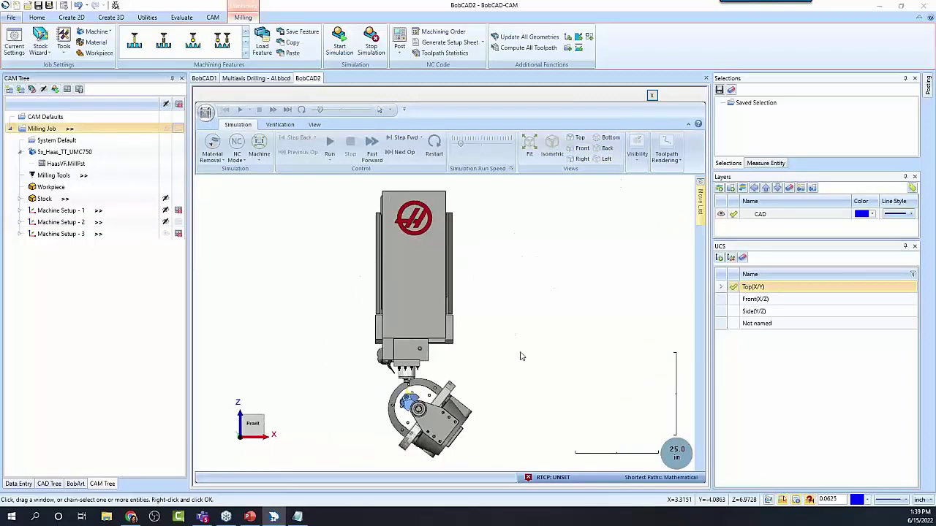
Step: Run the Machine Setup - 2 simulation close to the part on the tilting table and close it
scroll(539, 328, "down", 3)
scroll(472, 363, "up", 3)
middle_click_drag(472, 363, 522, 404)
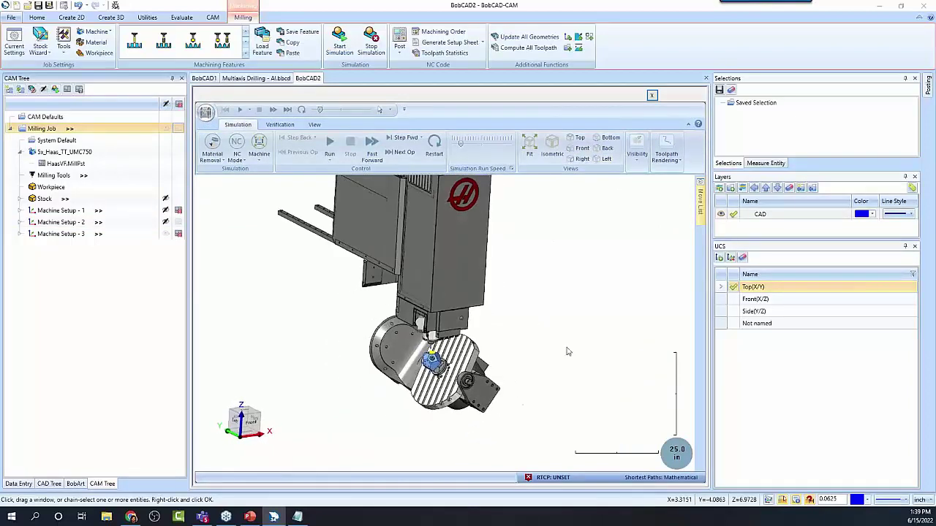
scroll(598, 323, "up", 5)
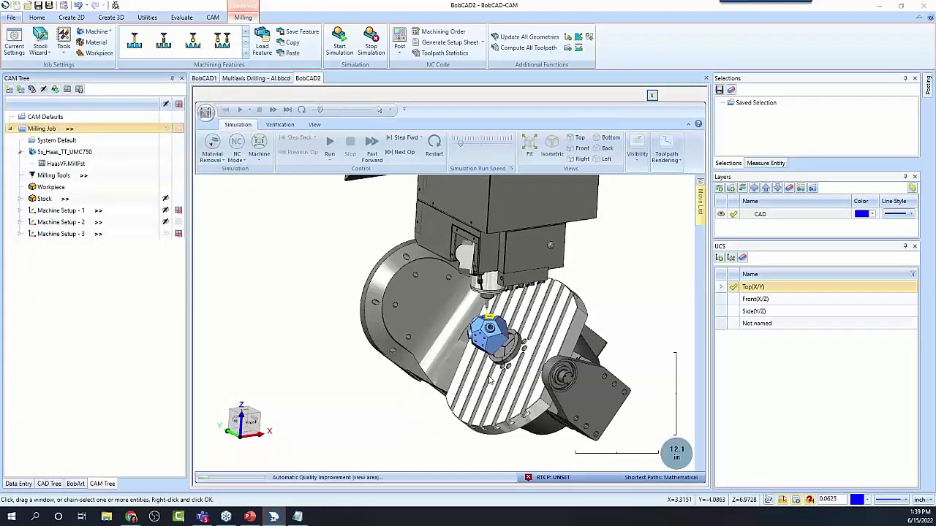
mouse_move(500, 368)
middle_mouse_down()
mouse_move(470, 361)
mouse_move(491, 372)
middle_mouse_up()
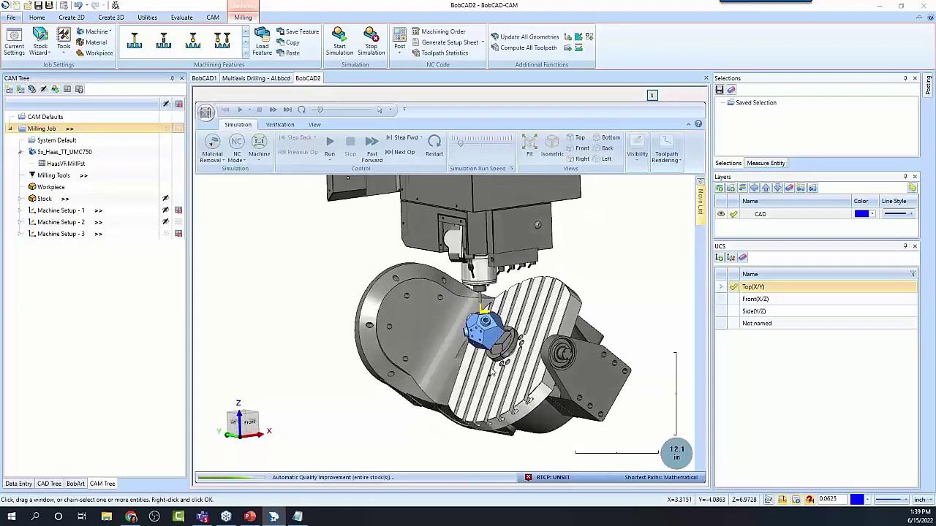
left_click(333, 147)
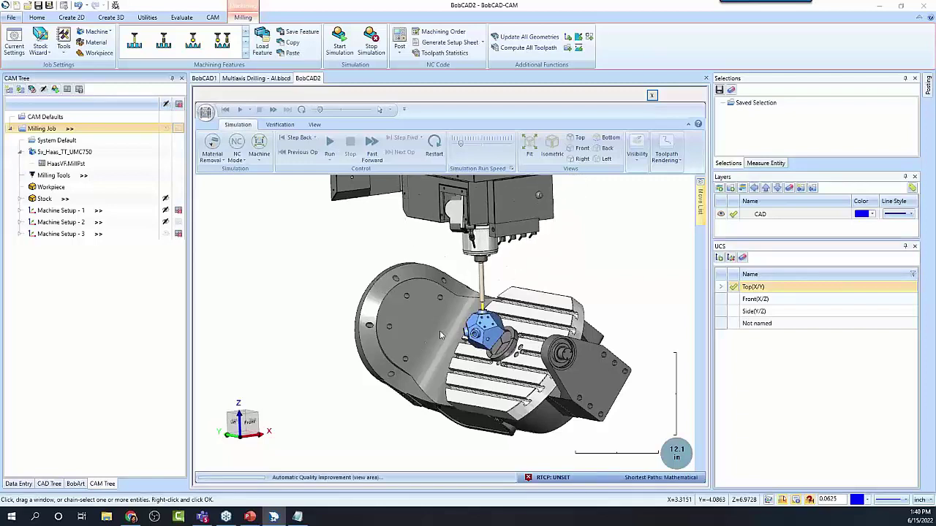
left_click(652, 97)
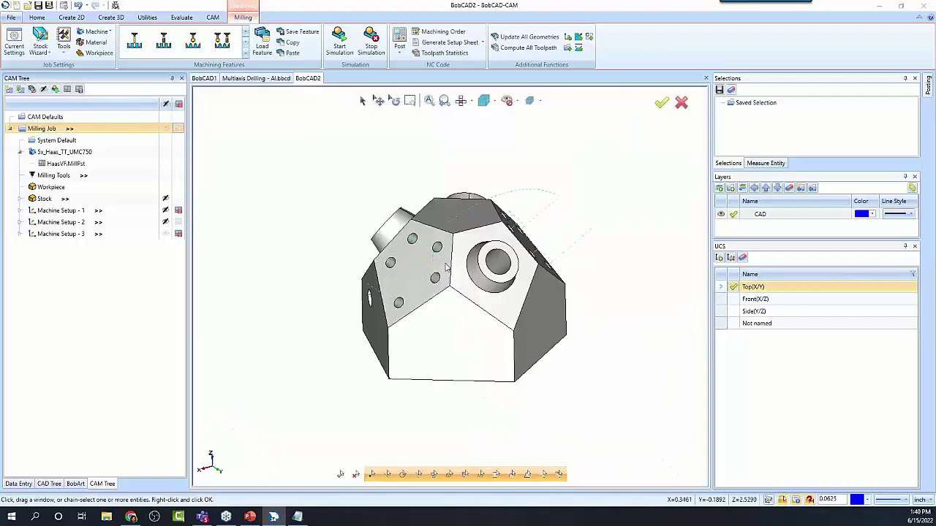
Step: Exclude Machine Setup - 2 from posting, include Machine Setup - 1 and start the machine simulation
left_click(178, 224)
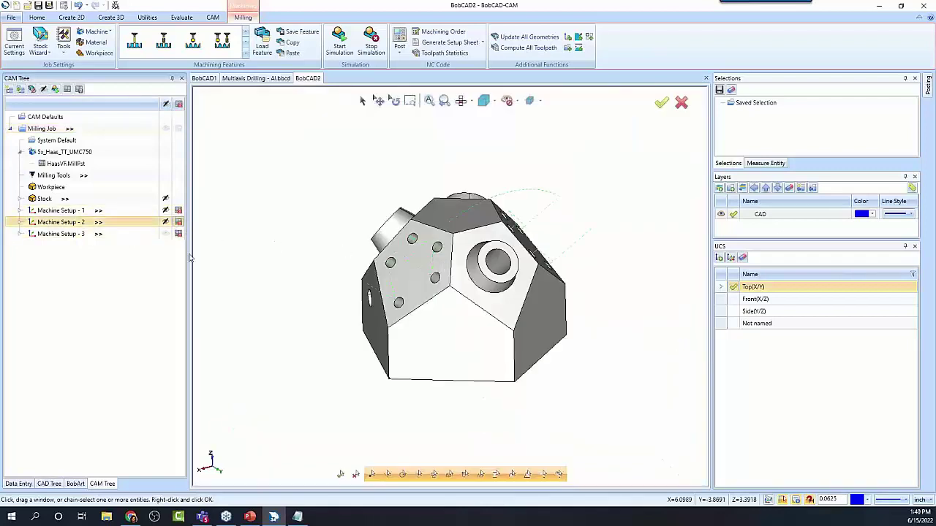
left_click(178, 211)
left_click(339, 42)
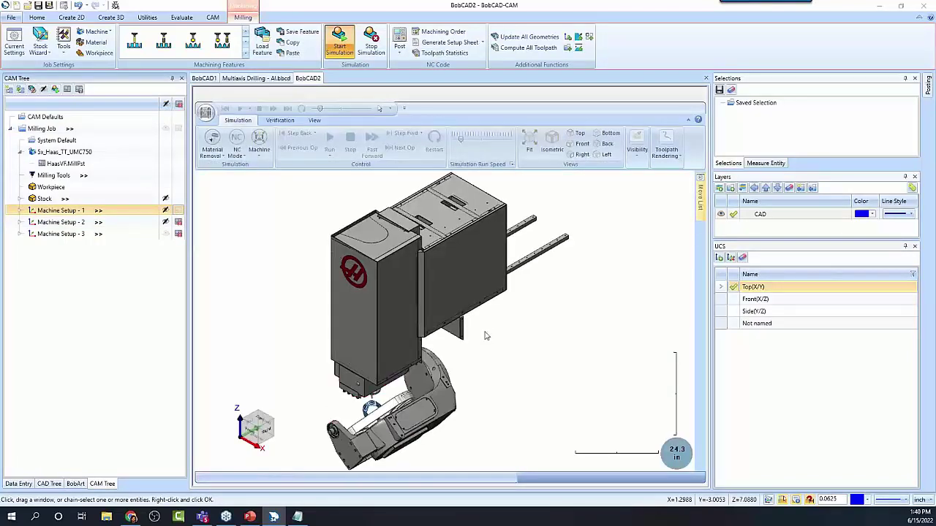
Step: Run the Machine Setup - 1 simulation from a tilted right-side view close to the part and close it
left_click(582, 149)
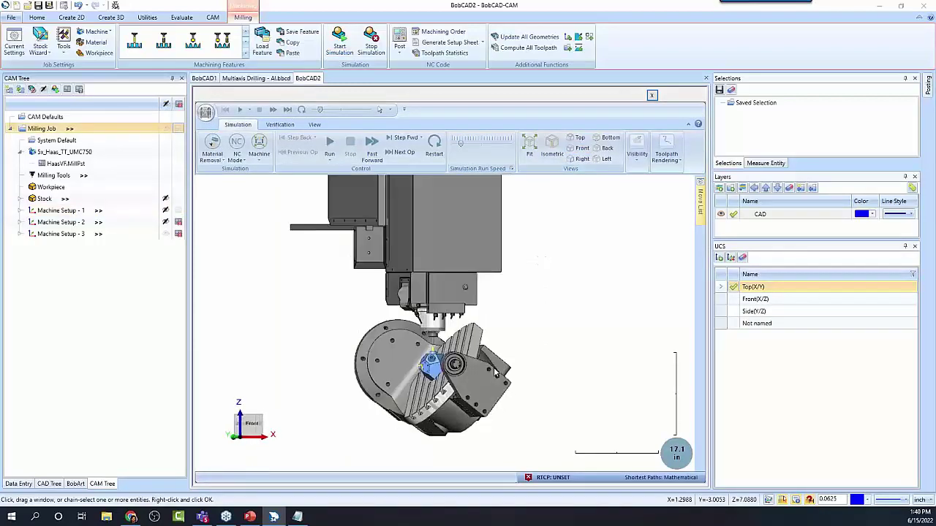
middle_click_drag(495, 372, 515, 394)
scroll(439, 376, "up", 4)
left_click(331, 144)
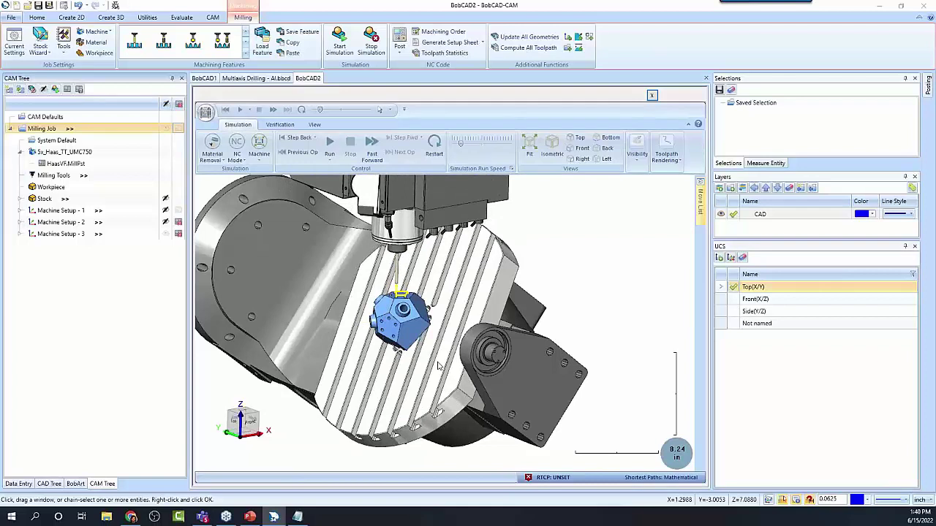
left_click(652, 96)
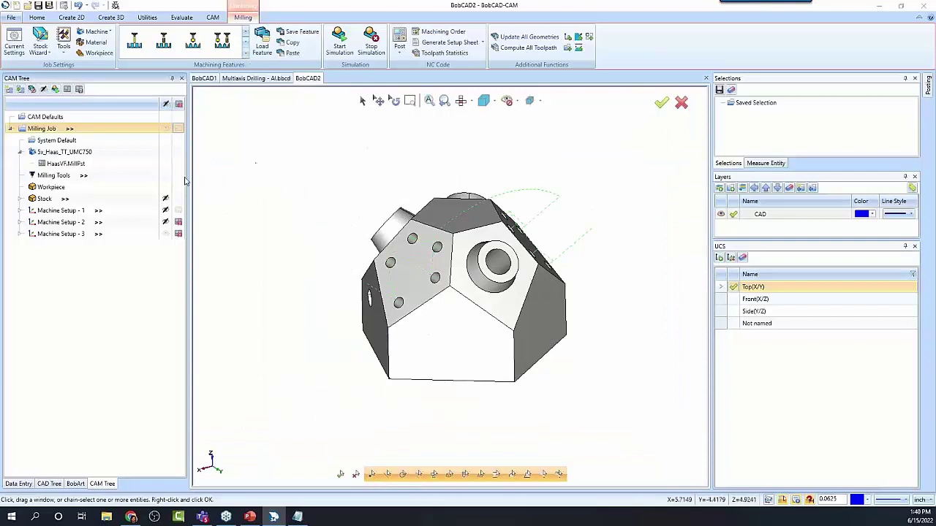
Step: Change the milling job's machine to BC_Head_Head
left_click(81, 154)
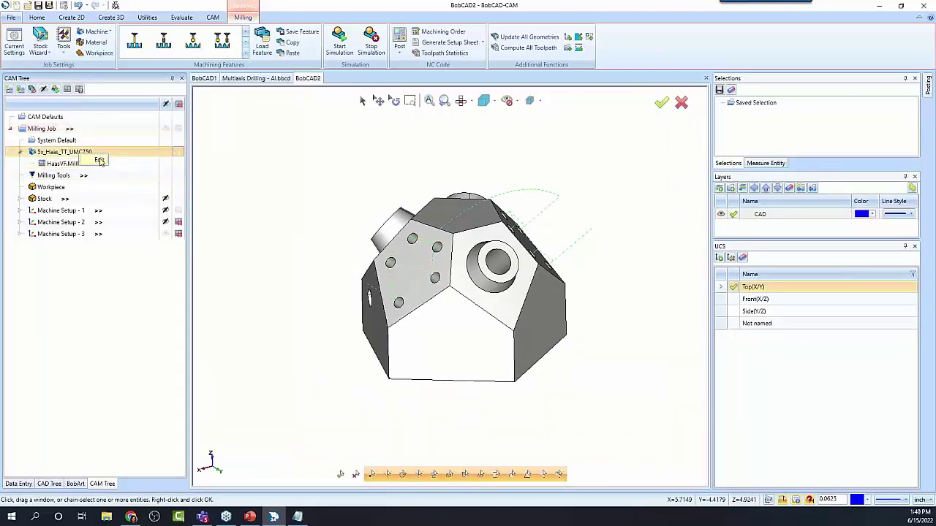
left_click(99, 160)
left_click(471, 244)
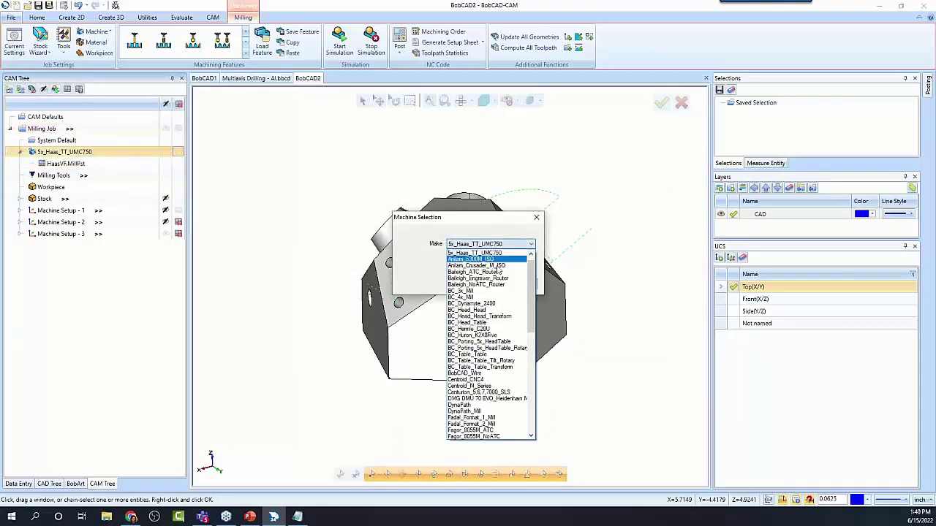
left_click(497, 311)
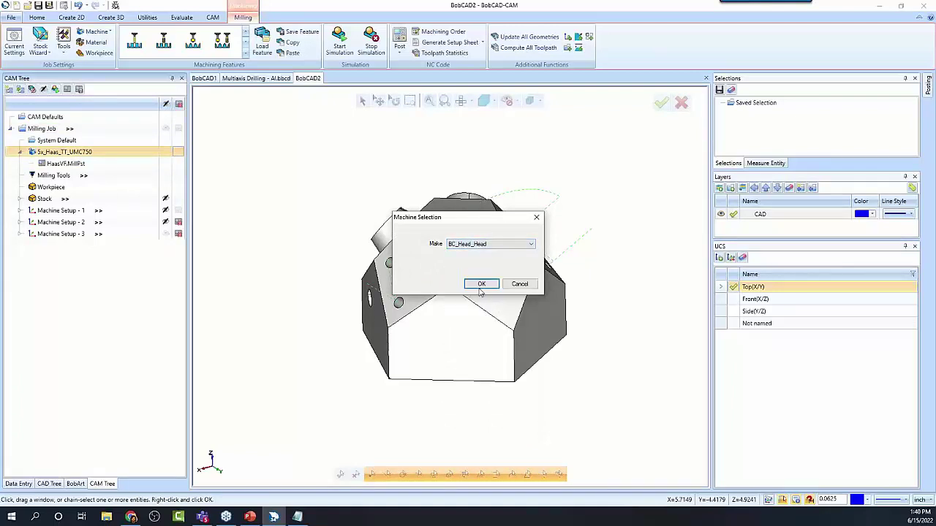
left_click(480, 285)
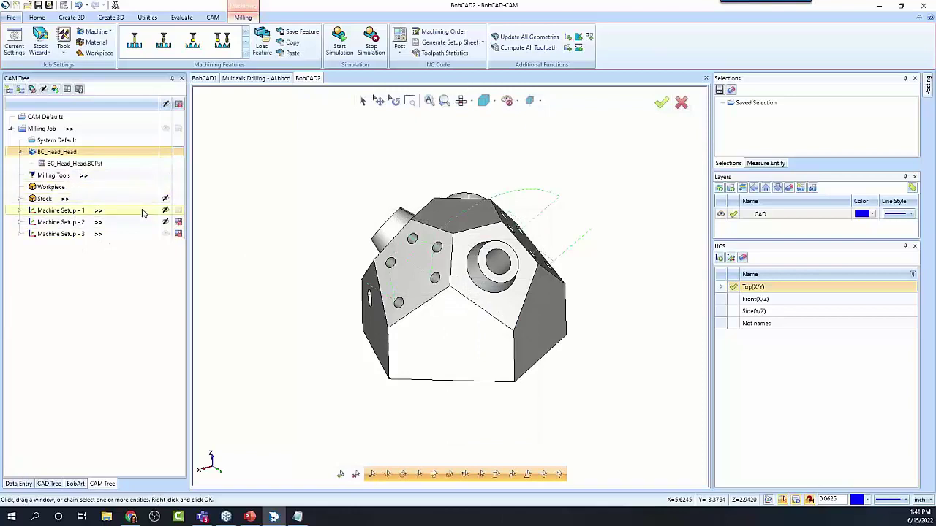
Step: Start the head-head machine simulation, inspect the part in workpiece-only display and restore the full machine display
left_click(339, 44)
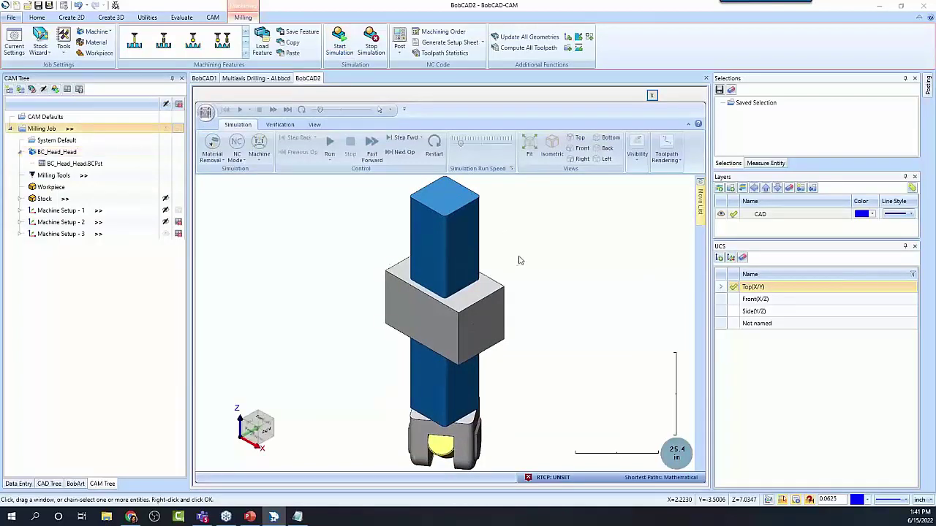
scroll(528, 230, "down", 4)
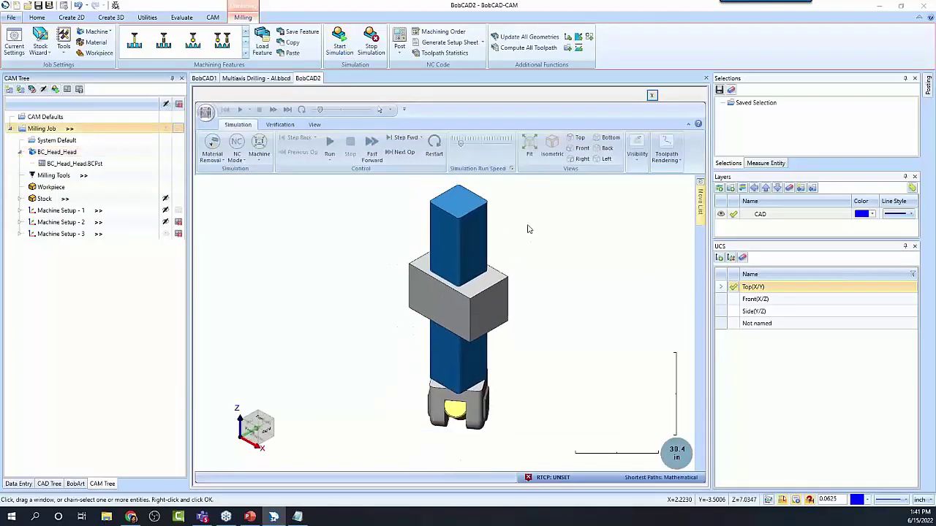
left_click(256, 147)
scroll(494, 380, "up", 10)
middle_click_drag(554, 377, 497, 368)
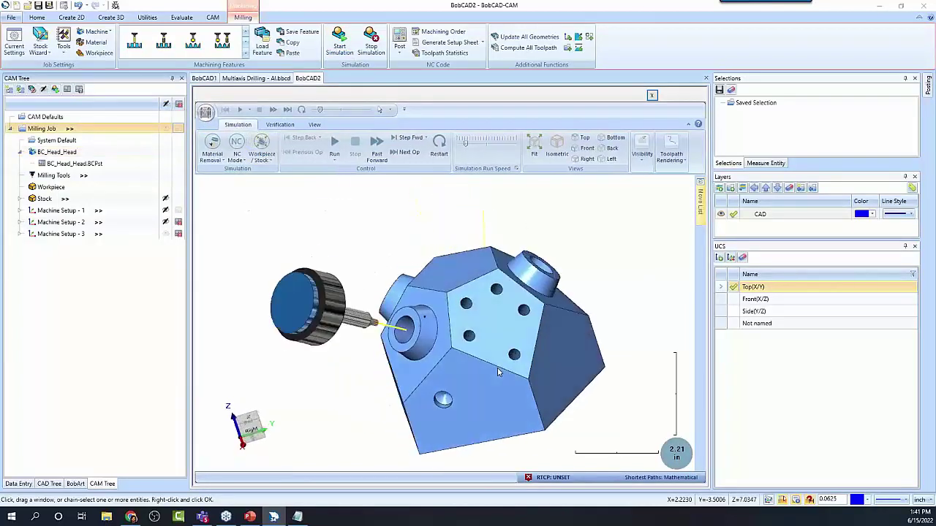
scroll(380, 307, "down", 3)
left_click(268, 160)
left_click(280, 180)
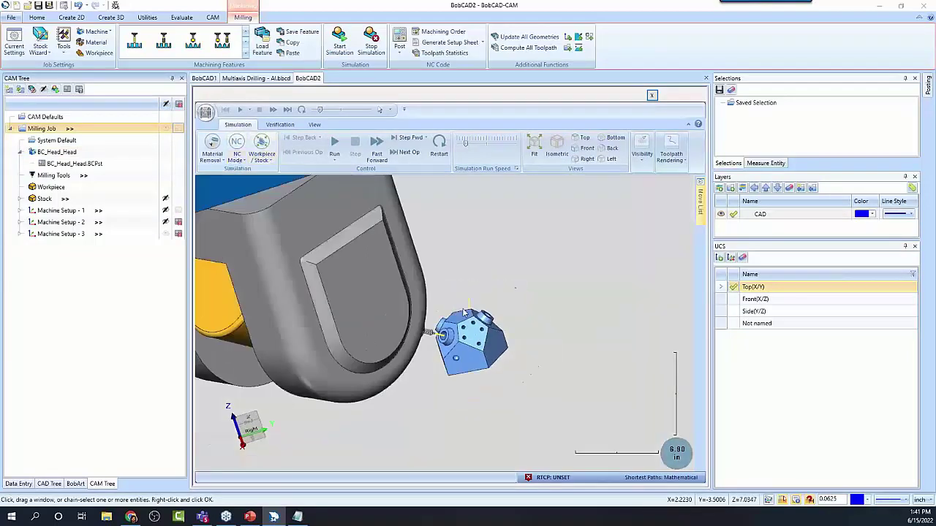
Step: Run the simulation on the head-head machine and examine how the tilting head approaches the part
scroll(454, 329, "down", 5)
middle_click_drag(453, 329, 475, 381)
scroll(473, 351, "up", 3)
scroll(598, 356, "up", 2)
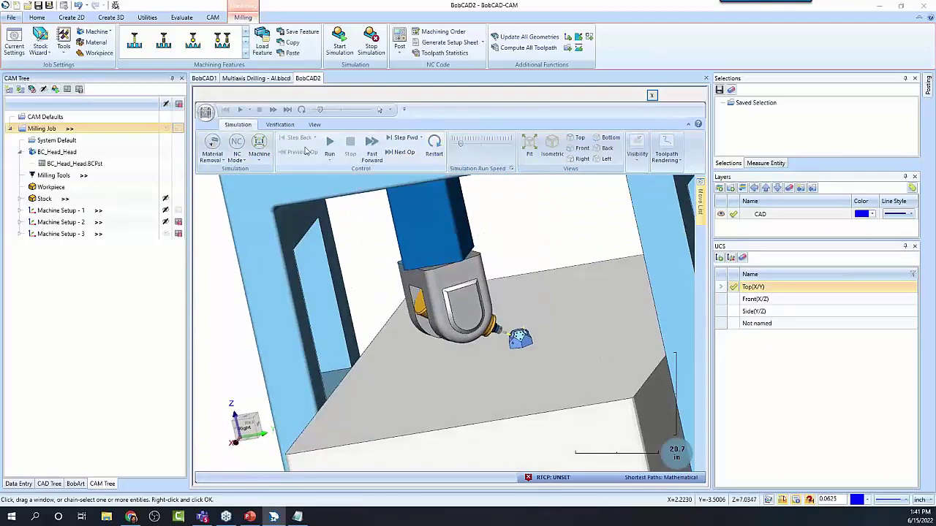
left_click(330, 145)
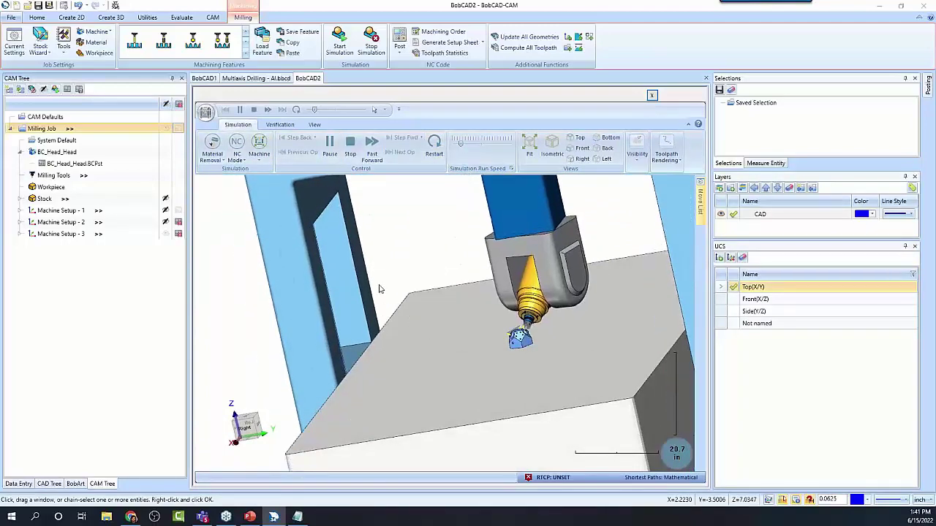
middle_click_drag(421, 346, 483, 326)
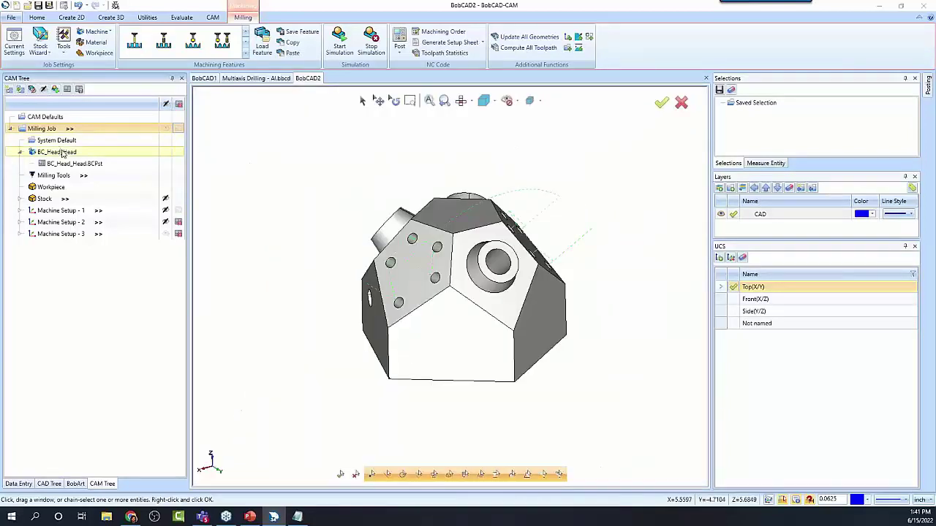
Step: Change the milling job's machine to BC_Porting_5x_HeadTable and run the machine simulation
double_click(63, 152)
left_click(464, 244)
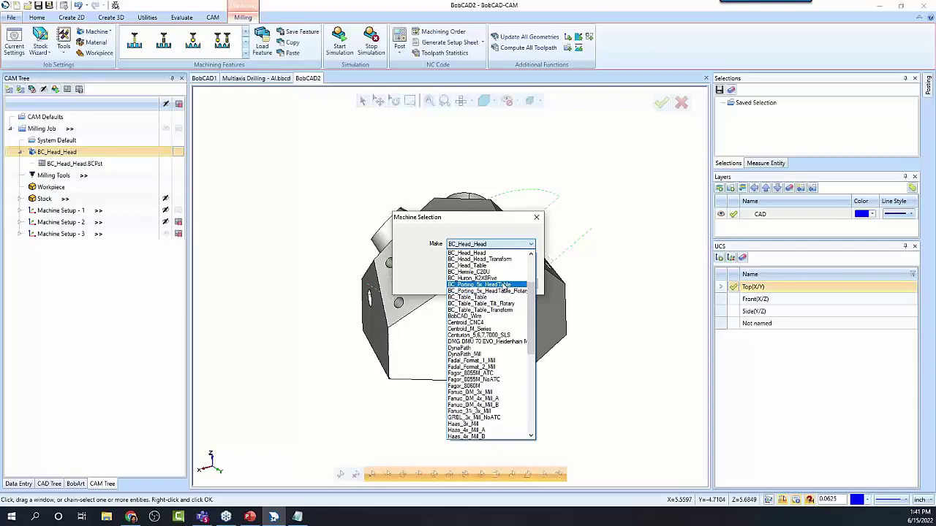
left_click(486, 284)
left_click(484, 282)
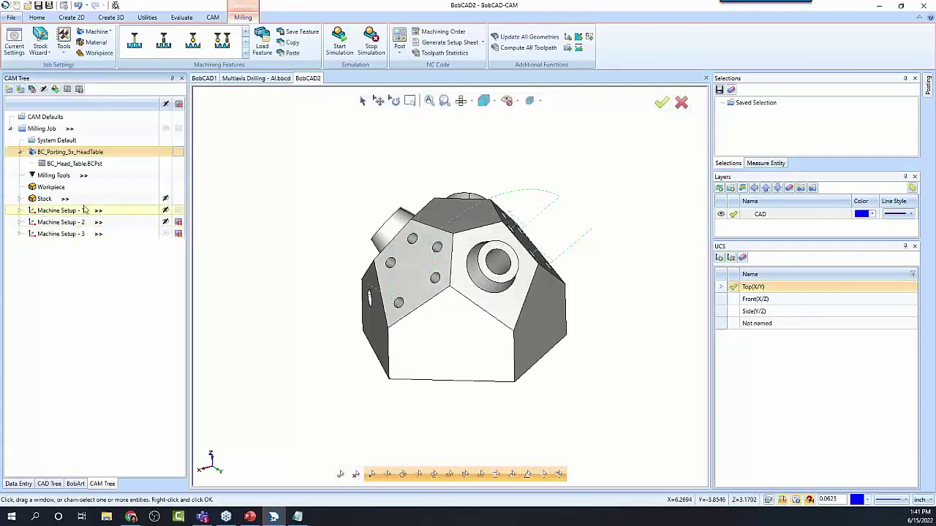
left_click(339, 42)
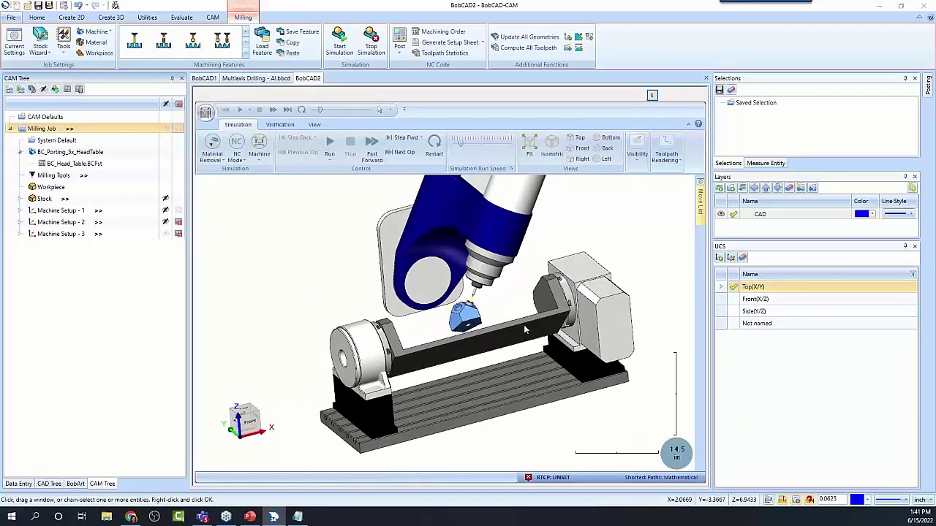
left_click(330, 146)
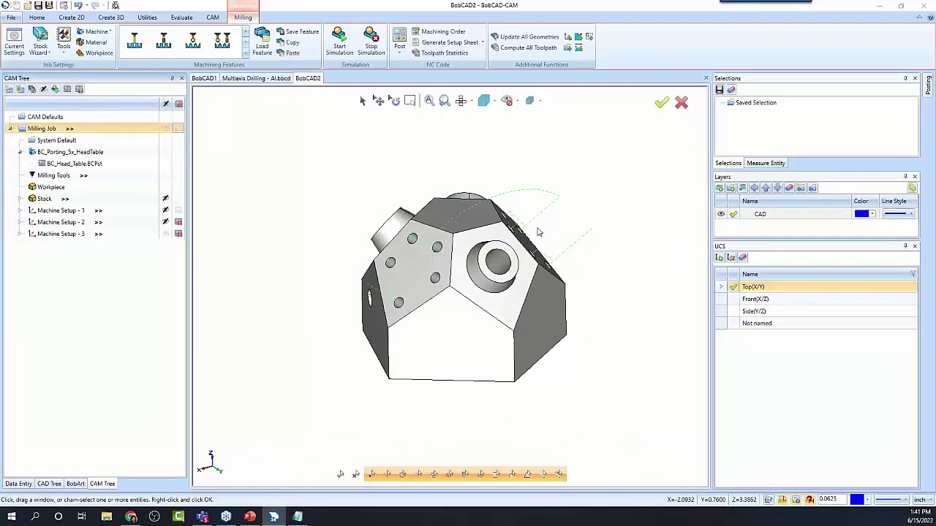
Step: Hide the Machine Setup - 3 toolpath and expand Machine Setup - 1 in the milling job
left_click(165, 234)
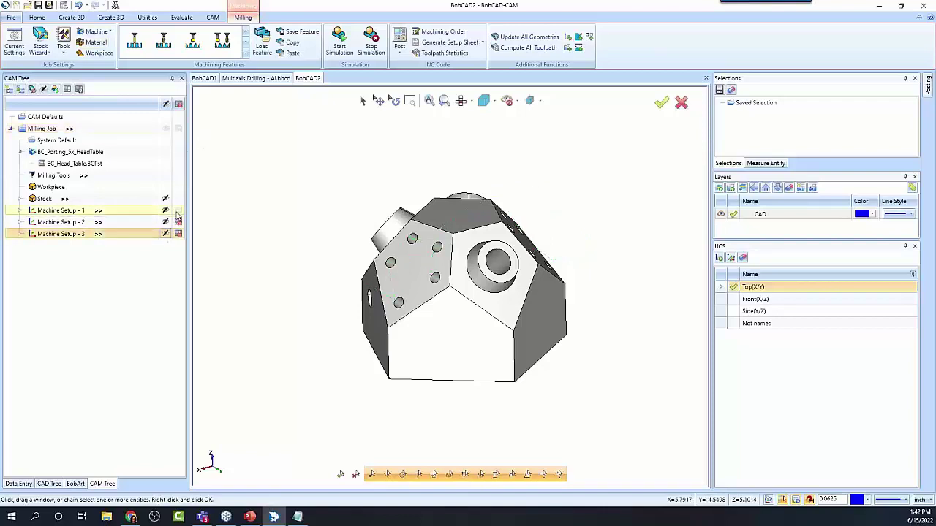
left_click(71, 211)
left_click(19, 211)
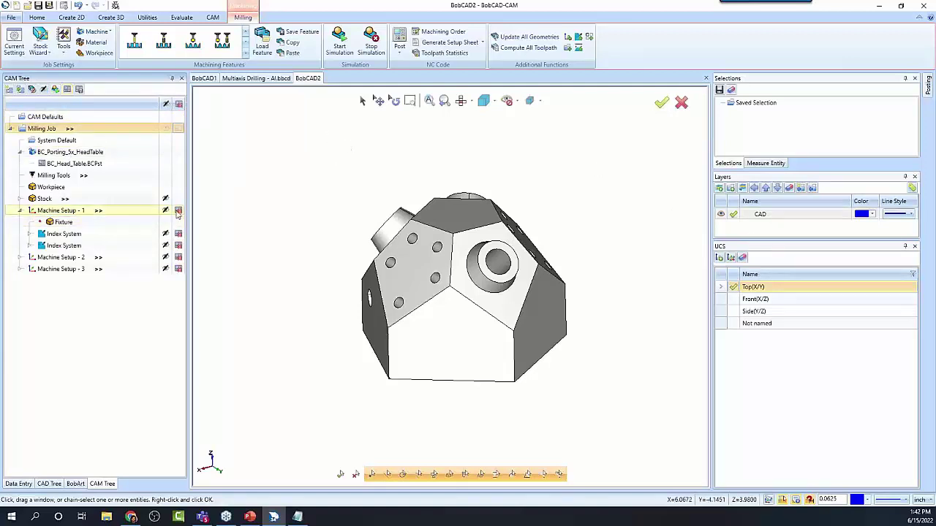
Step: Post the NC code for Machine Setup - 1 and examine the B and A rotary moves of the first center drill cut
left_click(62, 210)
left_click(55, 89)
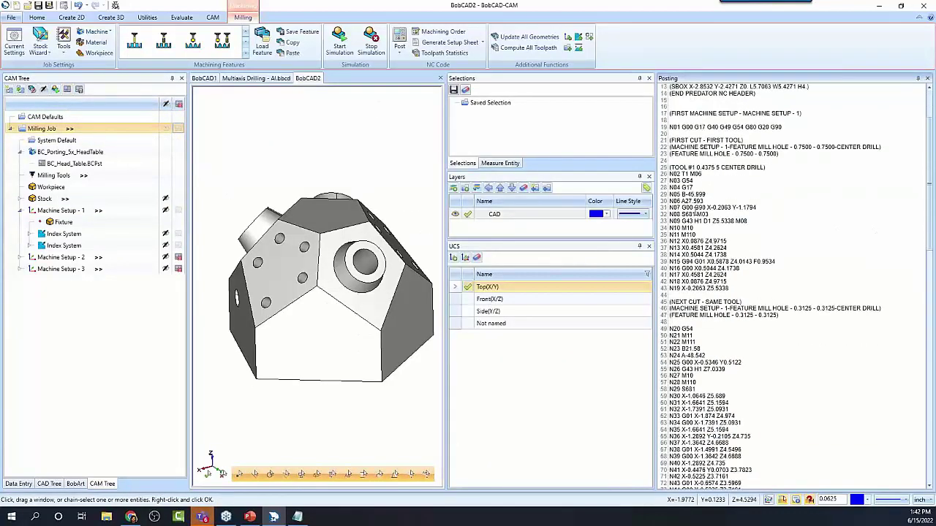
left_click_drag(670, 189, 753, 202)
left_click(754, 202)
scroll(823, 257, "down", 2)
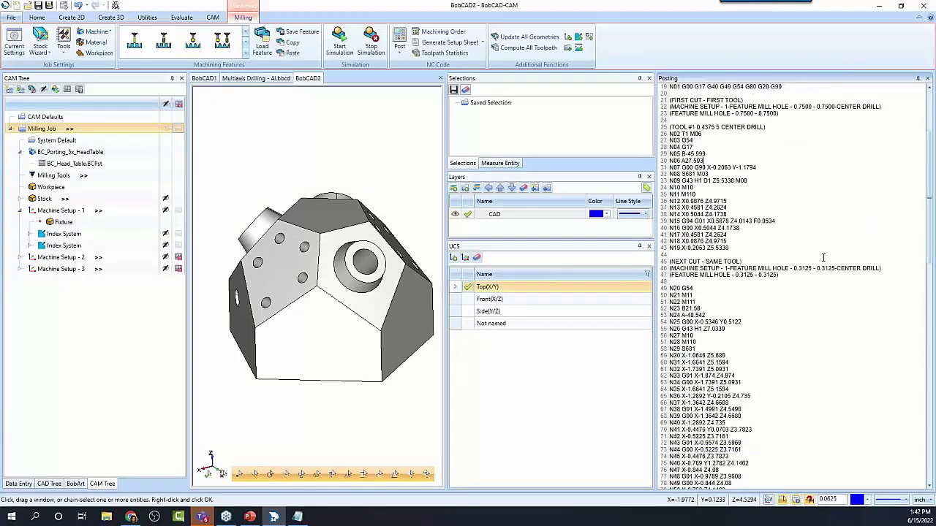
Step: Review the remaining cuts in the posted Machine Setup - 1 code and exclude that setup from posting
scroll(823, 258, "down", 8)
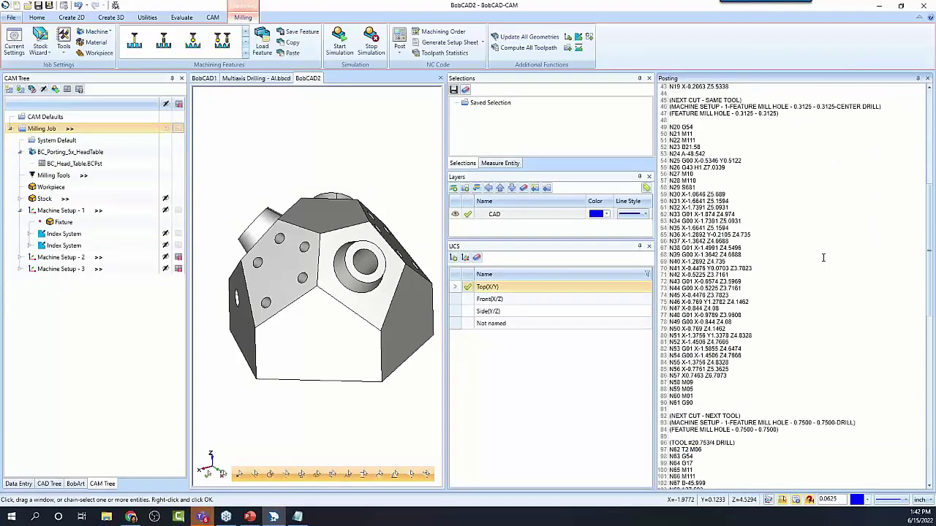
scroll(823, 257, "down", 7)
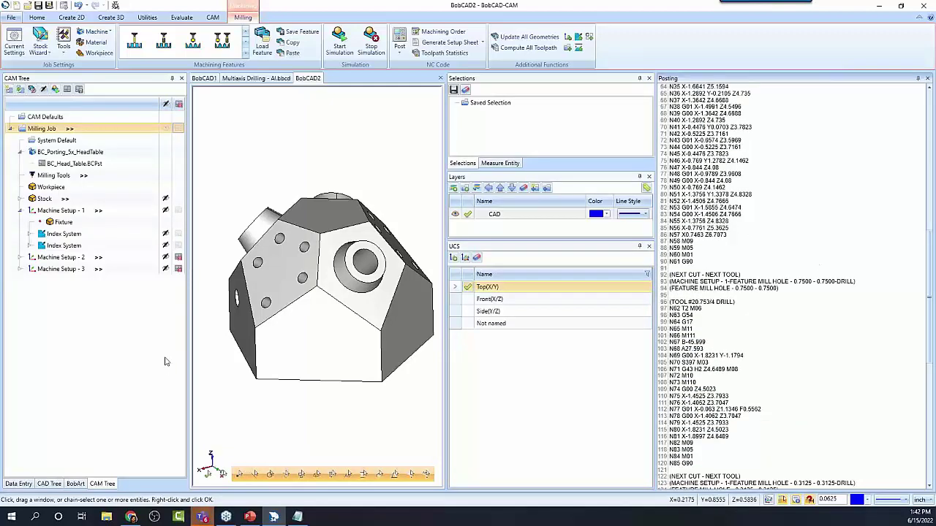
left_click(179, 211)
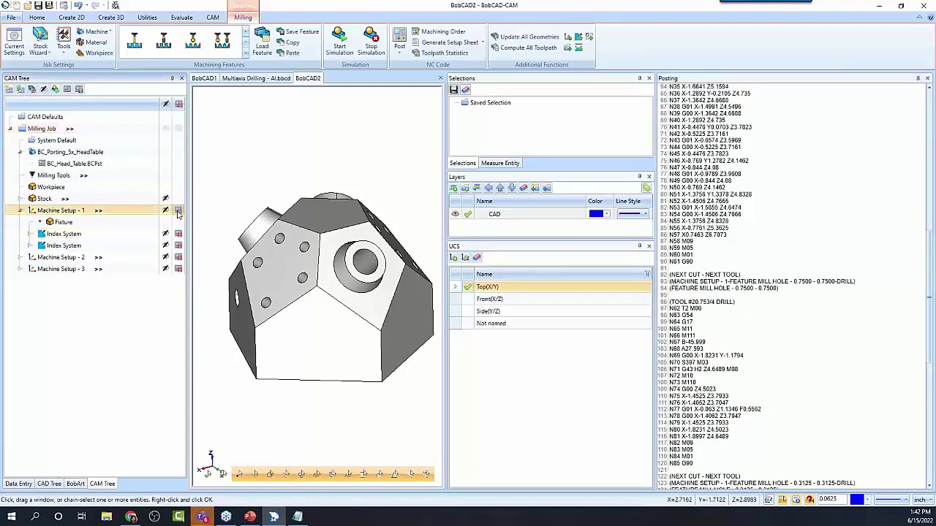
left_click(21, 211)
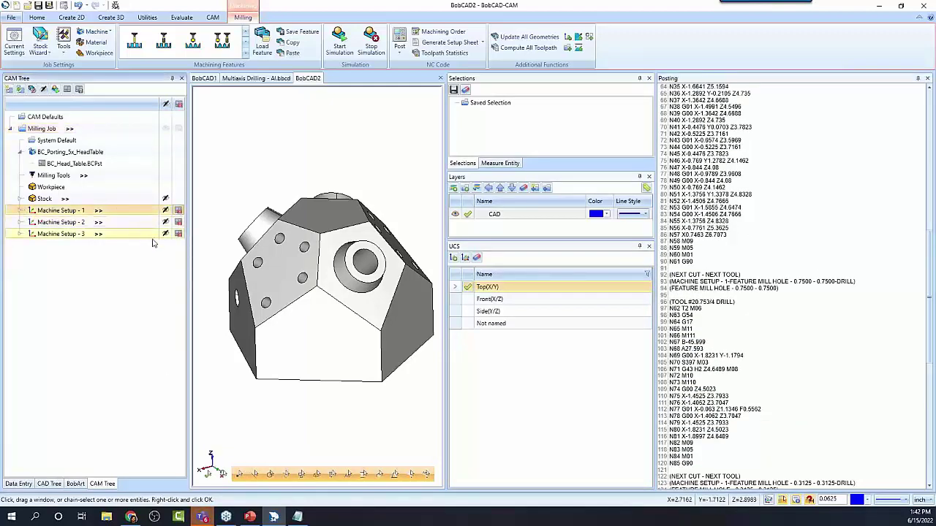
Step: Include Machine Setup - 2 in posting, post its NC code, and examine the first center drill cut against the setup's index systems
left_click(179, 223)
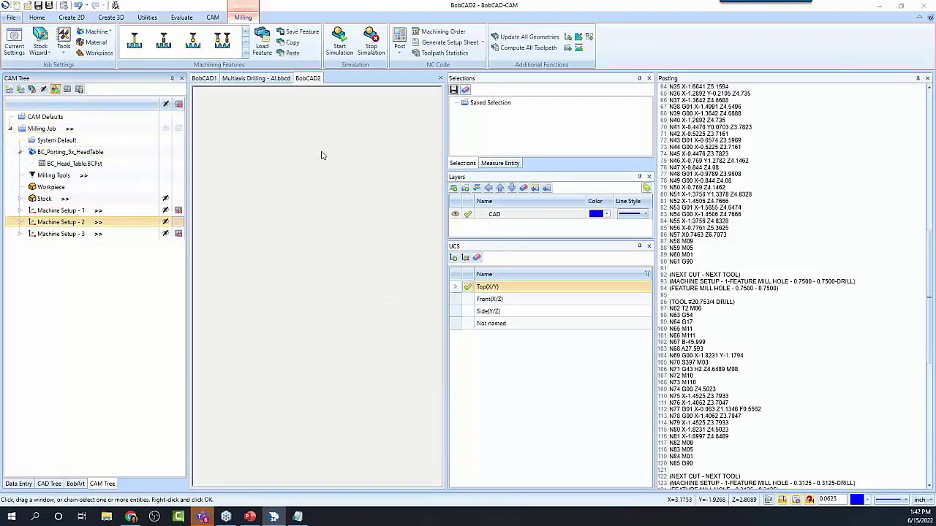
left_click(68, 91)
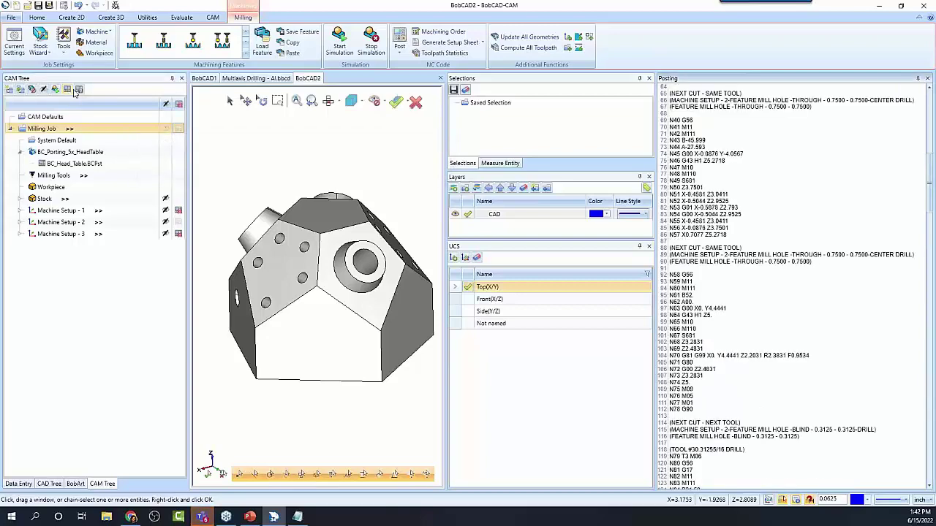
scroll(773, 240, "up", 10)
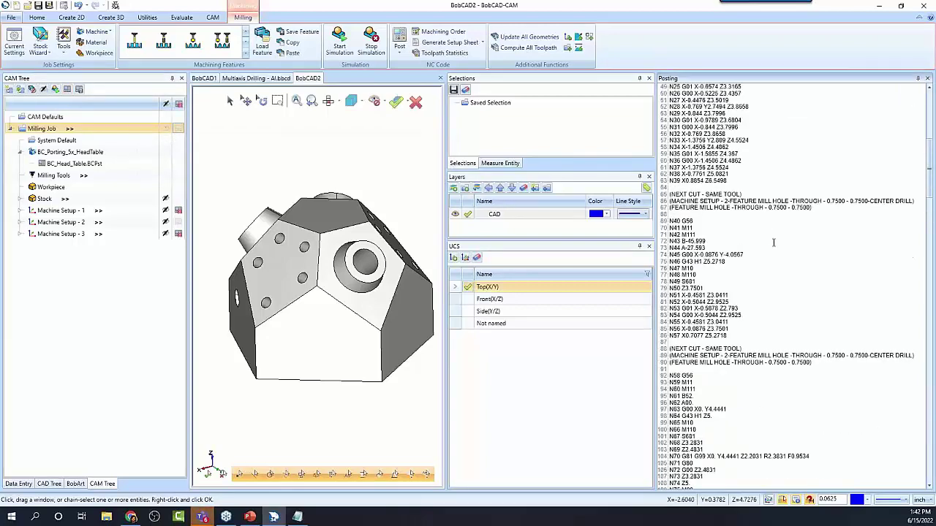
scroll(777, 241, "up", 7)
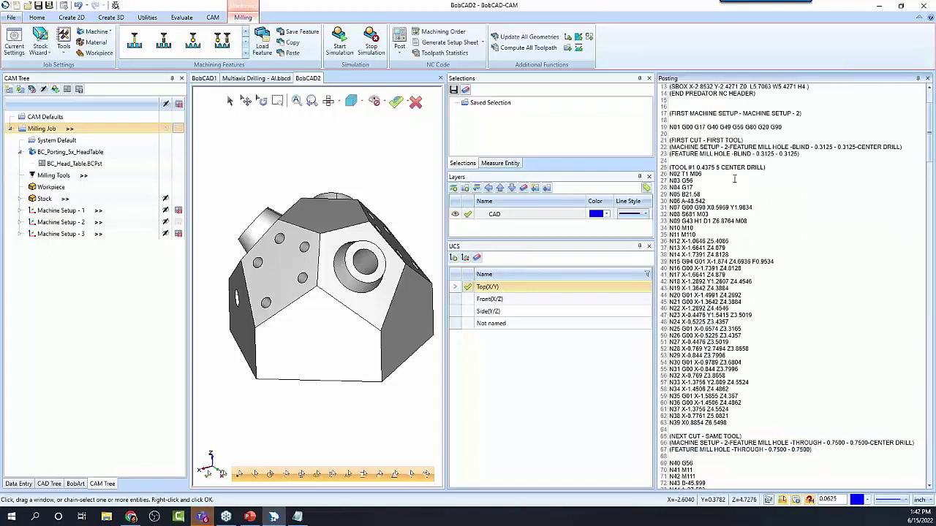
left_click(21, 222)
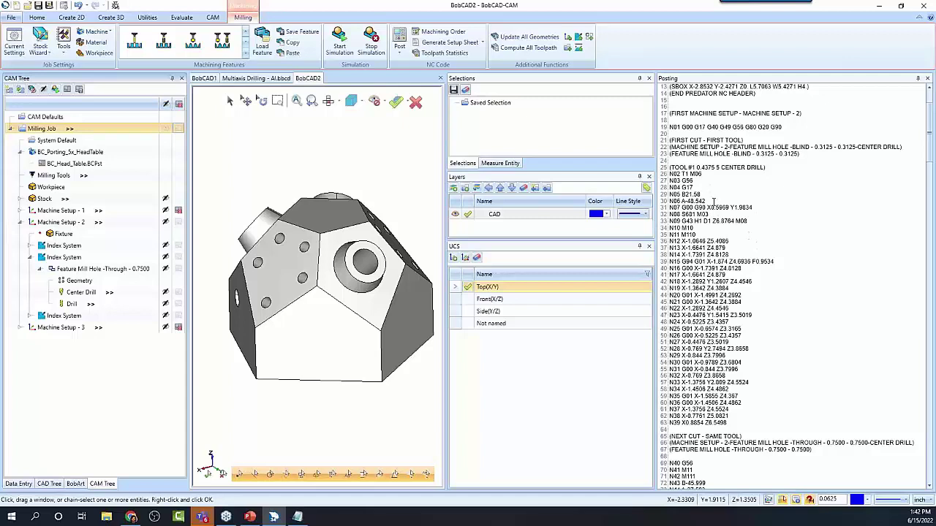
left_click(31, 257)
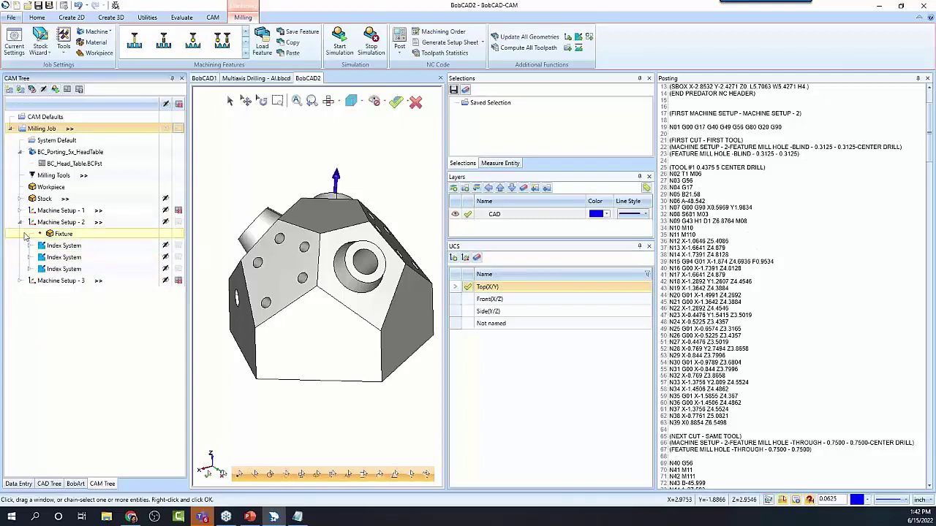
Step: Switch posting from Machine Setup - 2 to Machine Setup - 3, post the NC code, and skim the drilling moves
left_click(20, 223)
left_click(59, 234)
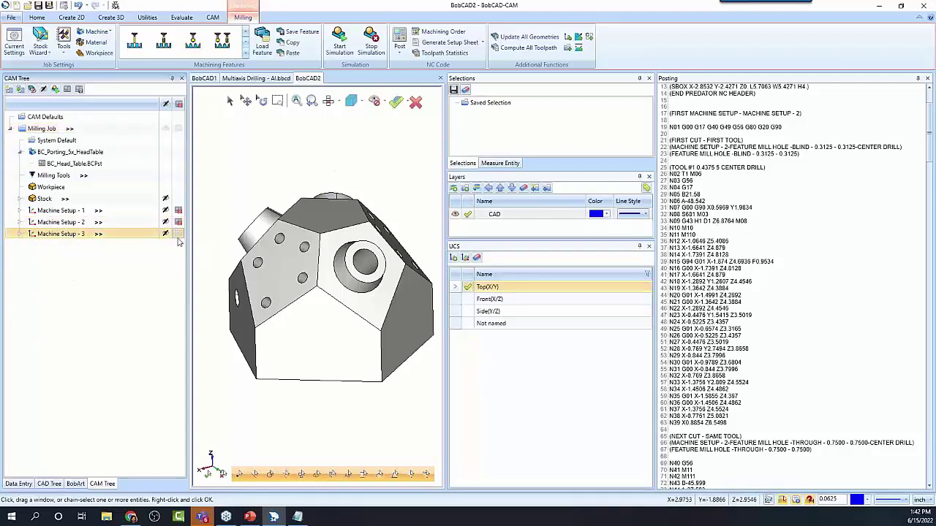
left_click(399, 40)
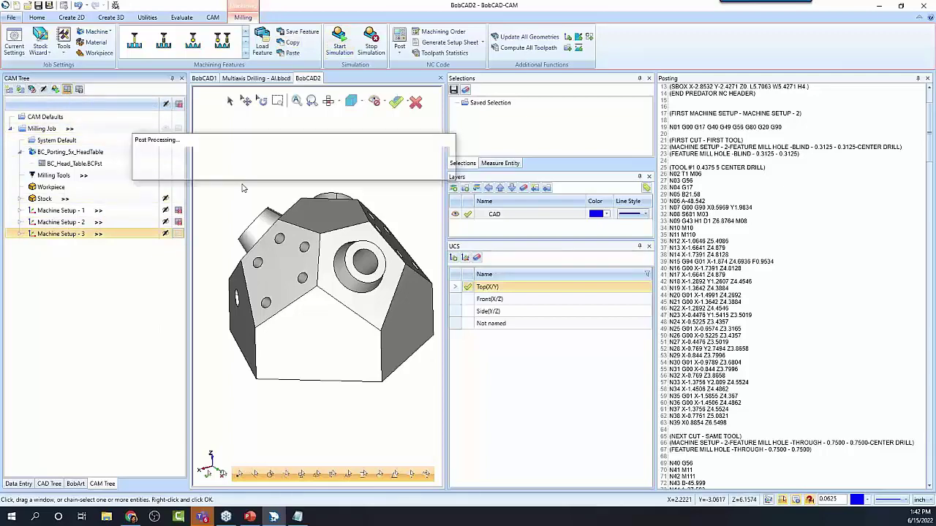
scroll(749, 228, "down", 12)
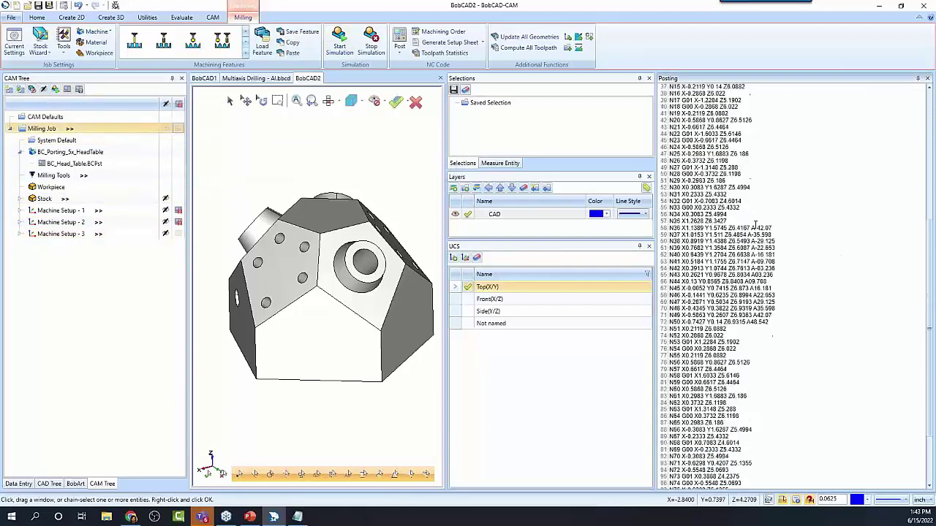
scroll(760, 237, "up", 9)
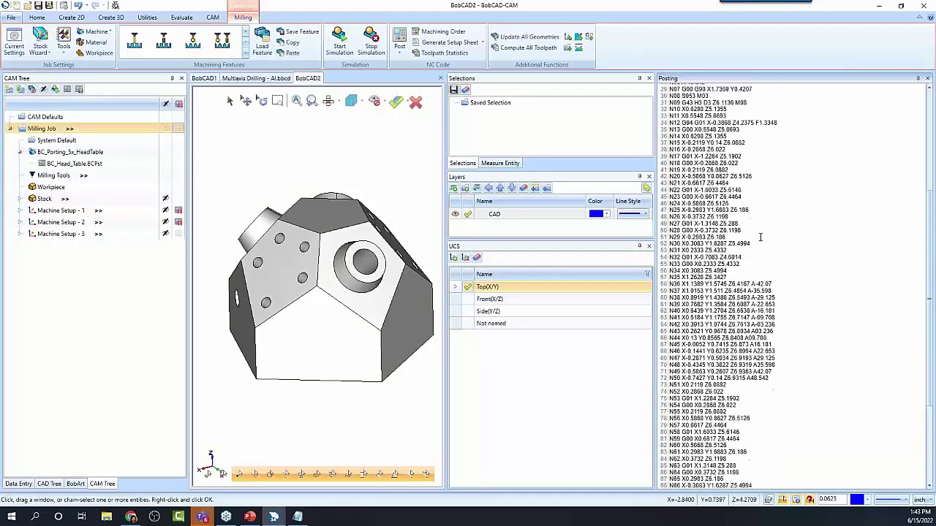
Step: Show the Machine Setup - 3 drill toolpath and compare it with the posted code, highlighting the moves from N12 to N42
left_click(58, 234)
left_click(21, 234)
left_click(61, 281)
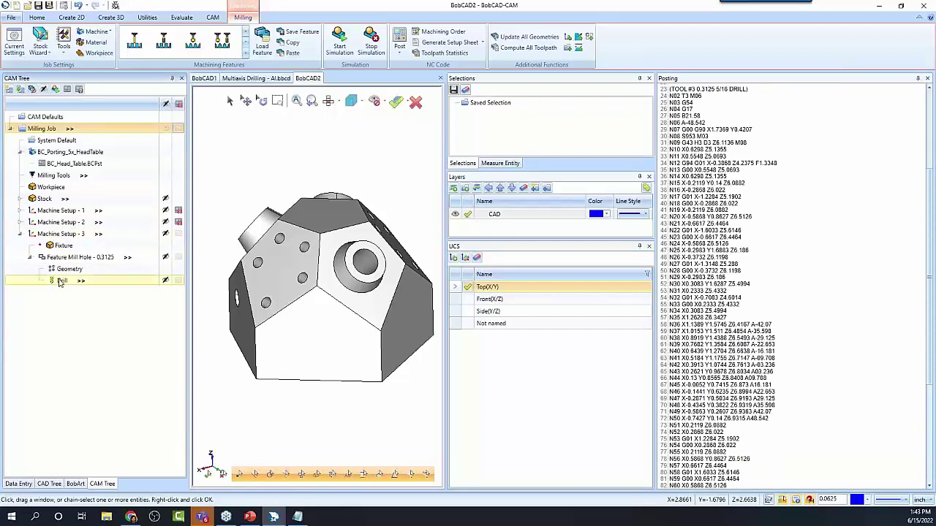
scroll(760, 293, "down", 2)
scroll(765, 326, "down", 7)
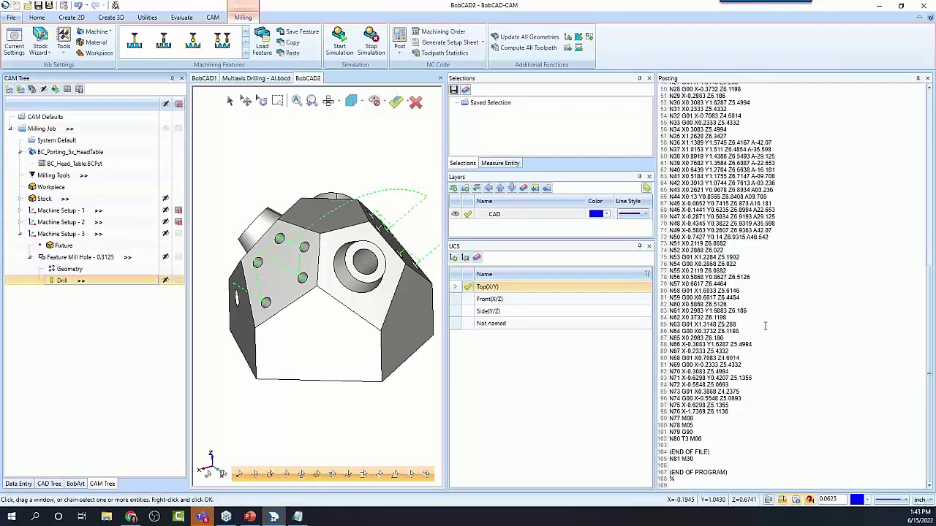
scroll(765, 326, "up", 16)
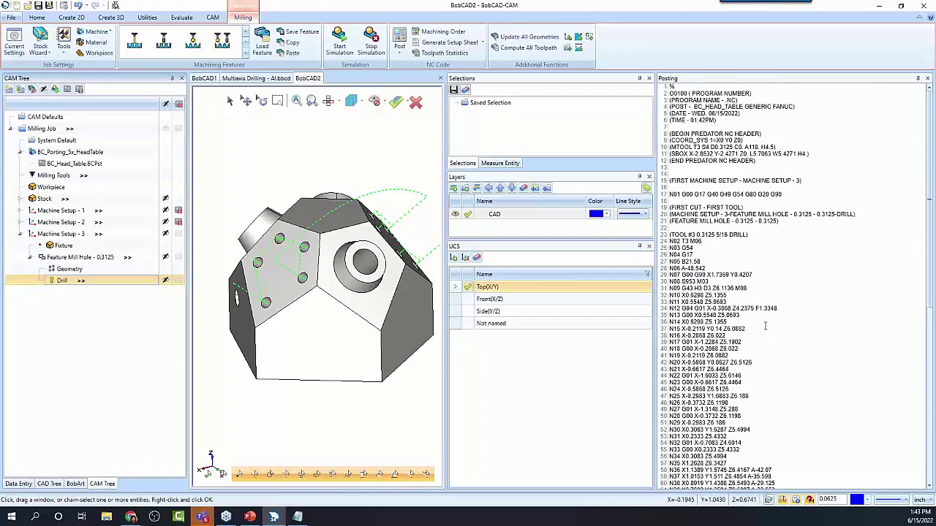
scroll(731, 292, "down", 6)
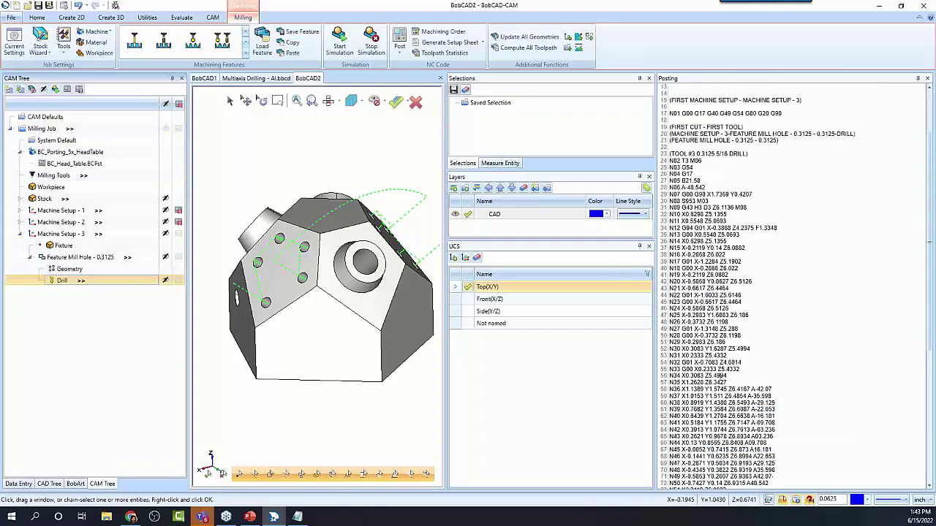
left_click_drag(695, 188, 729, 390)
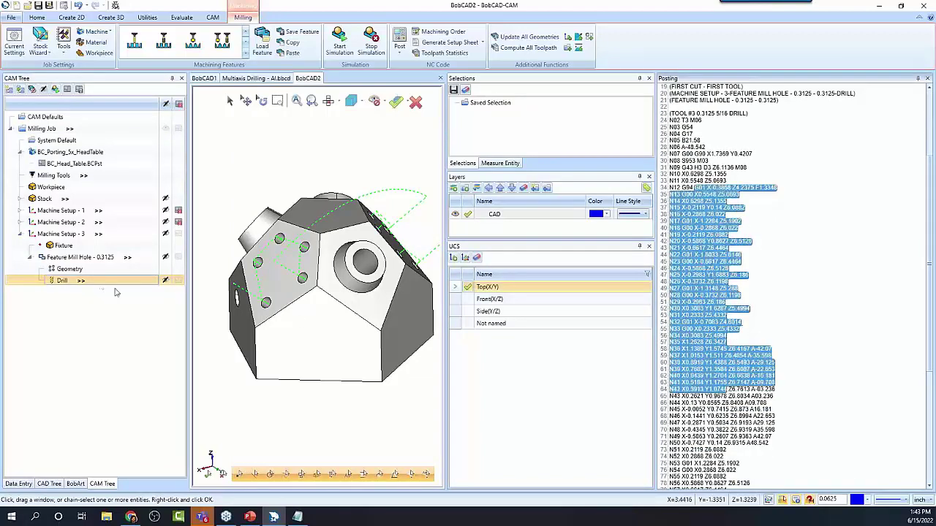
Step: Exclude Machine Setup - 3 from posting, include Machine Setup - 2 again, and repost the NC code
left_click(23, 234)
left_click(21, 225)
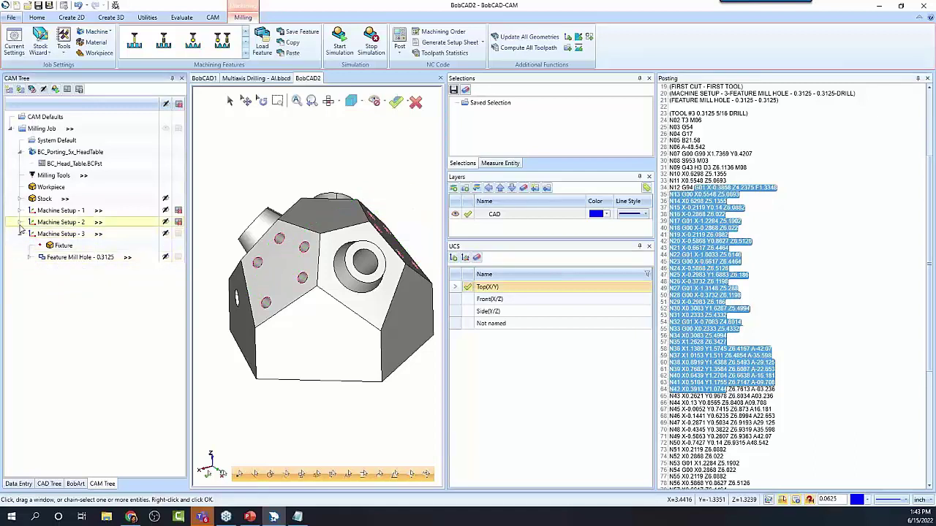
left_click(21, 223)
left_click(31, 246)
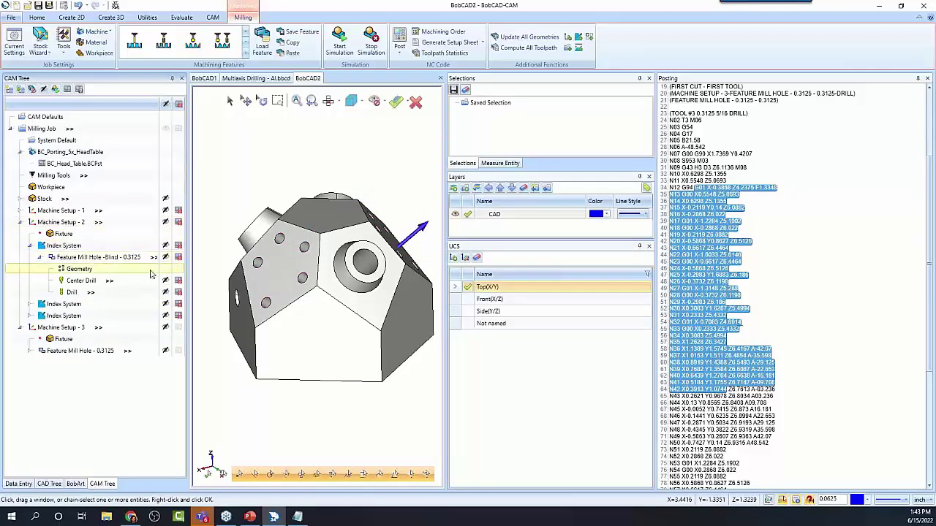
left_click(20, 223)
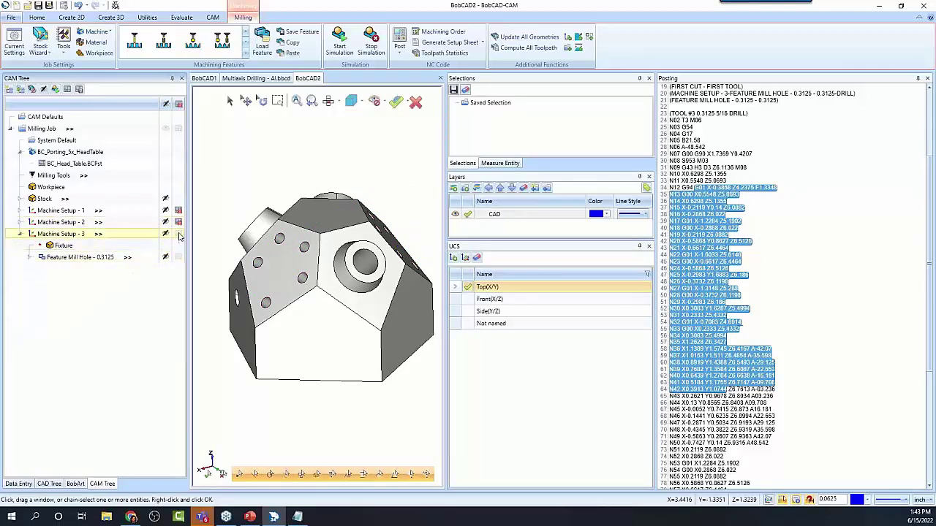
left_click(21, 222)
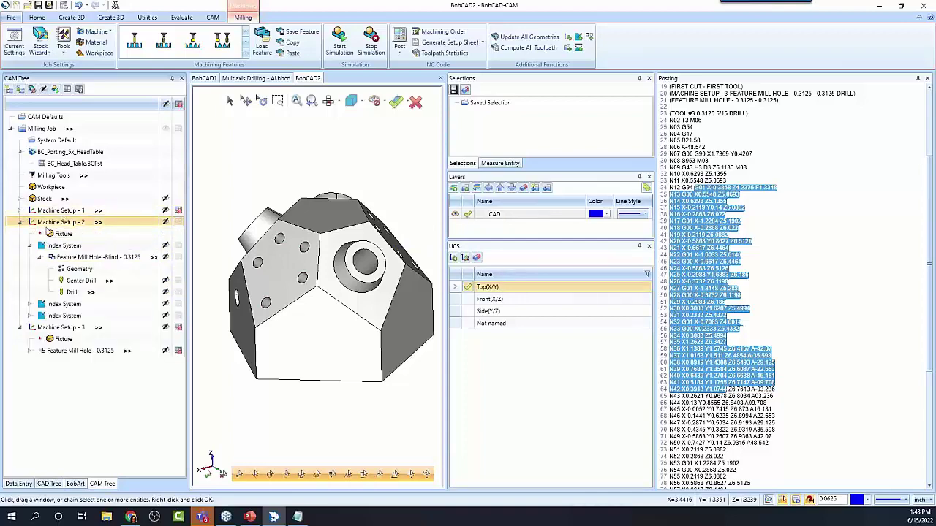
left_click(71, 89)
Step: Examine the Machine Setup - 2 center drill cuts in the posted code, highlighting the blind-hole moves and checking the G81 canned cycle
scroll(724, 200, "up", 4)
left_click_drag(673, 228, 779, 302)
scroll(753, 306, "down", 6)
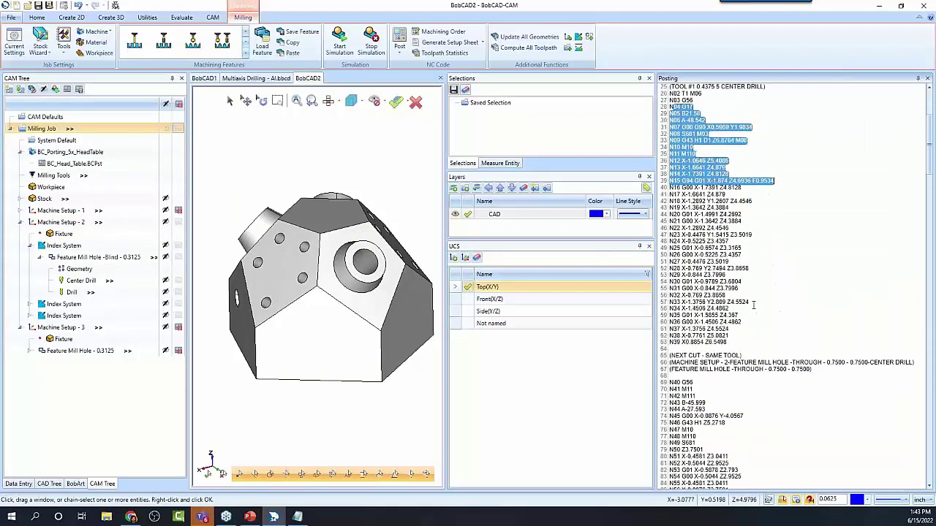
left_click(739, 301, "shift")
scroll(736, 312, "down", 9)
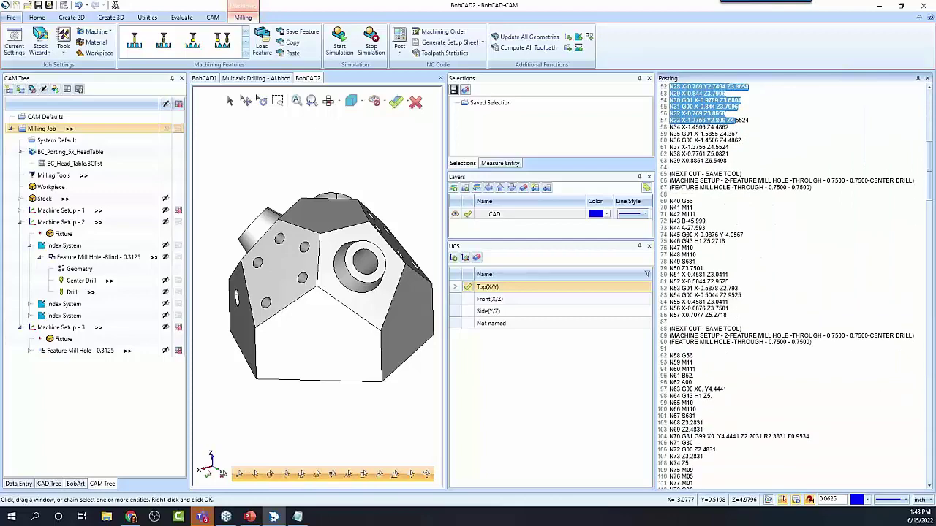
scroll(702, 301, "down", 5)
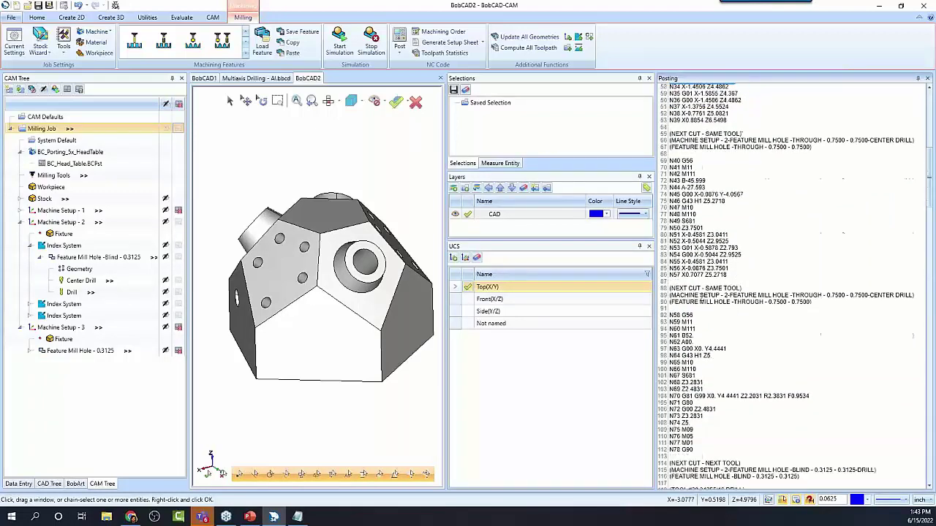
scroll(704, 321, "down", 2)
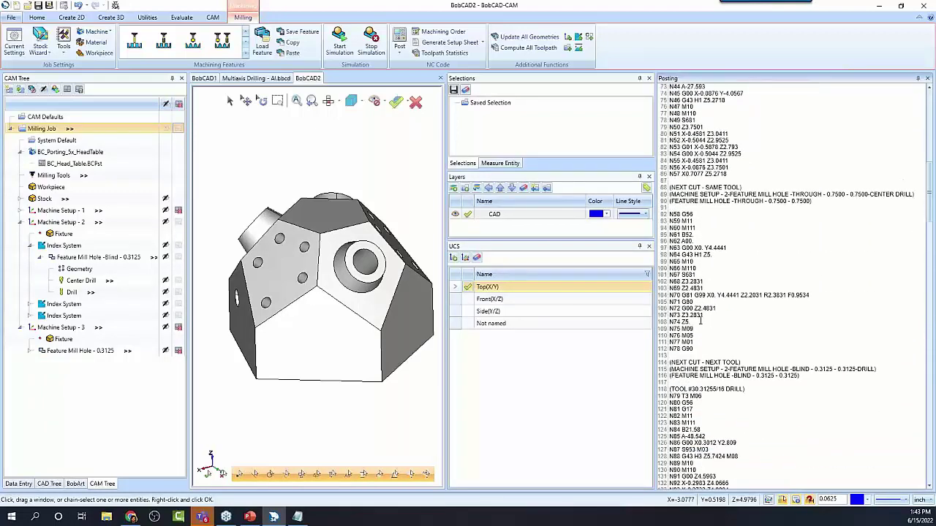
left_click(756, 294)
Step: Examine the 5/16 drill cut for the blind holes in the posted code, highlighting the moves from N95 to N102
scroll(745, 307, "down", 11)
left_click_drag(682, 281, 705, 328)
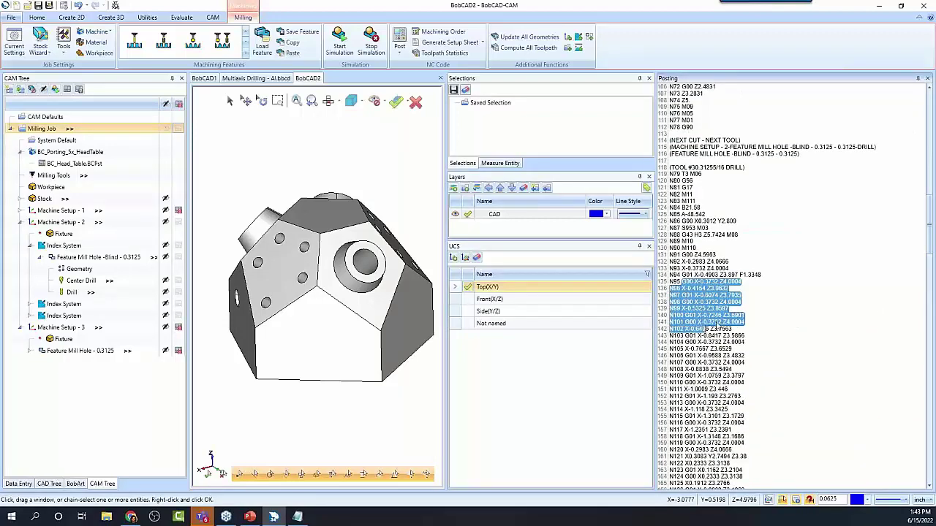
scroll(723, 307, "down", 3)
scroll(726, 329, "up", 6)
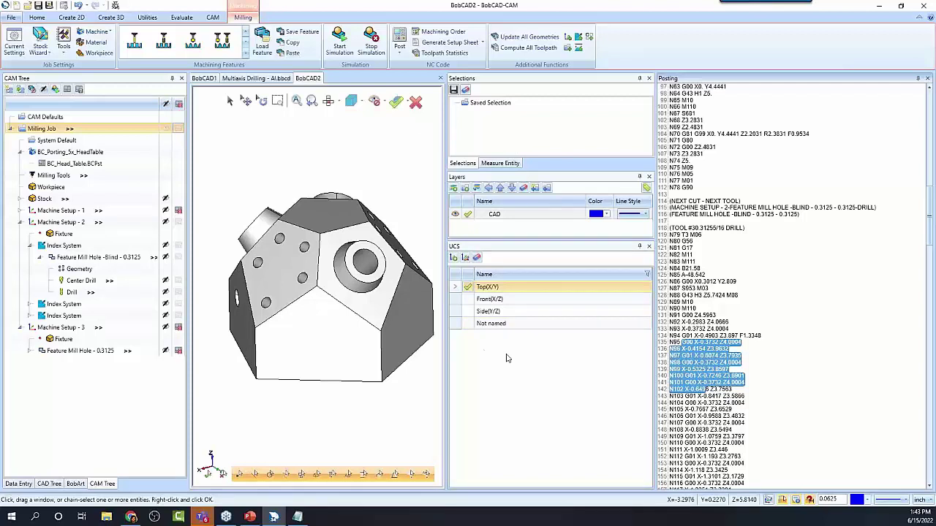
Step: Collapse the posted code view and close the BobCAD2 document without saving its changes
left_click(918, 80)
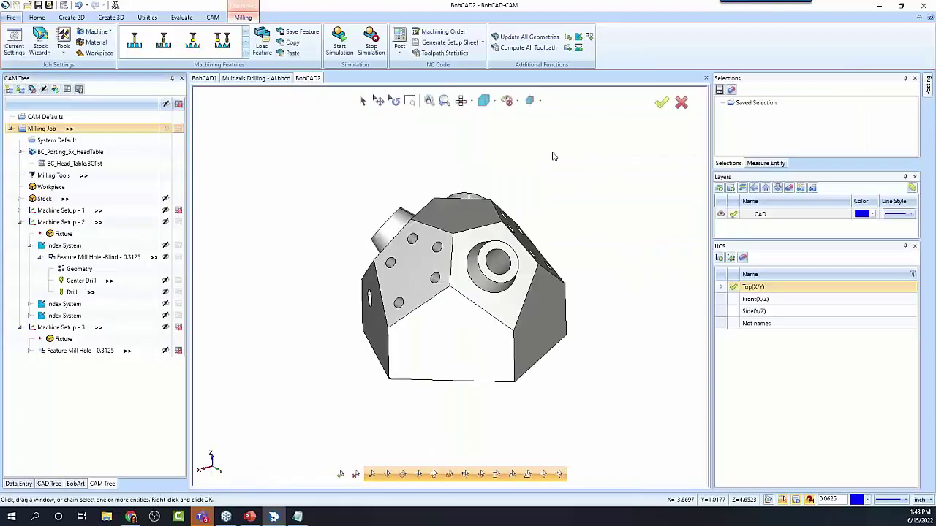
left_click(706, 79)
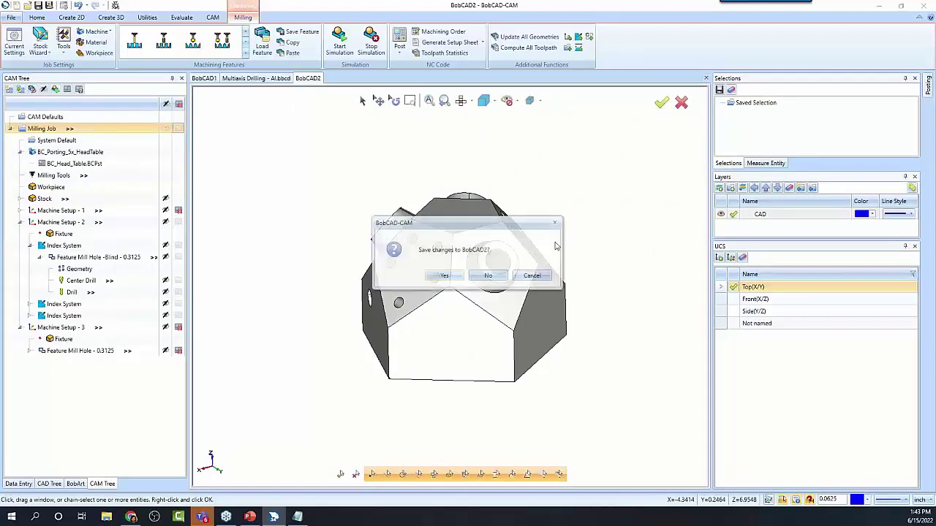
left_click(490, 275)
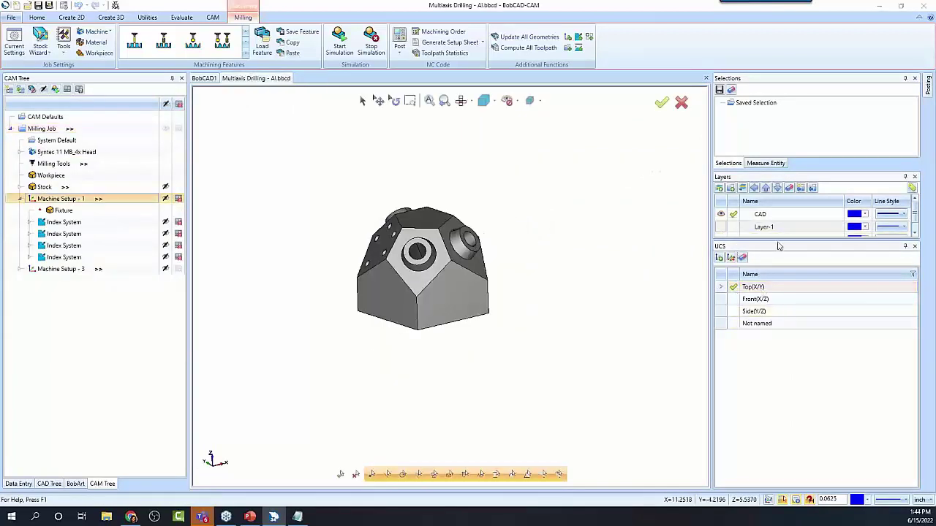
Step: Show layers 1 and Layer-1 in the Multiaxis Drilling document and view the part on its fixture and base
left_click(720, 239)
left_click(720, 227)
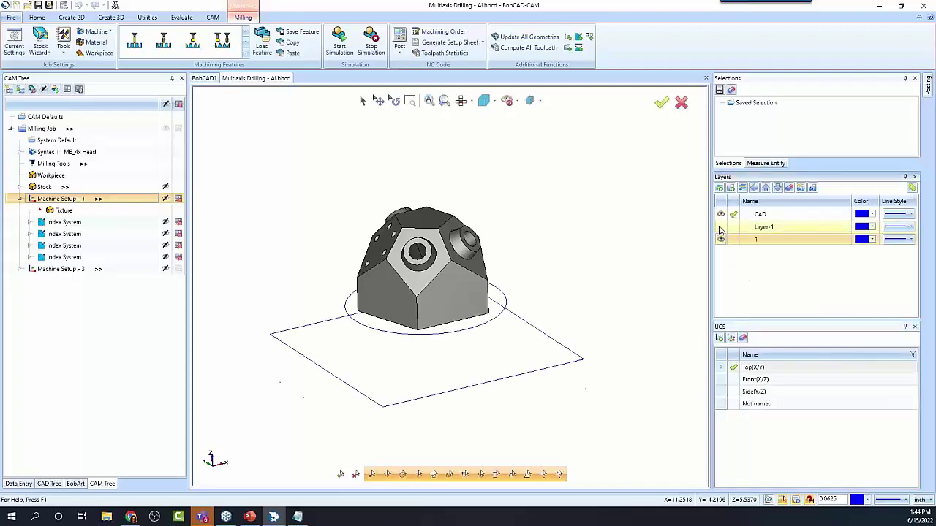
middle_click_drag(555, 307, 560, 222)
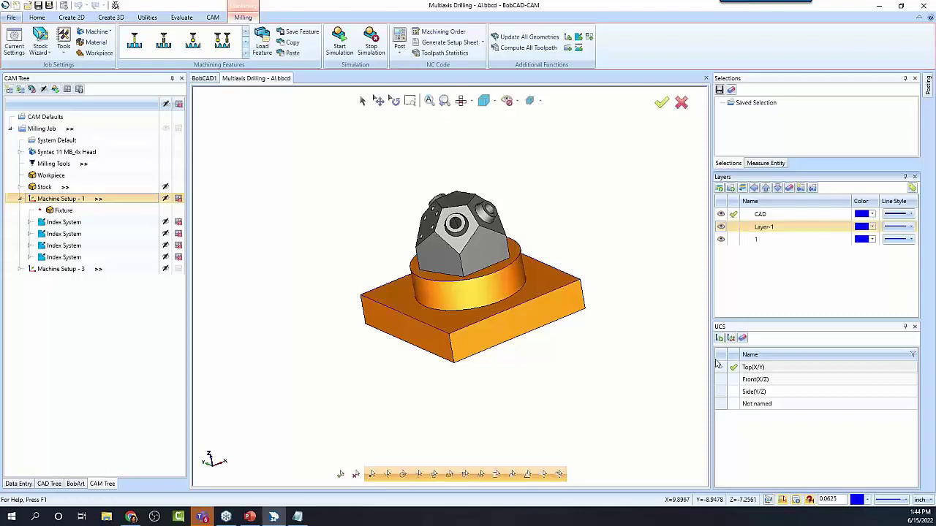
mouse_move(556, 226)
middle_mouse_down()
mouse_move(570, 204)
mouse_move(566, 214)
middle_mouse_up()
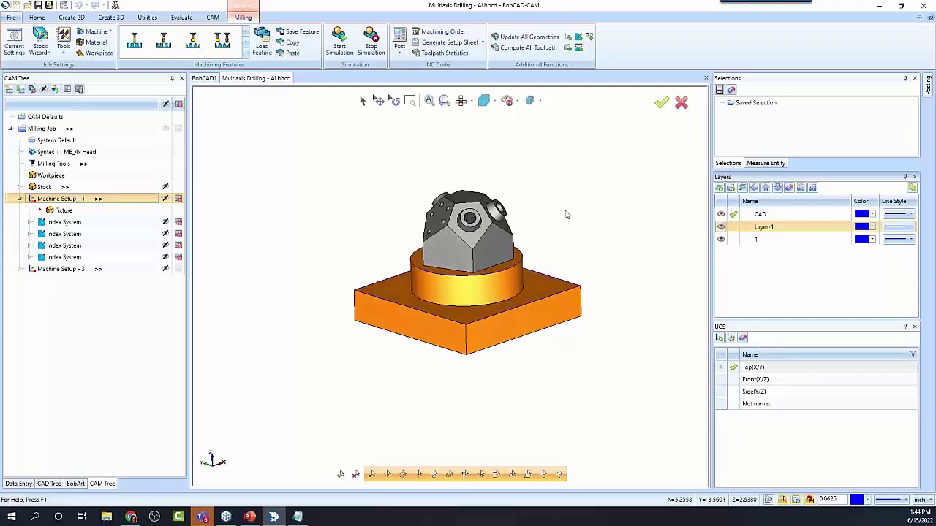